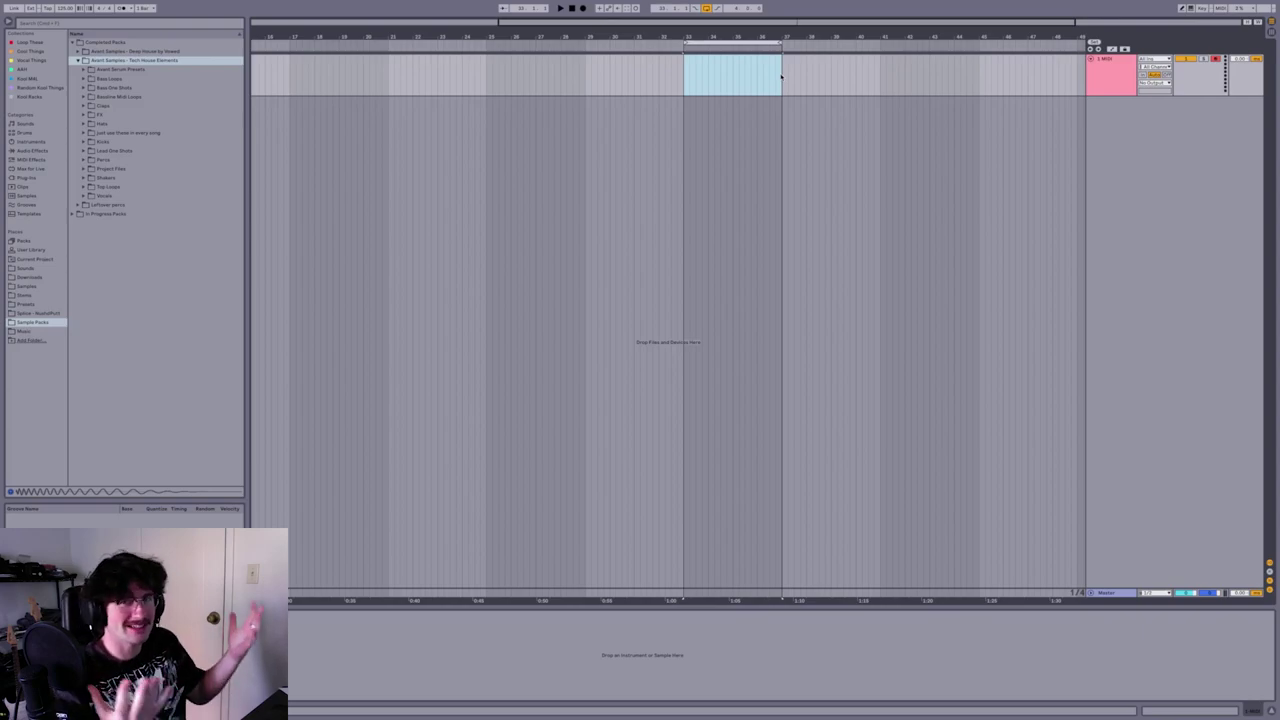
# Create a four-bar MIDI clip starting at bar 33 and place a C3 note at its start
pyautogui.hotkey('ctrl', 'shift', 'm')
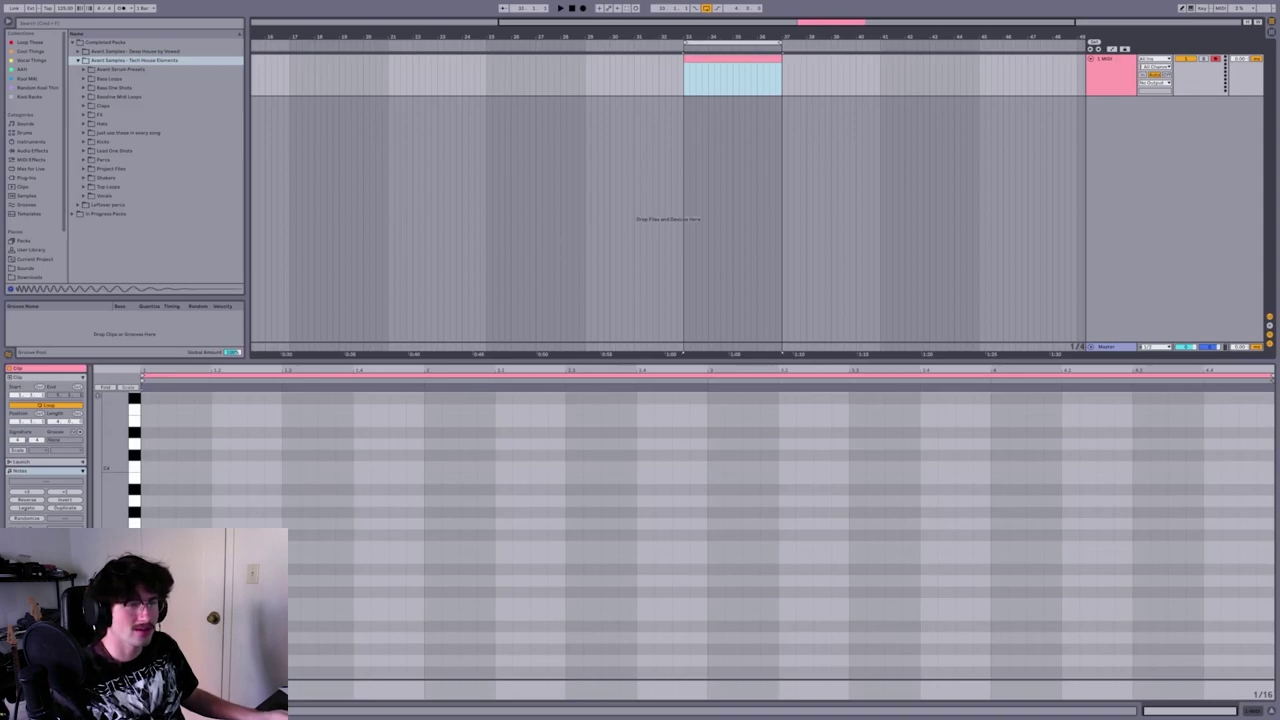
pyautogui.click(684, 75)
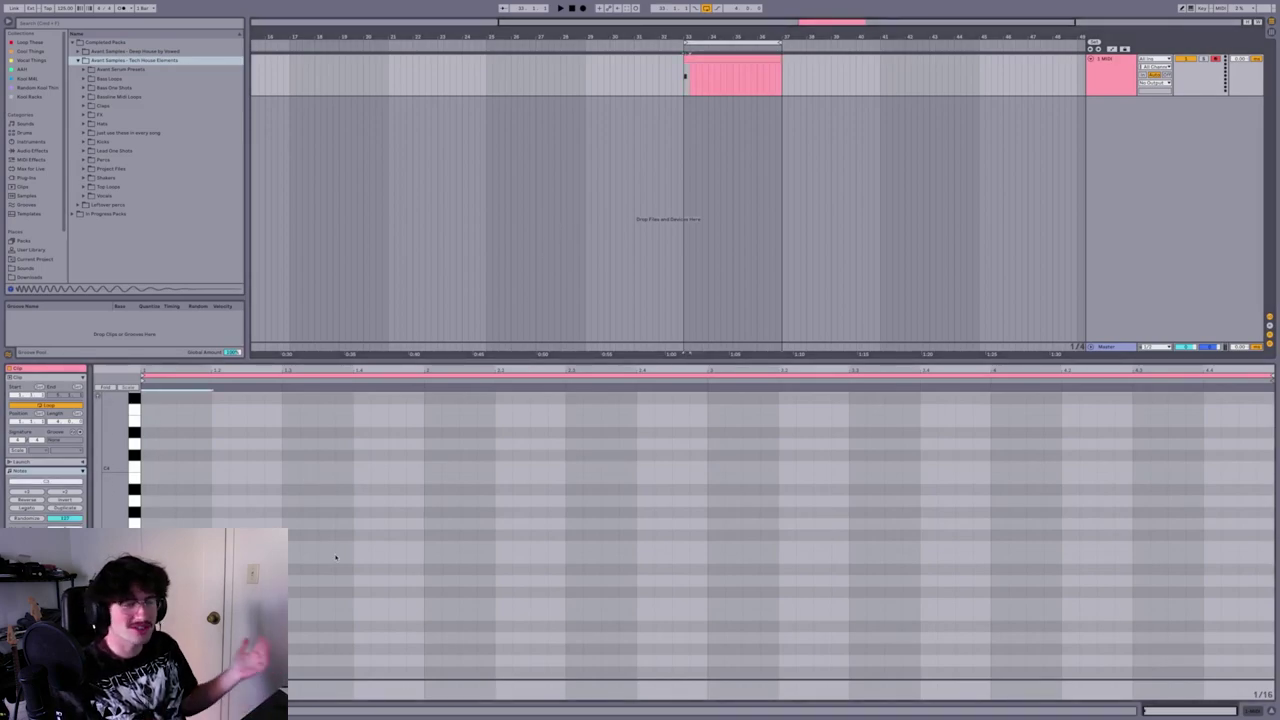
# Try to fill the clip by repeatedly duplicating the C3 note on every beat, and undo the copies
pyautogui.hotkey('ctrl', 'd')
pyautogui.hotkey('ctrl', 'd')
pyautogui.hotkey('ctrl', 'd')
pyautogui.hotkey('ctrl', 'd')
pyautogui.hotkey('ctrl', 'd')
pyautogui.hotkey('ctrl', 'd')
pyautogui.hotkey('ctrl', 'd')
pyautogui.hotkey('ctrl', 'd')
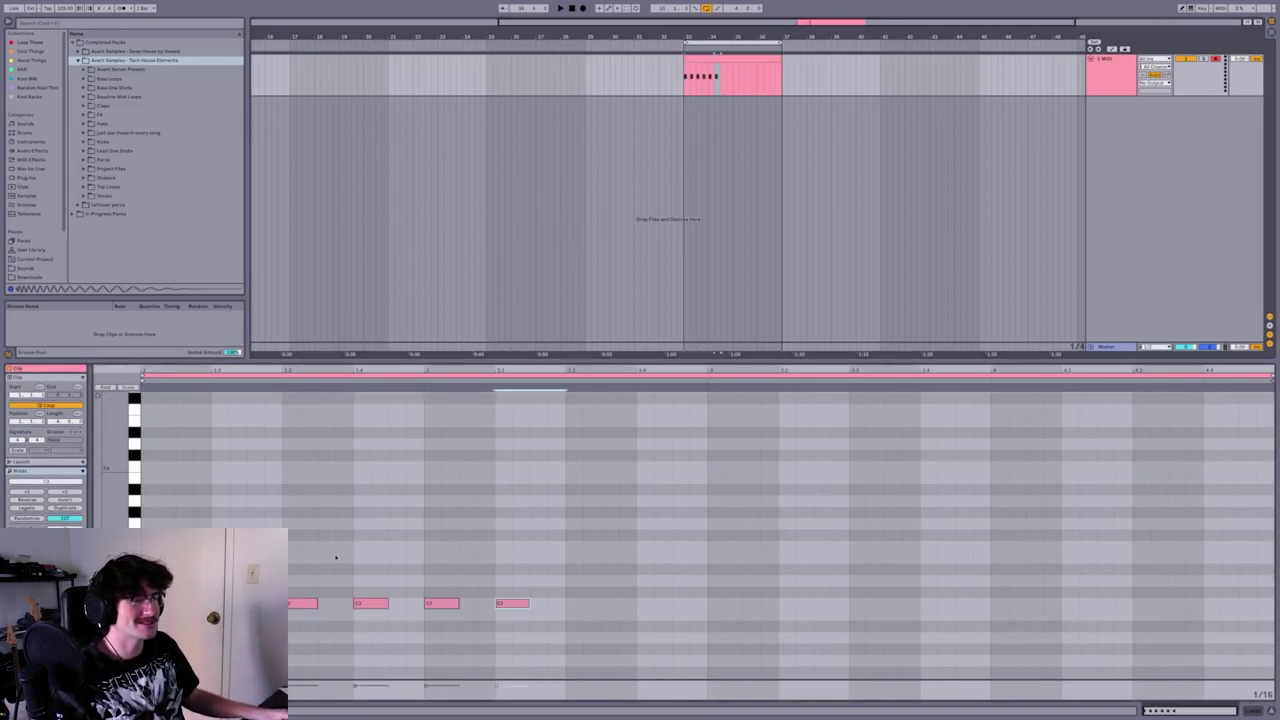
pyautogui.hotkey('ctrl', 'd')
pyautogui.hotkey('ctrl', 'd')
pyautogui.hotkey('ctrl', 'd')
pyautogui.hotkey('ctrl', 'd')
pyautogui.hotkey('ctrl', 'z')
pyautogui.hotkey('ctrl', 'z')
pyautogui.hotkey('ctrl', 'z')
pyautogui.hotkey('ctrl', 'z')
pyautogui.hotkey('ctrl', 'z')
pyautogui.hotkey('ctrl', 'z')
pyautogui.hotkey('ctrl', 'z')
pyautogui.hotkey('ctrl', 'z')
pyautogui.hotkey('ctrl', 'z')
pyautogui.hotkey('ctrl', 'z')
pyautogui.hotkey('ctrl', 'z')
pyautogui.hotkey('ctrl', 'z')
pyautogui.hotkey('ctrl', 'z')
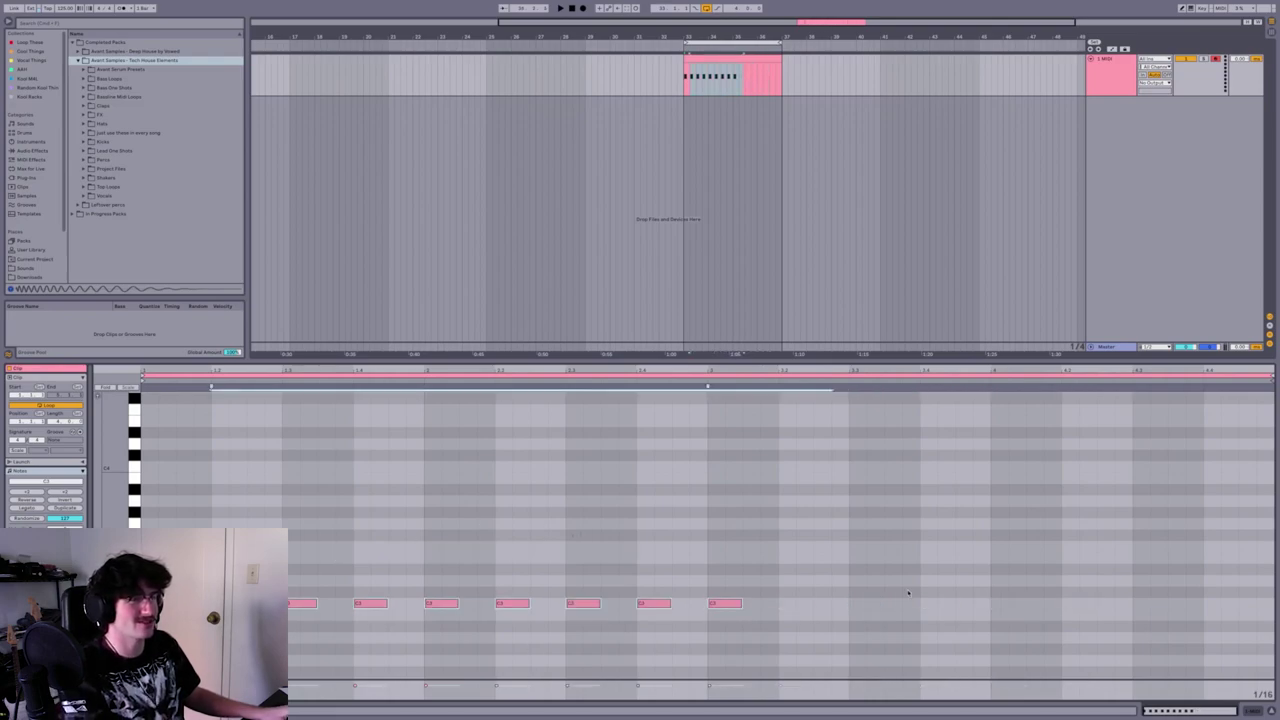
# Shorten the MIDI clip's loop to its first beat so the single note repeats across all four bars
pyautogui.moveTo(1272, 377); pyautogui.dragTo(211, 377)
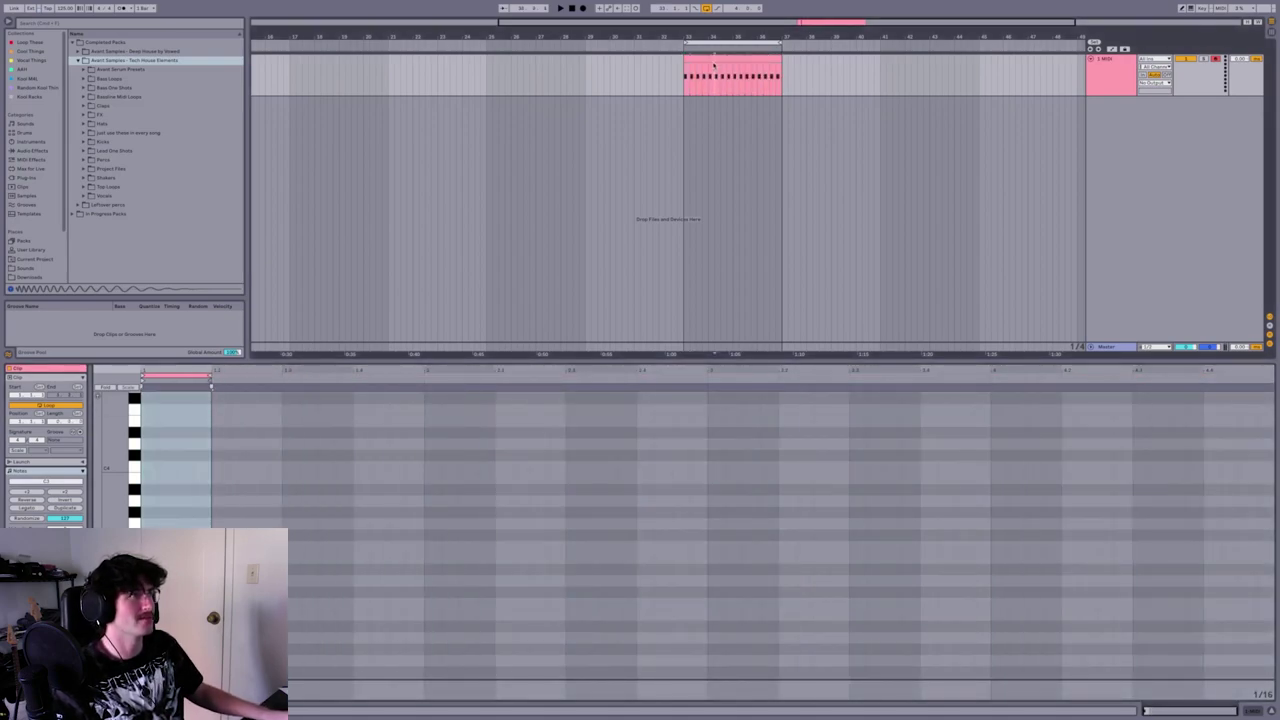
pyautogui.click(407, 232)
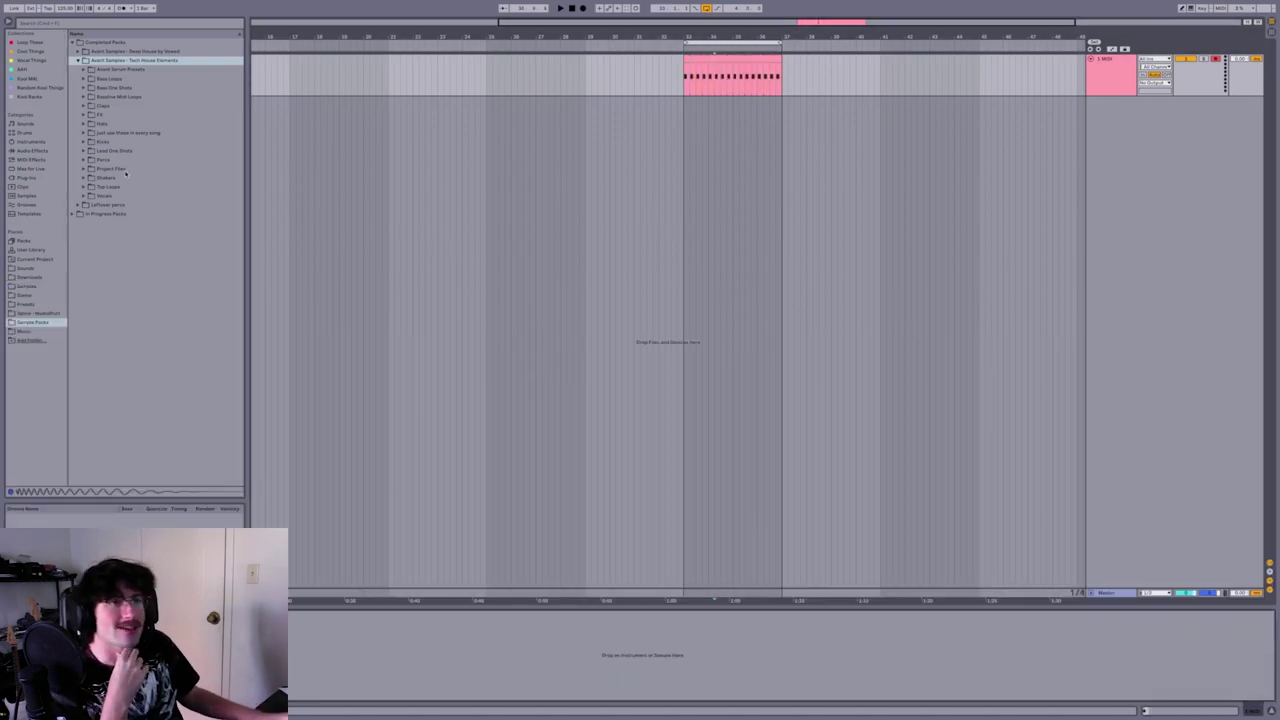
# Audition samples in the Kicks folder and load Tech House Elements Kick 4 as the MIDI track's instrument
pyautogui.click(84, 141)
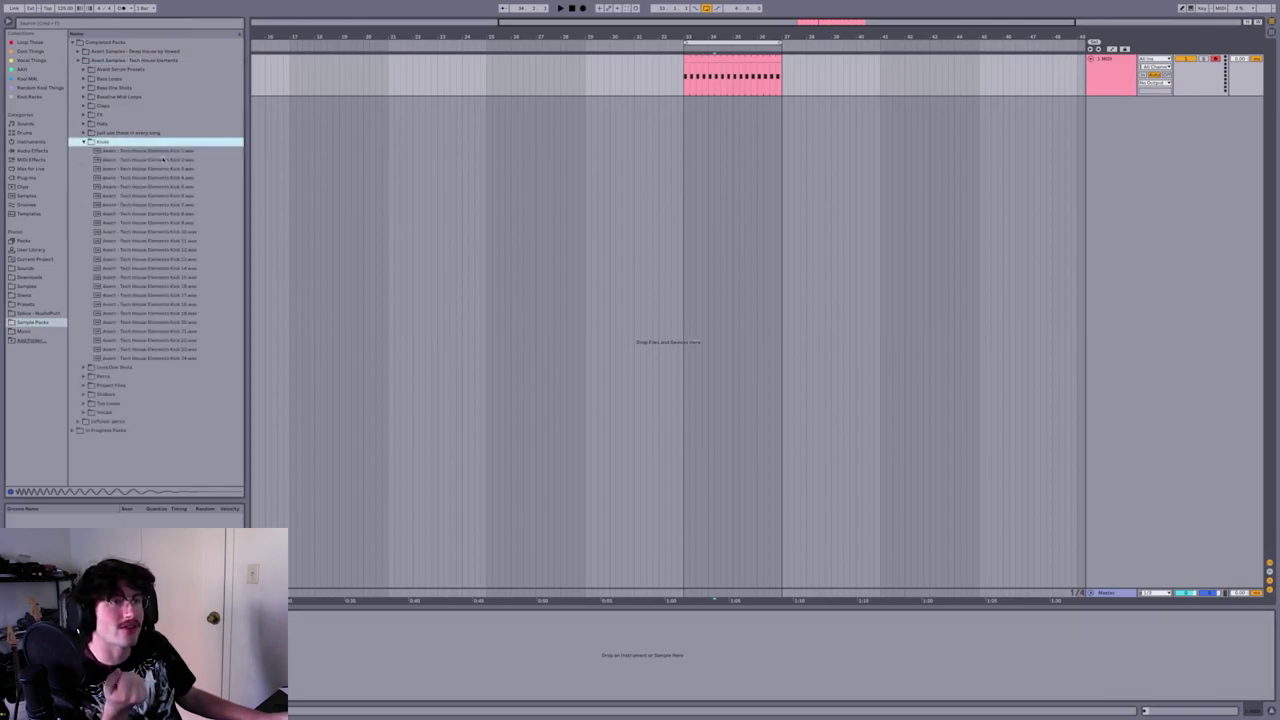
pyautogui.click(180, 187)
pyautogui.press('Up')
pyautogui.press('Down')
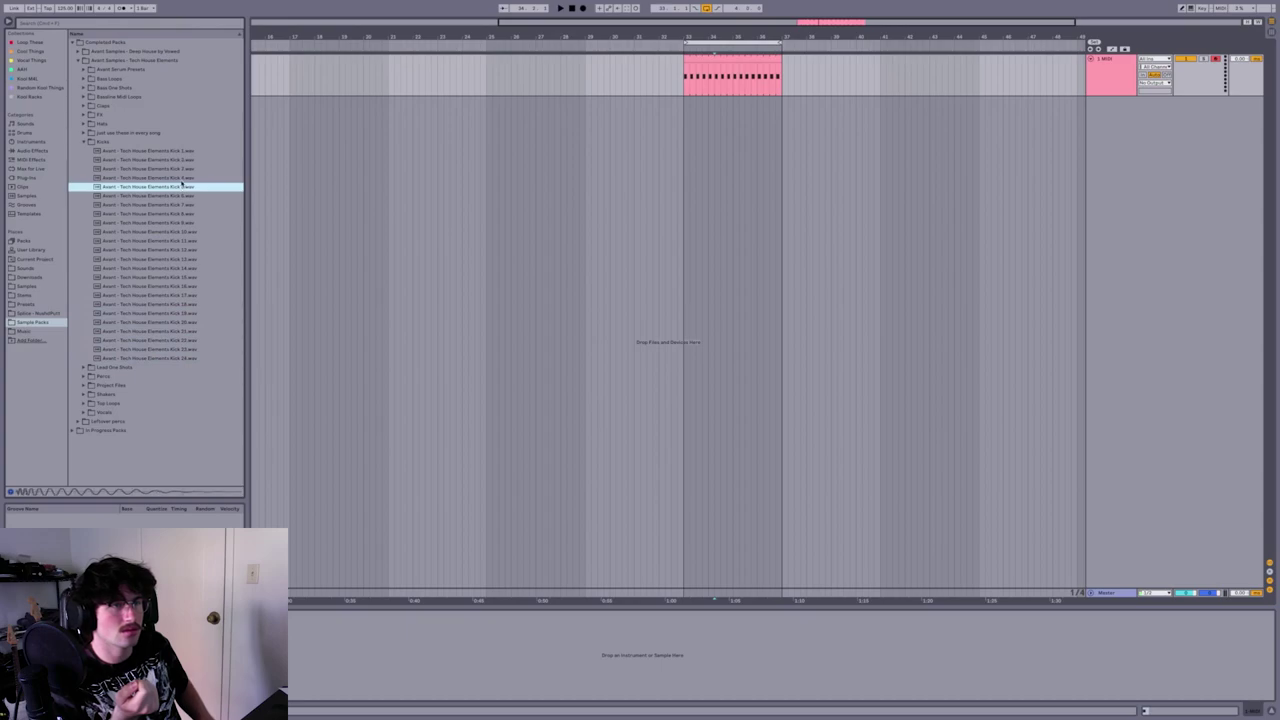
pyautogui.press('Up')
pyautogui.moveTo(180, 179); pyautogui.dragTo(293, 445)
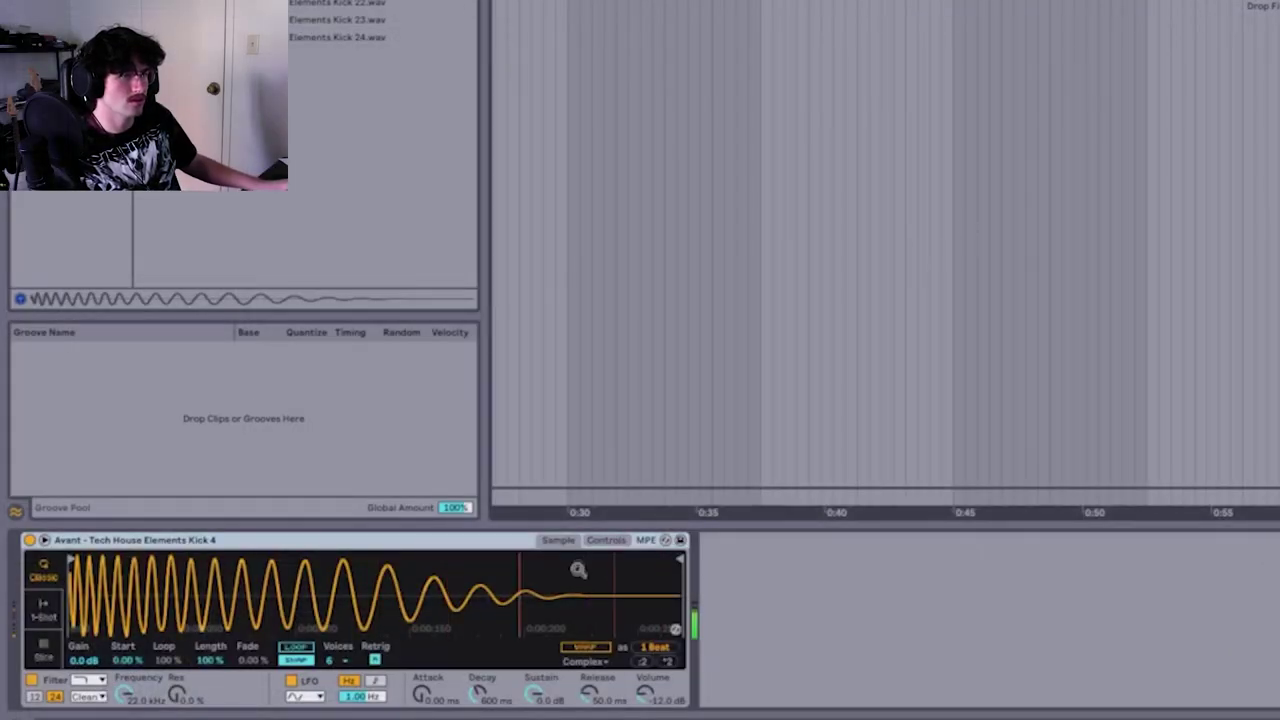
# Switch the kick sampler to 1-Shot mode and test a lower velocity on the C3 note, undoing the velocity change
pyautogui.click(43, 610)
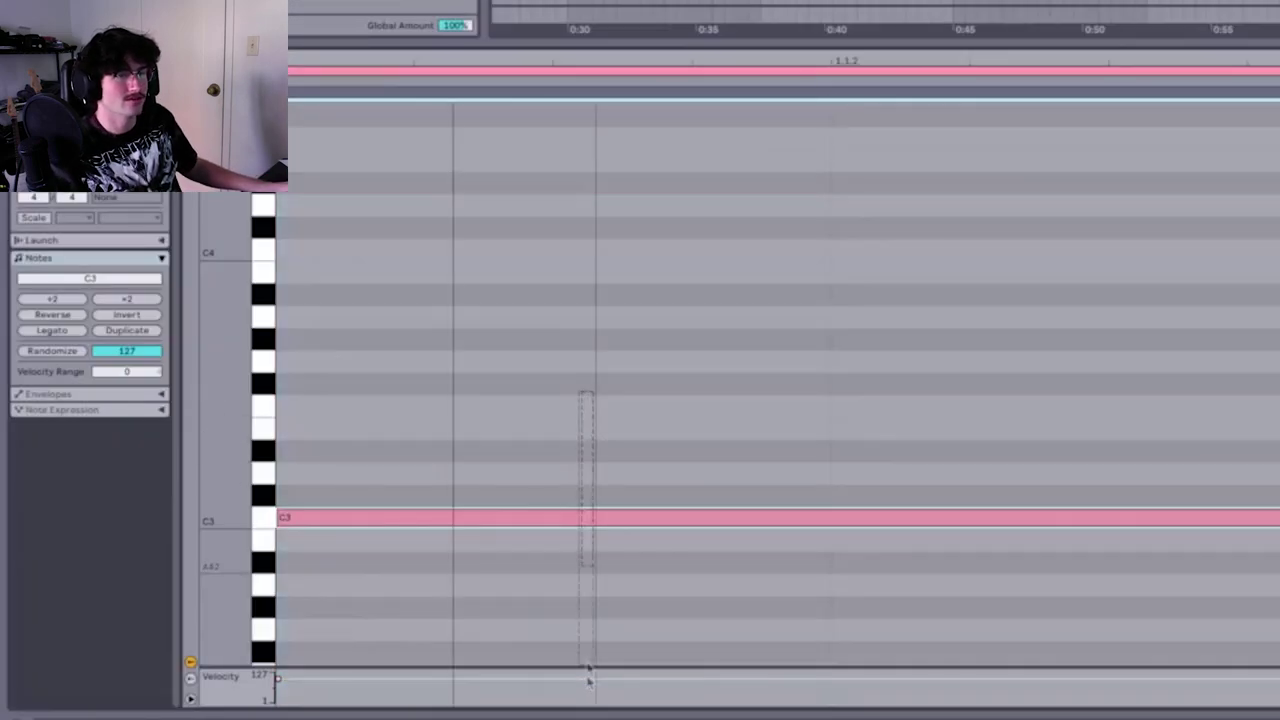
pyautogui.moveTo(278, 679); pyautogui.dragTo(278, 693)
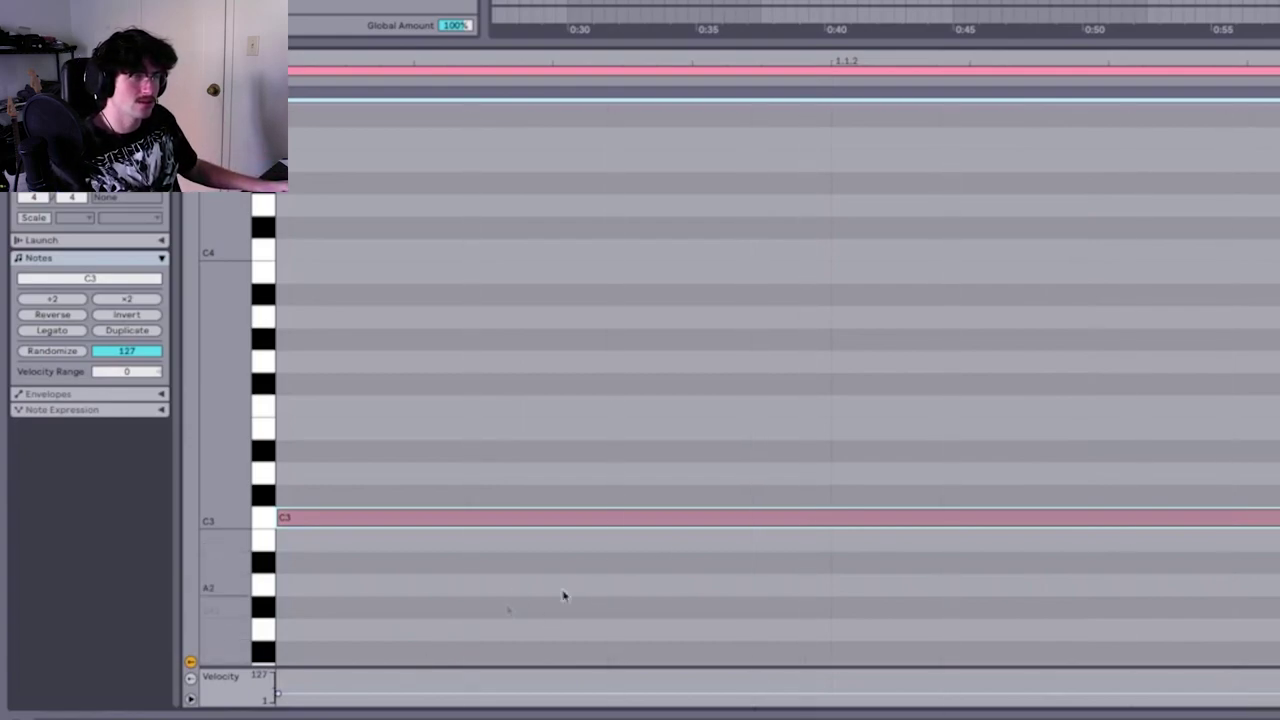
pyautogui.hotkey('ctrl', 'z')
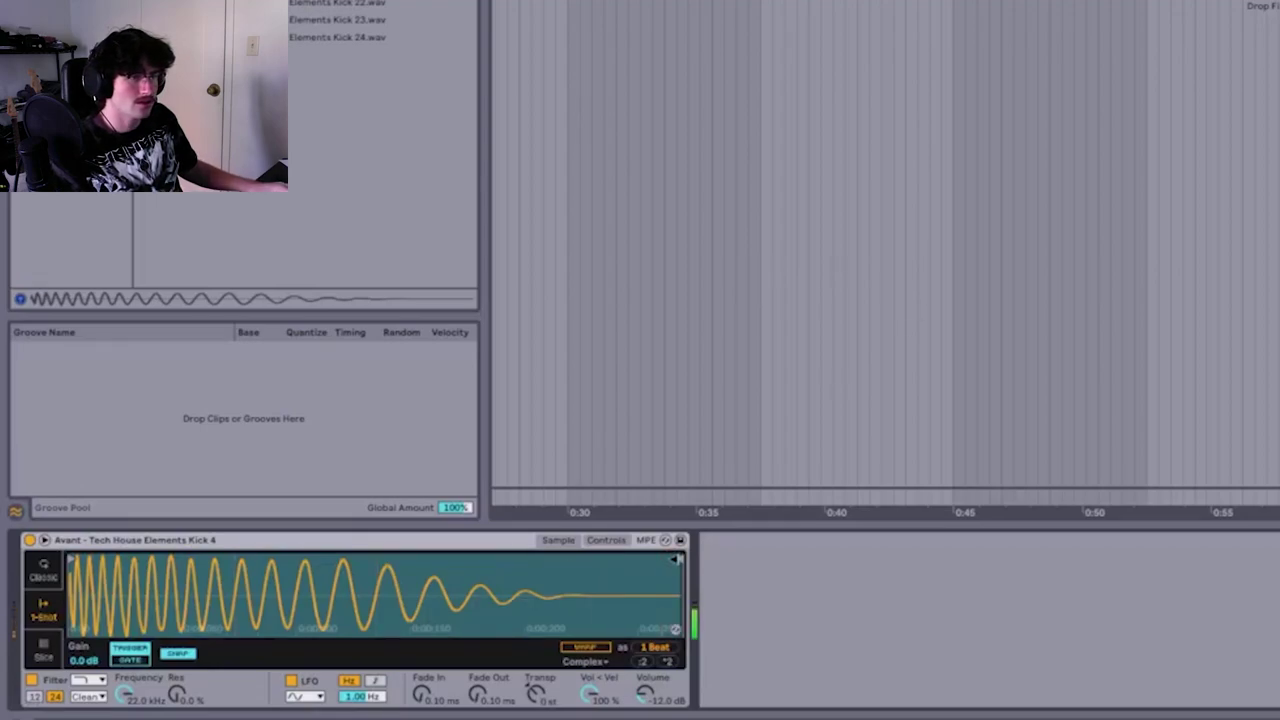
# Trim the tail of the kick sample with Snap turned off and lengthen its fade-out
pyautogui.moveTo(676, 559)
pyautogui.mouseDown()
pyautogui.moveTo(457, 559)
pyautogui.moveTo(468, 559)
pyautogui.mouseUp()
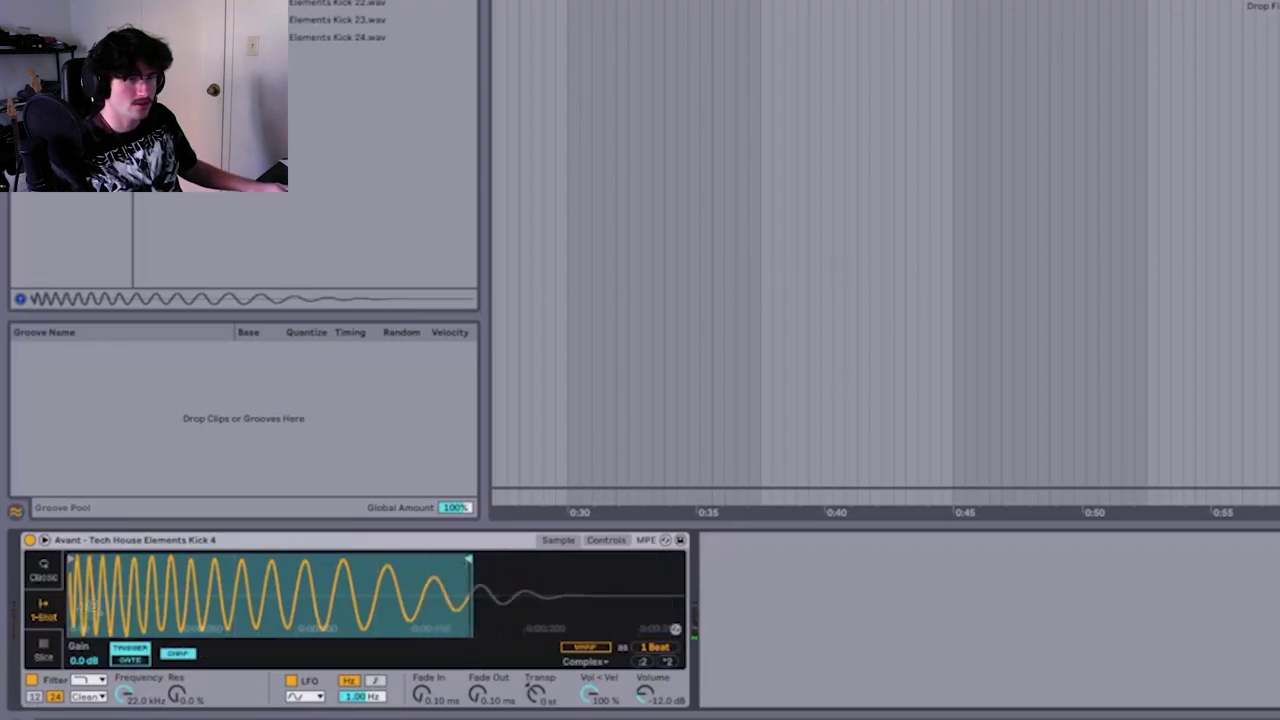
pyautogui.click(178, 655)
pyautogui.moveTo(462, 560); pyautogui.dragTo(451, 558)
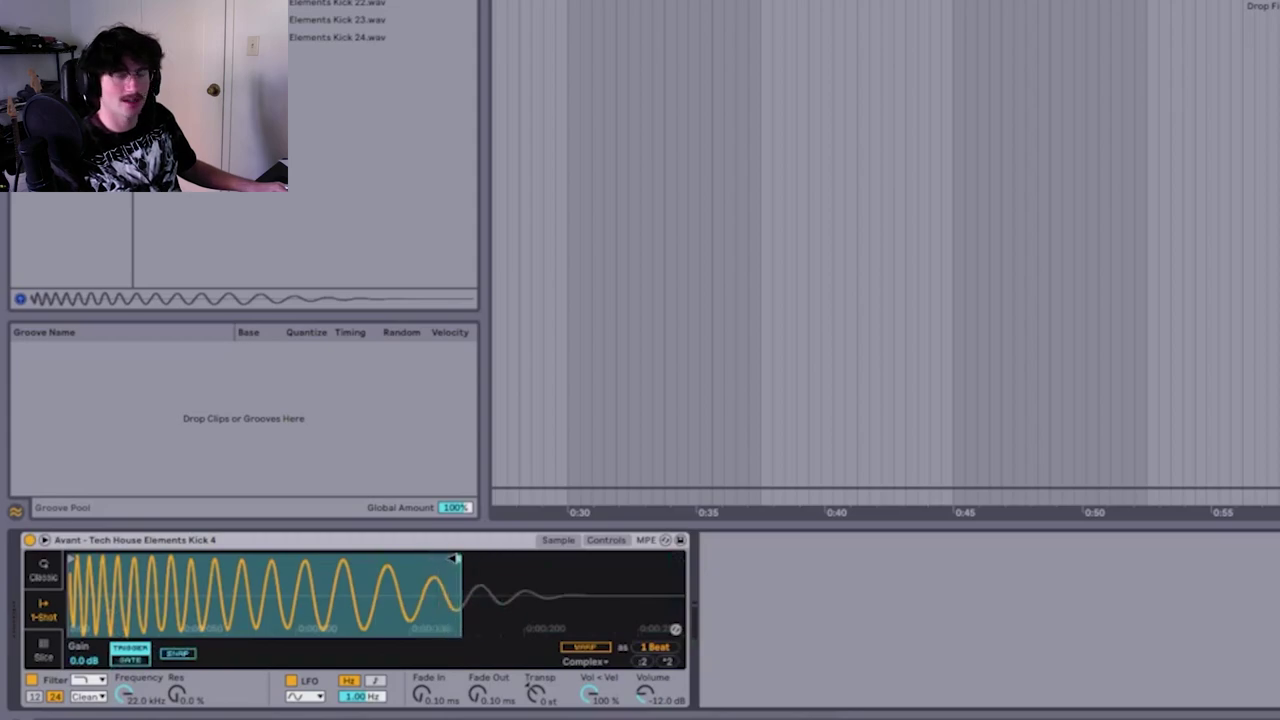
pyautogui.moveTo(486, 700); pyautogui.dragTo(486, 665)
pyautogui.moveTo(459, 560); pyautogui.dragTo(484, 560)
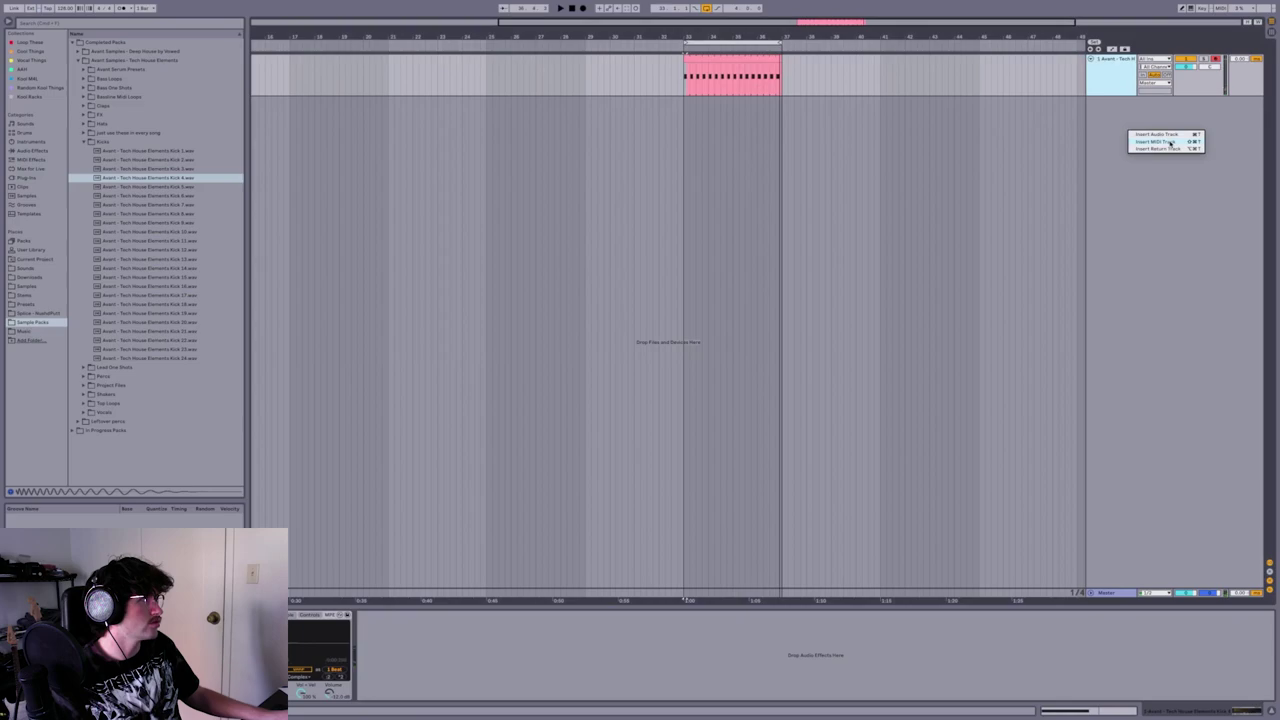
# Insert an audio track below the kick track and open the Claps sample folder
pyautogui.click(1168, 134)
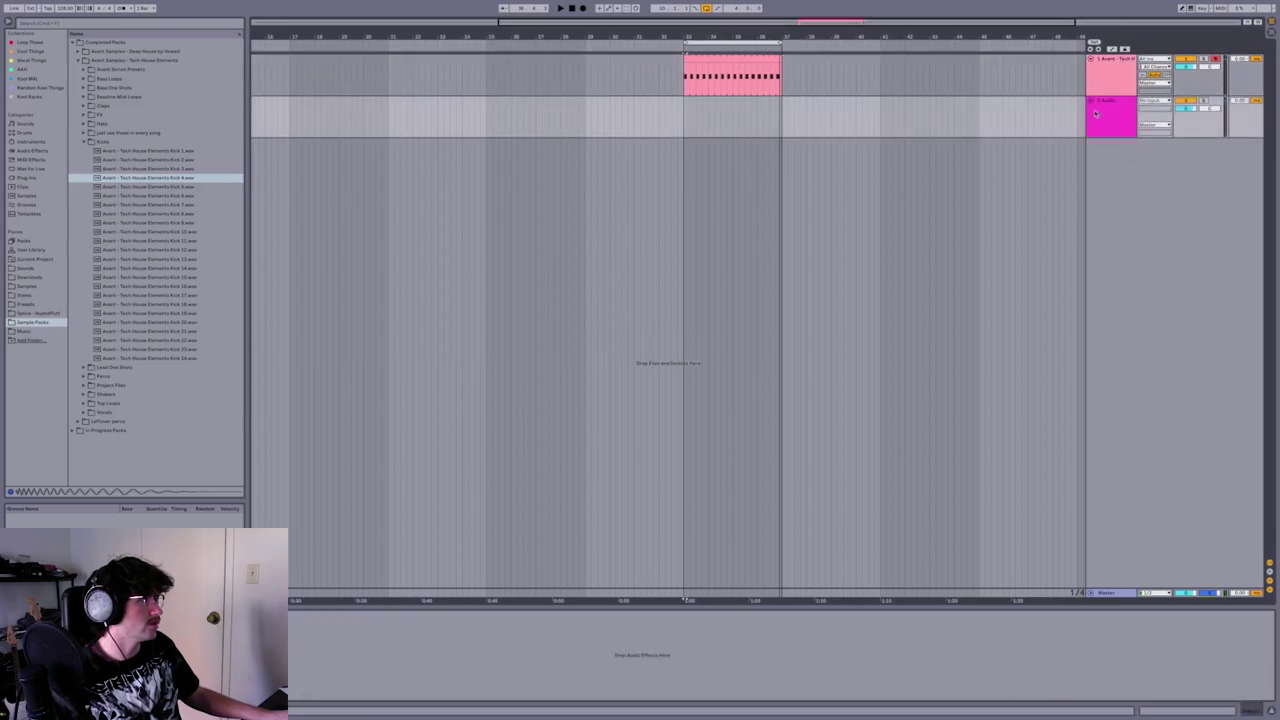
pyautogui.click(1113, 114)
pyautogui.press('super+f')
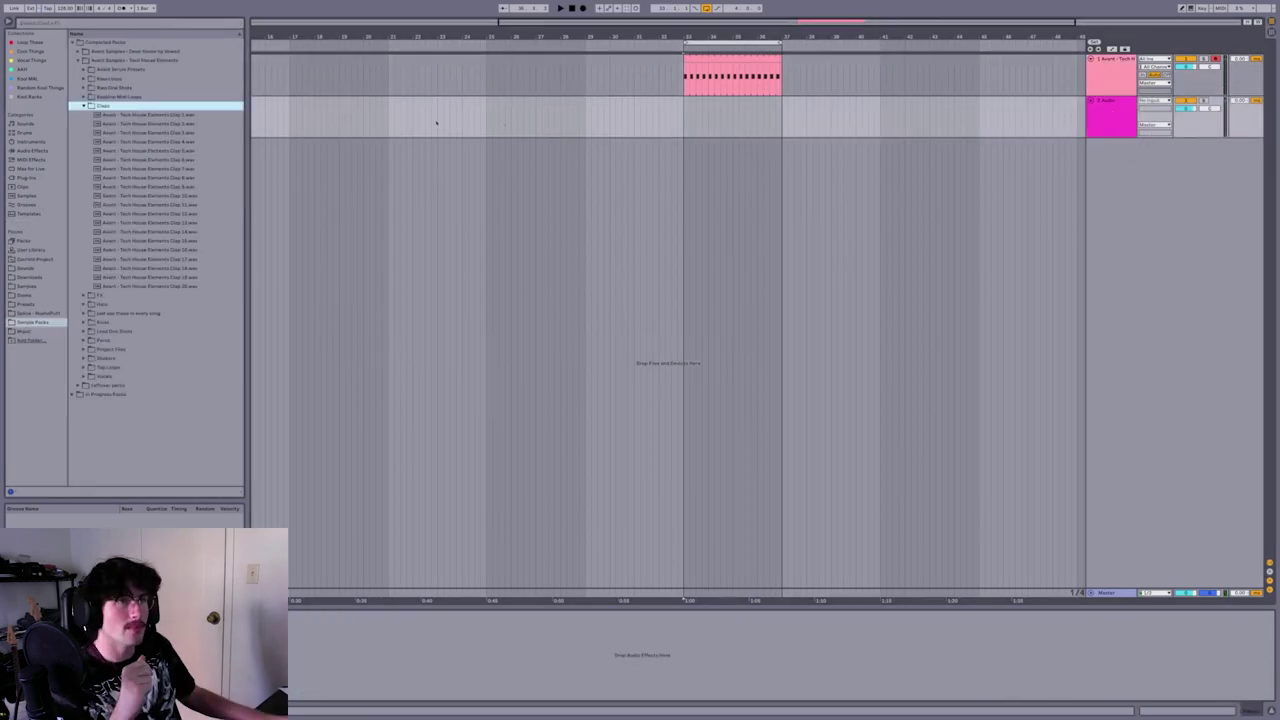
# Audition clap samples over the playing kick and place Clap 8 on the second beat of bar 33 of the audio track
pyautogui.click(683, 110)
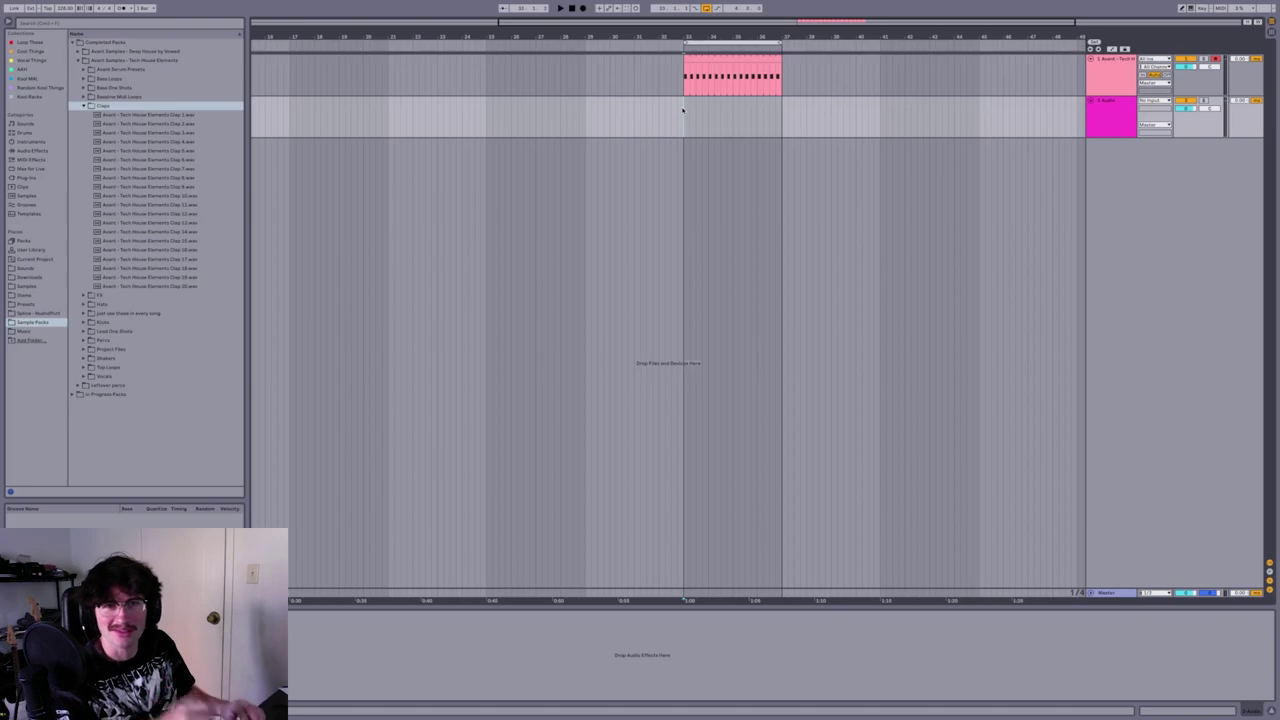
pyautogui.press('space')
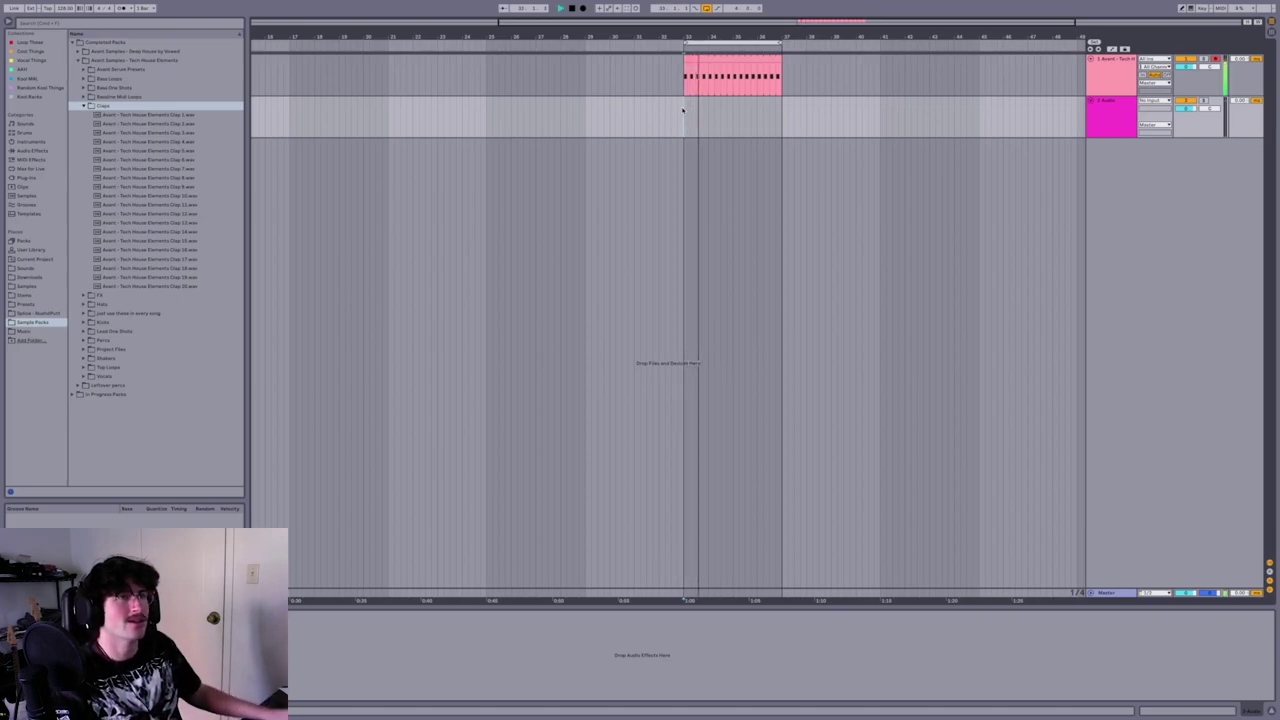
pyautogui.click(170, 123)
pyautogui.press('Down')
pyautogui.press('Down')
pyautogui.press('Down')
pyautogui.press('Down')
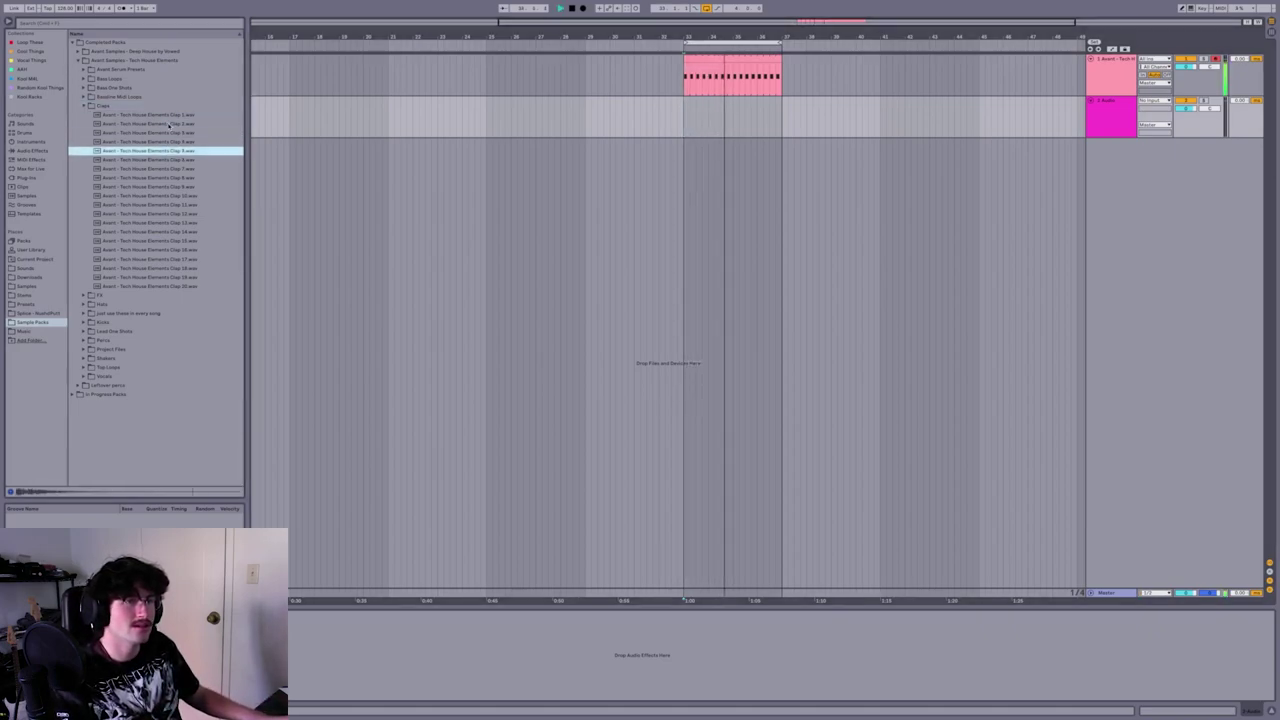
pyautogui.press('Up')
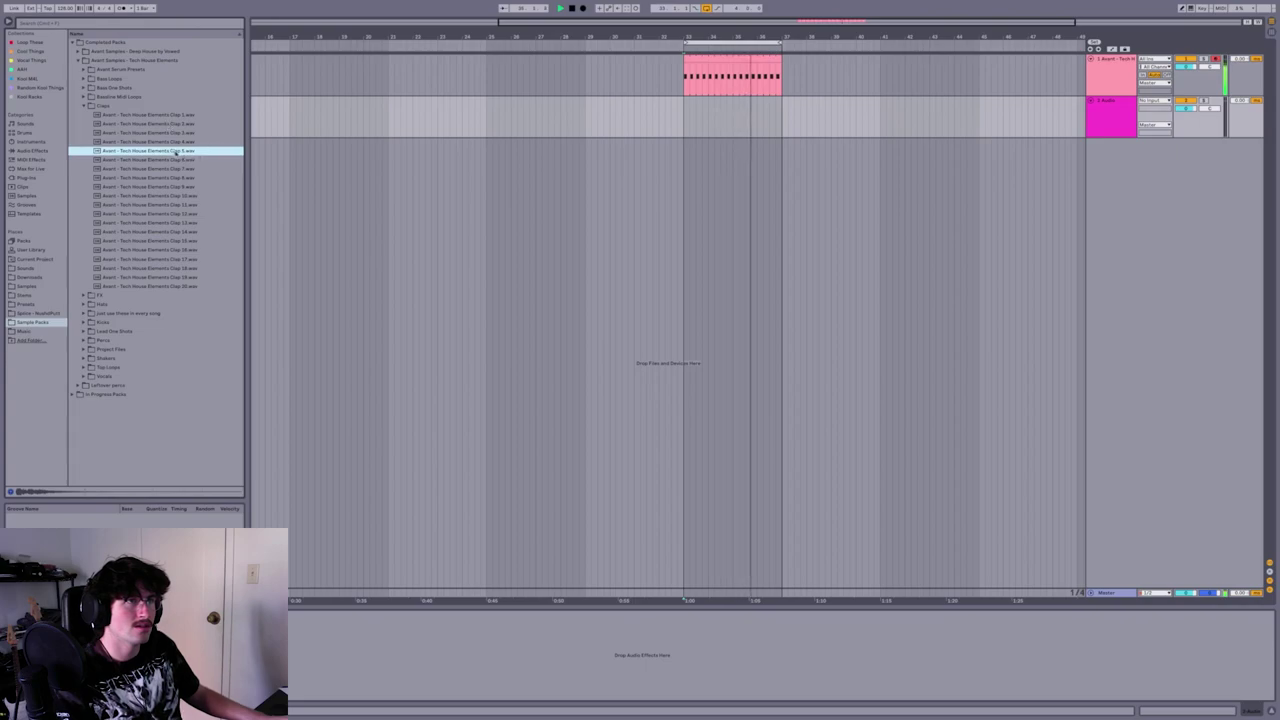
pyautogui.press('Down')
pyautogui.press('Down')
pyautogui.press('Down')
pyautogui.press('Down')
pyautogui.press('Up')
pyautogui.moveTo(156, 177); pyautogui.dragTo(689, 118)
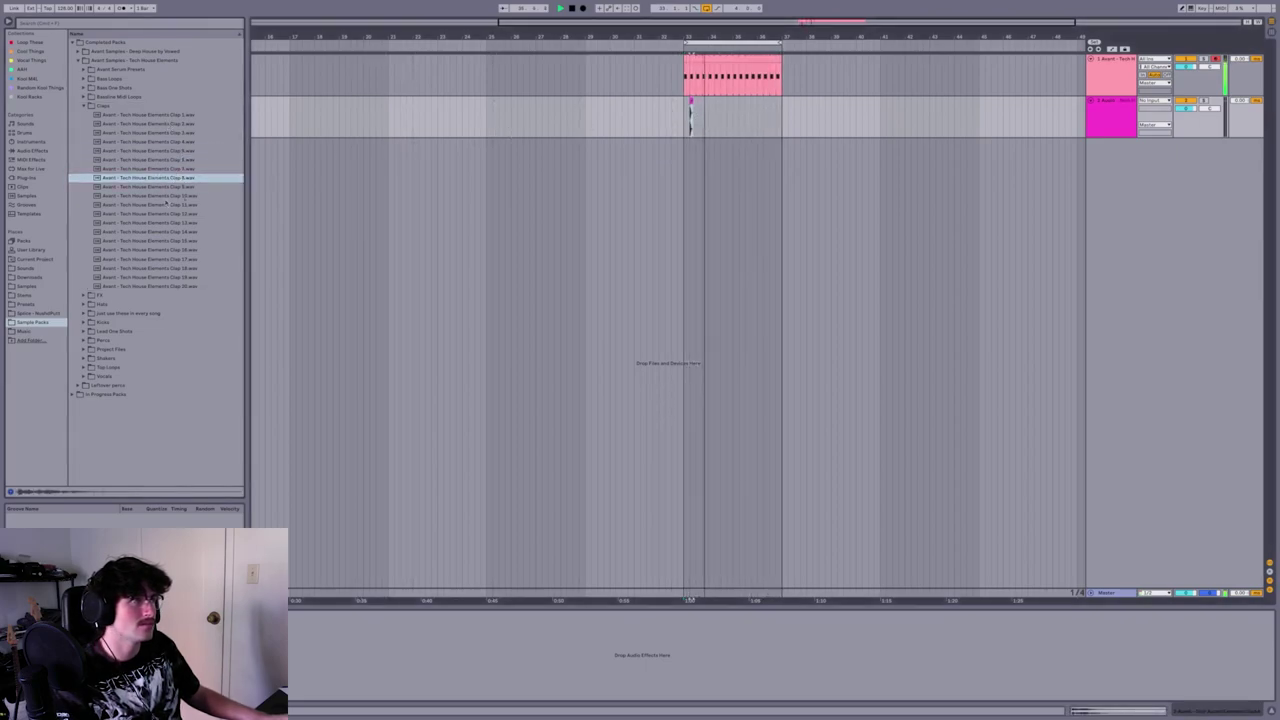
# Audition more claps, layer Clap 13 on a new track beneath Clap 8, and group the two clap tracks
pyautogui.click(175, 205)
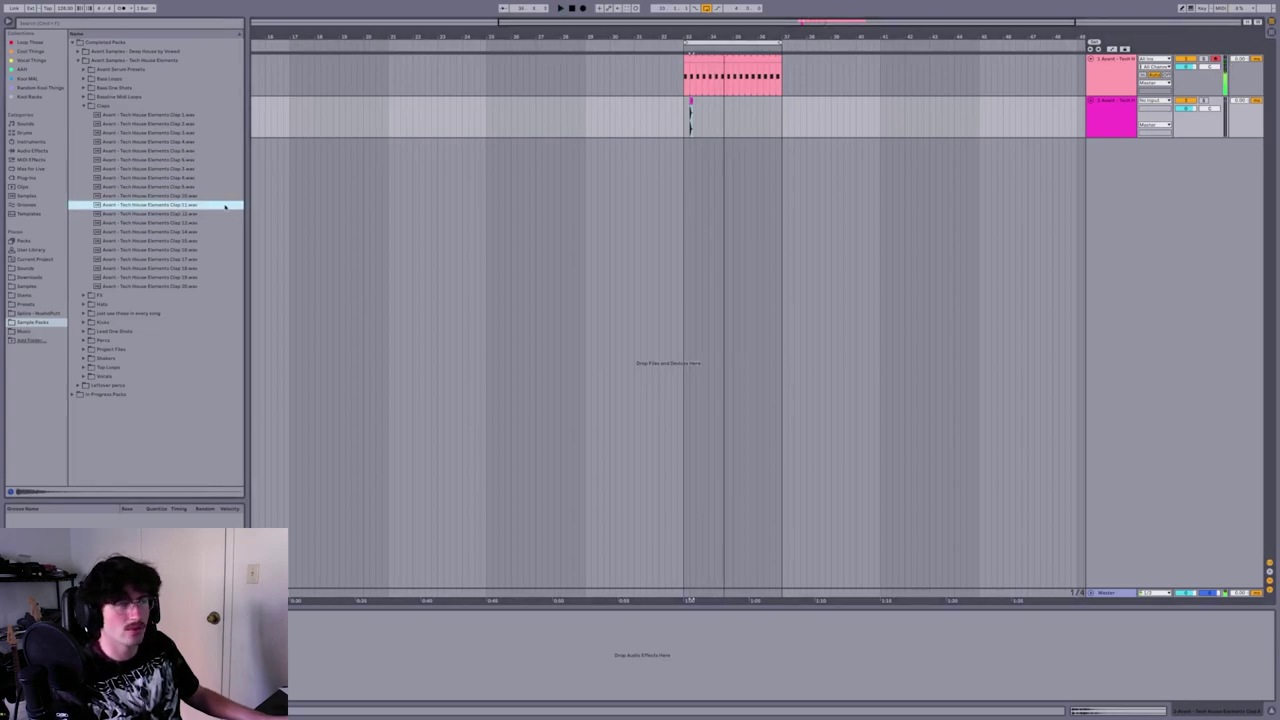
pyautogui.moveTo(694, 34); pyautogui.dragTo(694, 145)
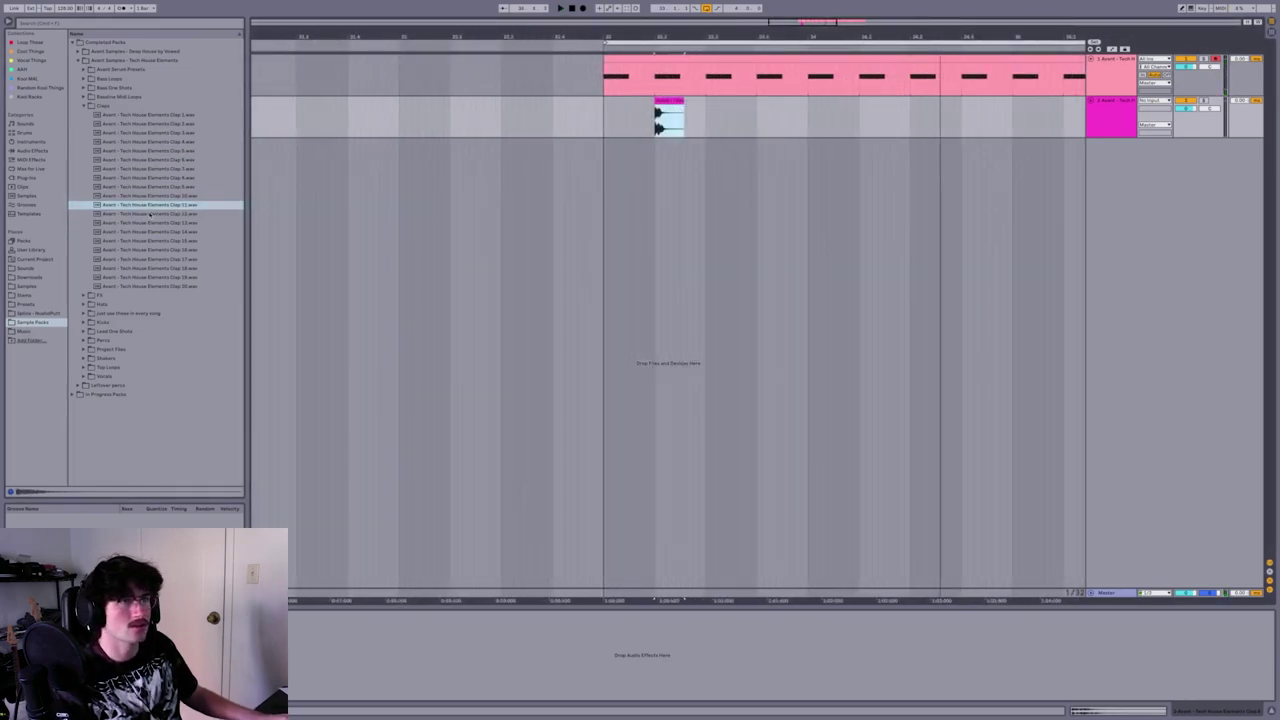
pyautogui.click(150, 214)
pyautogui.click(149, 223)
pyautogui.click(149, 232)
pyautogui.click(160, 223)
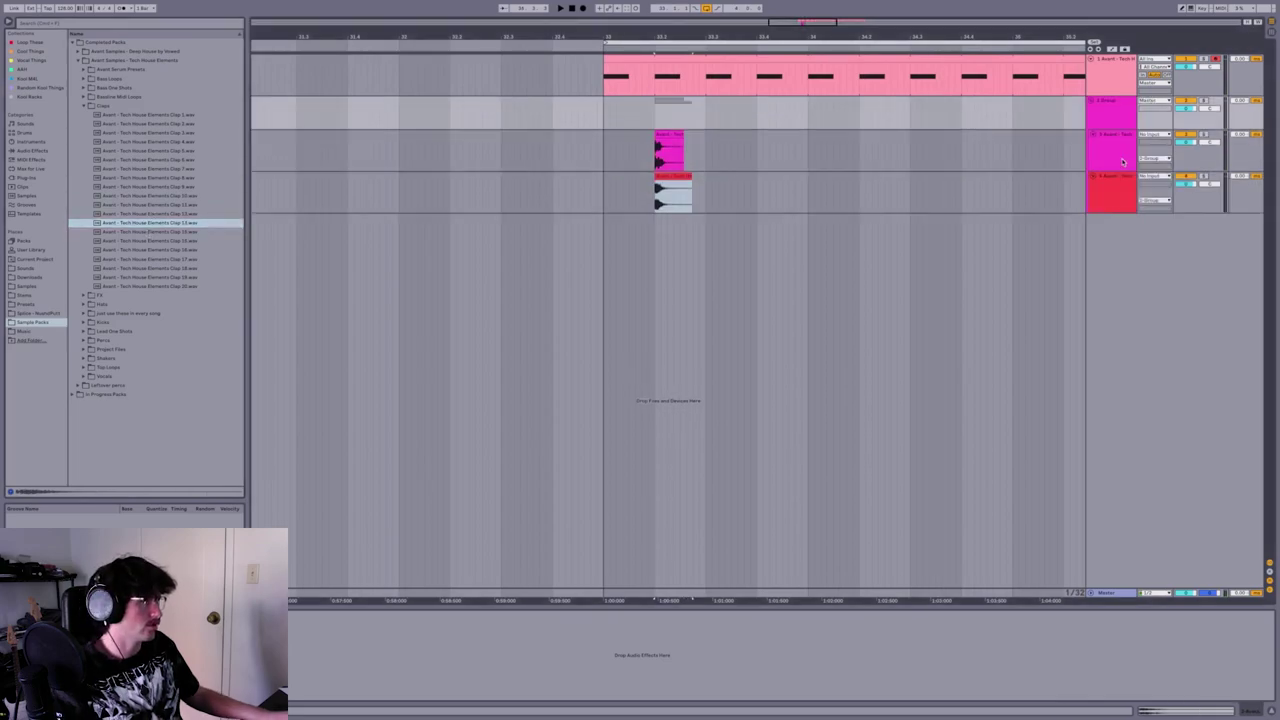
pyautogui.click(1117, 124)
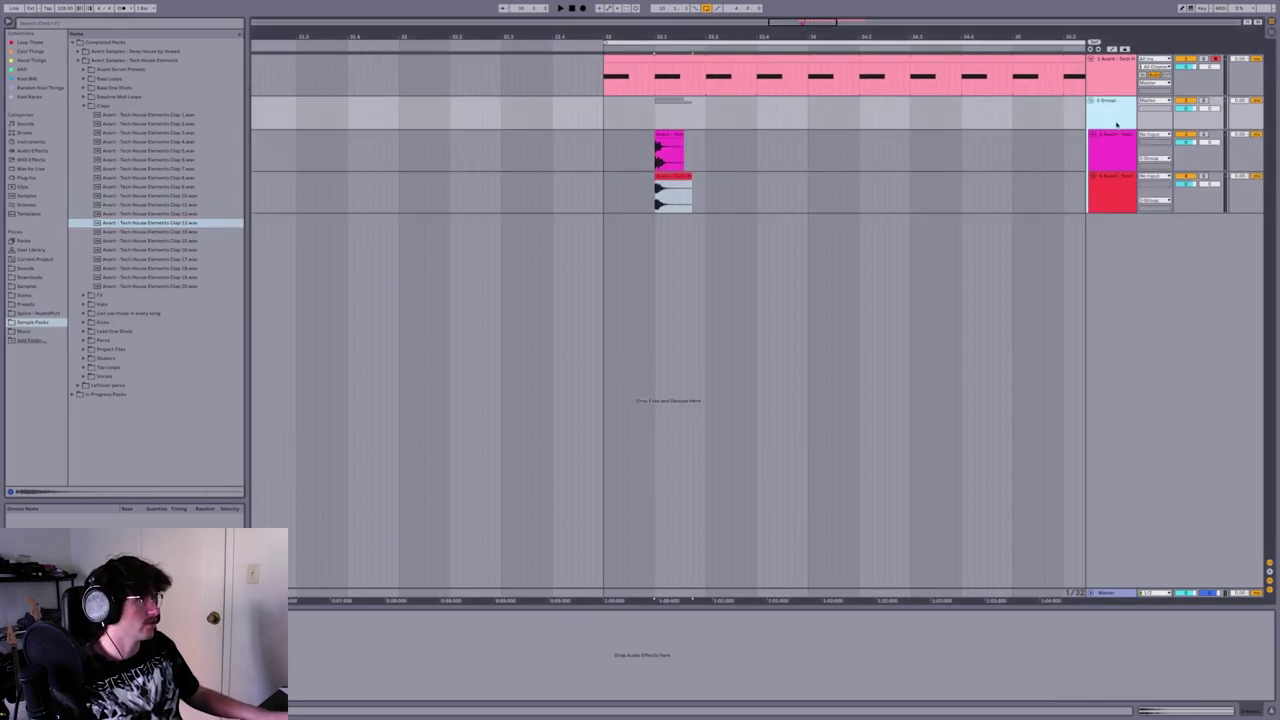
# Listen to the Clap 8 track in solo, search the browser for eq, and add EQ Eight to the track
pyautogui.click(605, 147)
pyautogui.press('space')
pyautogui.press('space')
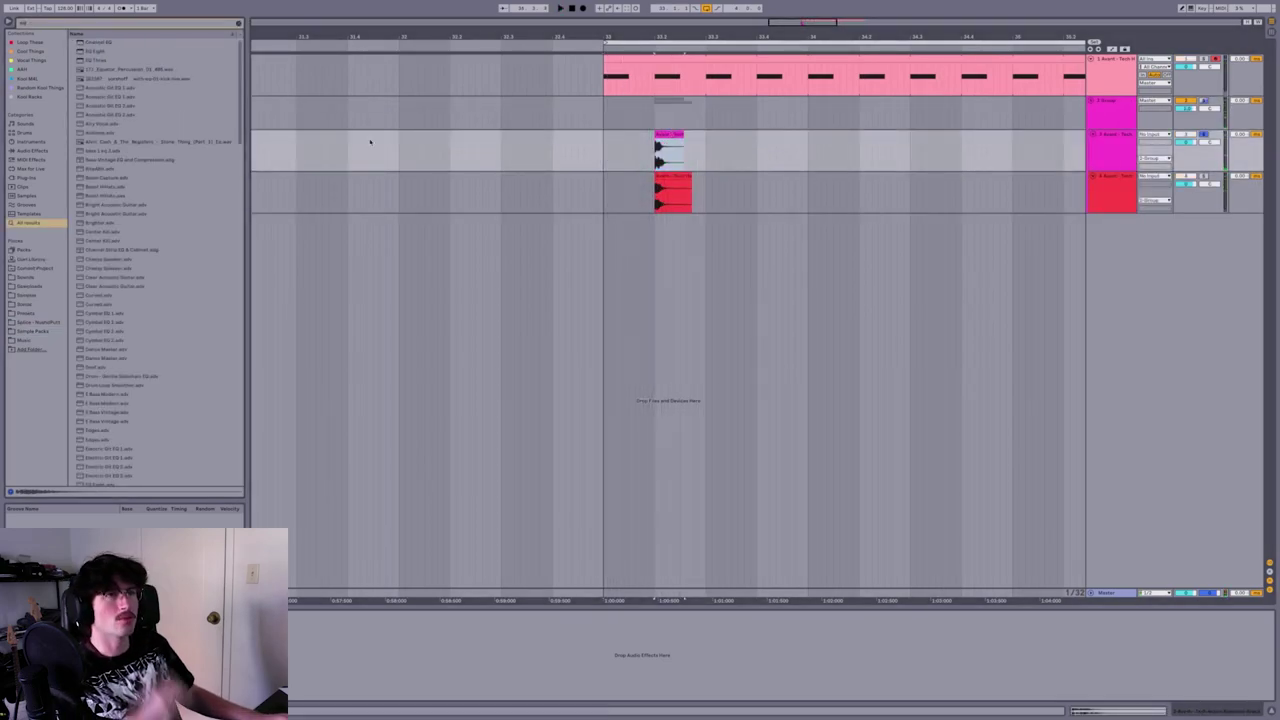
pyautogui.click(100, 45)
pyautogui.hotkey('ctrl', 'z')
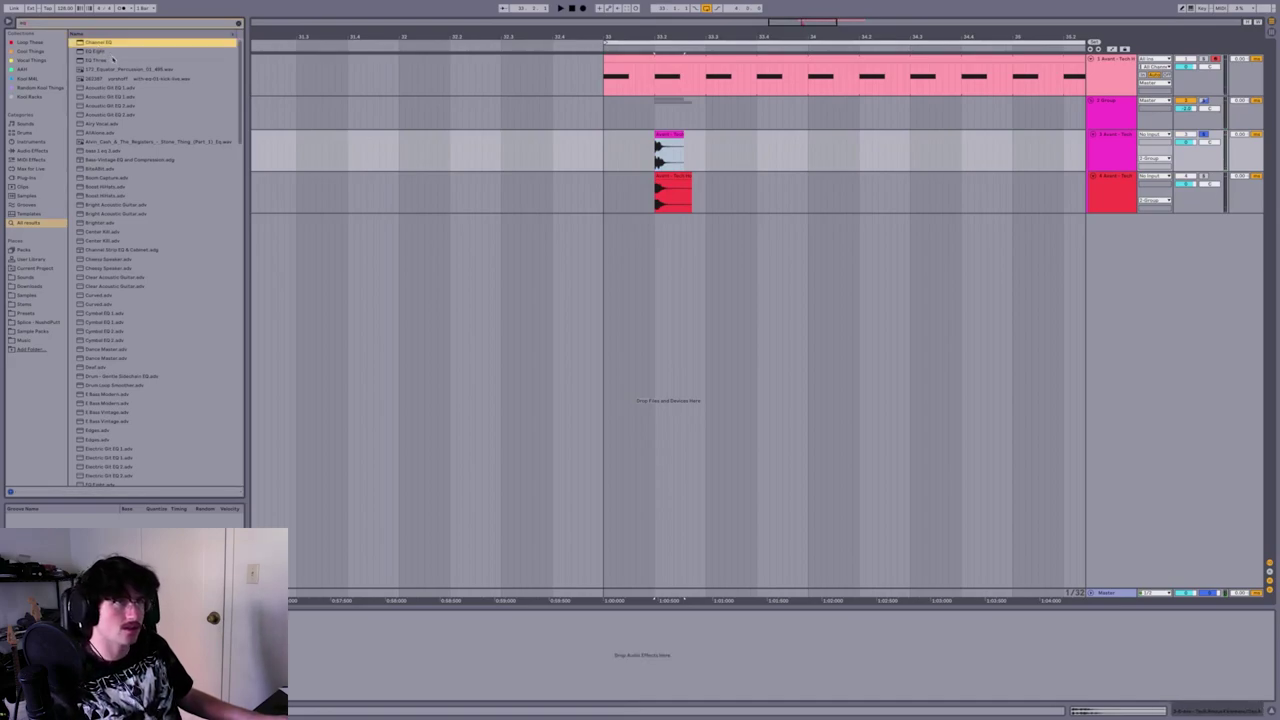
pyautogui.doubleClick(108, 52)
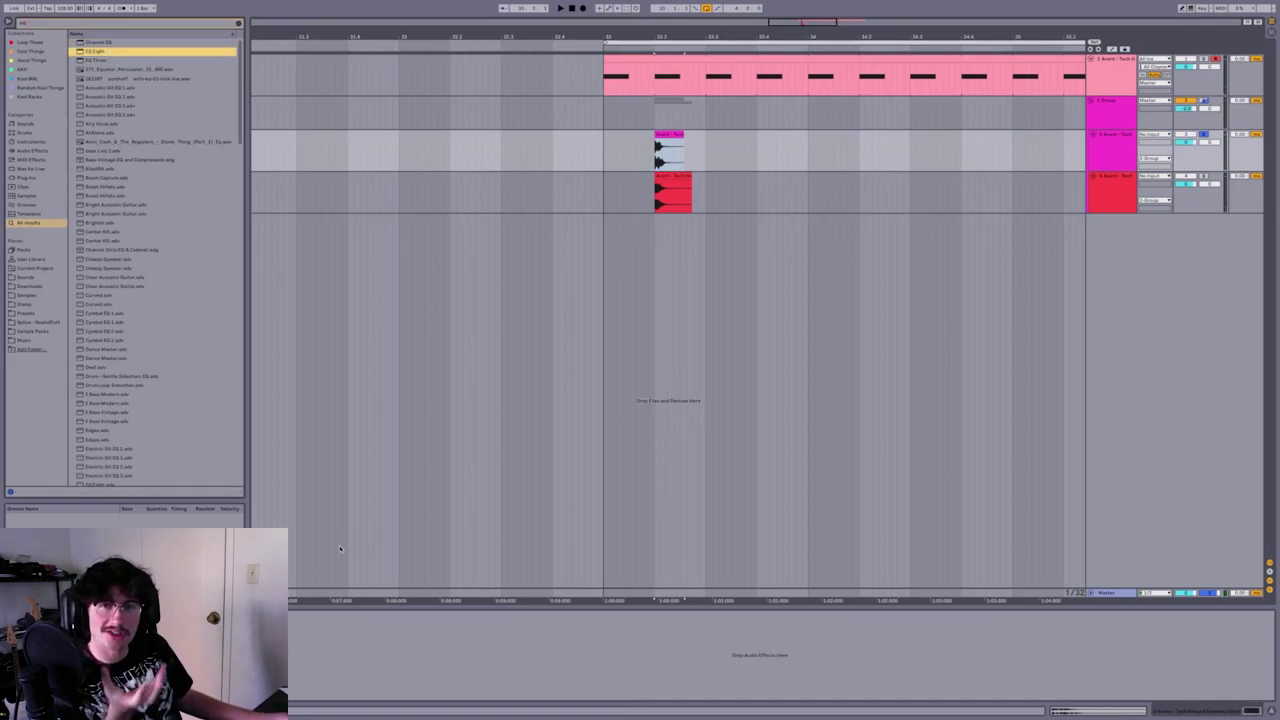
# Shape Clap 8 in EQ Eight with a high cut on band 8 and a low cut on band 1
pyautogui.click(671, 133)
pyautogui.press('space')
pyautogui.scroll(5, 671, 133)
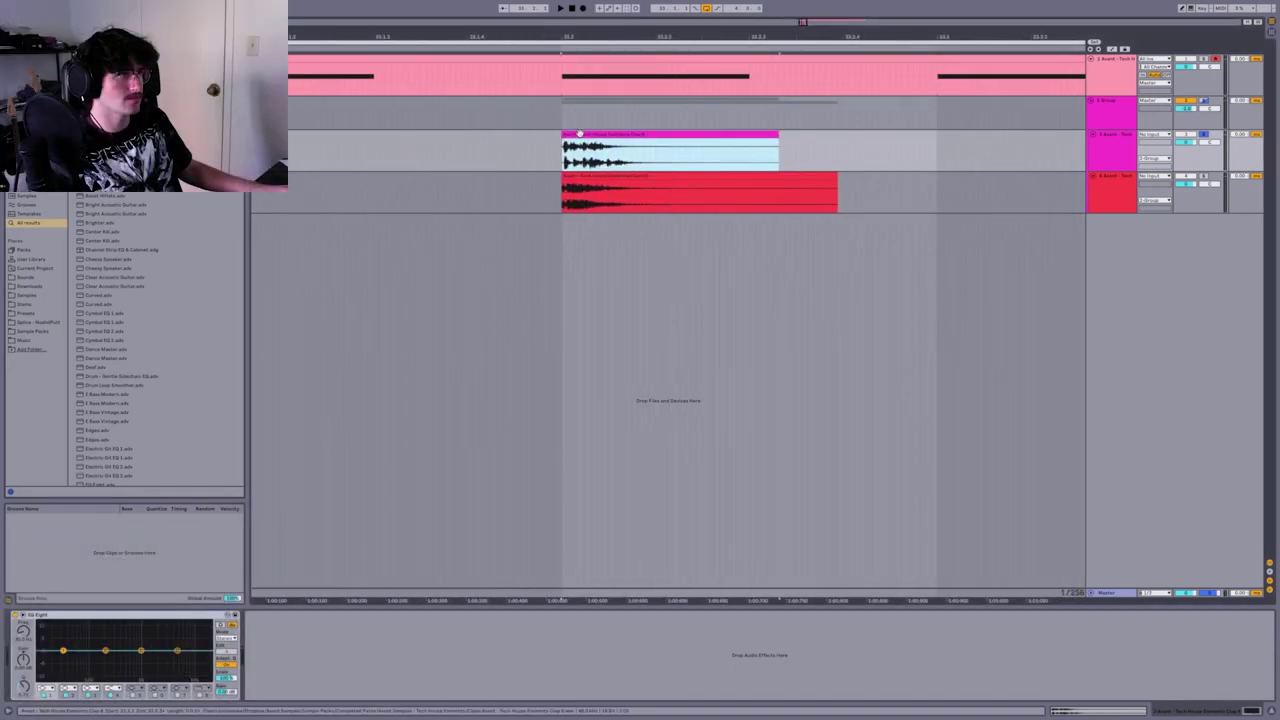
pyautogui.press('space')
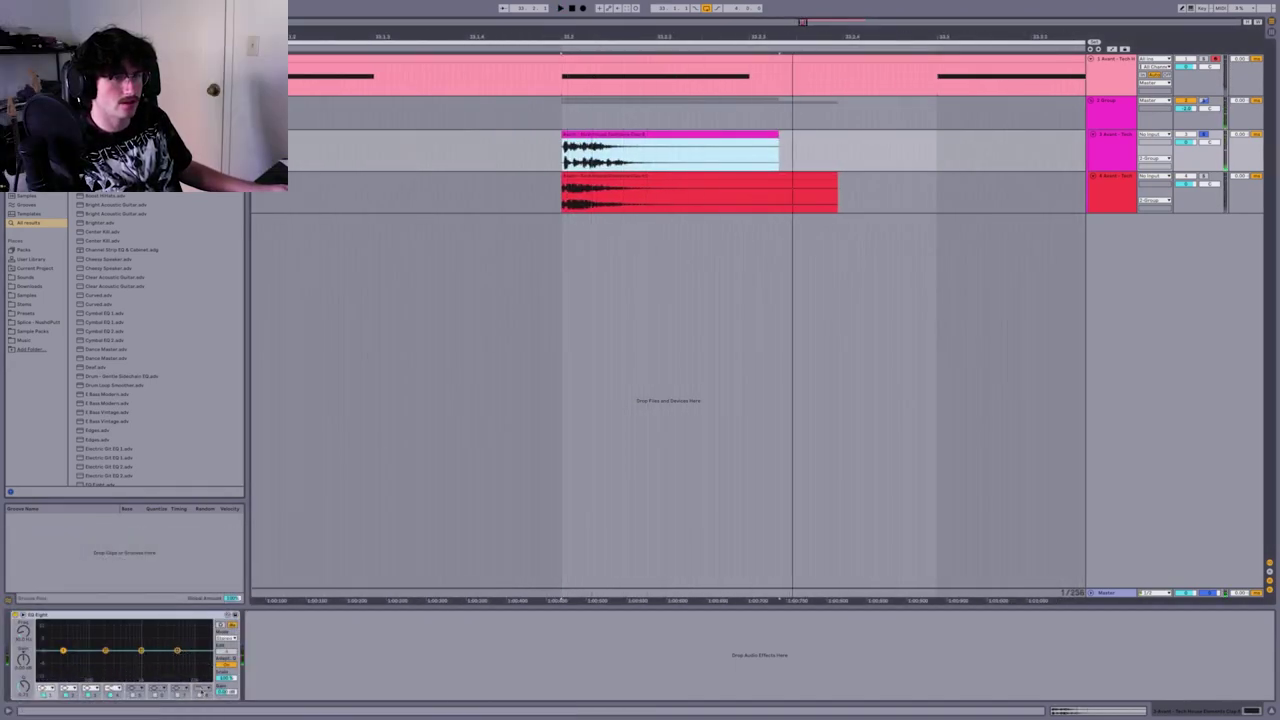
pyautogui.click(201, 694)
pyautogui.moveTo(205, 656); pyautogui.dragTo(193, 660)
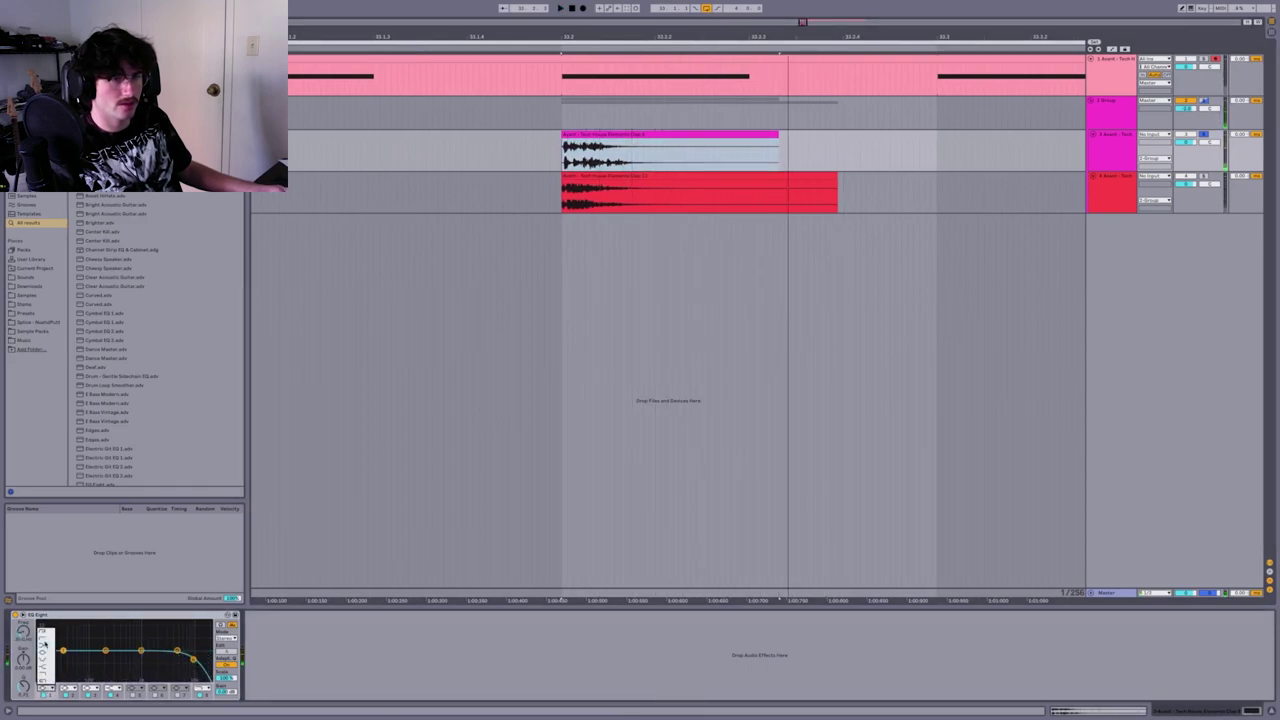
pyautogui.press('space')
pyautogui.press('space')
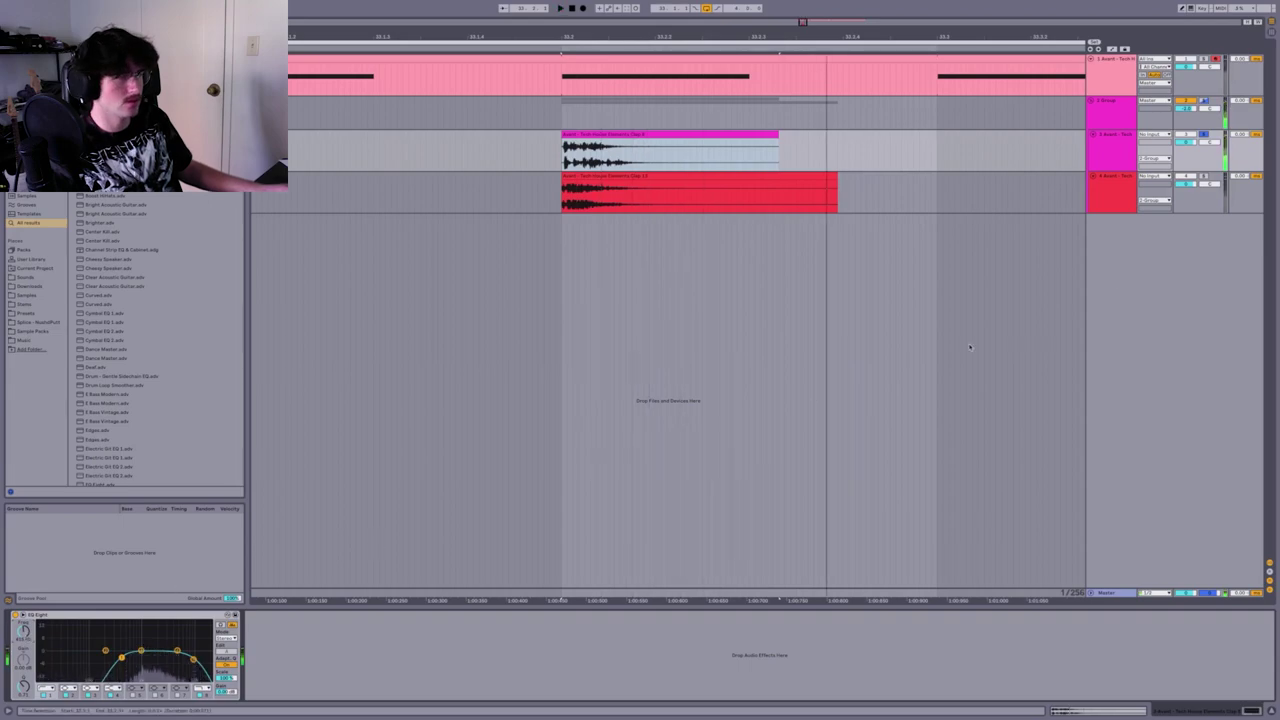
# Solo the clap group and listen to both clap layers together
pyautogui.click(1203, 100)
pyautogui.press('space')
pyautogui.press('space')
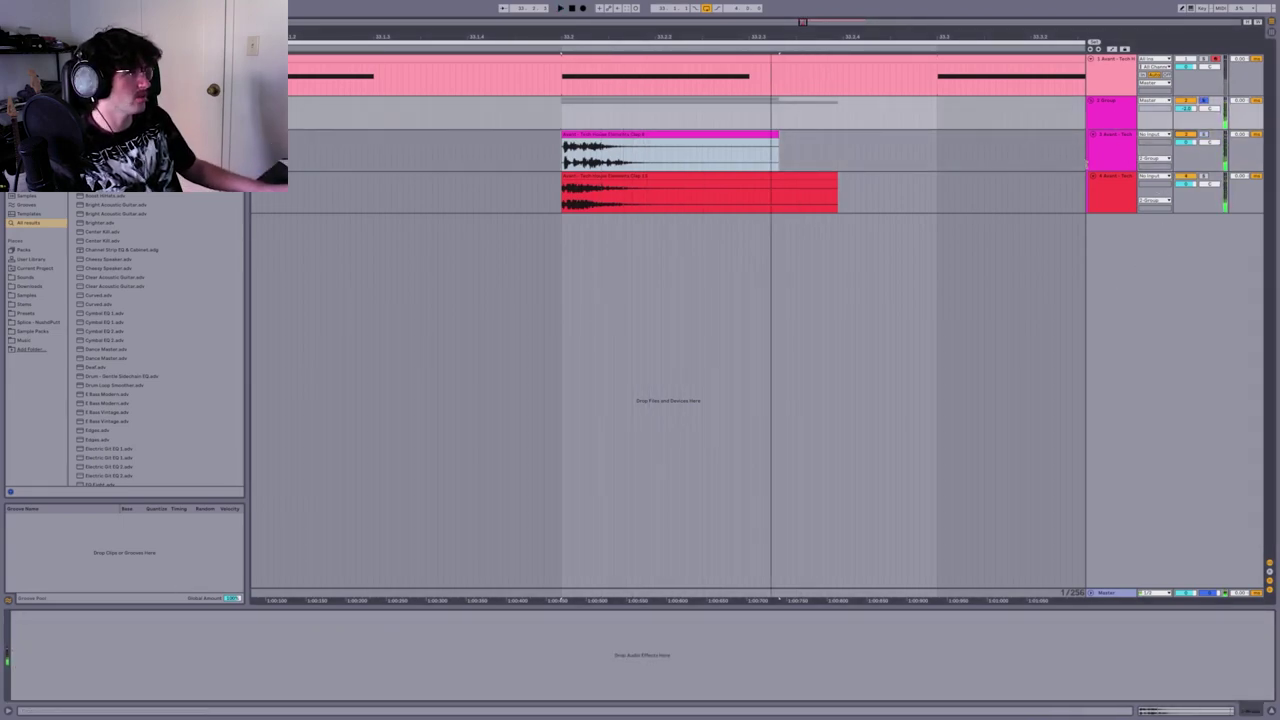
# Add EQ Eight to the Clap 13 track and move a low EQ band up into the midrange
pyautogui.click(1116, 187)
pyautogui.doubleClick(105, 120)
pyautogui.press('space')
pyautogui.moveTo(103, 650); pyautogui.dragTo(153, 658)
# Play the clap repeatedly and raise the lowest EQ band to a much higher frequency
pyautogui.press('space')
pyautogui.press('space')
pyautogui.press('space')
pyautogui.press('space')
pyautogui.press('space')
pyautogui.press('space')
pyautogui.press('space')
pyautogui.press('space')
pyautogui.press('space')
pyautogui.moveTo(63, 657); pyautogui.dragTo(178, 646)
pyautogui.press('space')
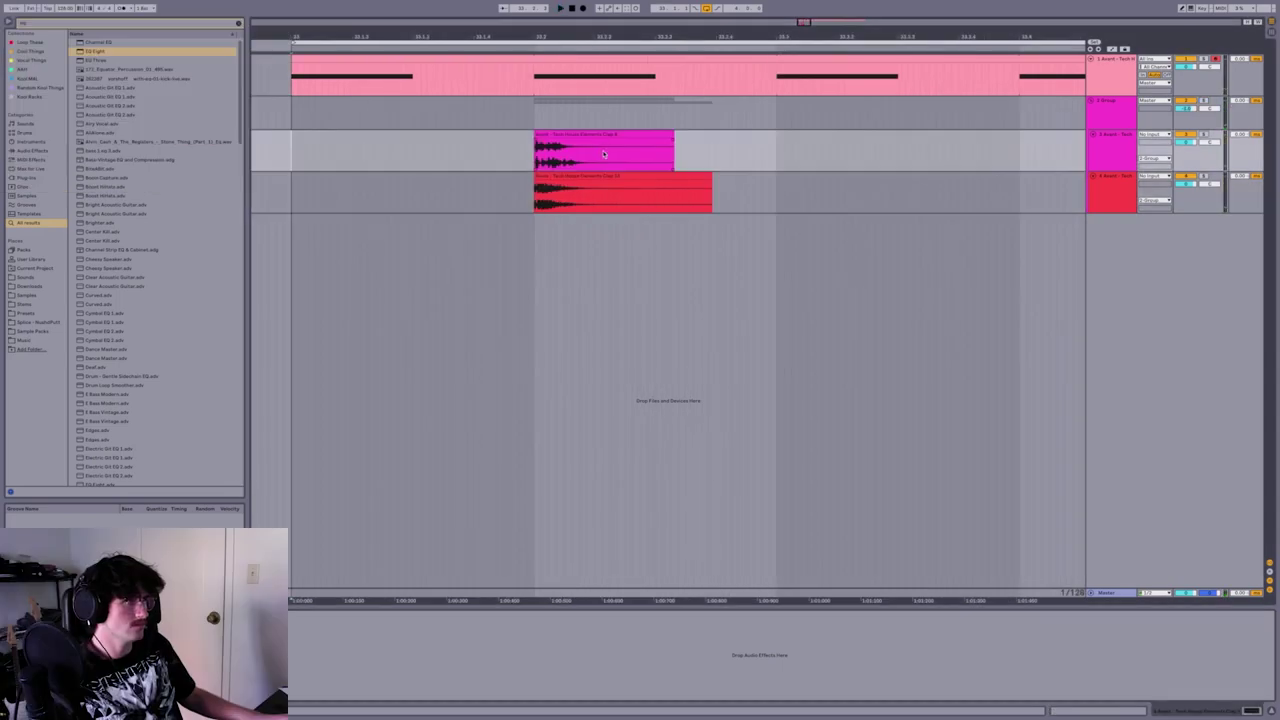
pyautogui.moveTo(784, 150); pyautogui.dragTo(603, 188)
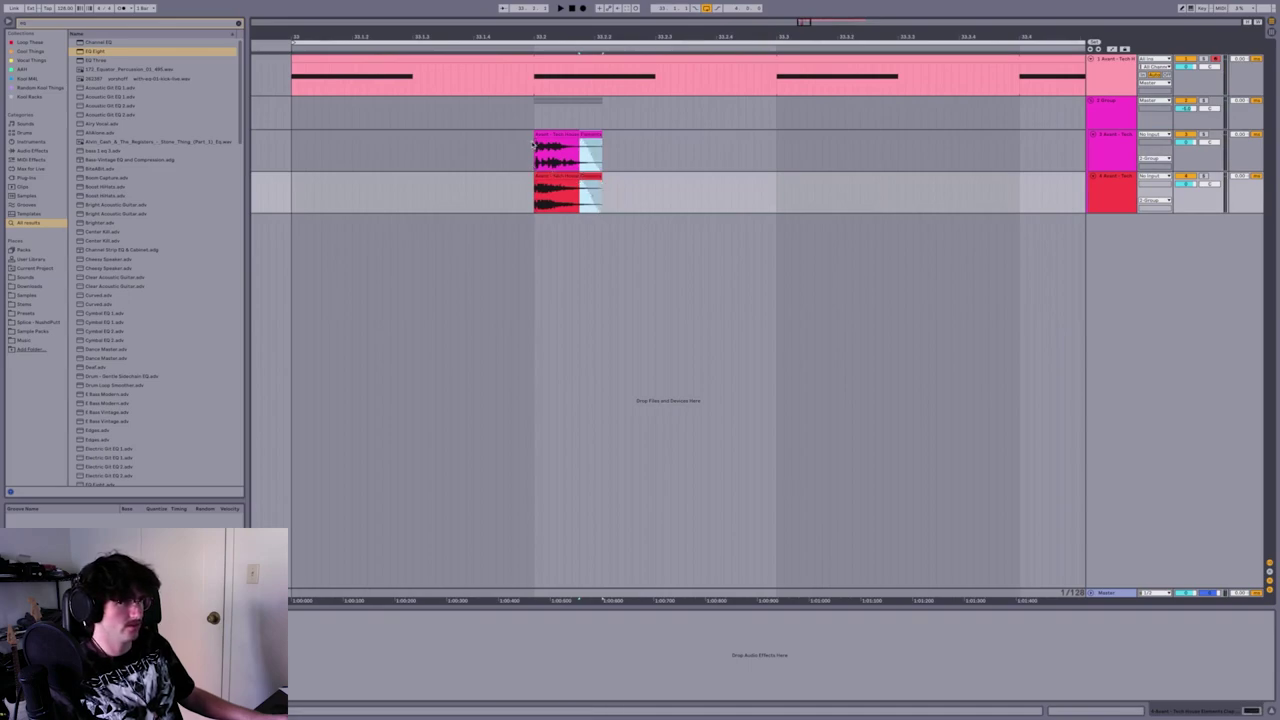
pyautogui.click(627, 161)
pyautogui.hotkey('ctrl', 'z')
pyautogui.hotkey('ctrl', 'z')
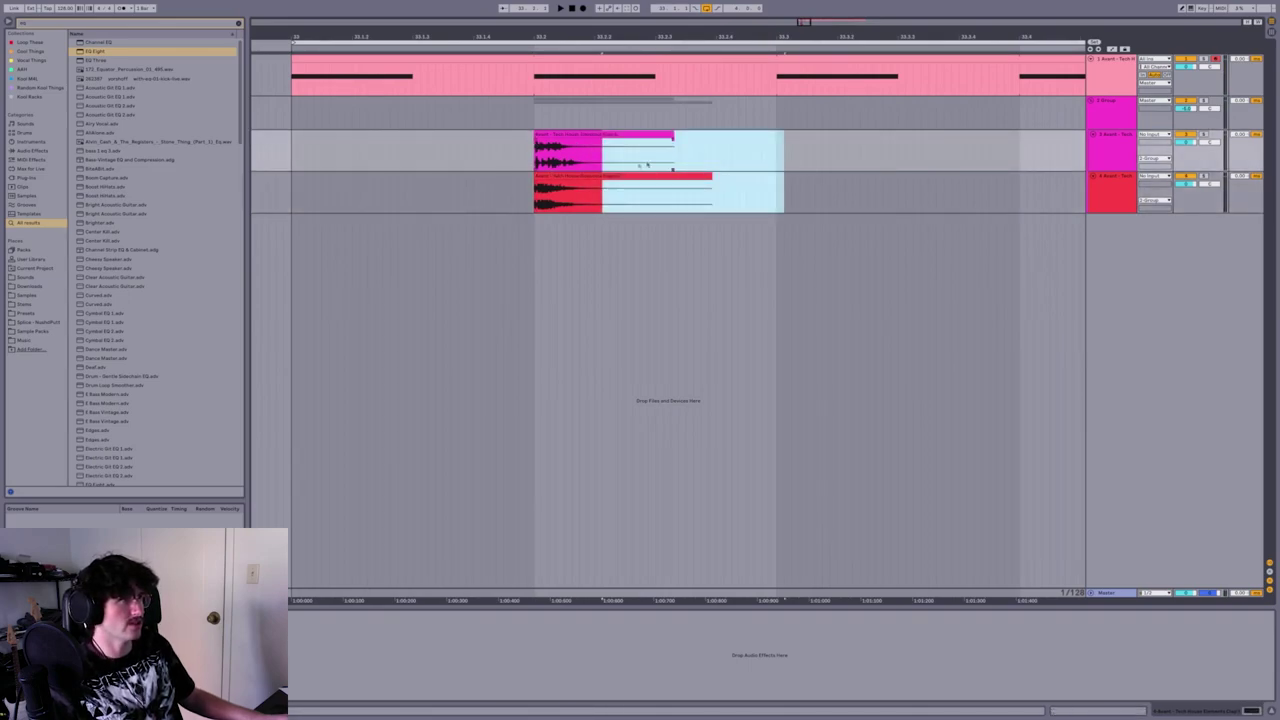
# Cut the long tails off both layered clap clips, add a fade-out to their shortened ends, and play them
pyautogui.moveTo(602, 157); pyautogui.dragTo(746, 190)
pyautogui.press('Delete')
pyautogui.moveTo(577, 155); pyautogui.dragTo(600, 184)
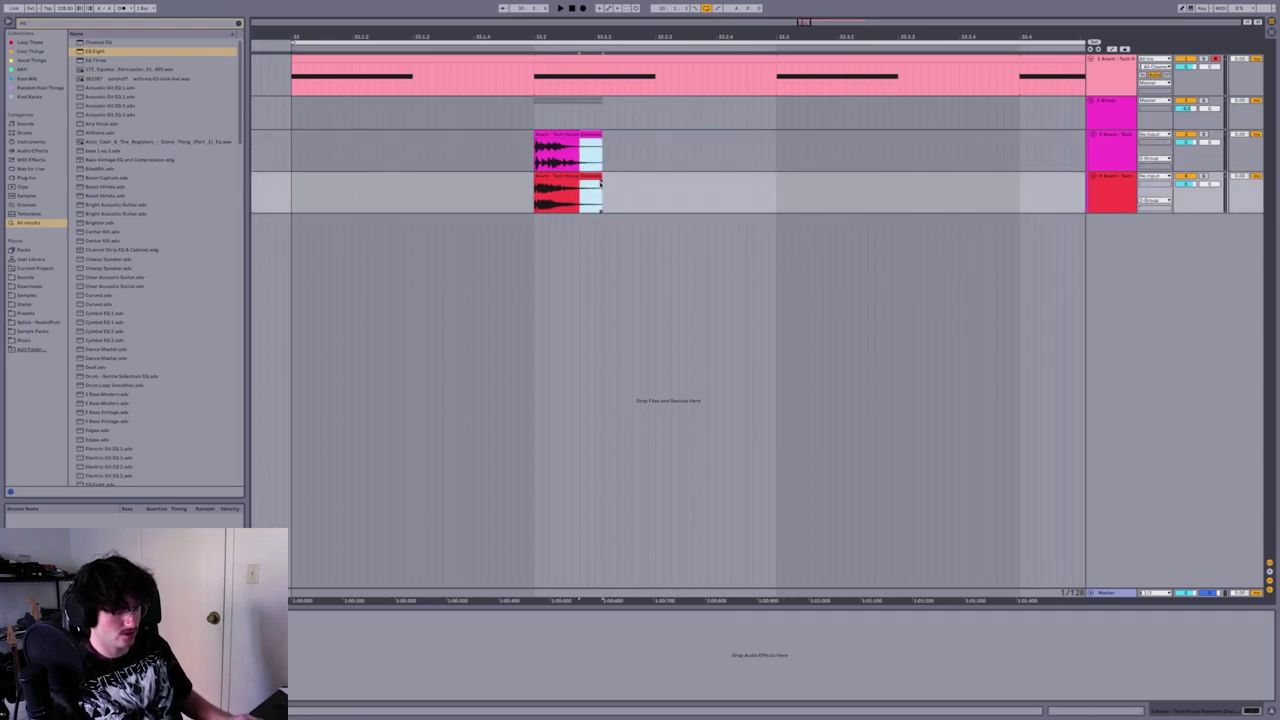
pyautogui.hotkey('ctrl', 'alt', 'f')
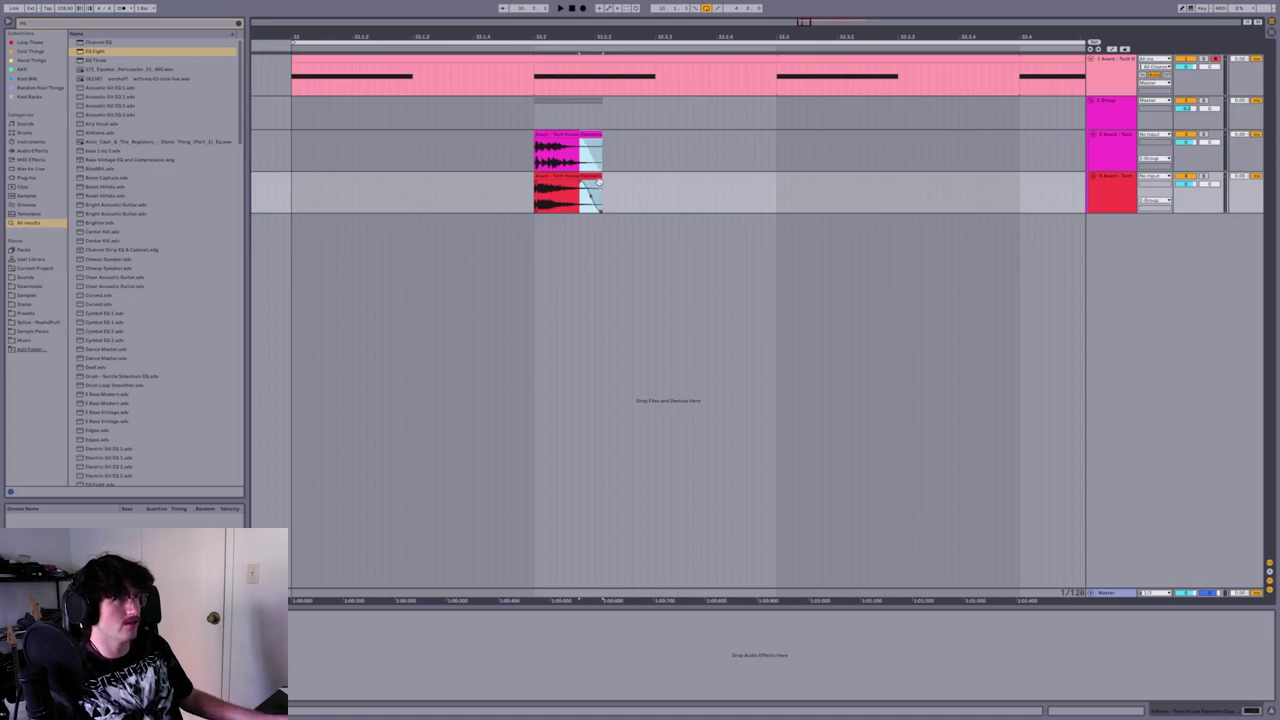
pyautogui.click(536, 161)
pyautogui.press('space')
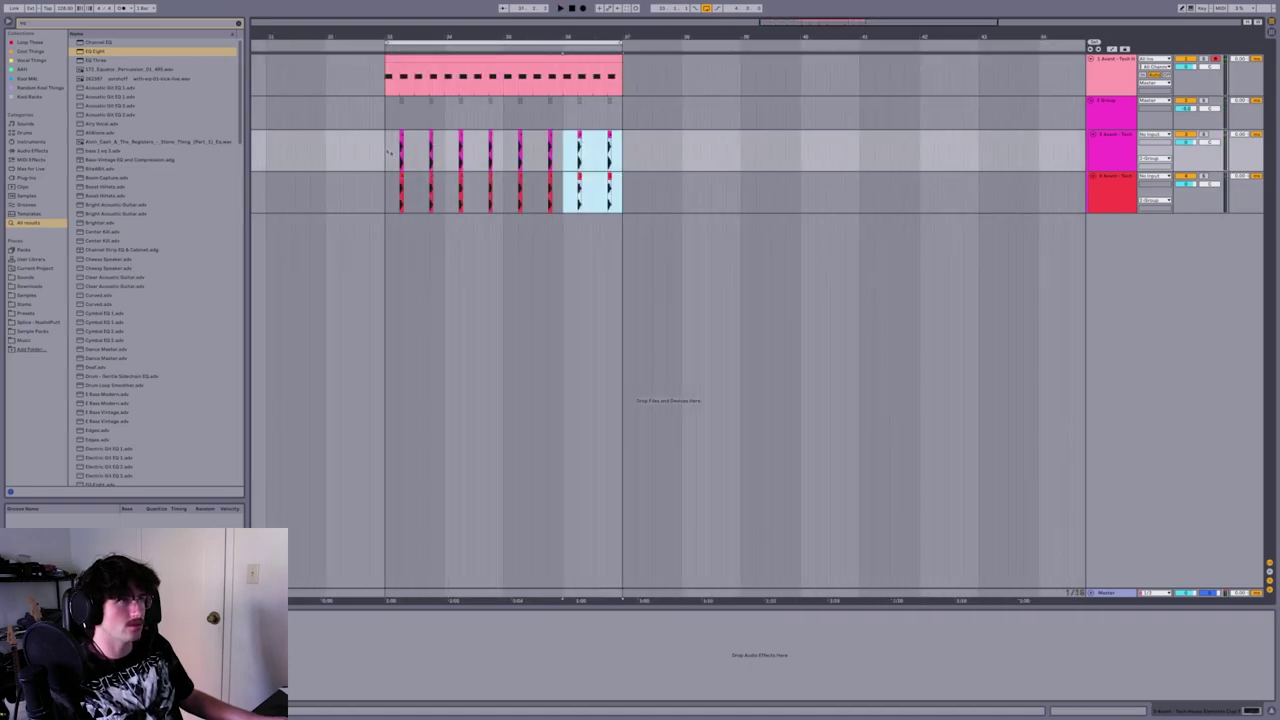
# Add Glue Compressor to the clap group with threshold -9.21 dB, makeup 4.29 dB and soft clipping on
pyautogui.click(388, 153)
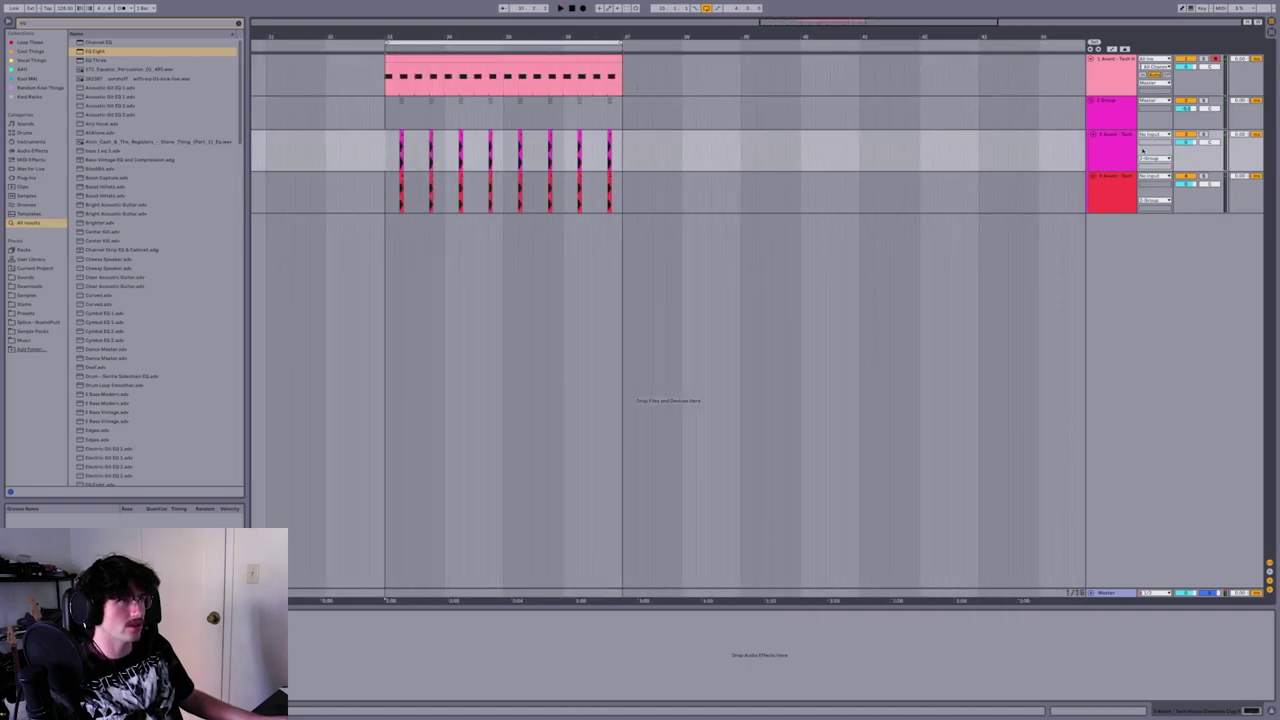
pyautogui.click(1115, 116)
pyautogui.hotkey('ctrl', 'f')
pyautogui.write('glue')
pyautogui.press('Down')
pyautogui.press('Return')
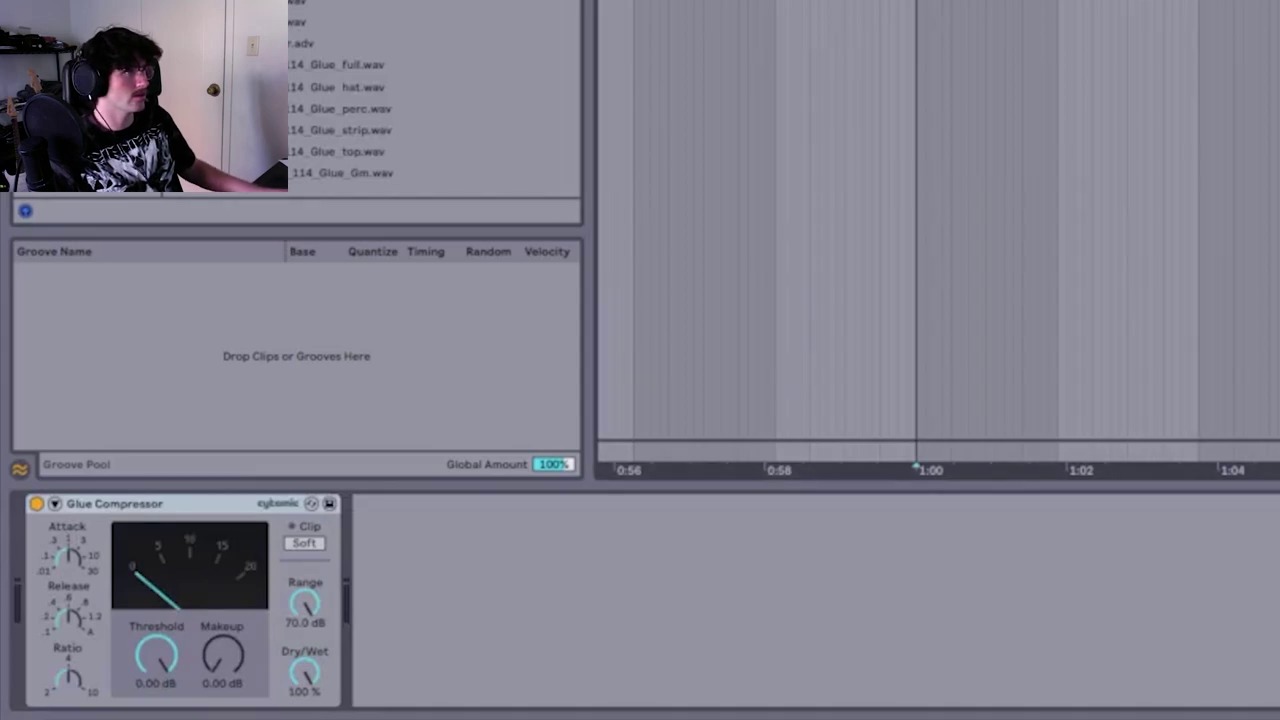
pyautogui.press('space')
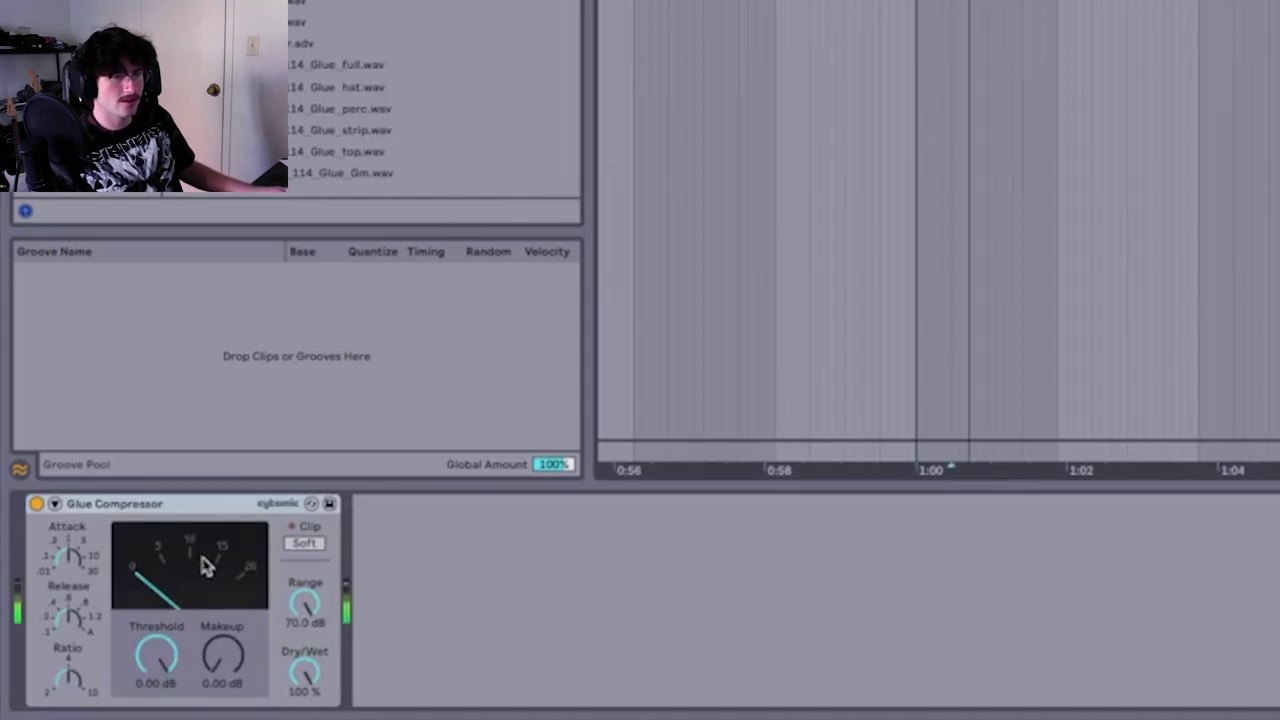
pyautogui.moveTo(146, 668); pyautogui.dragTo(146, 690)
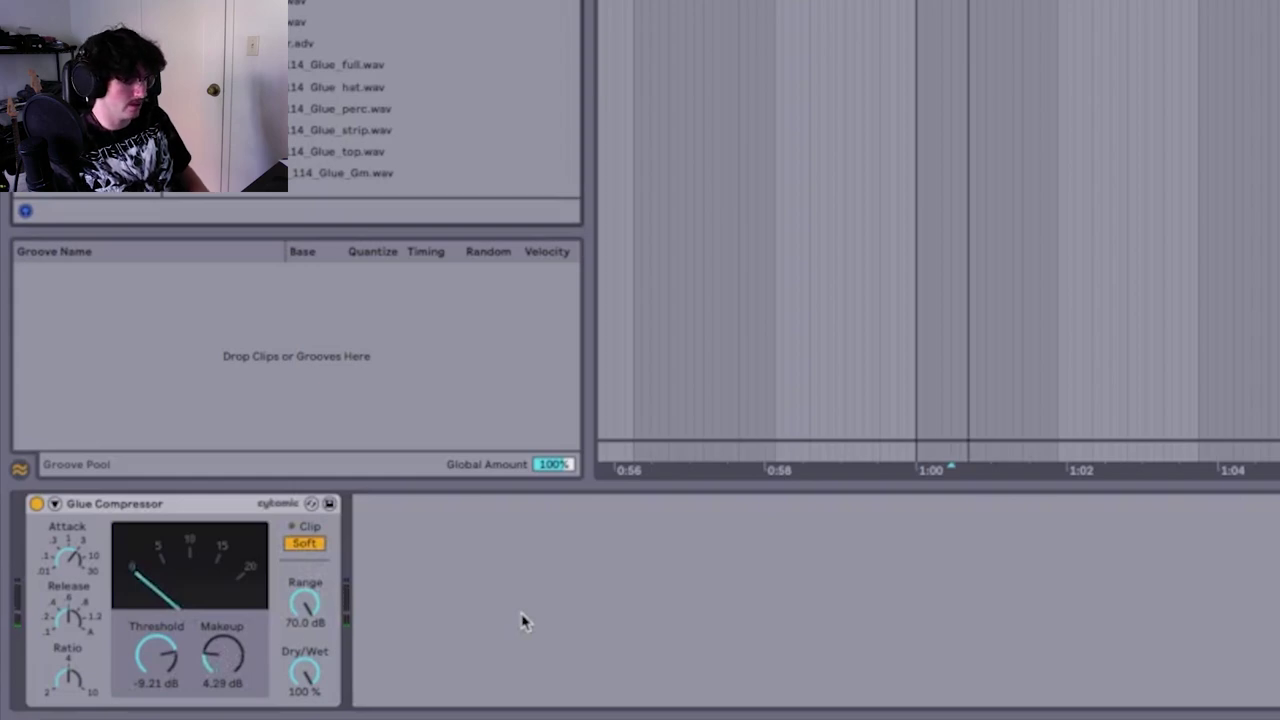
# Add Hybrid Reverb after the Glue Compressor on the clap group, set its Dry/Wet to 20 % and switch its Vintage option
pyautogui.press('super+f')
pyautogui.write('reverb')
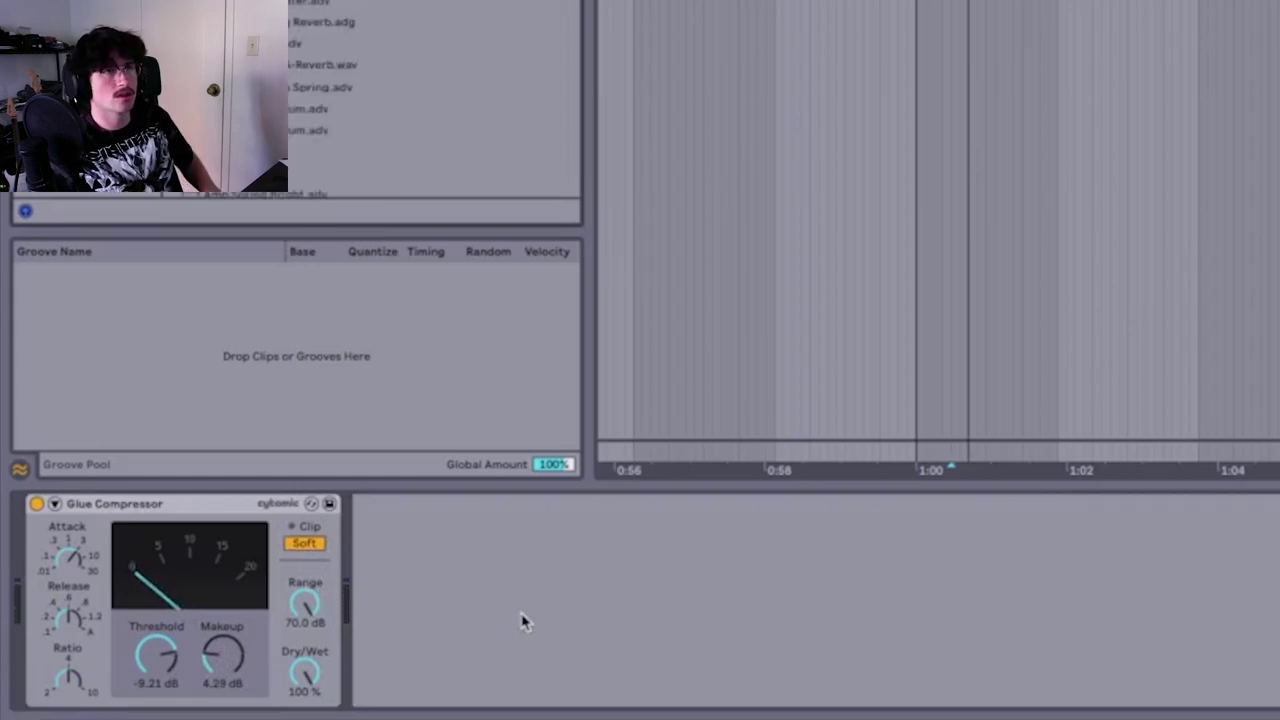
pyautogui.press('Return')
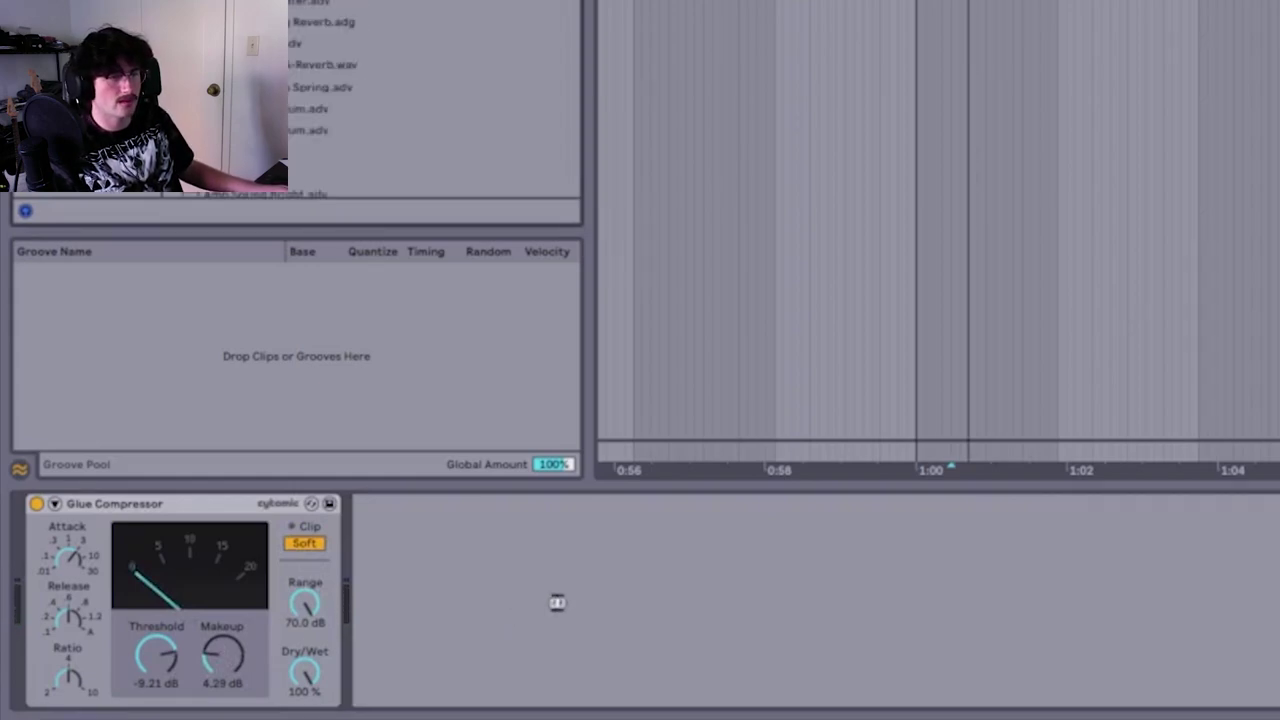
pyautogui.press('space')
pyautogui.moveTo(535, 631); pyautogui.dragTo(535, 655)
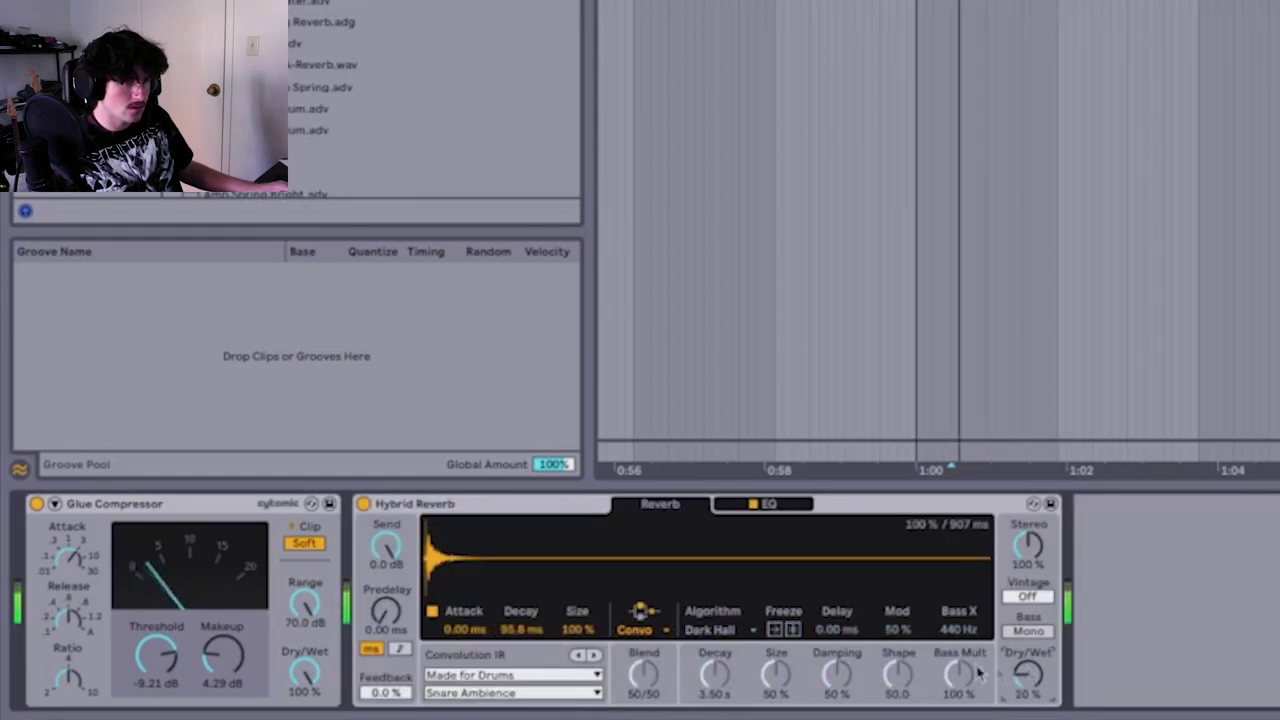
pyautogui.click(363, 504)
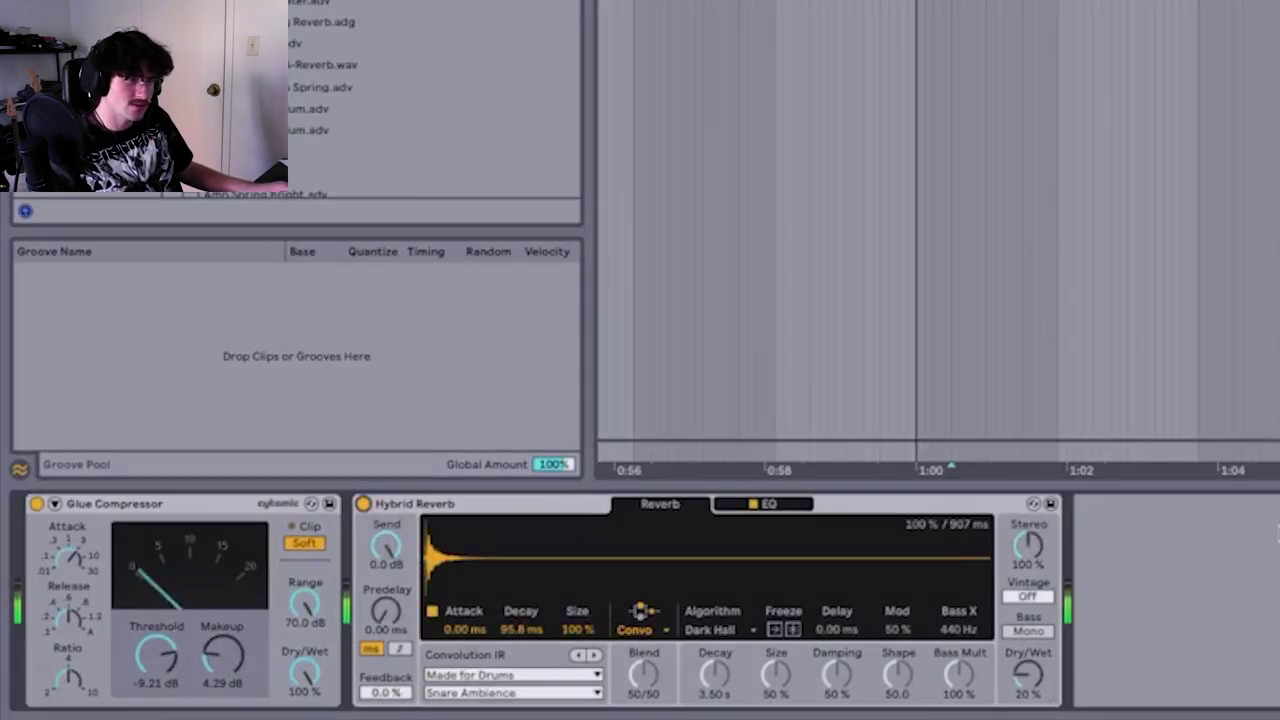
pyautogui.click(1030, 597)
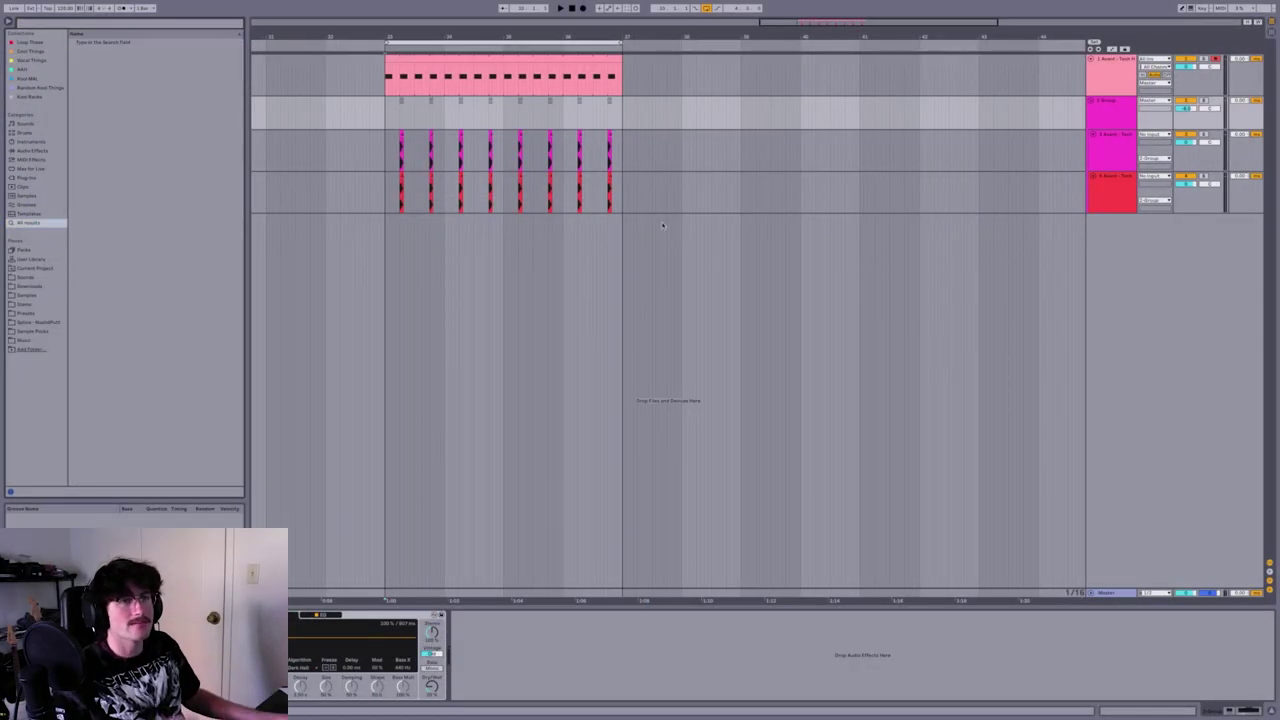
# Find the hats in the Tech House Elements sample pack and preview Hat 9 and Hat 10
pyautogui.click(40, 331)
pyautogui.click(85, 106)
pyautogui.click(85, 124)
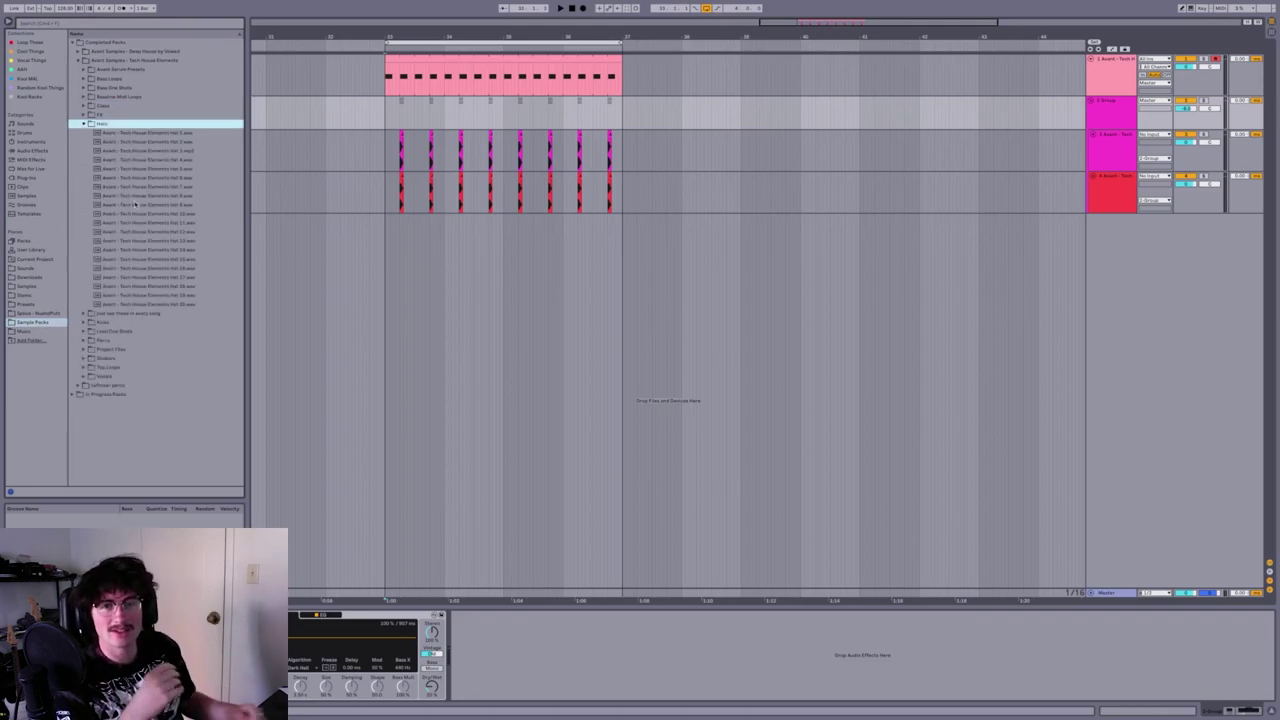
pyautogui.click(137, 204)
pyautogui.click(146, 214)
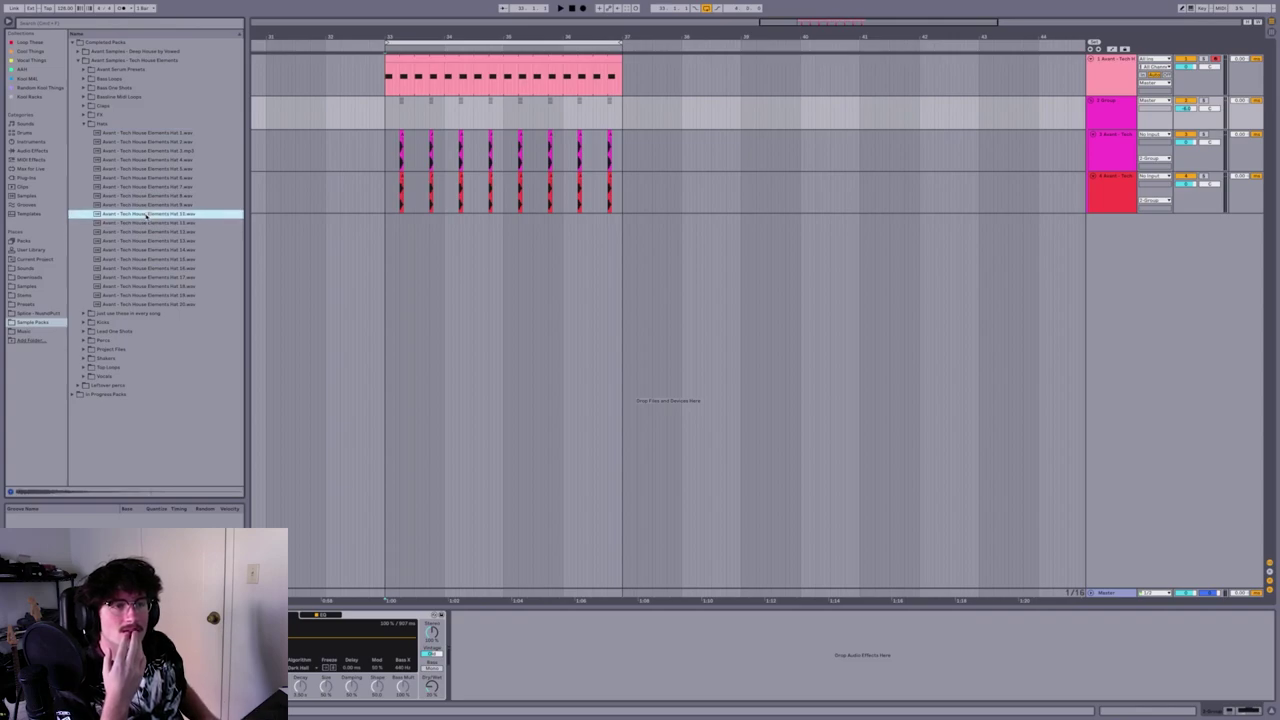
# Try a hat sample on a new track beneath the claps, listen to it, and remove it
pyautogui.moveTo(403, 207); pyautogui.dragTo(393, 232)
pyautogui.press('space')
pyautogui.moveTo(391, 39); pyautogui.dragTo(391, 125)
pyautogui.press('space')
pyautogui.click(406, 218)
pyautogui.press('Delete')
# Preview more hats, place Hat 13 on a new track beneath the claps, and play the drum groove
pyautogui.click(160, 262)
pyautogui.press('Up')
pyautogui.press('Up')
pyautogui.press('Up')
pyautogui.press('Down')
pyautogui.moveTo(163, 243); pyautogui.dragTo(404, 232)
pyautogui.press('space')
pyautogui.click(373, 232)
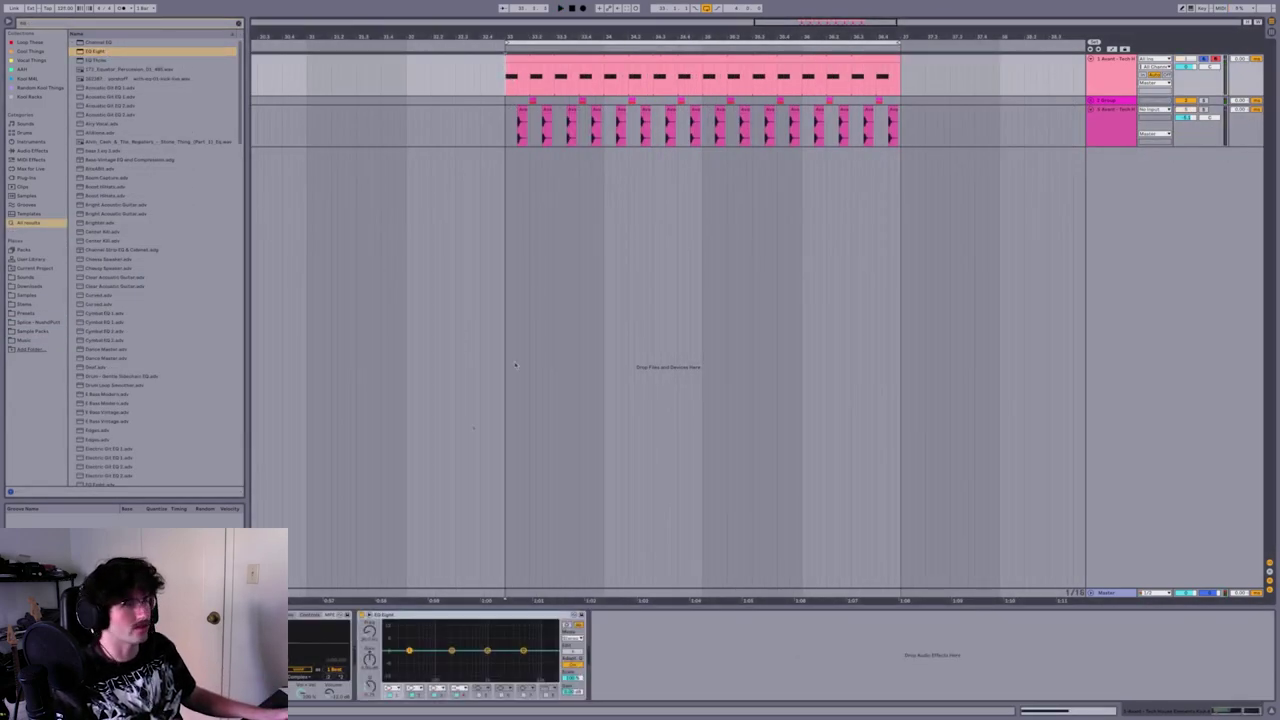
pyautogui.press('space')
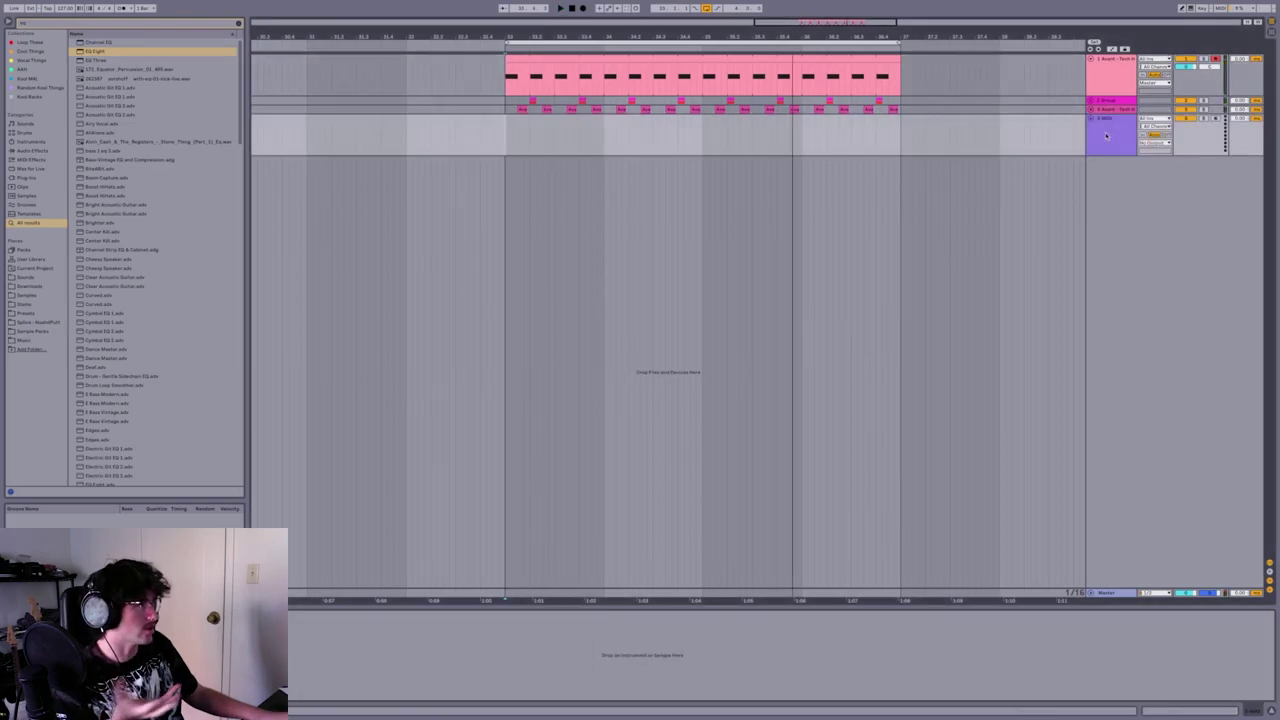
# Load Serum onto the new MIDI track and select an Avant - Tech House Elements preset
pyautogui.click(1106, 135)
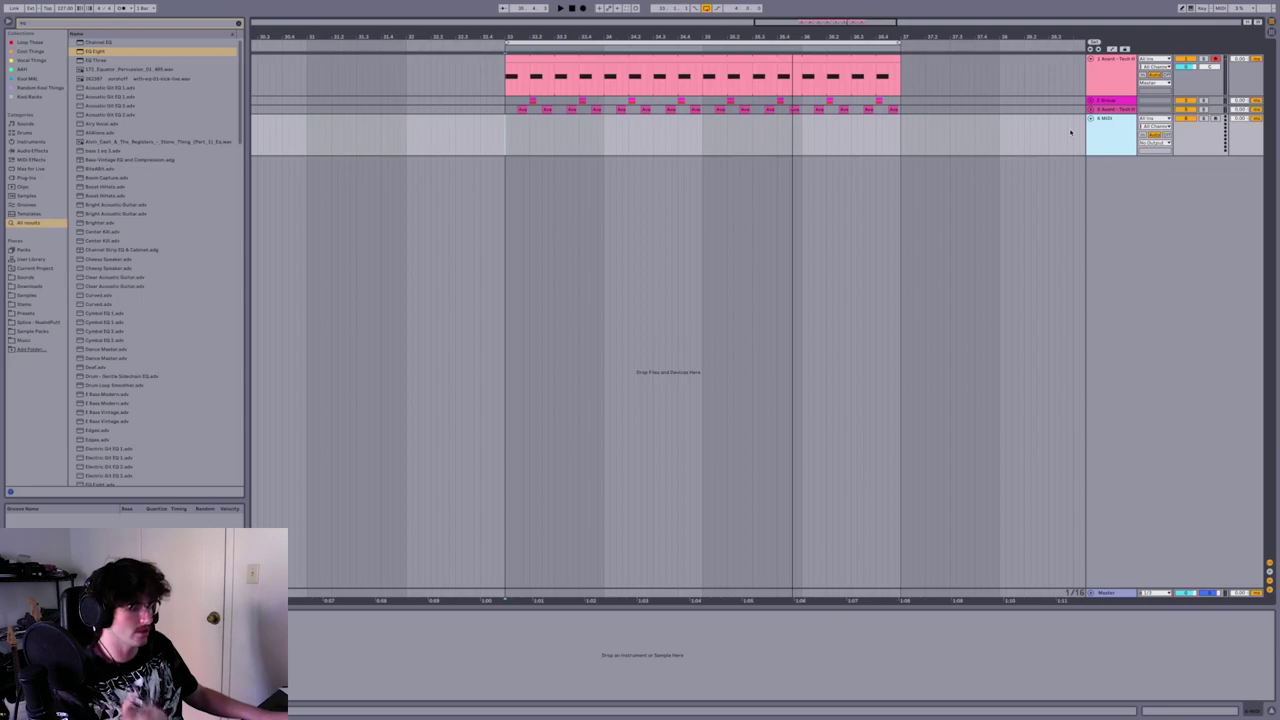
pyautogui.hotkey('ctrl', 'f')
pyautogui.write('sampler')
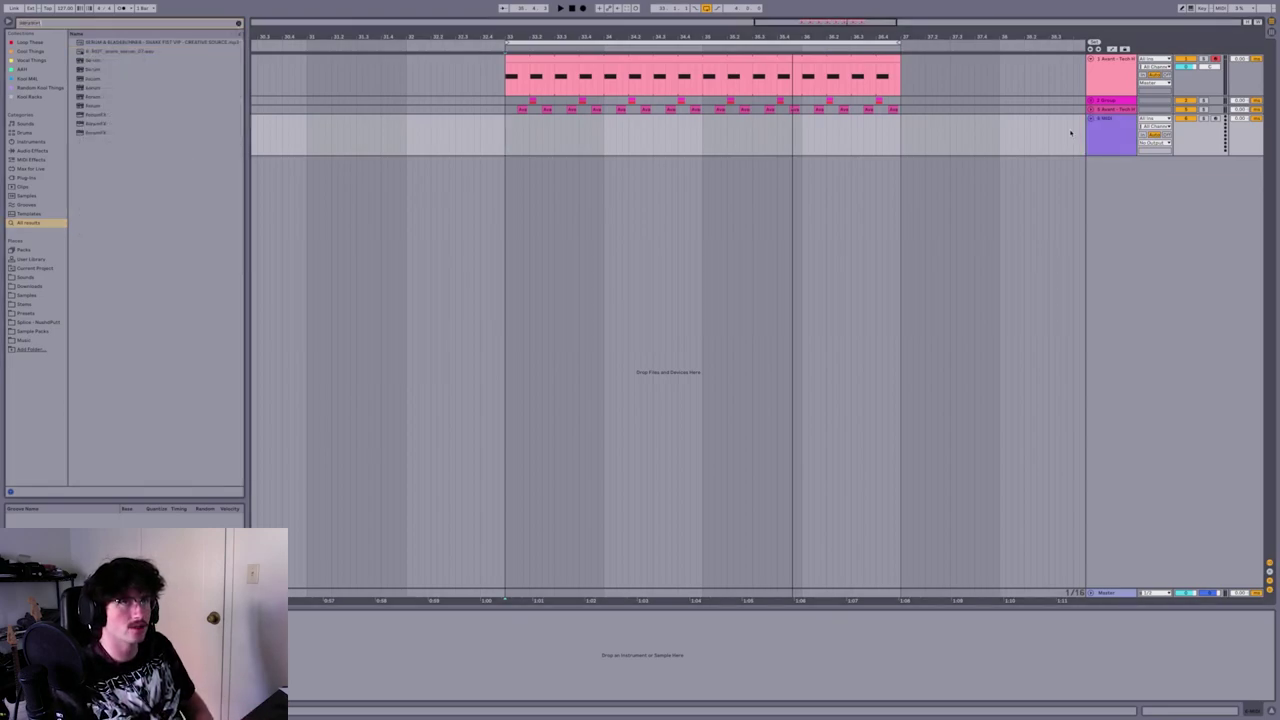
pyautogui.press('Down')
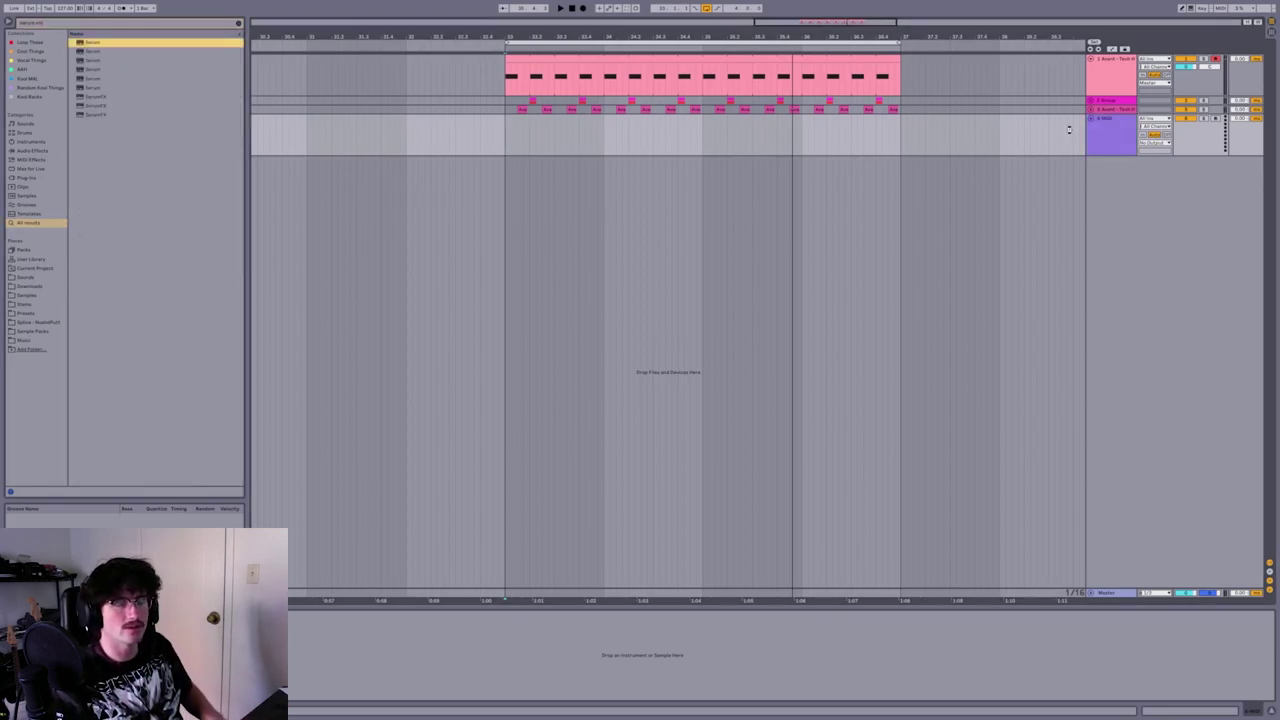
pyautogui.press('Return')
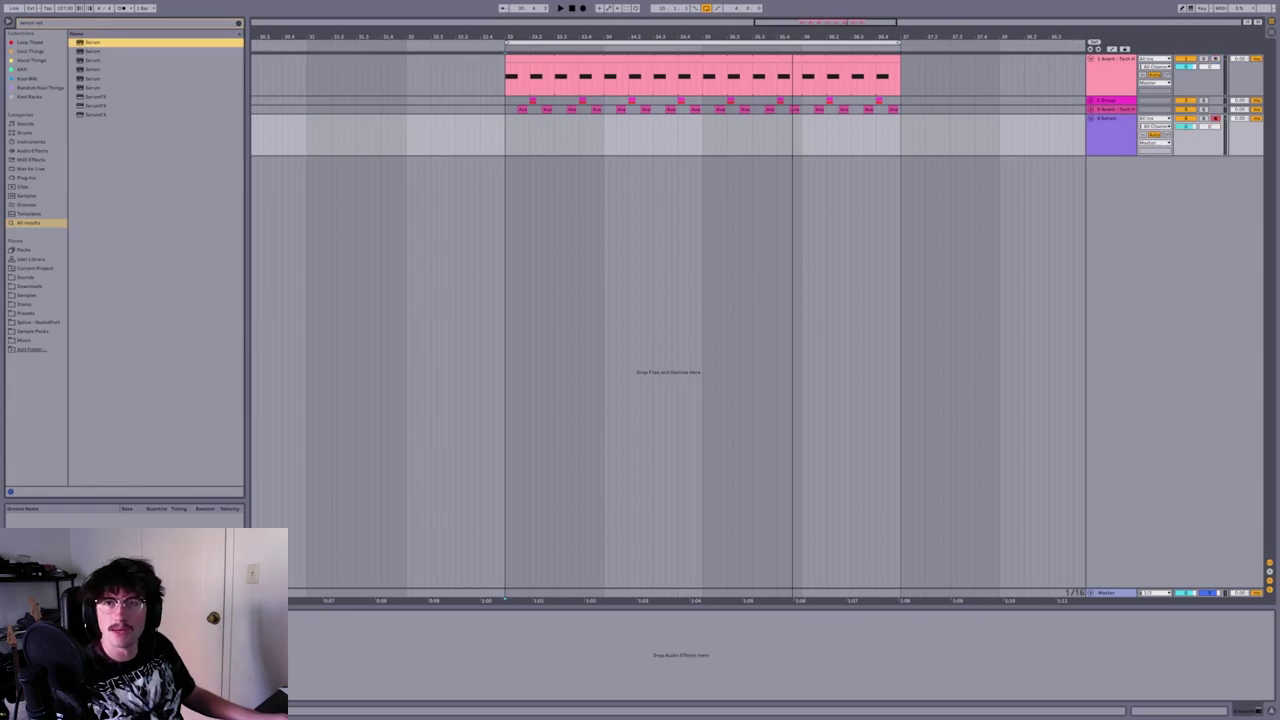
pyautogui.moveTo(387, 175); pyautogui.dragTo(530, 193)
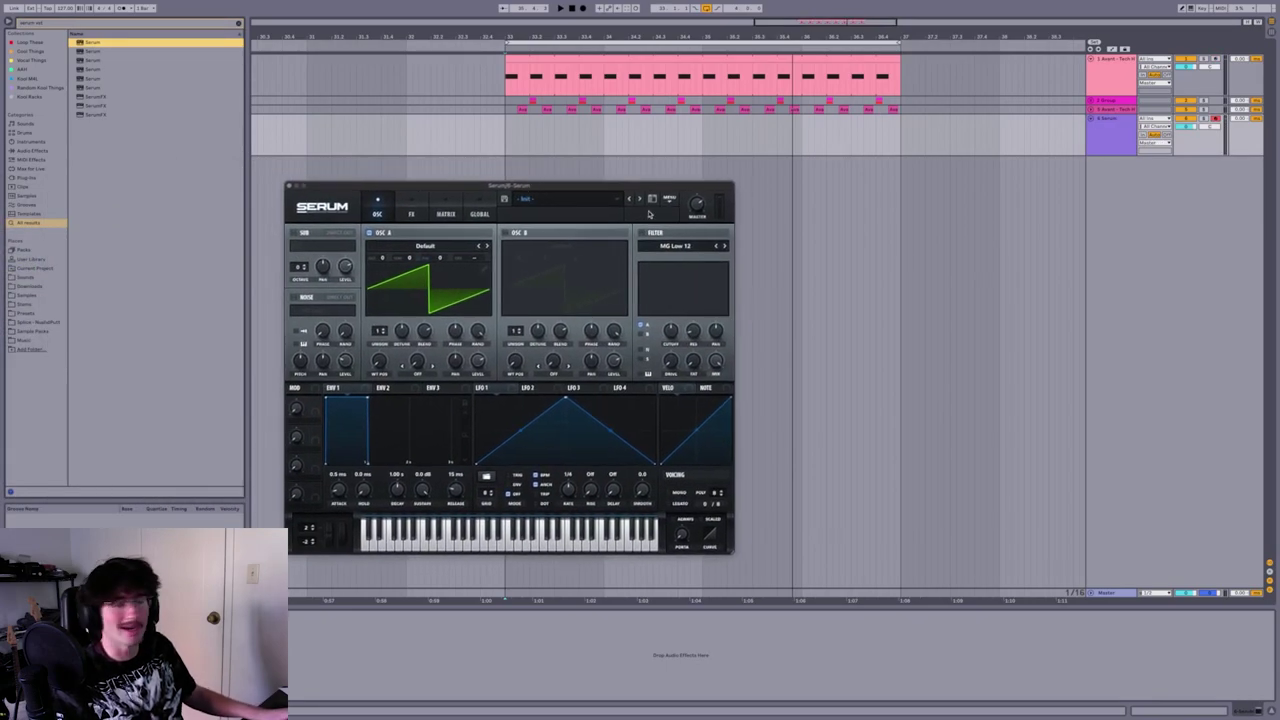
pyautogui.click(612, 202)
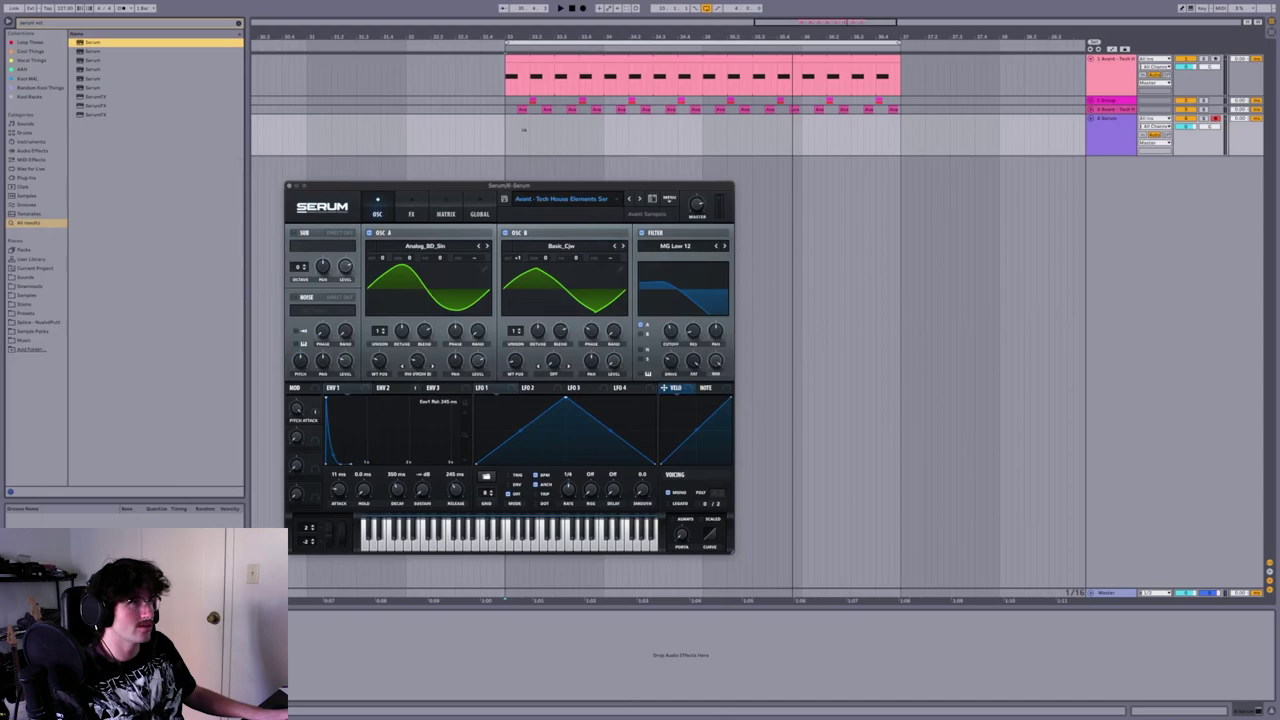
# Adjust the Serum track's volume and insert an empty four-bar MIDI clip spanning the loop
pyautogui.press('super+f')
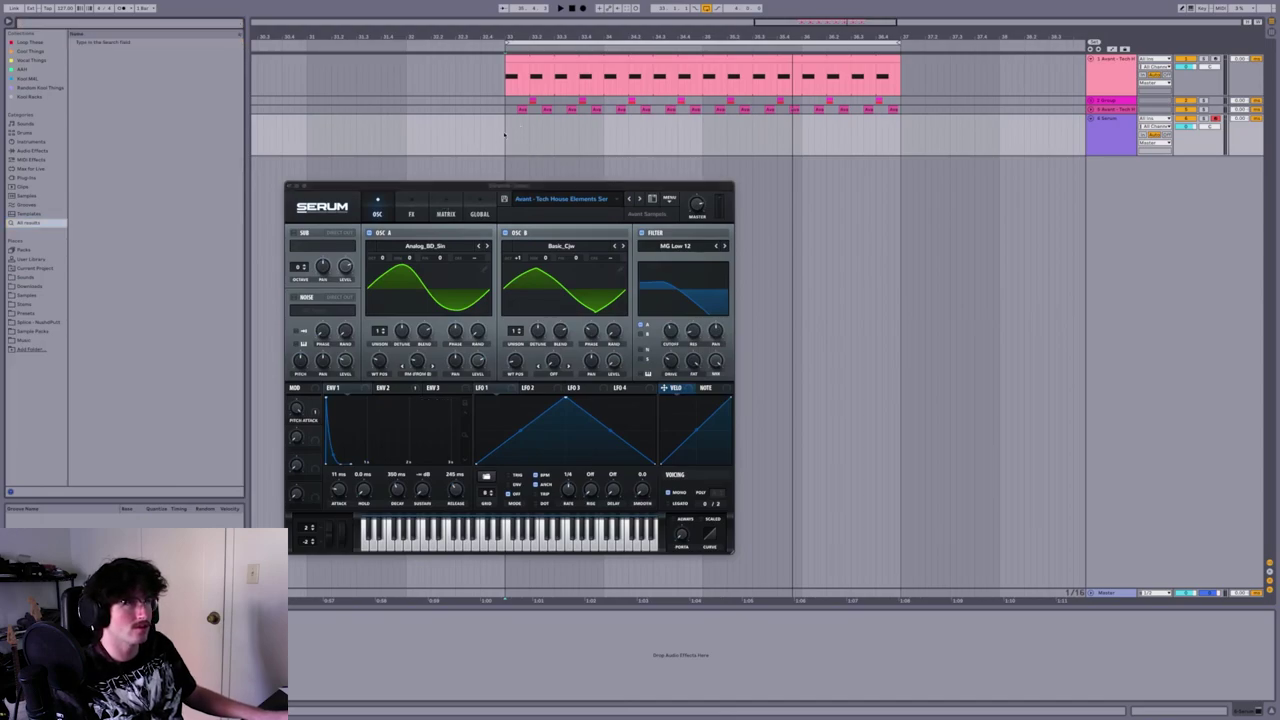
pyautogui.moveTo(505, 135); pyautogui.dragTo(900, 135)
pyautogui.click(1184, 128)
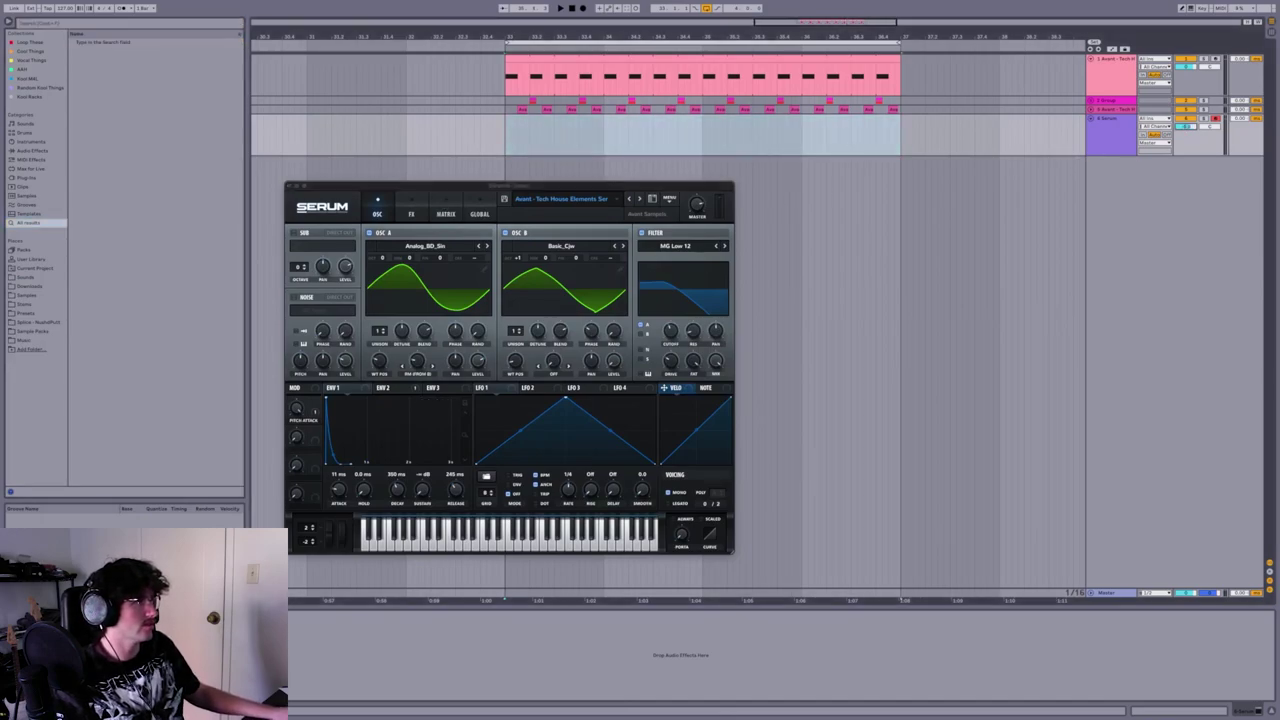
pyautogui.click(508, 131)
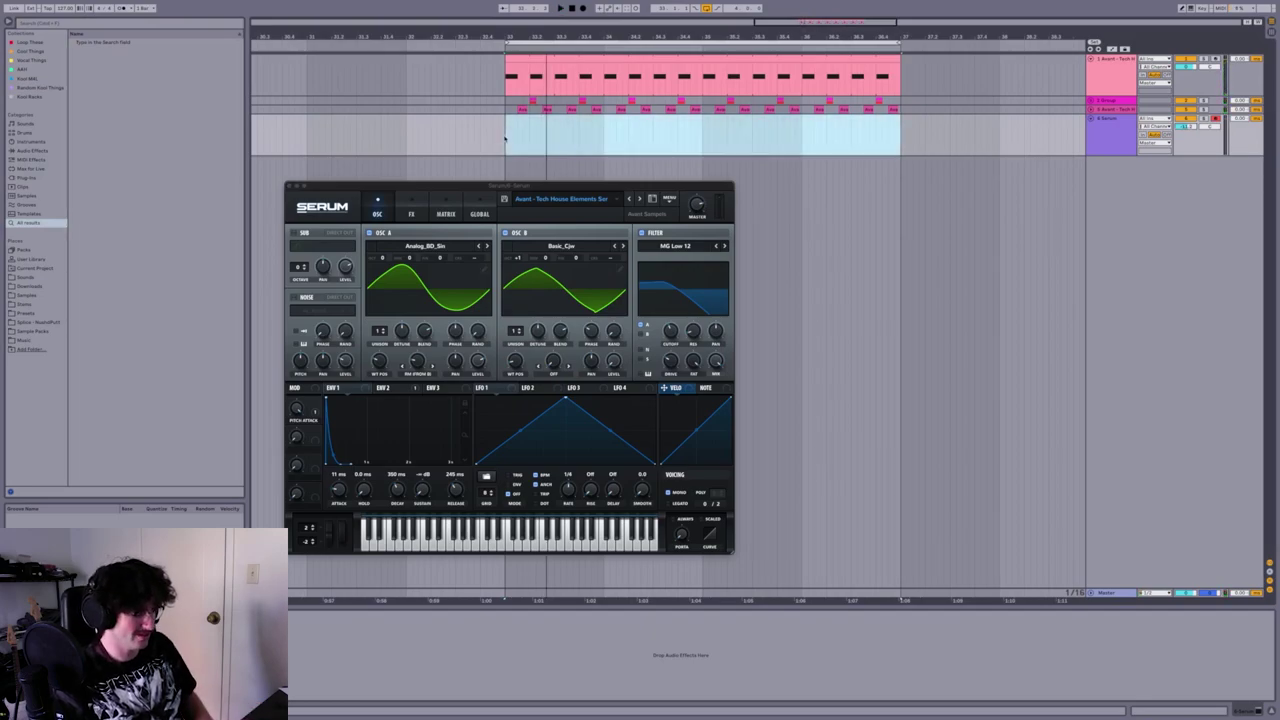
pyautogui.hotkey('ctrl', 'shift', 'm')
pyautogui.click(291, 187)
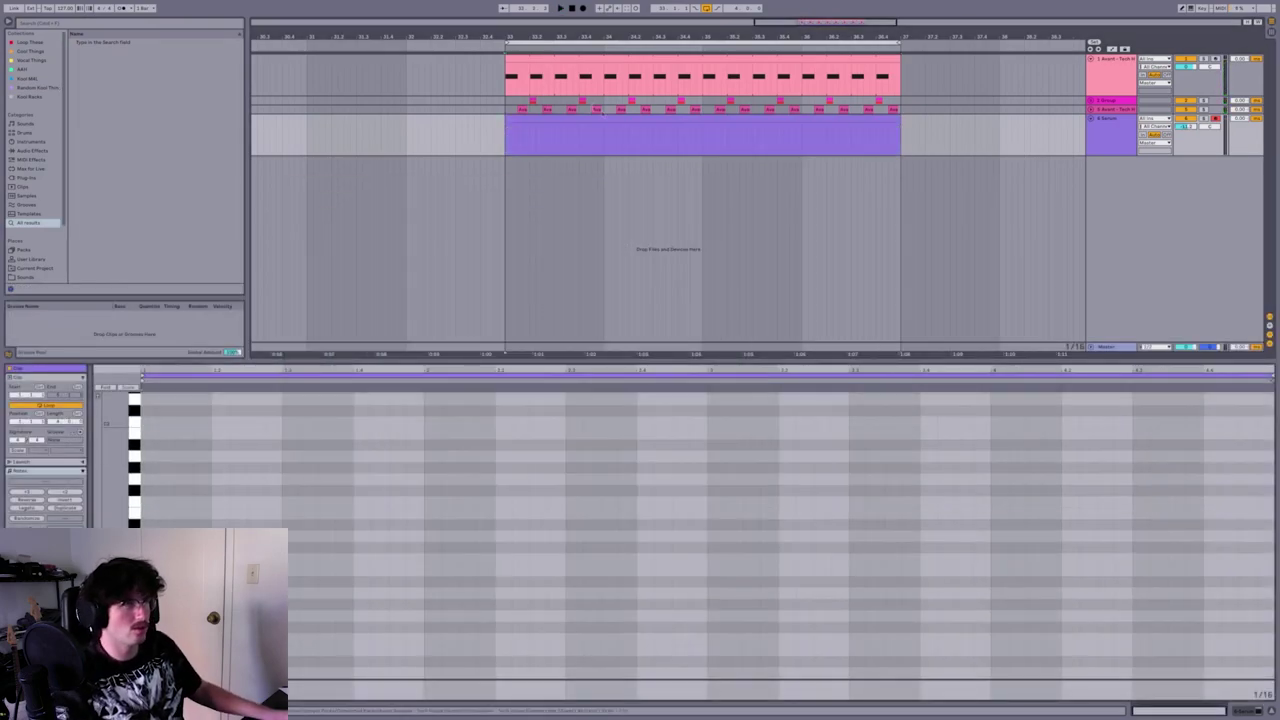
# Play the bassline with the drums and delete the surplus notes beyond the clip's first bar
pyautogui.click(515, 58)
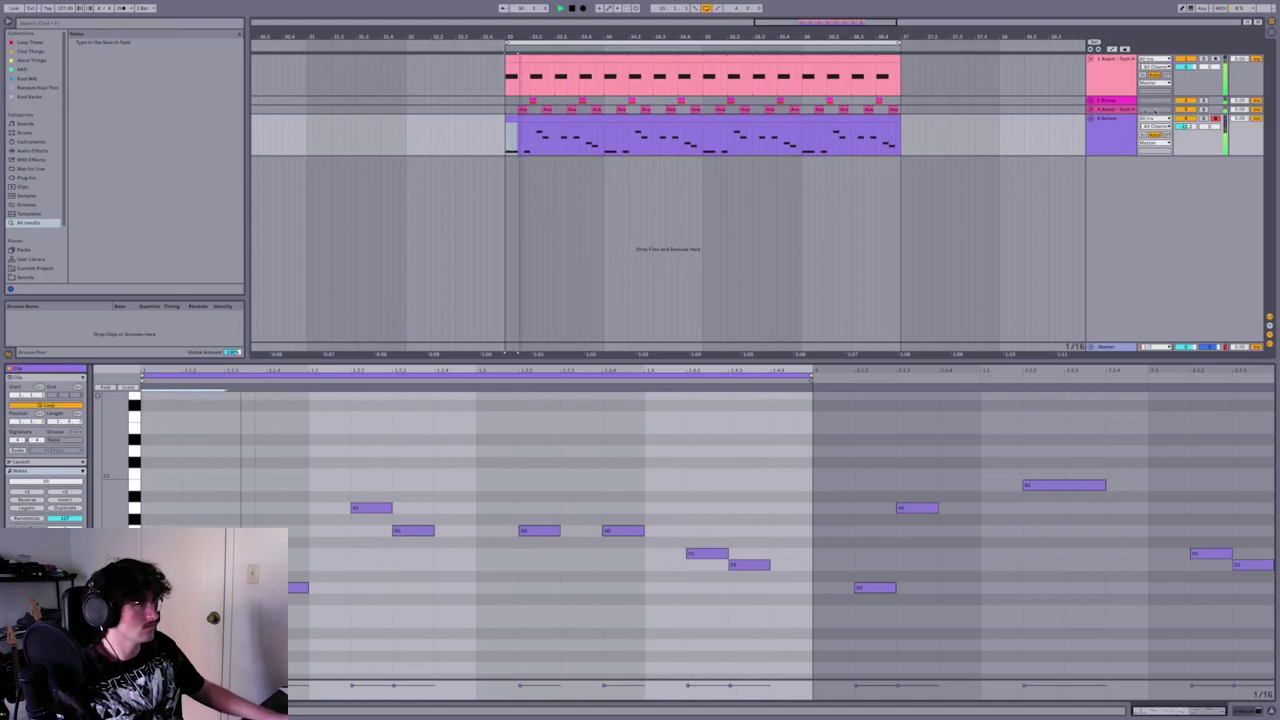
pyautogui.press('space')
pyautogui.moveTo(838, 460)
pyautogui.mouseDown()
pyautogui.moveTo(892, 600)
pyautogui.moveTo(1252, 650)
pyautogui.mouseUp()
pyautogui.press('Delete')
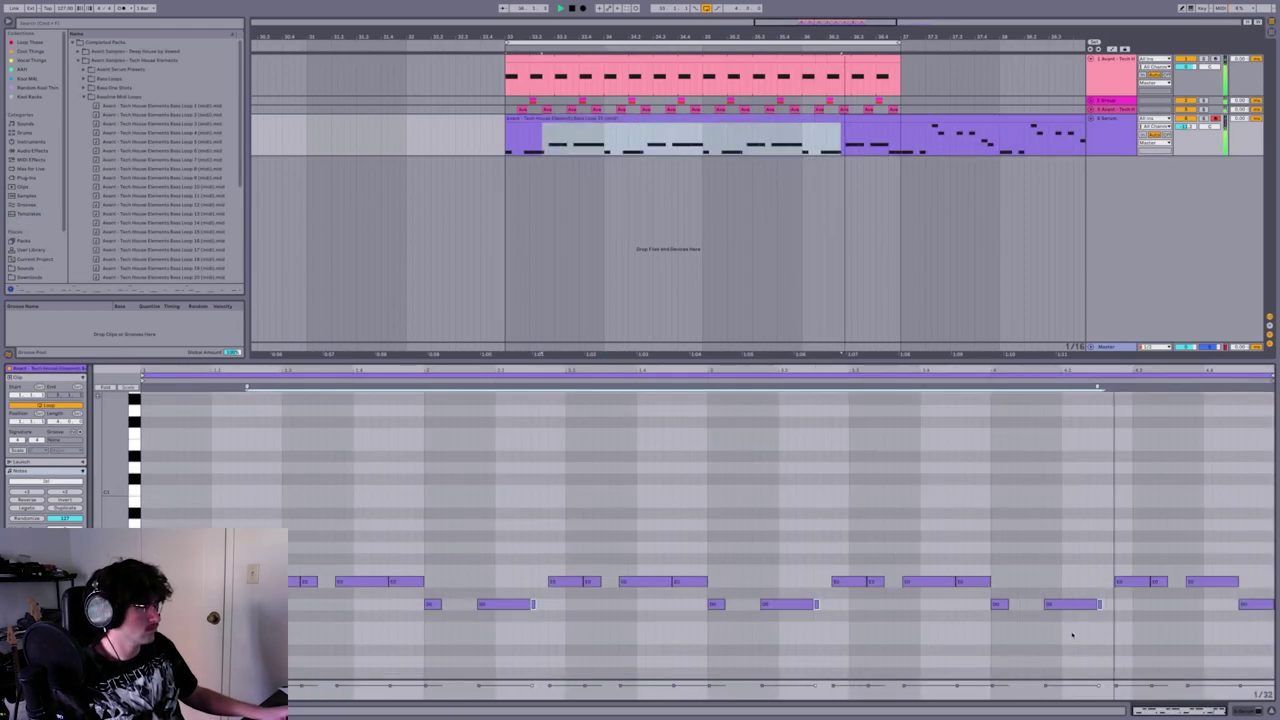
# Stop playback and delete the hand-written bassline clip that follows the loop on the Serum track
pyautogui.press('space')
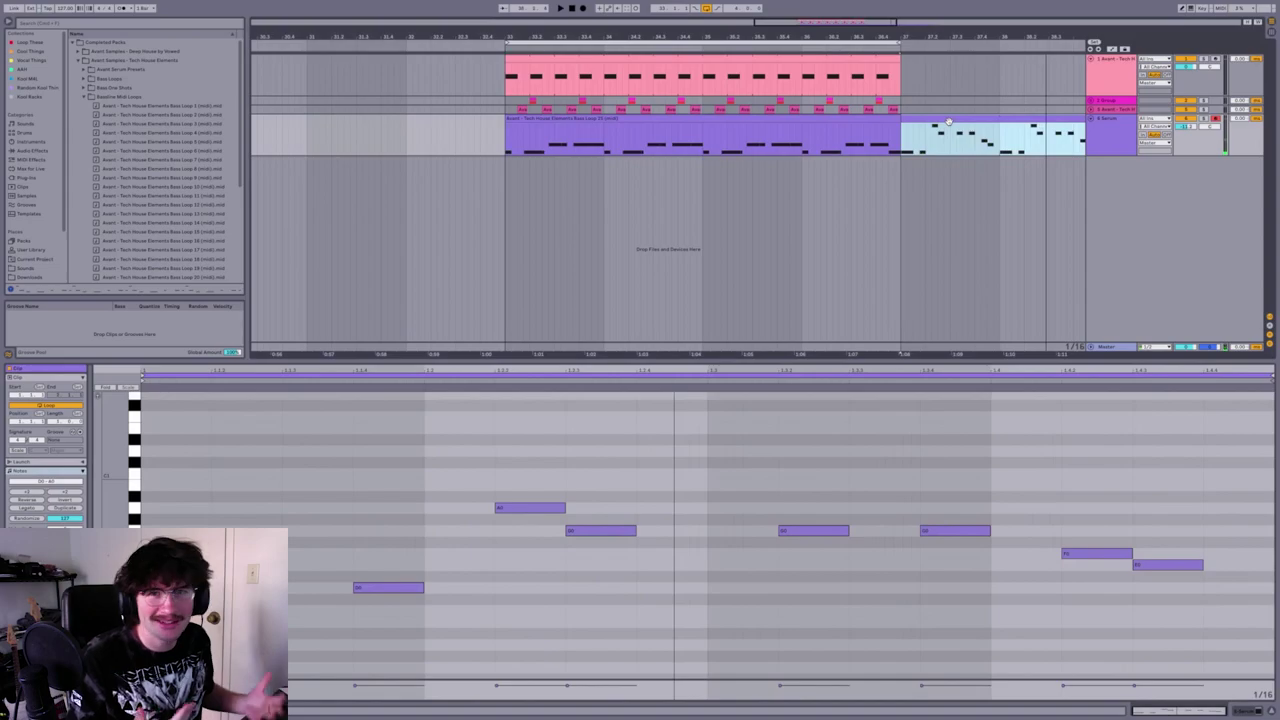
pyautogui.press('Delete')
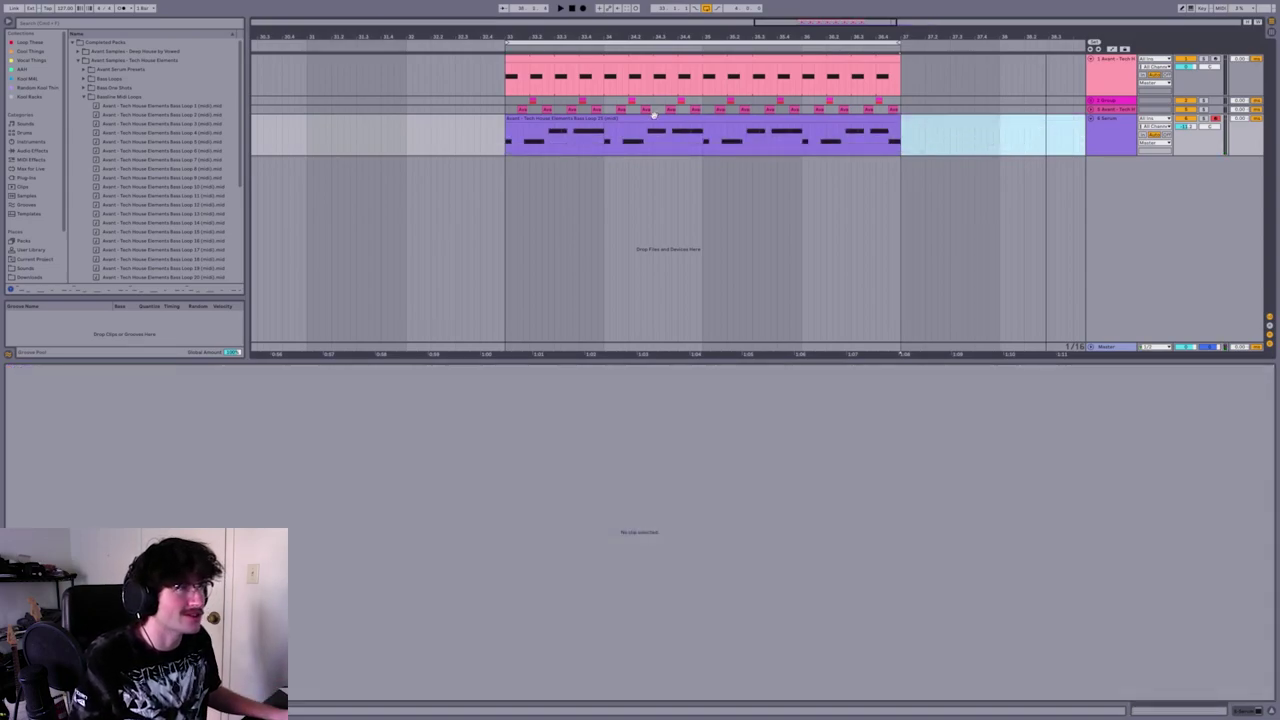
pyautogui.click(653, 116)
# Place the Bass Loop 25 MIDI clip directly after the existing bass loop on the Serum track and play it
pyautogui.scroll(-3, 155, 200)
pyautogui.click(155, 213)
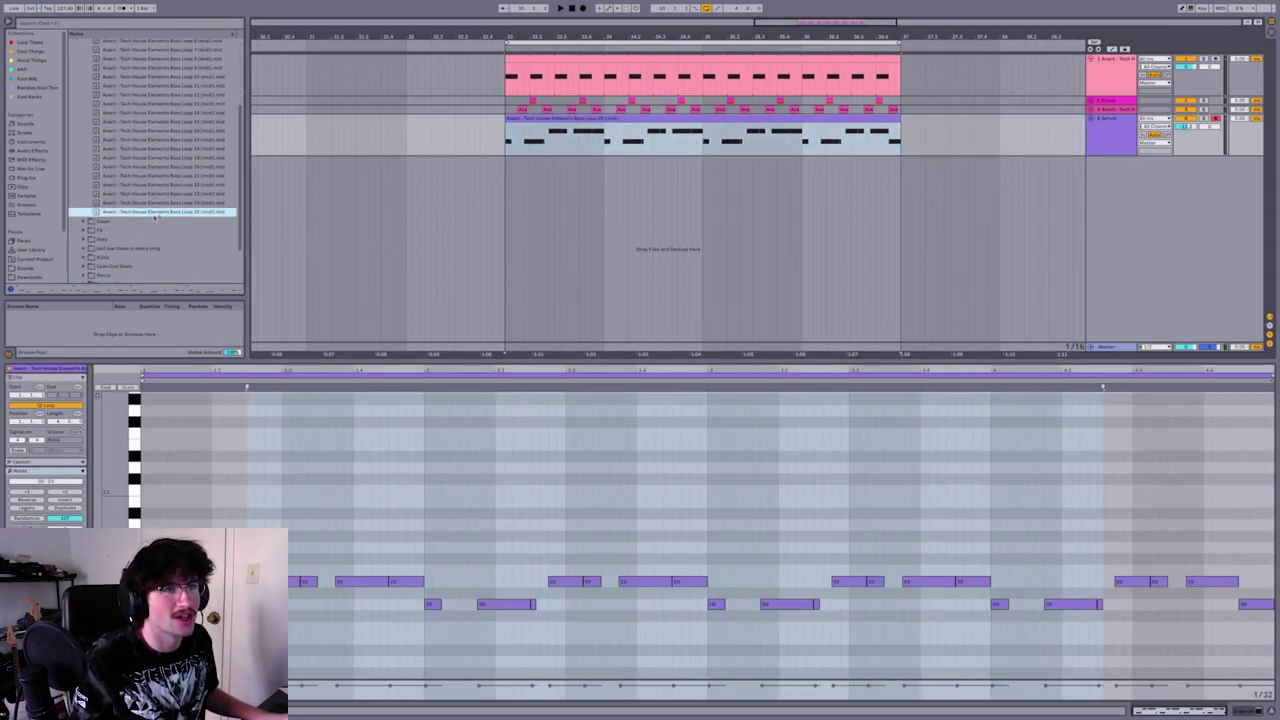
pyautogui.scroll(2, 155, 240)
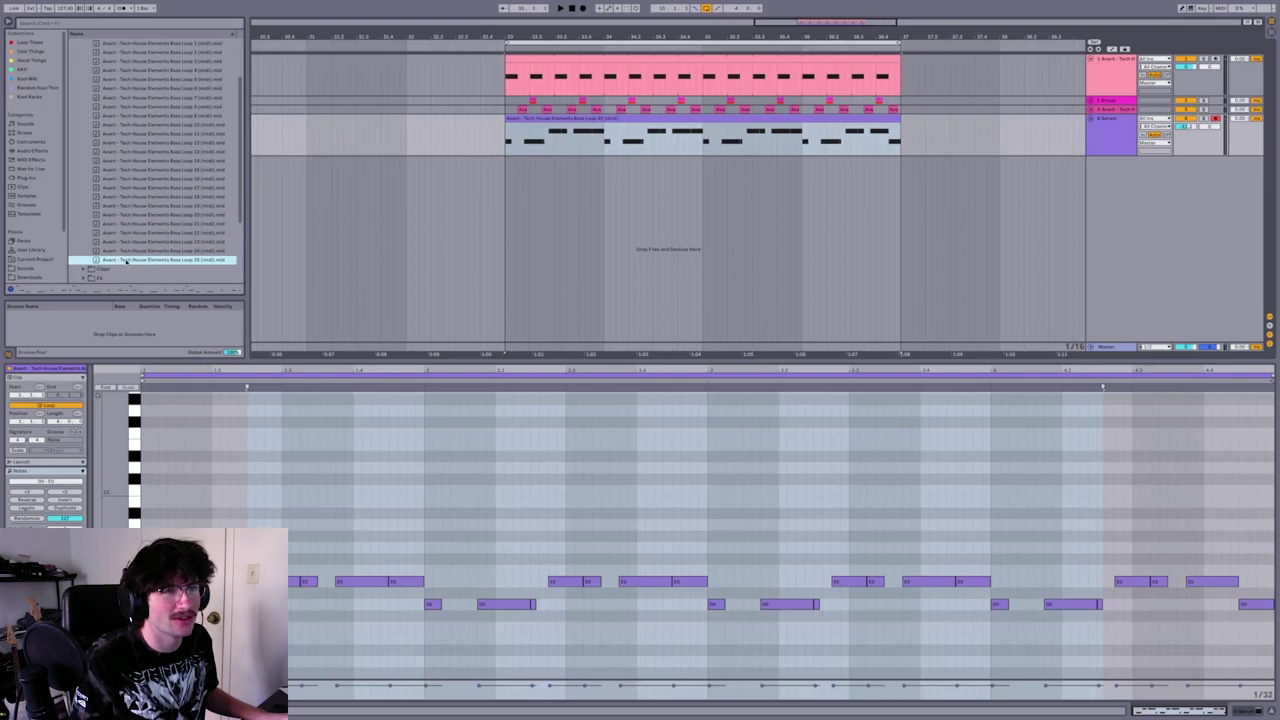
pyautogui.moveTo(100, 258); pyautogui.dragTo(906, 148)
pyautogui.press('space')
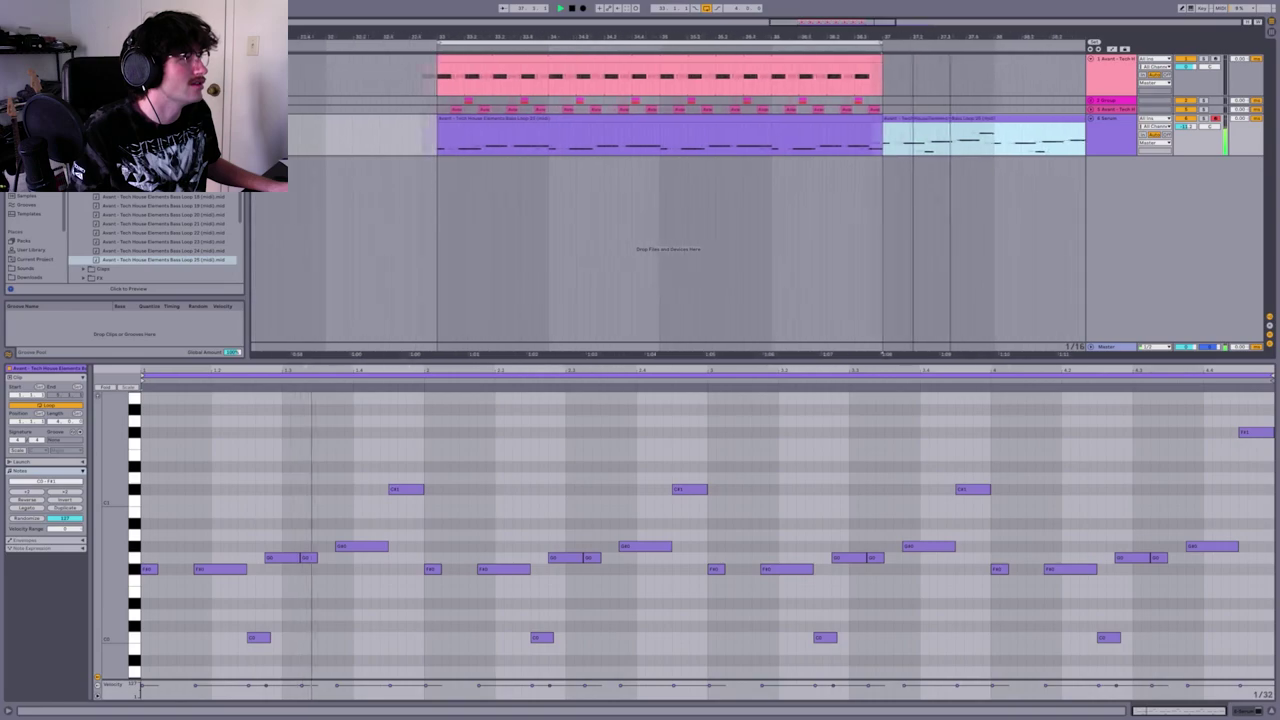
# Play the two bass loop clips on the soloed Serum track in turn to compare their melodies
pyautogui.hscroll(2, 841, 83)
pyautogui.scroll(-3, 841, 83)
pyautogui.hscroll(2, 841, 83)
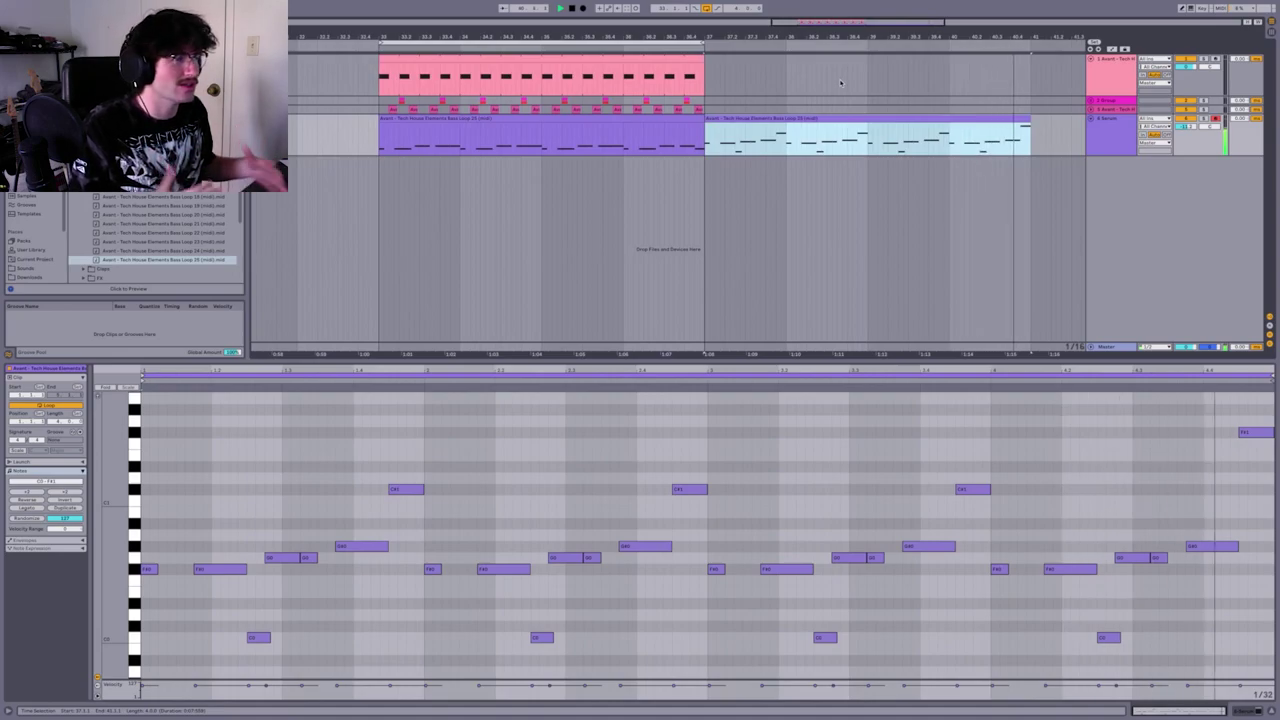
pyautogui.press('space')
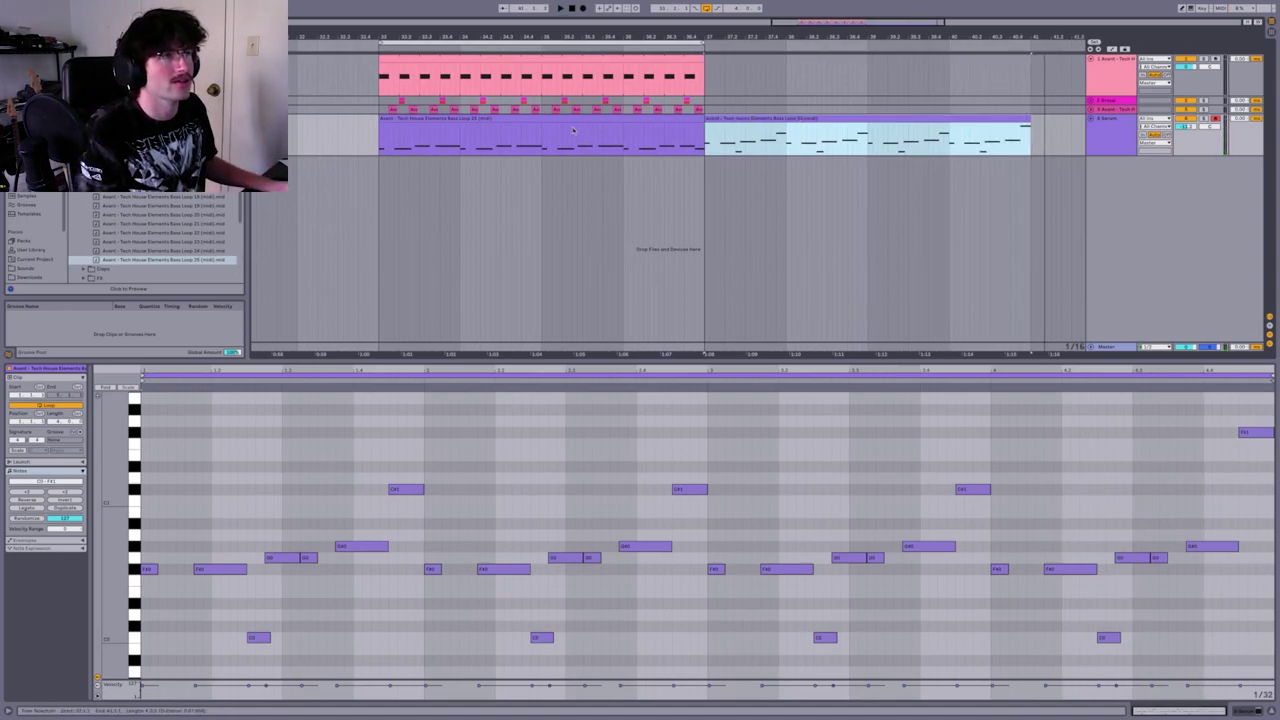
pyautogui.click(460, 118)
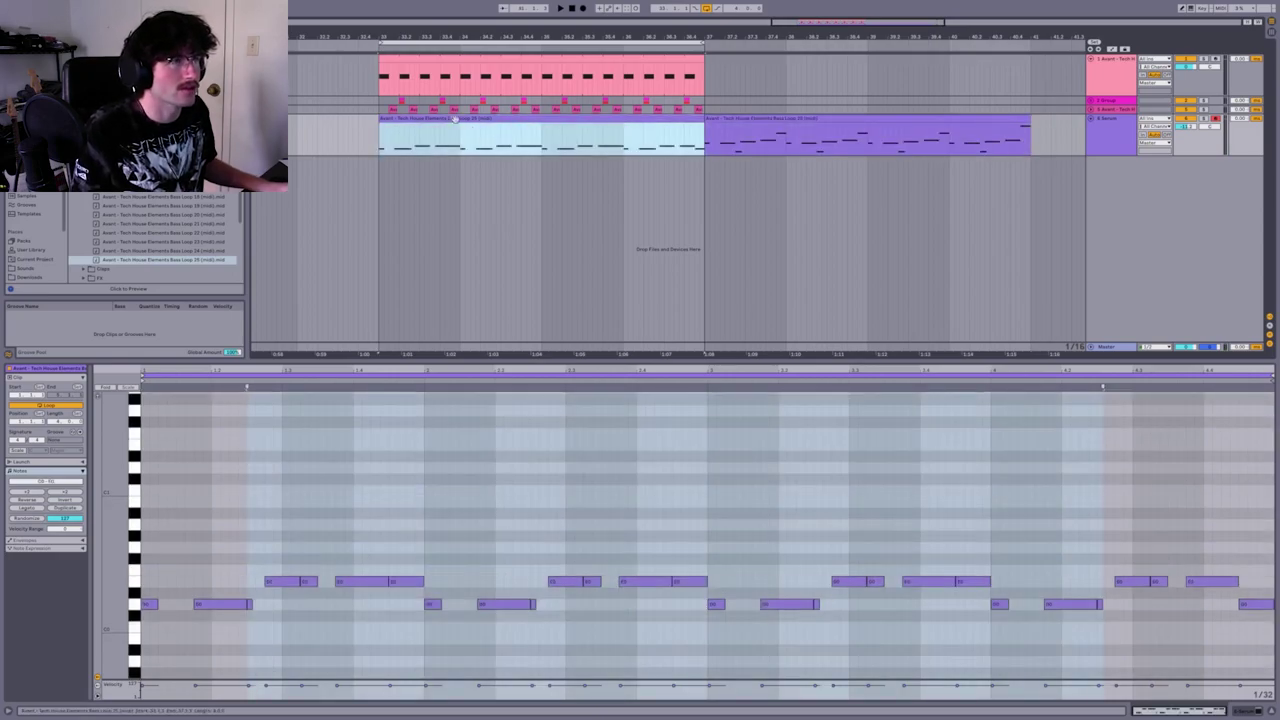
pyautogui.press('space')
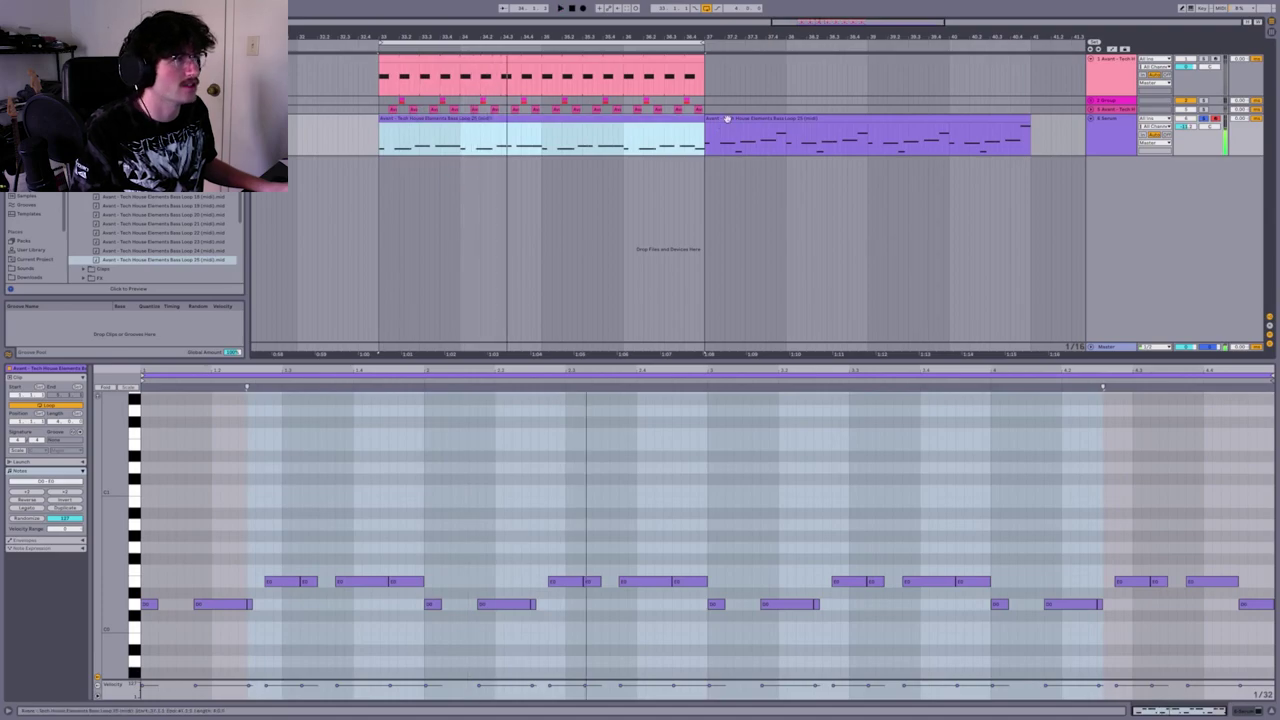
pyautogui.click(712, 128)
pyautogui.press('space')
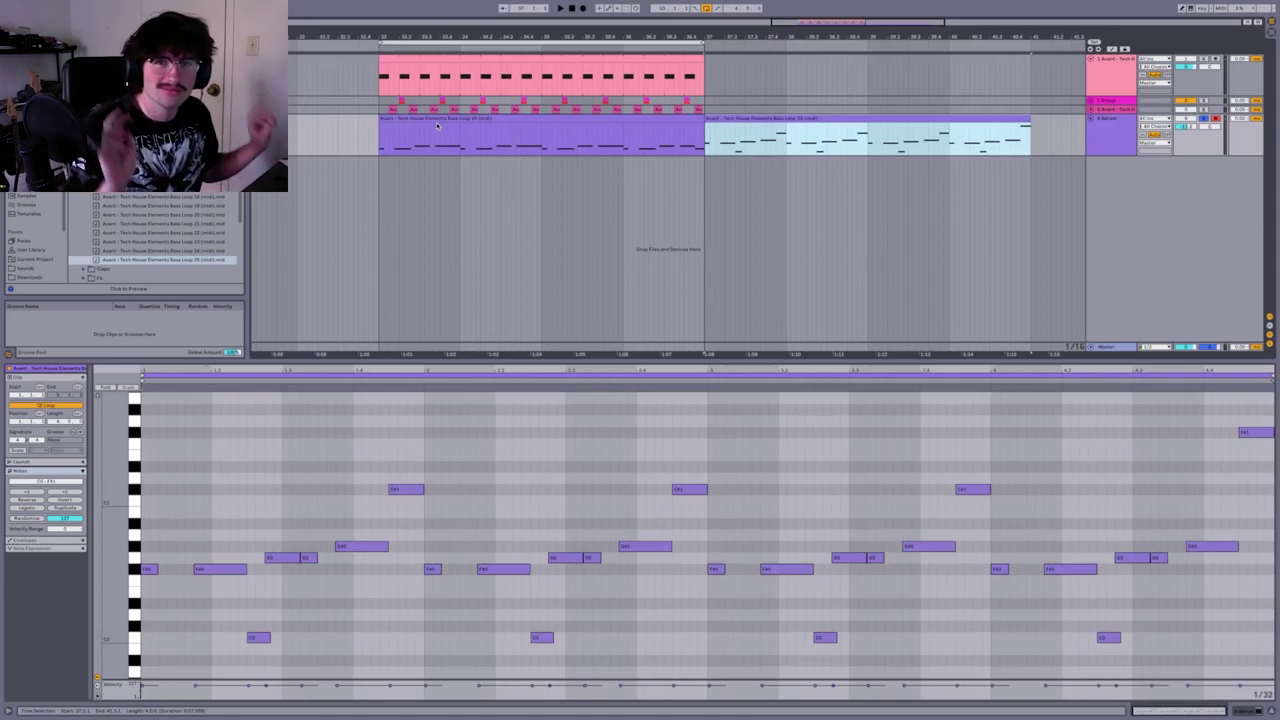
# Try raising the second clip's first-bar G0 notes to G#0 and its C0 note to F#0, and play it
pyautogui.click(590, 522)
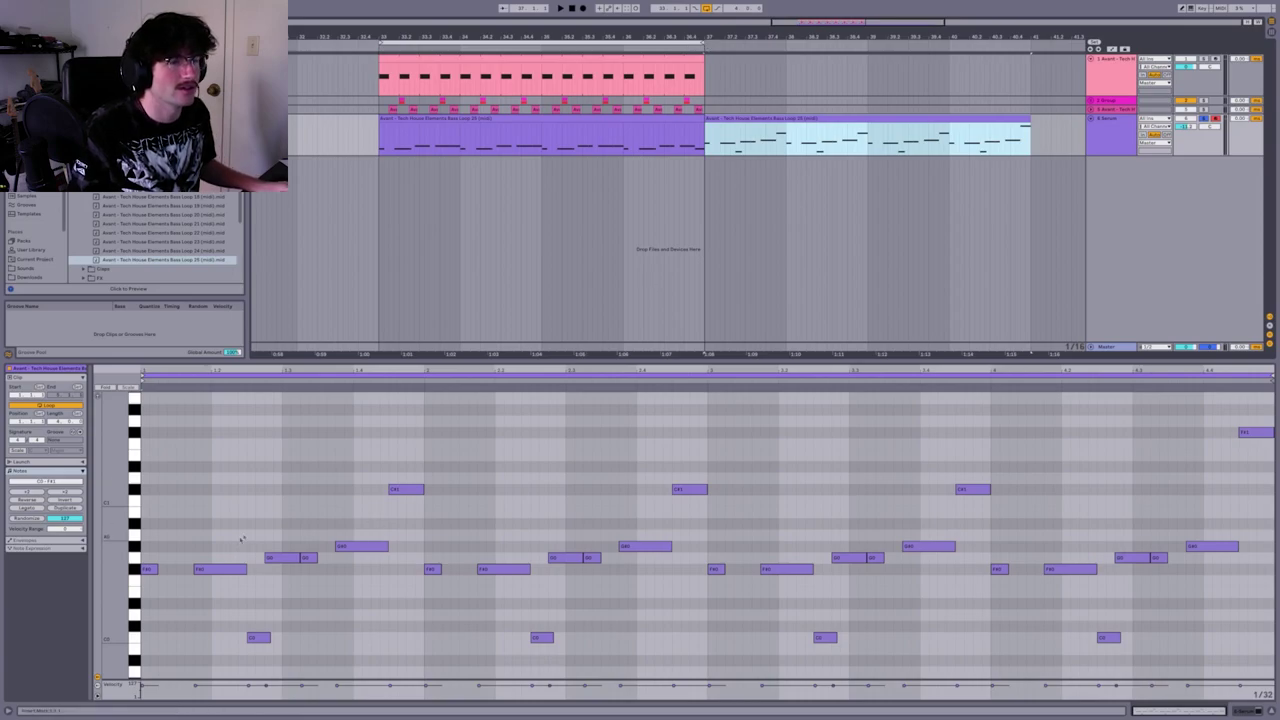
pyautogui.click(267, 533)
pyautogui.press('space')
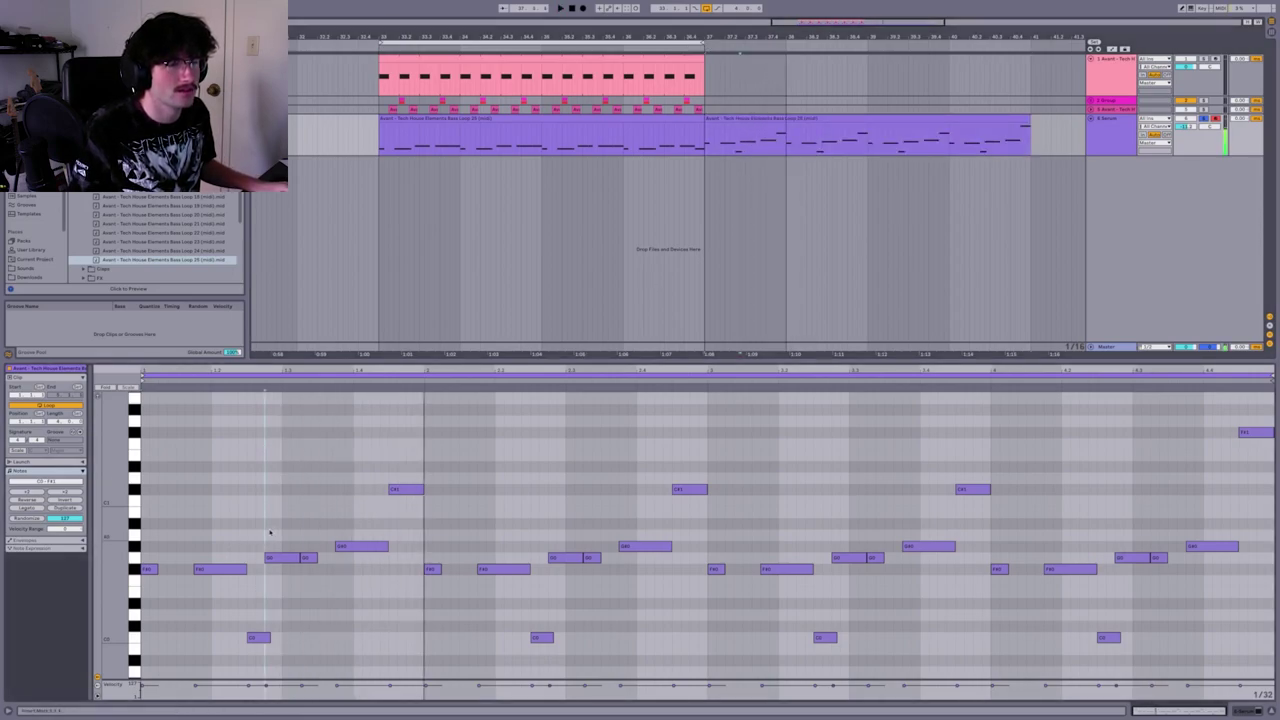
pyautogui.moveTo(401, 465); pyautogui.dragTo(405, 510)
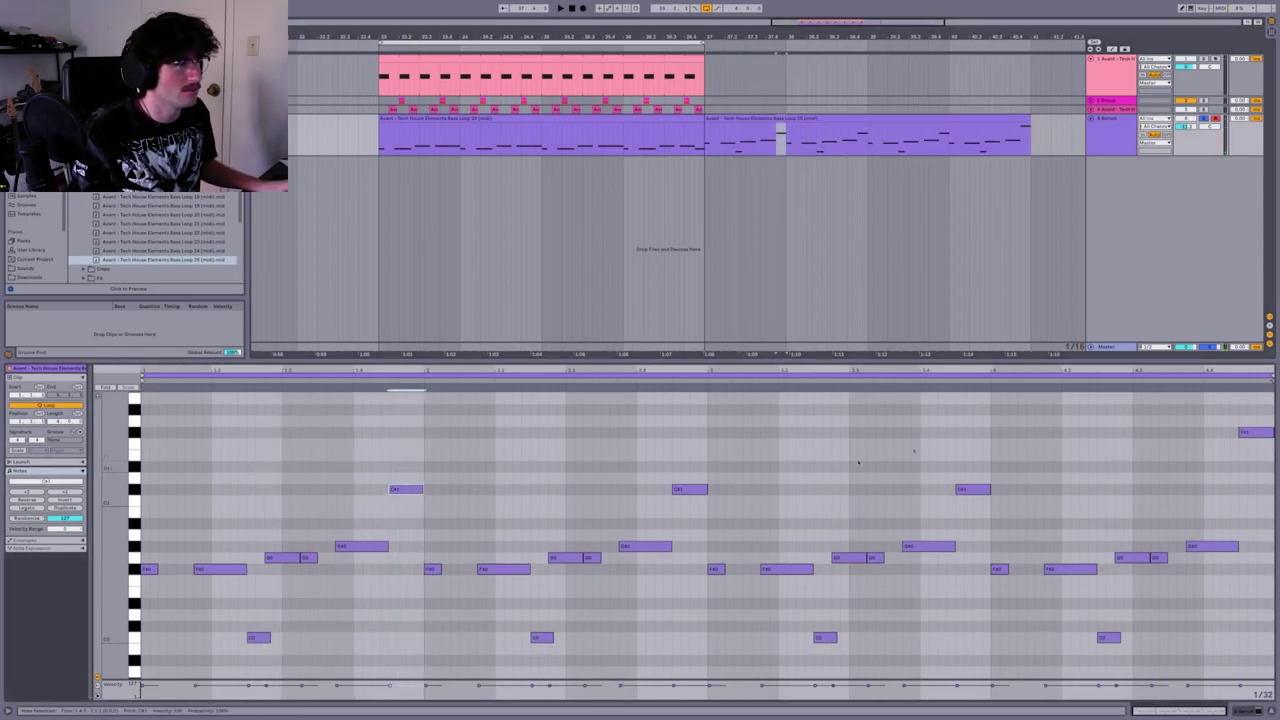
pyautogui.moveTo(1261, 407); pyautogui.dragTo(359, 557)
pyautogui.moveTo(273, 537); pyautogui.dragTo(303, 562)
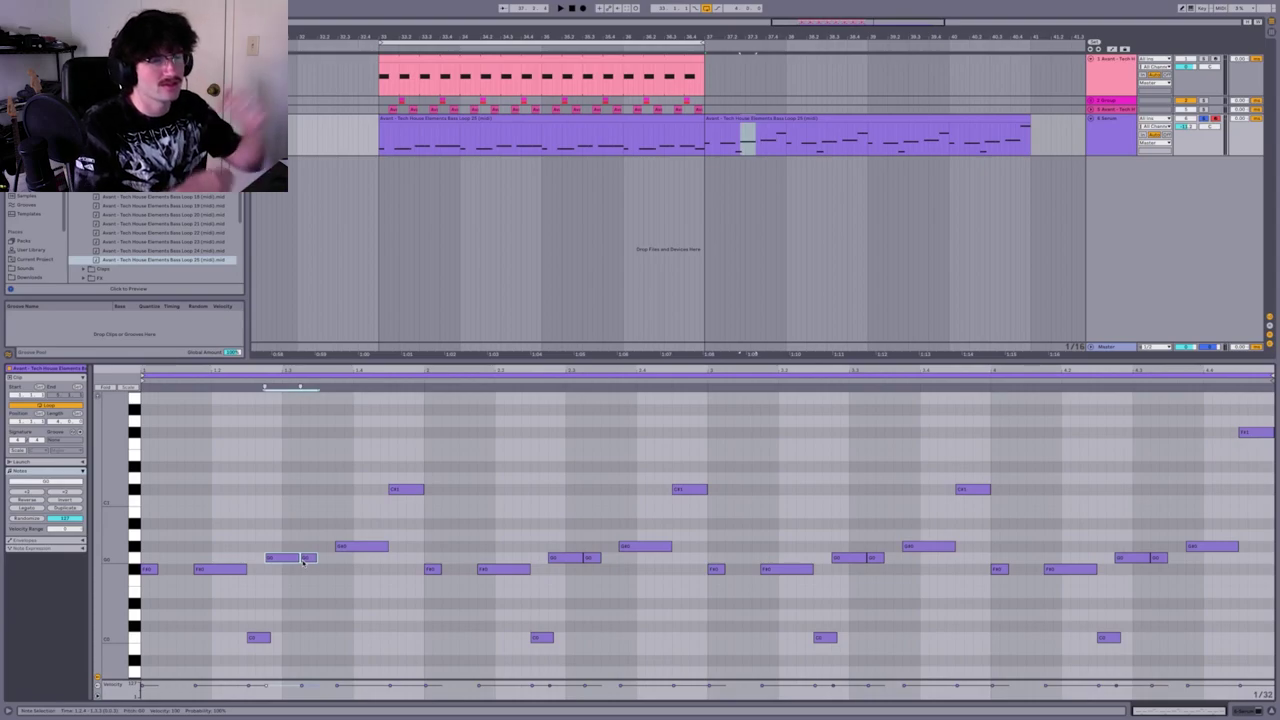
pyautogui.press('Up')
pyautogui.moveTo(258, 637); pyautogui.dragTo(256, 569)
pyautogui.press('space')
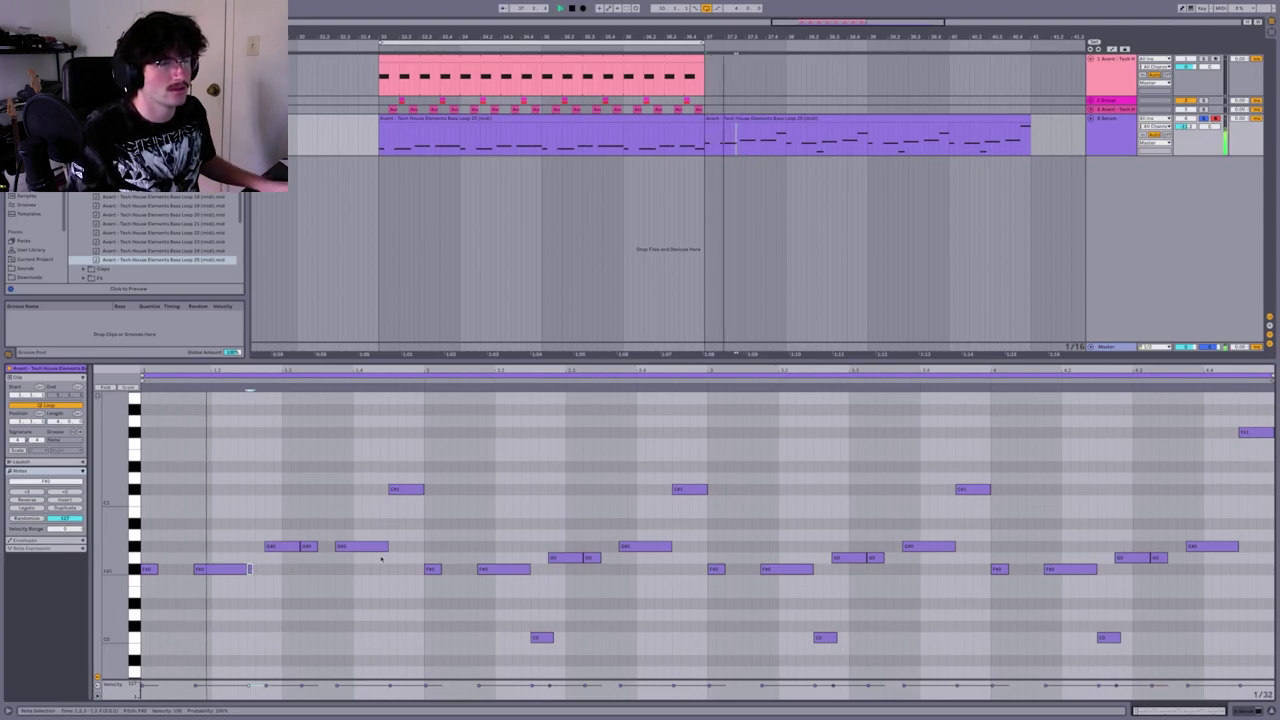
# Try lowering the C#1 note at the end of the second clip's first bar by five semitones to G#0
pyautogui.click(411, 492)
pyautogui.press('Down')
pyautogui.press('Down')
pyautogui.press('Down')
pyautogui.press('Down')
pyautogui.press('Down')
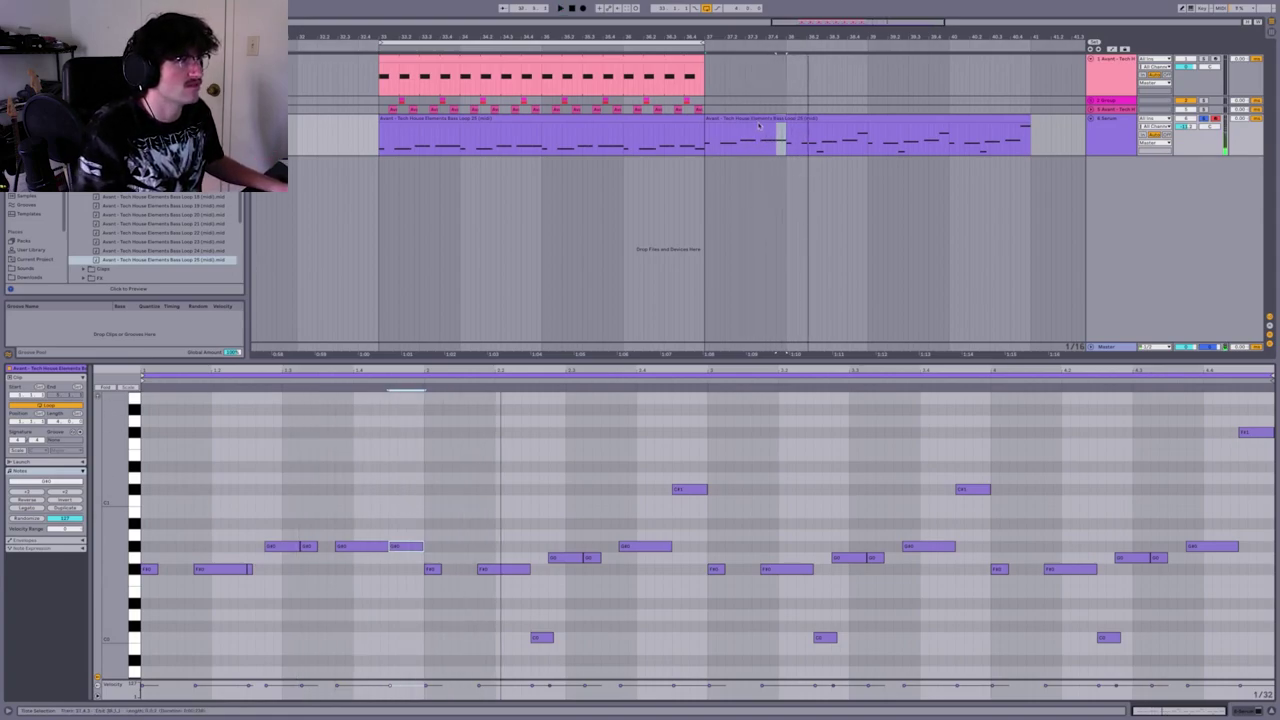
# Delete the second bass clip from the Serum track and play the remaining bass loop with the drums
pyautogui.click(743, 150)
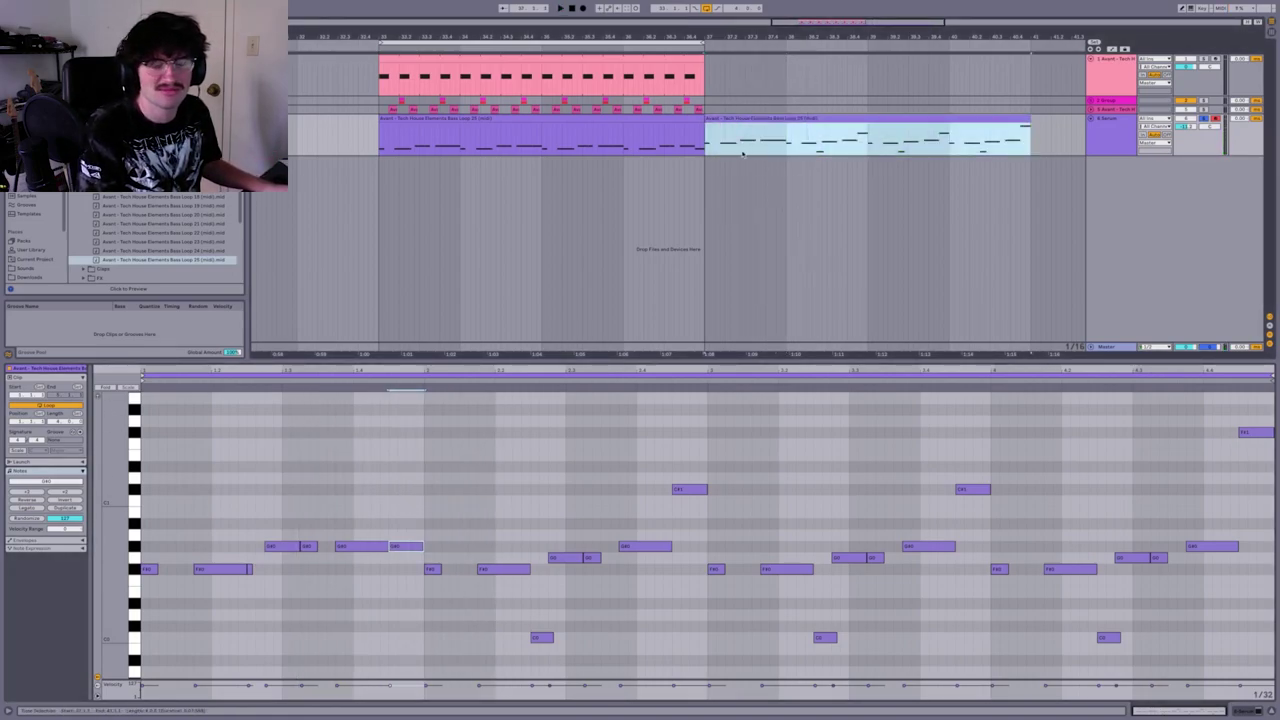
pyautogui.press('Delete')
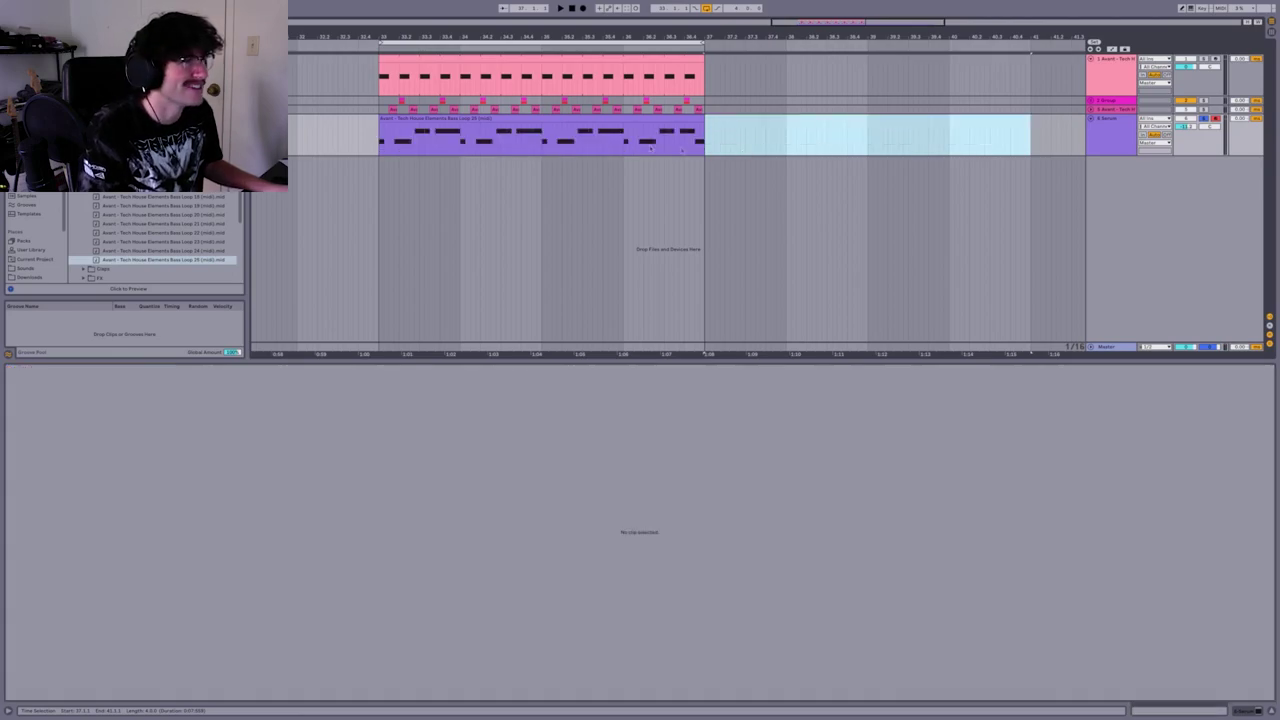
pyautogui.click(662, 146)
pyautogui.press('space')
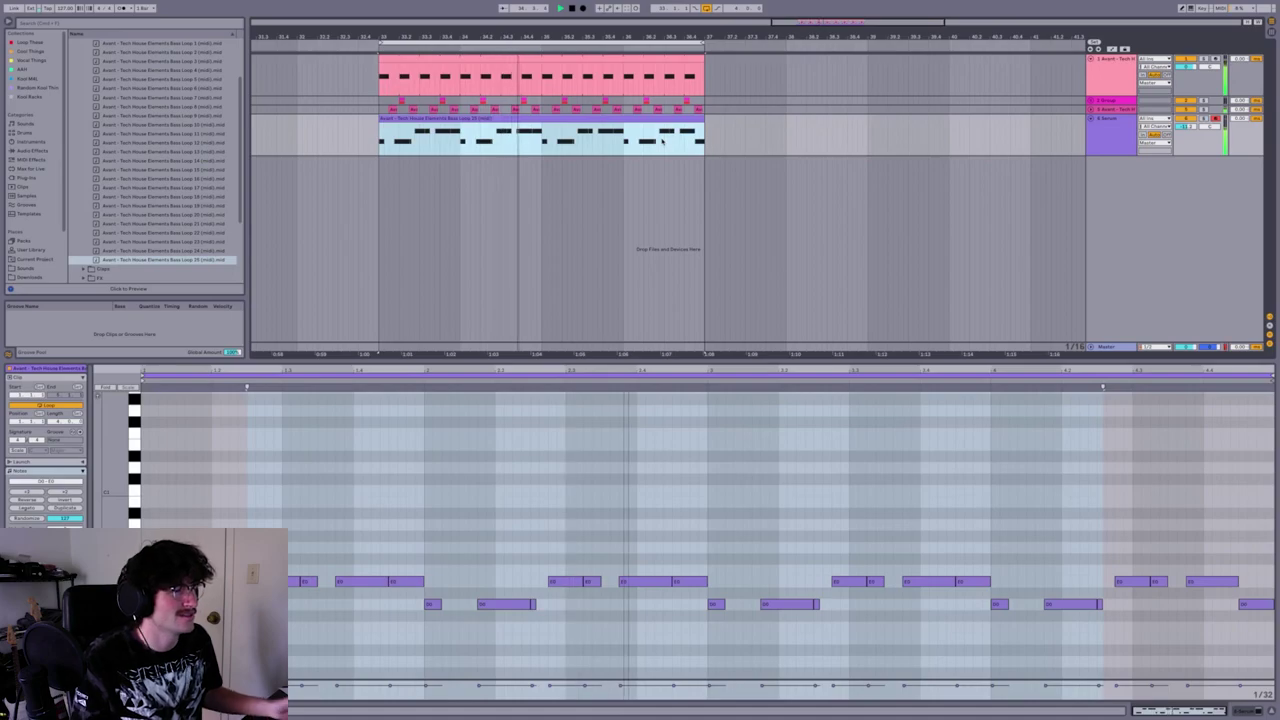
pyautogui.click(974, 143)
pyautogui.press('space')
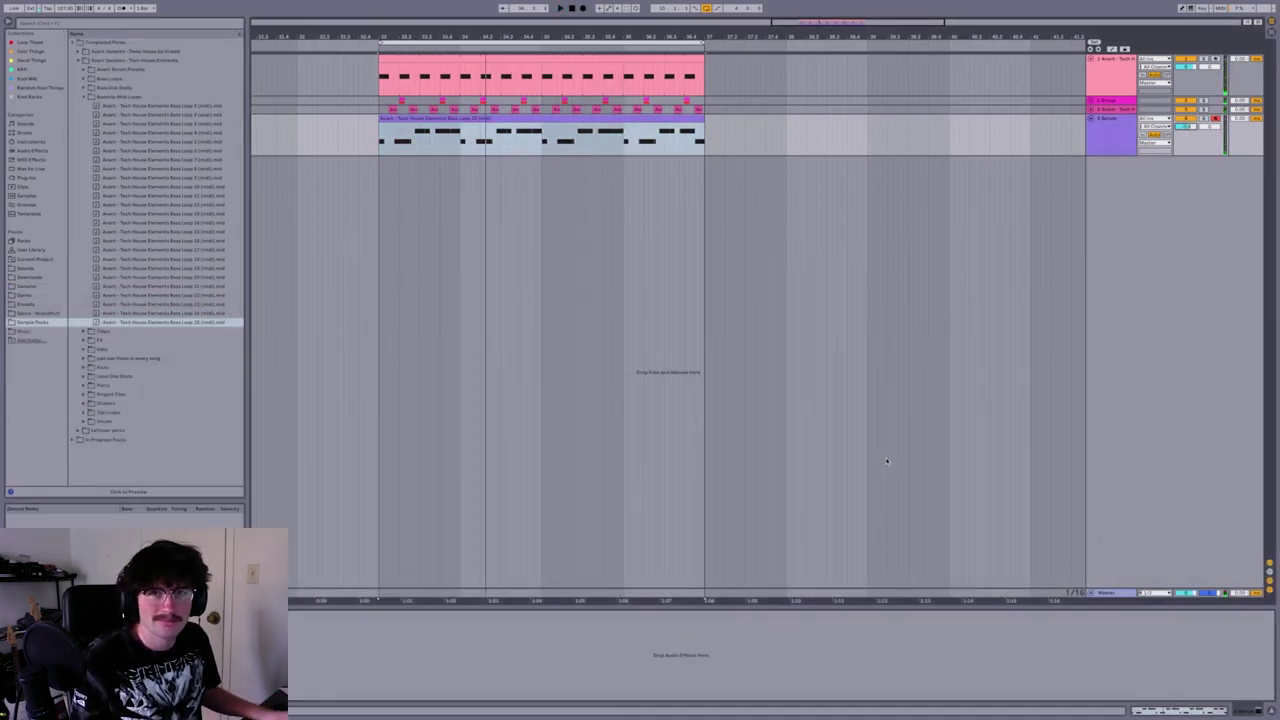
# Solo the kick and Serum tracks together and play them to hear how they interact
pyautogui.click(1102, 127)
pyautogui.keyDown('super'); pyautogui.click(1118, 82); pyautogui.keyUp('super')
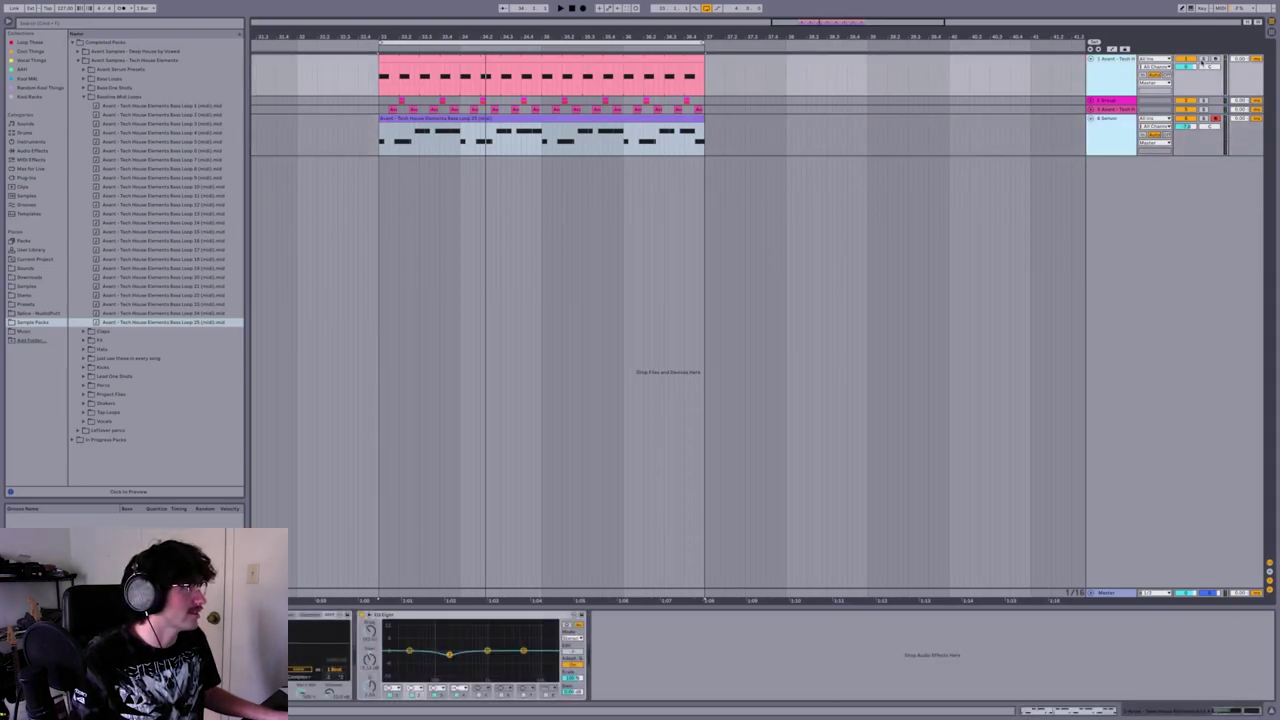
pyautogui.click(1203, 59)
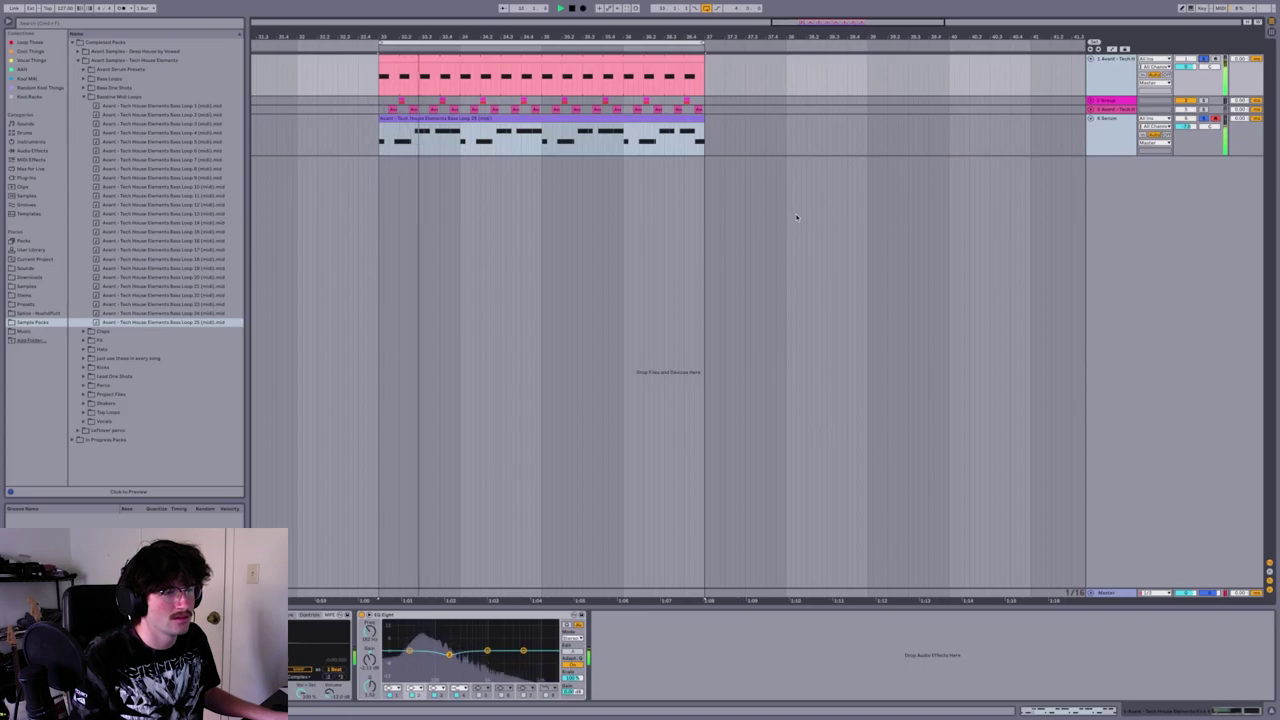
pyautogui.click(1117, 129)
pyautogui.press('space')
# Search the browser for Duck Buddy and load it after Serum on the bass track
pyautogui.click(527, 204)
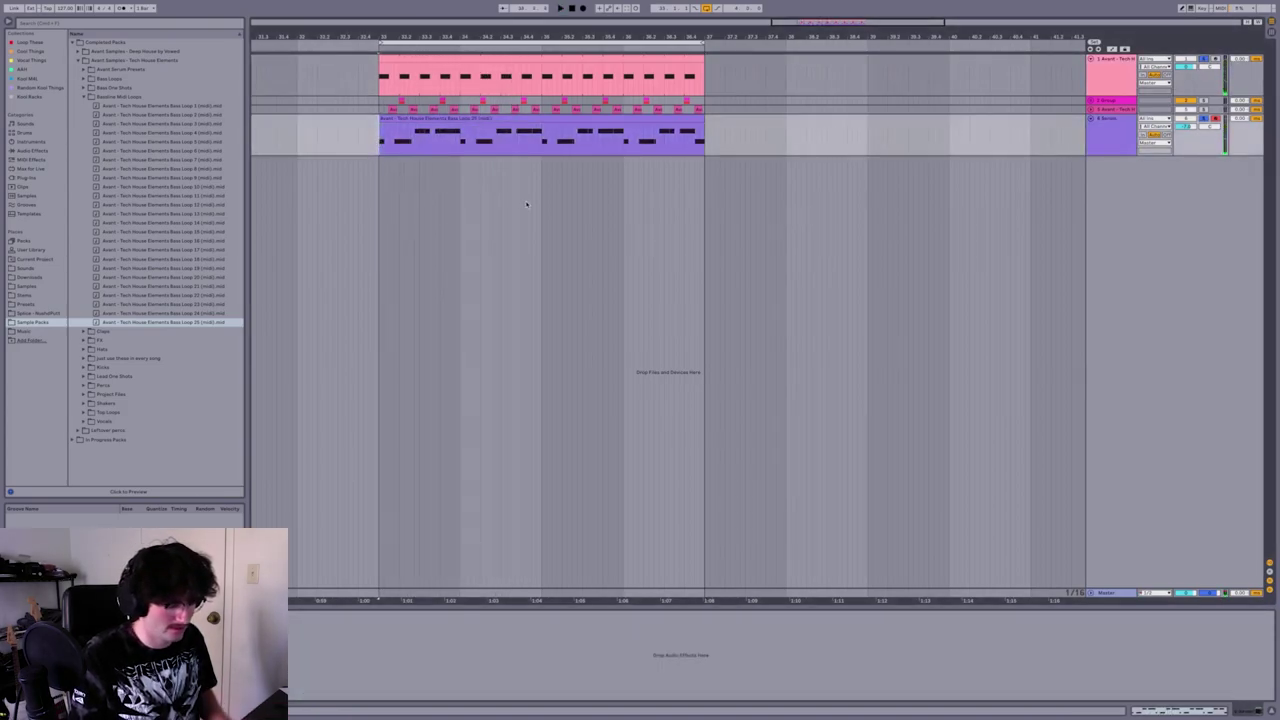
pyautogui.hotkey('ctrl', 'f')
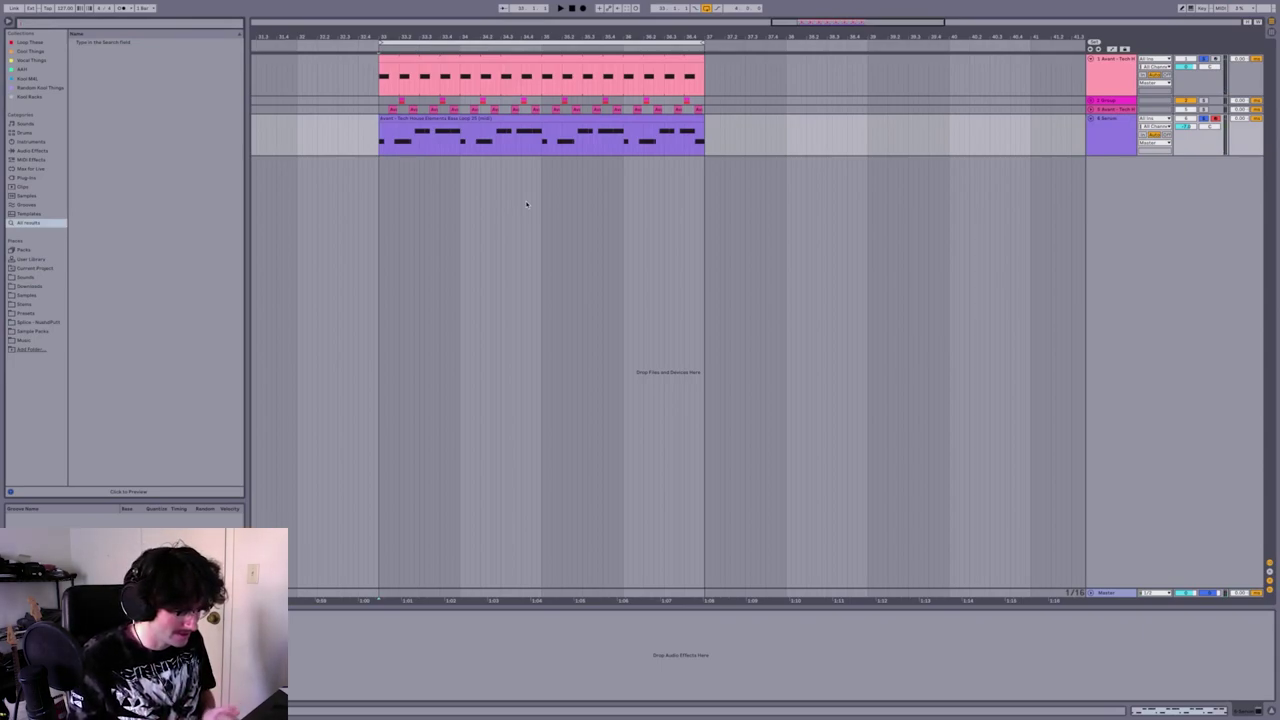
pyautogui.write('duck')
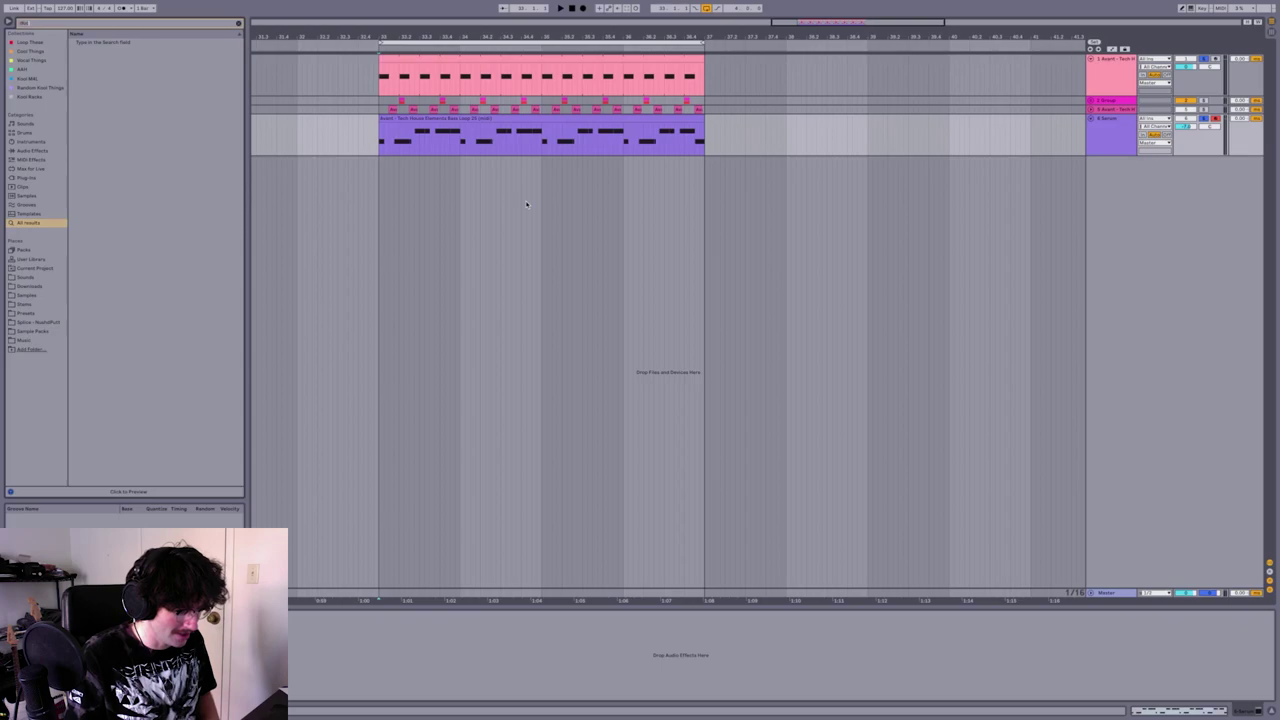
pyautogui.write(' bu')
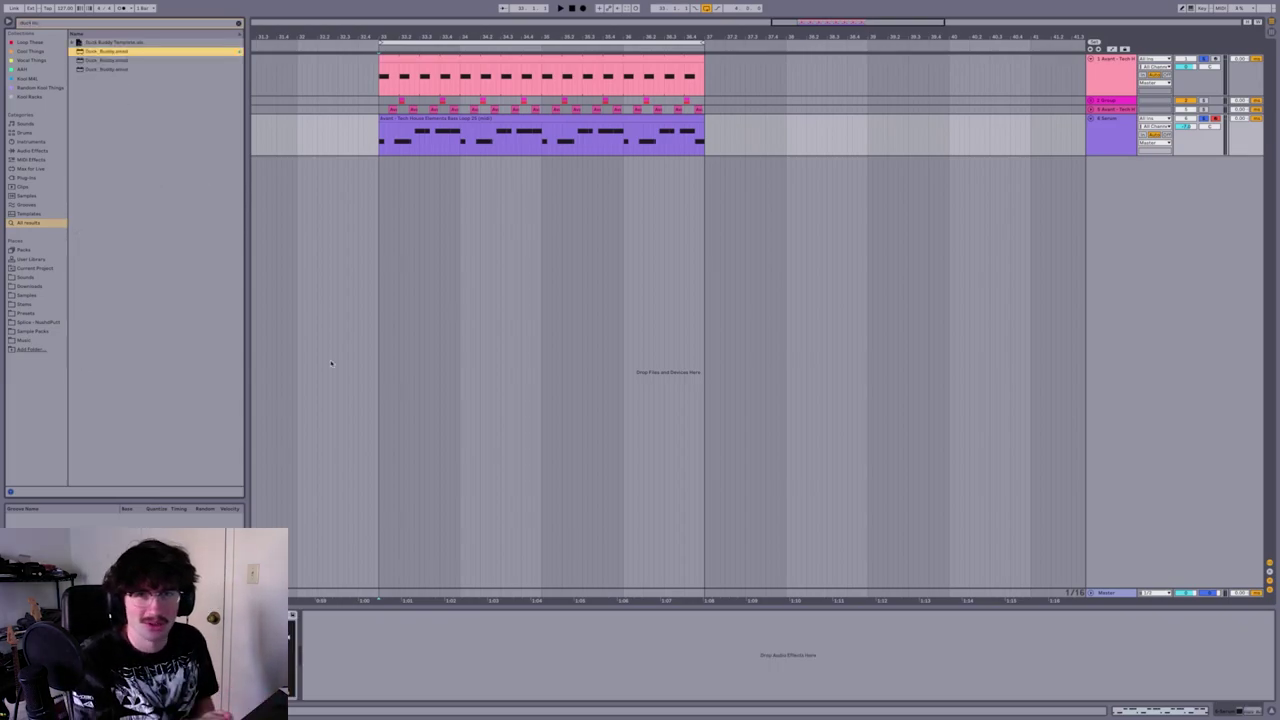
pyautogui.press('Return')
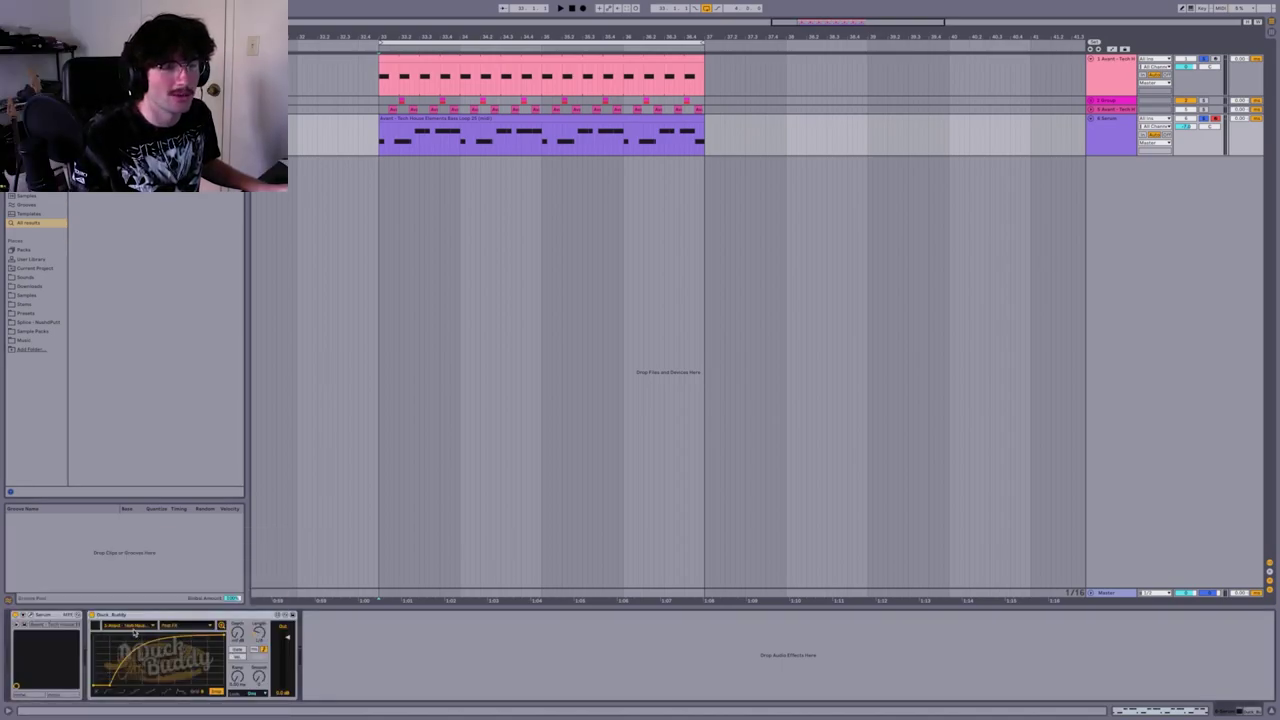
# Check that Duck Buddy is triggered by the Kick 4 track, unsolo the kick and bass, and play the ducked loop
pyautogui.click(138, 626)
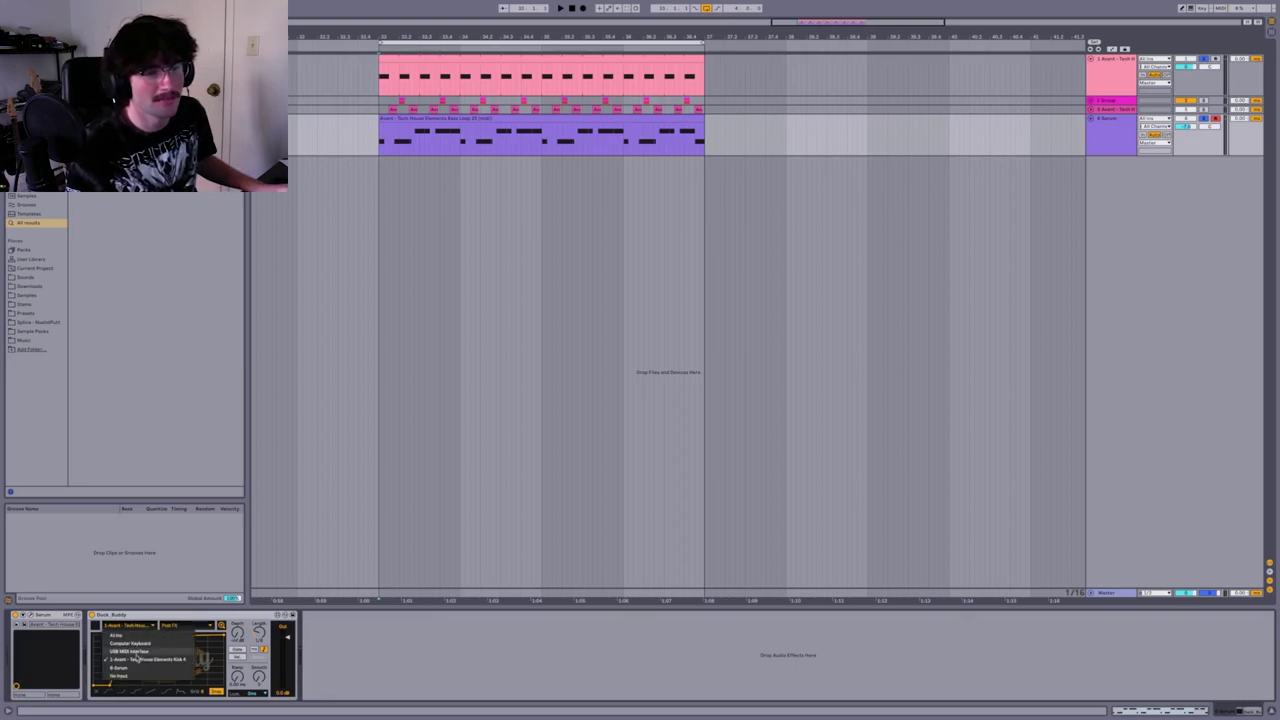
pyautogui.click(516, 643)
pyautogui.click(399, 60)
pyautogui.press('s')
pyautogui.press('space')
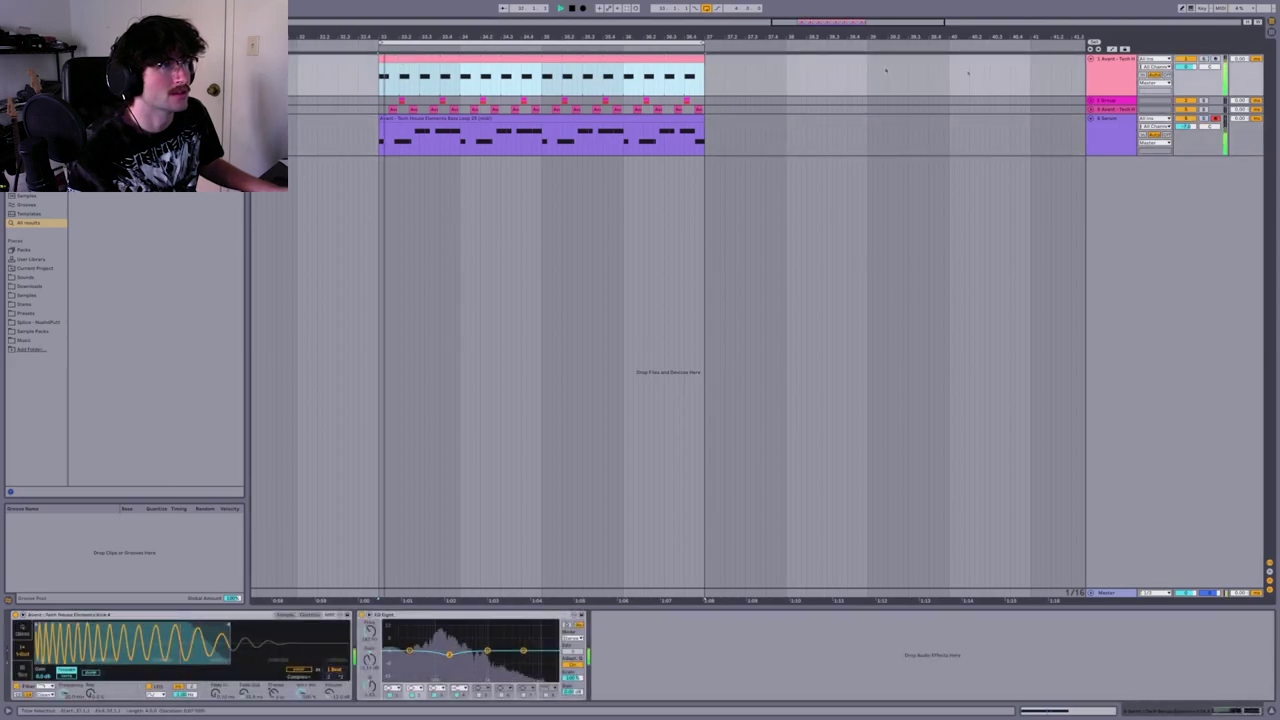
pyautogui.click(1112, 137)
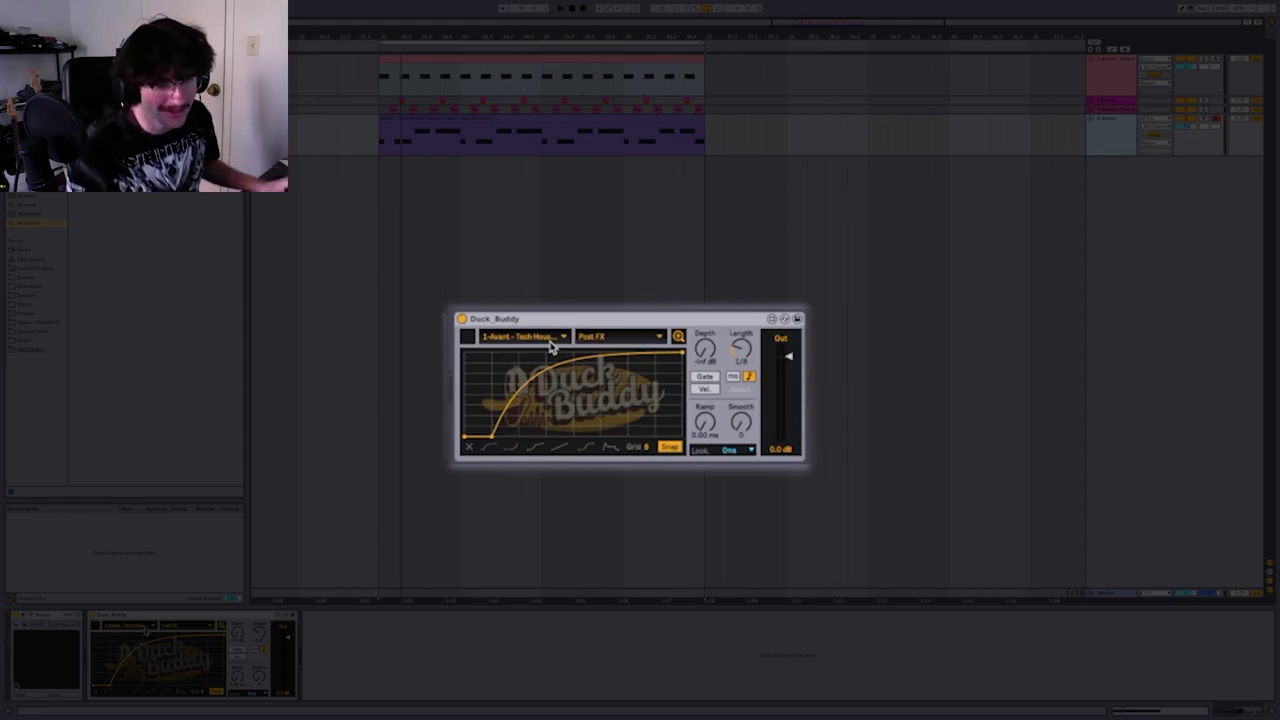
# Open Duck Buddy's waveform viewer, set the ducking length to 1/4, and feed the auxiliary view from the Kick 4 track
pyautogui.click(681, 338)
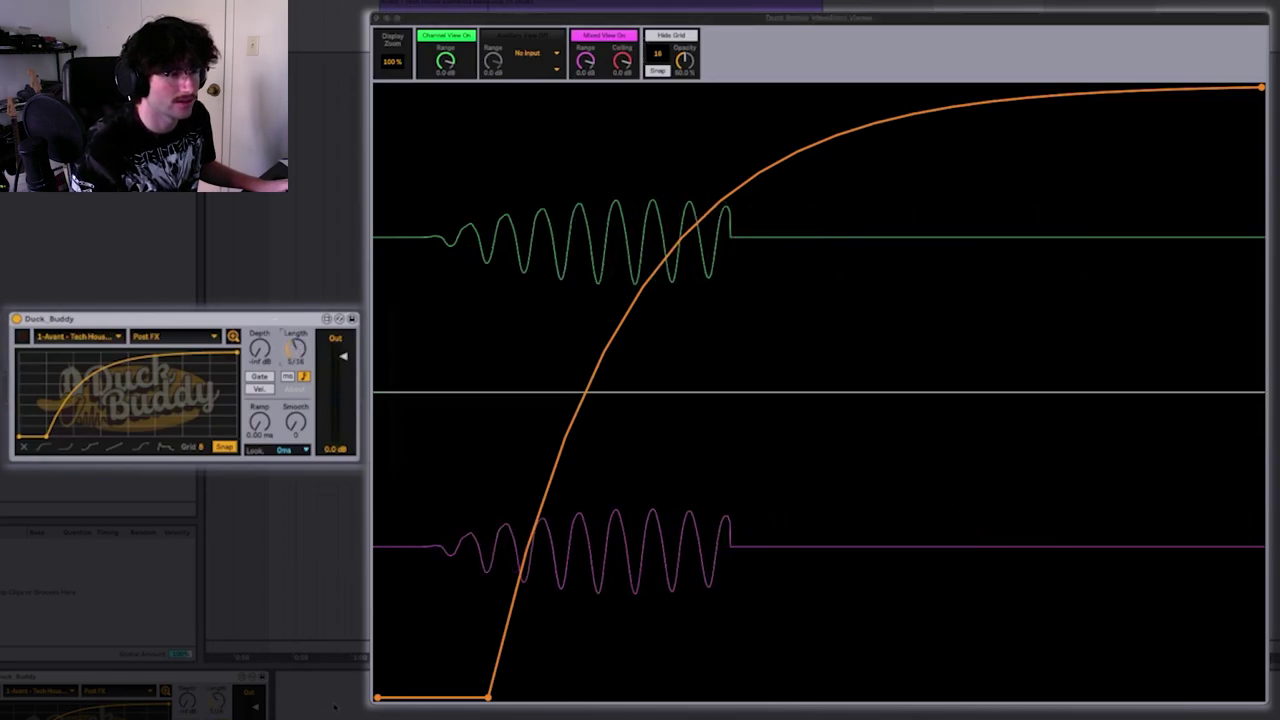
pyautogui.click(530, 40)
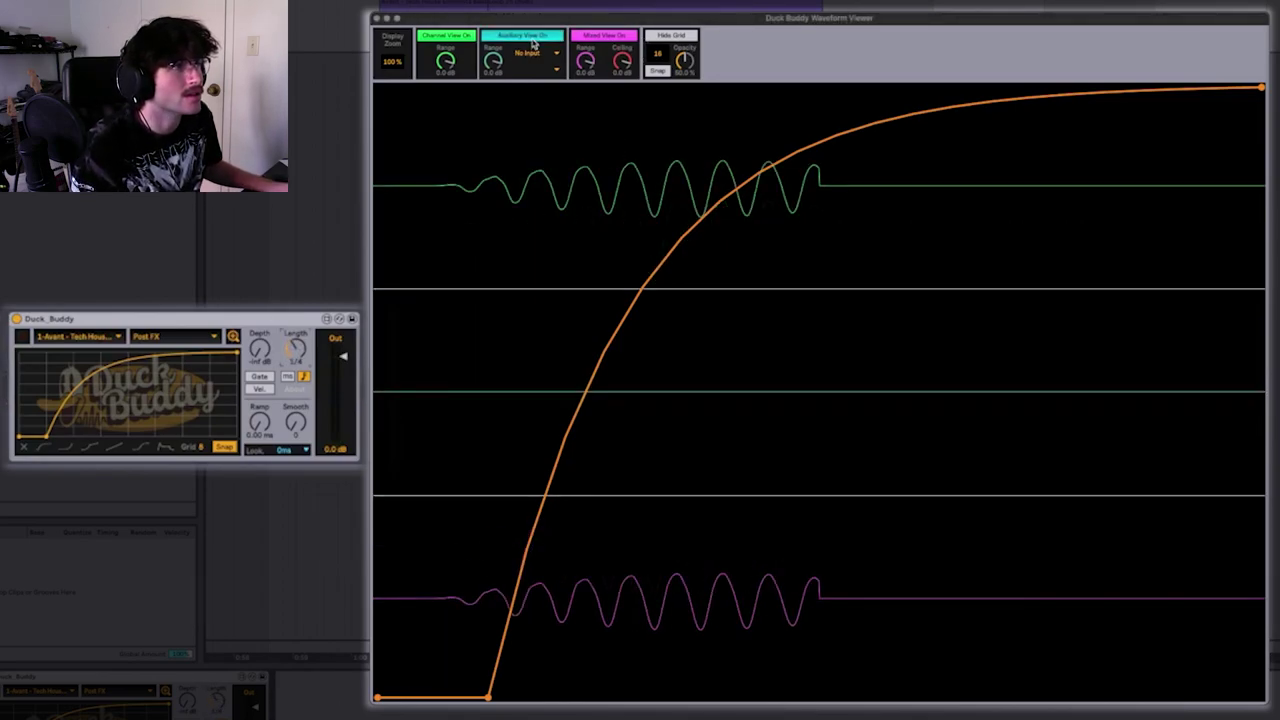
pyautogui.click(552, 55)
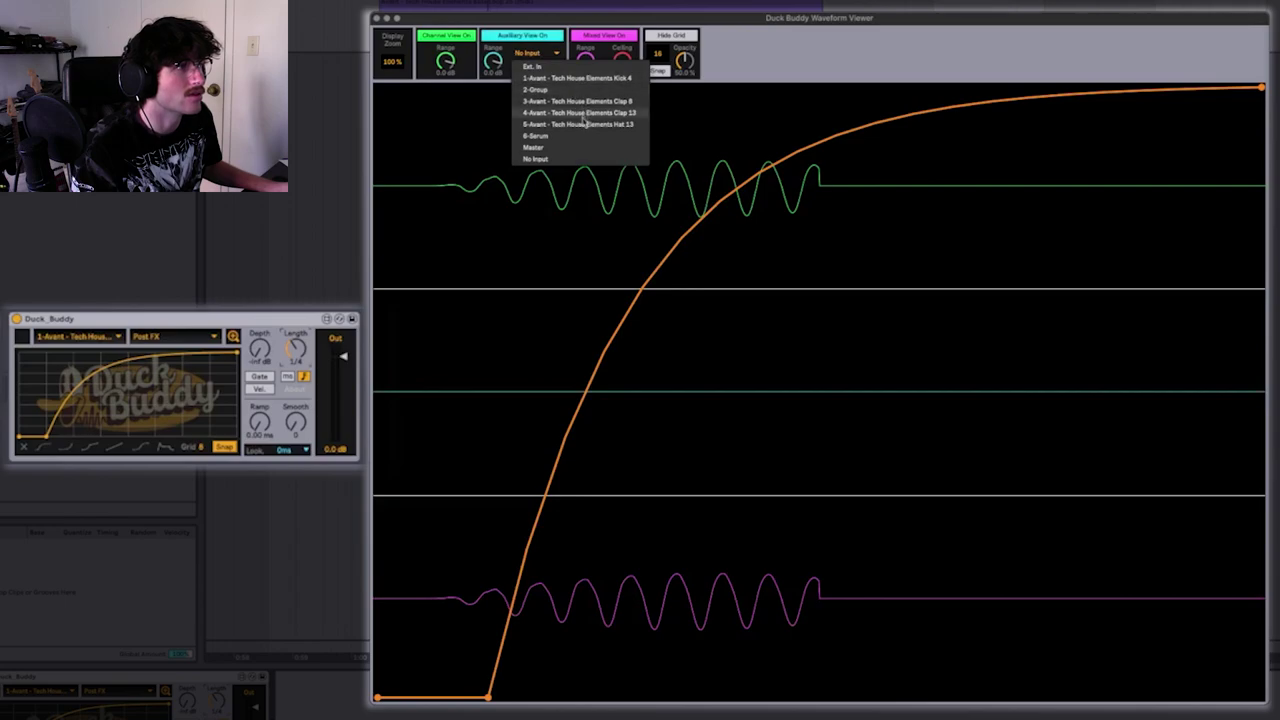
pyautogui.click(583, 78)
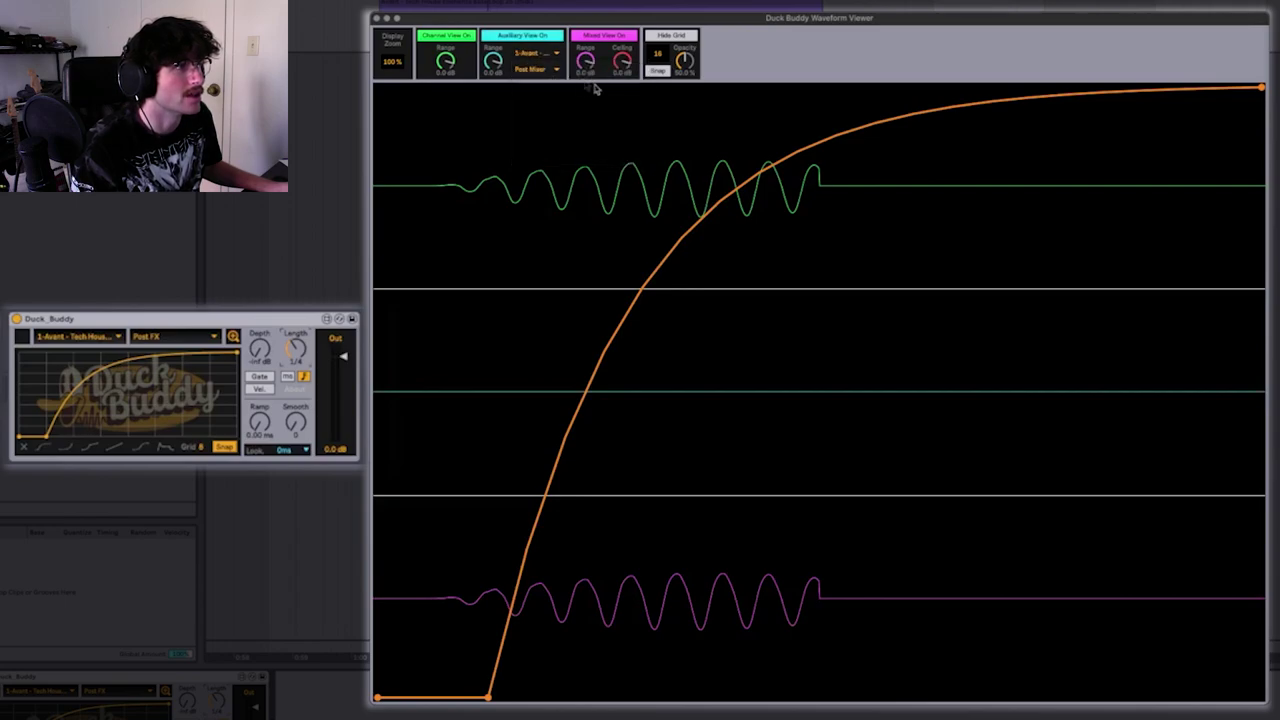
pyautogui.press('space')
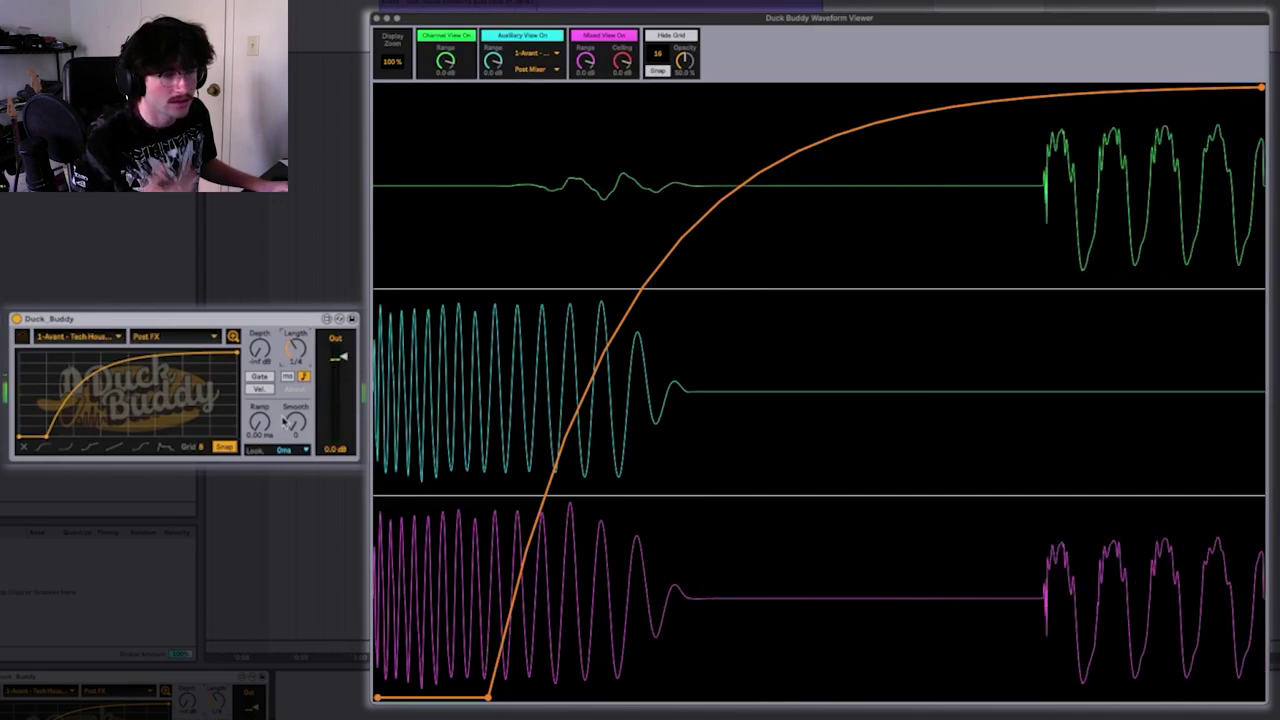
# Set Duck Buddy's ramp to about 2.36 ms and its lookahead to 2 ms
pyautogui.moveTo(263, 426); pyautogui.dragTo(263, 423)
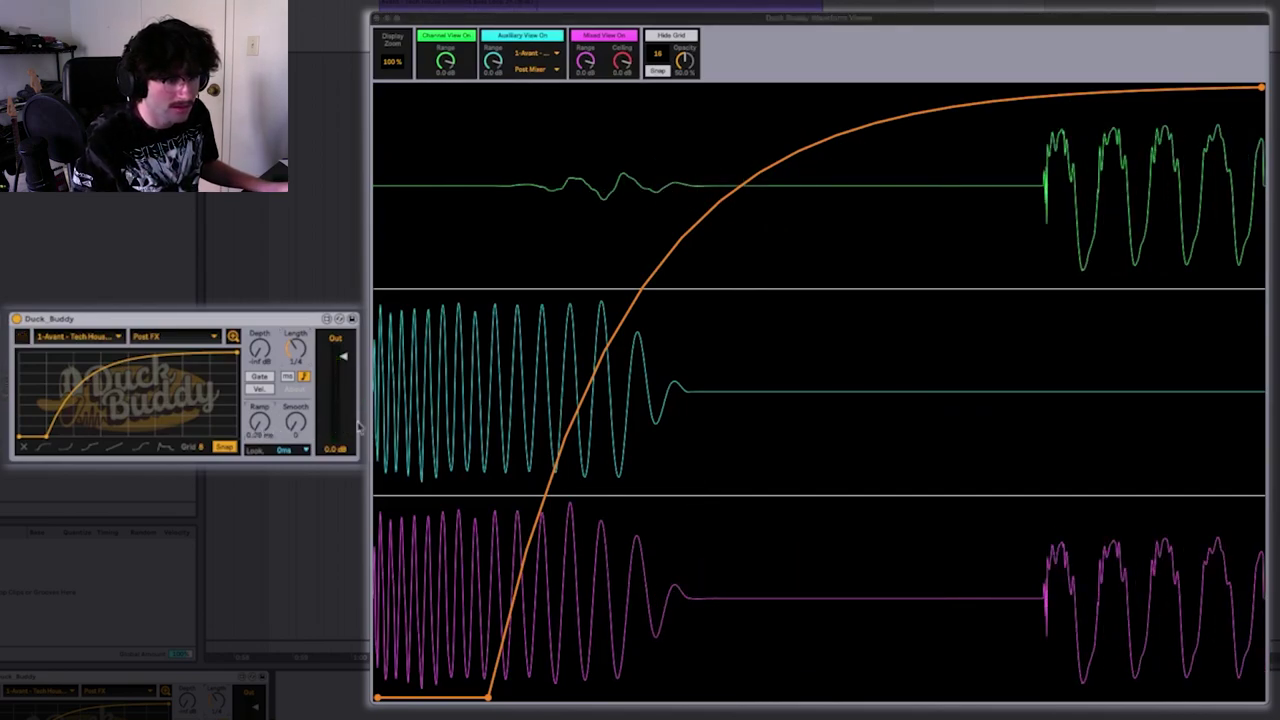
pyautogui.click(295, 360)
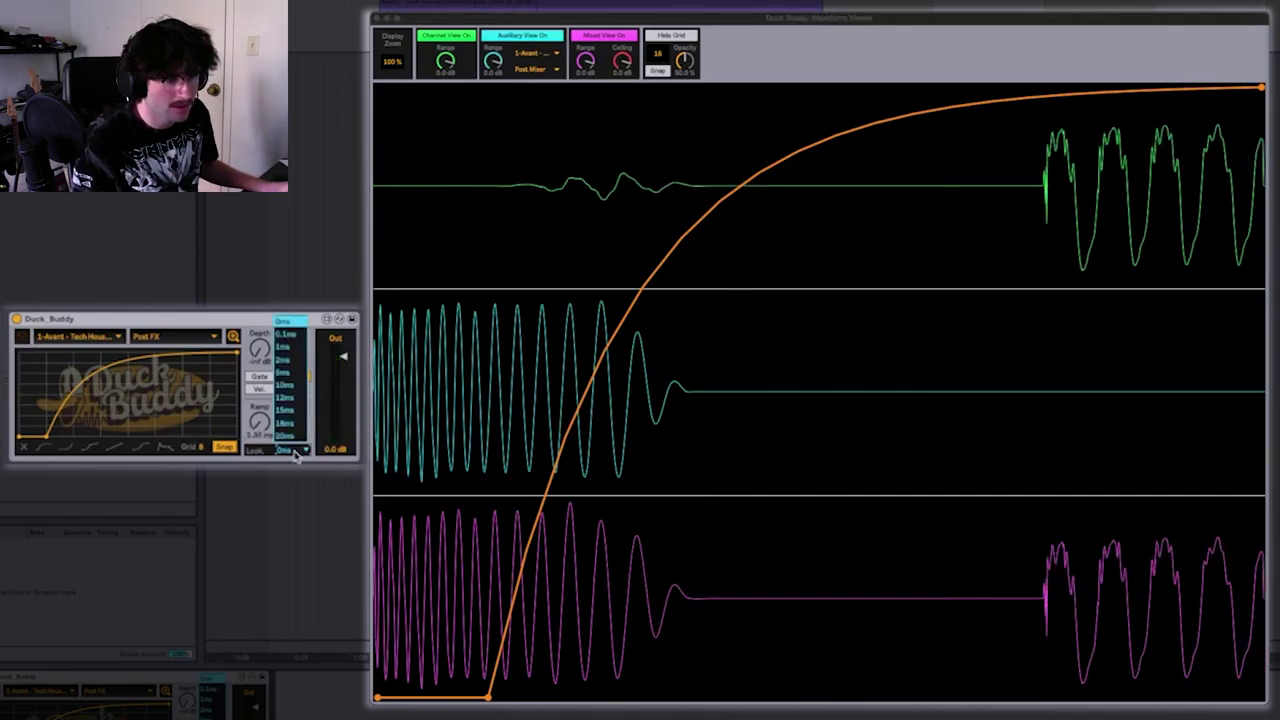
pyautogui.click(297, 365)
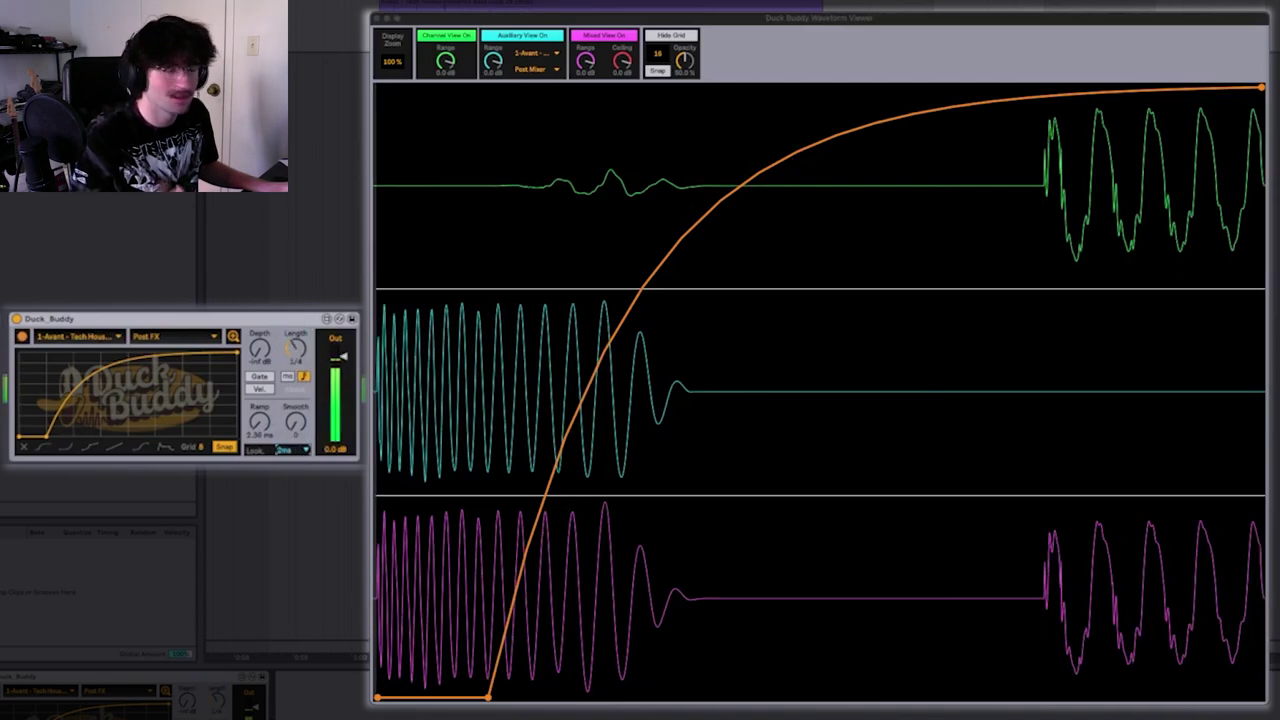
# Reshape Duck Buddy's curve with an earlier full recovery, a shorter flat start, an added midpoint and bowed segments on both sides of it
pyautogui.moveTo(818, 150); pyautogui.dragTo(681, 90)
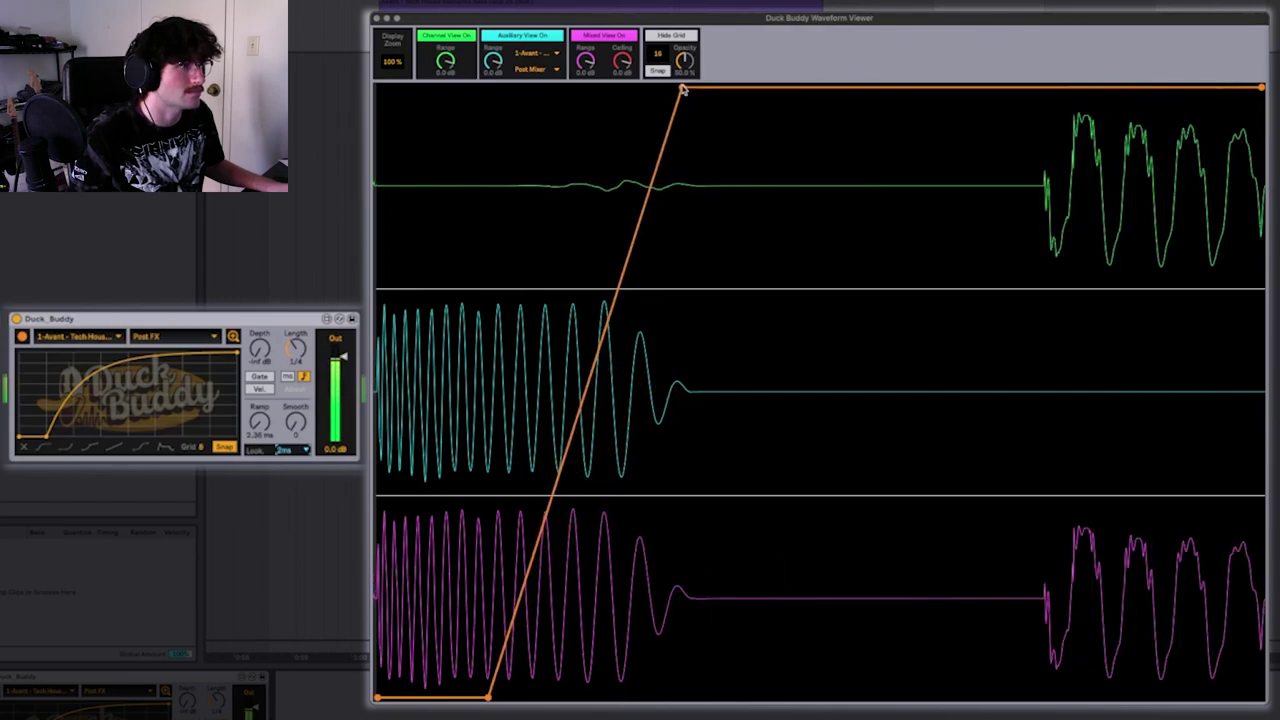
pyautogui.moveTo(486, 698); pyautogui.dragTo(408, 699)
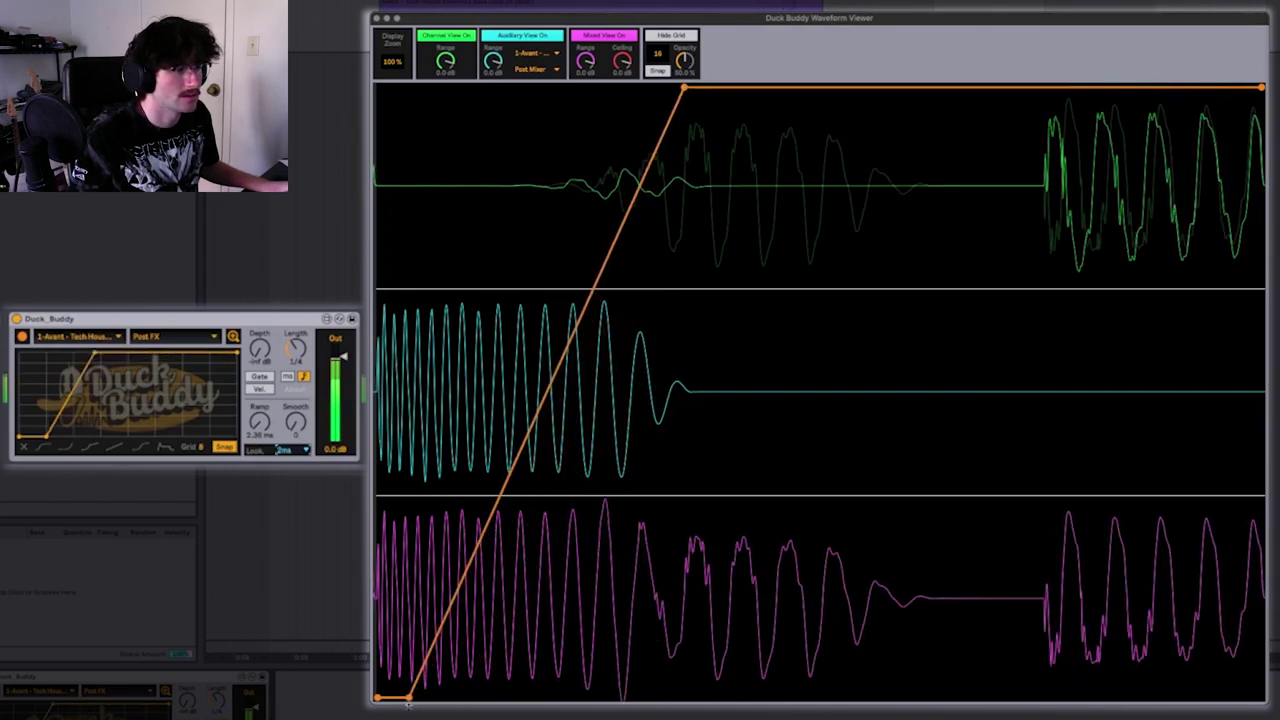
pyautogui.moveTo(572, 334); pyautogui.dragTo(538, 325)
pyautogui.moveTo(615, 221)
pyautogui.mouseDown()
pyautogui.moveTo(615, 208)
pyautogui.moveTo(615, 220)
pyautogui.mouseUp()
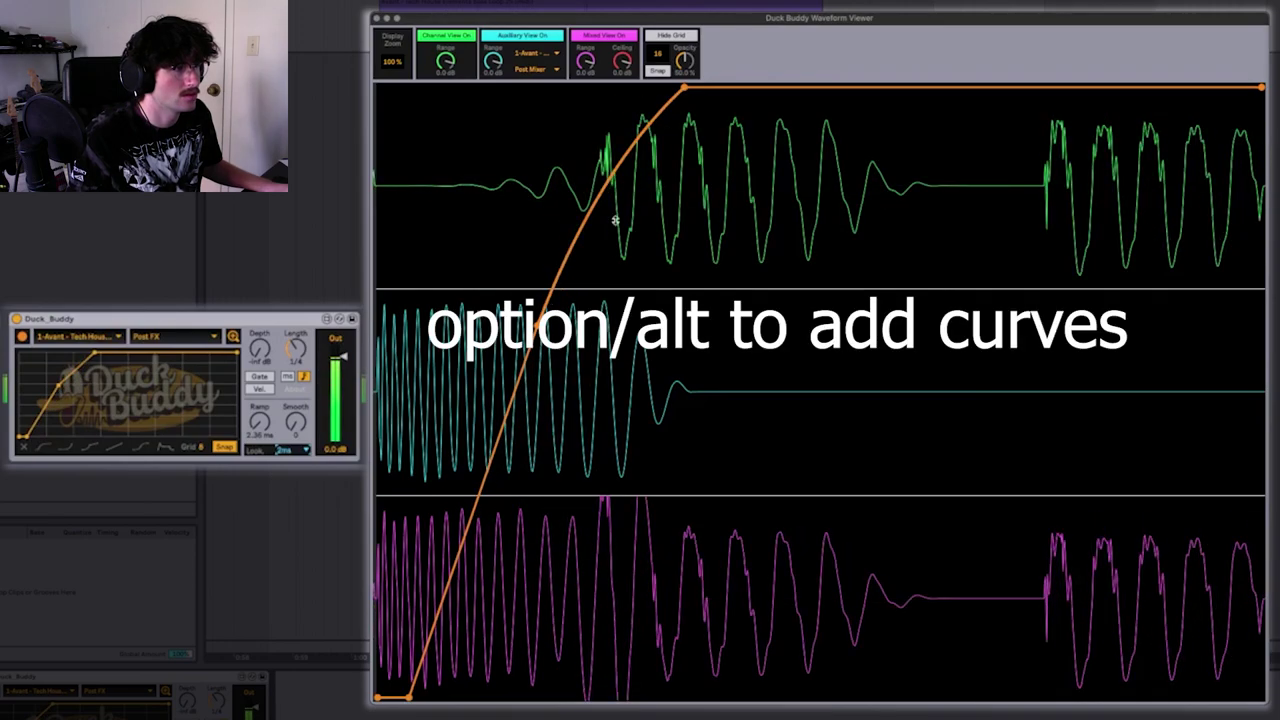
pyautogui.moveTo(520, 377); pyautogui.dragTo(520, 396)
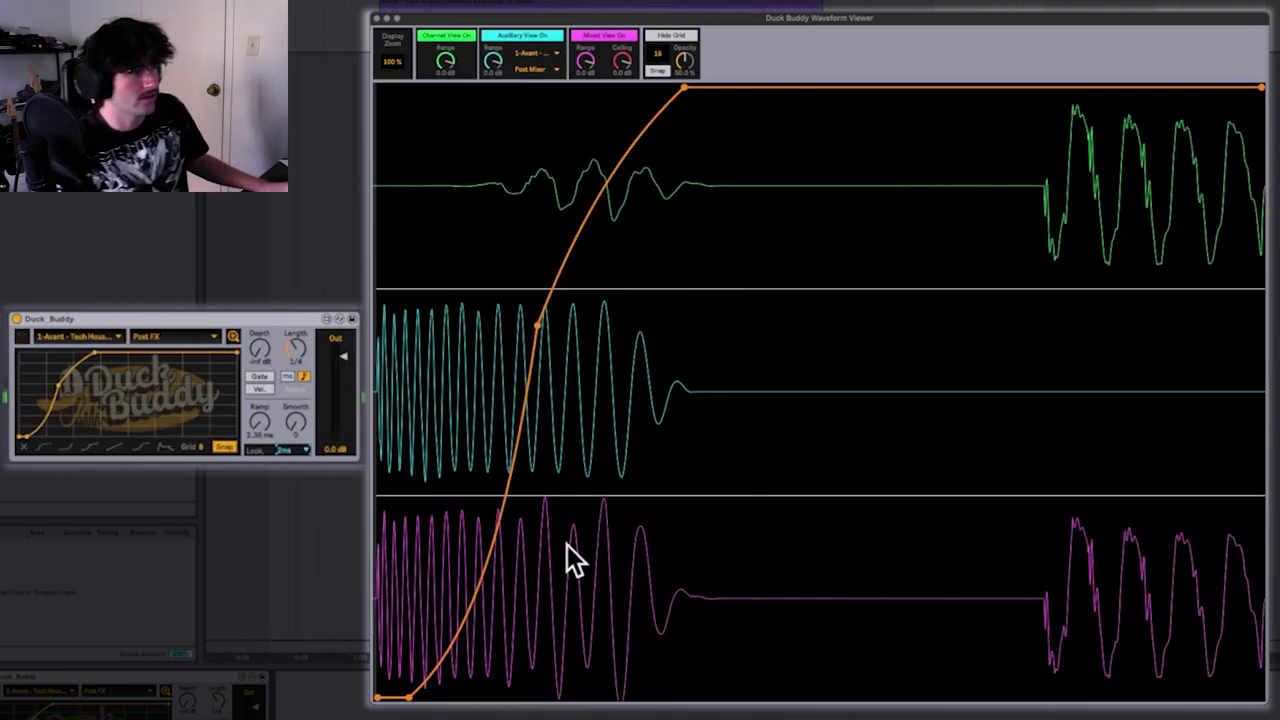
# Fine-tune the ducking curve by rounding its upper segment, moving the midpoint earlier and placing the full-recovery point just after the kick's tail
pyautogui.moveTo(685, 88); pyautogui.dragTo(740, 89)
pyautogui.moveTo(657, 158); pyautogui.dragTo(657, 114)
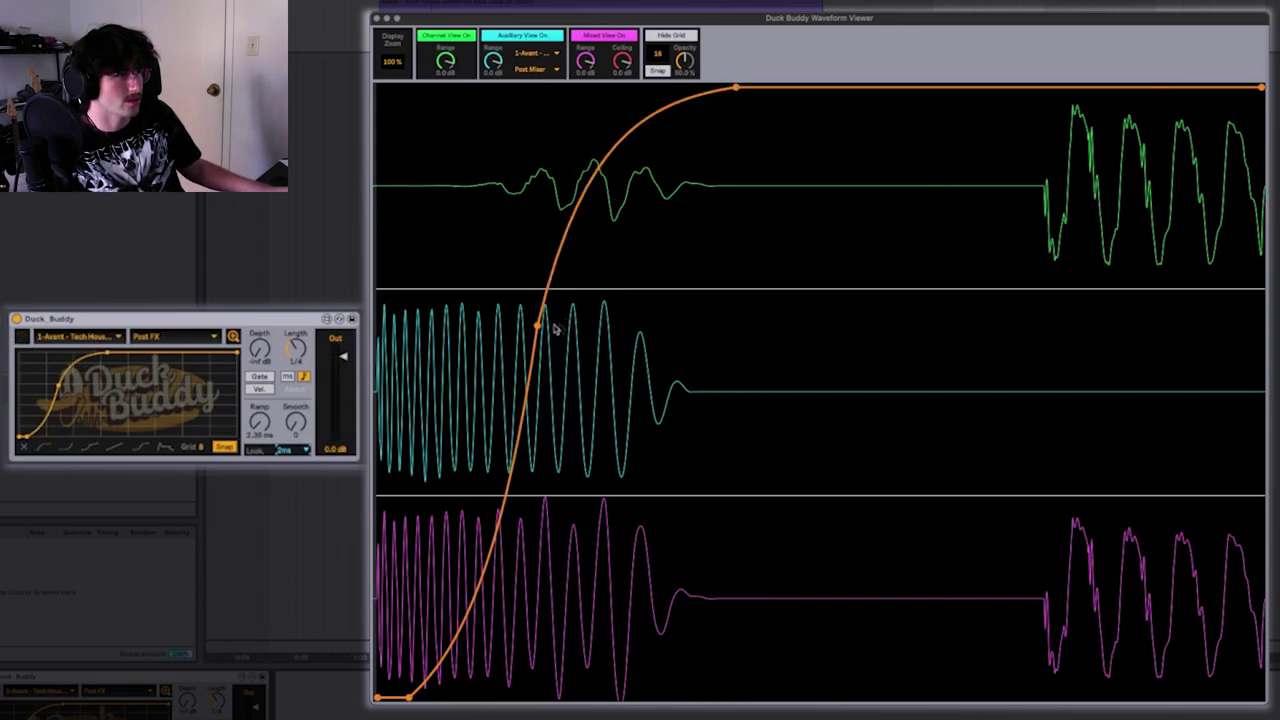
pyautogui.moveTo(537, 328); pyautogui.dragTo(513, 341)
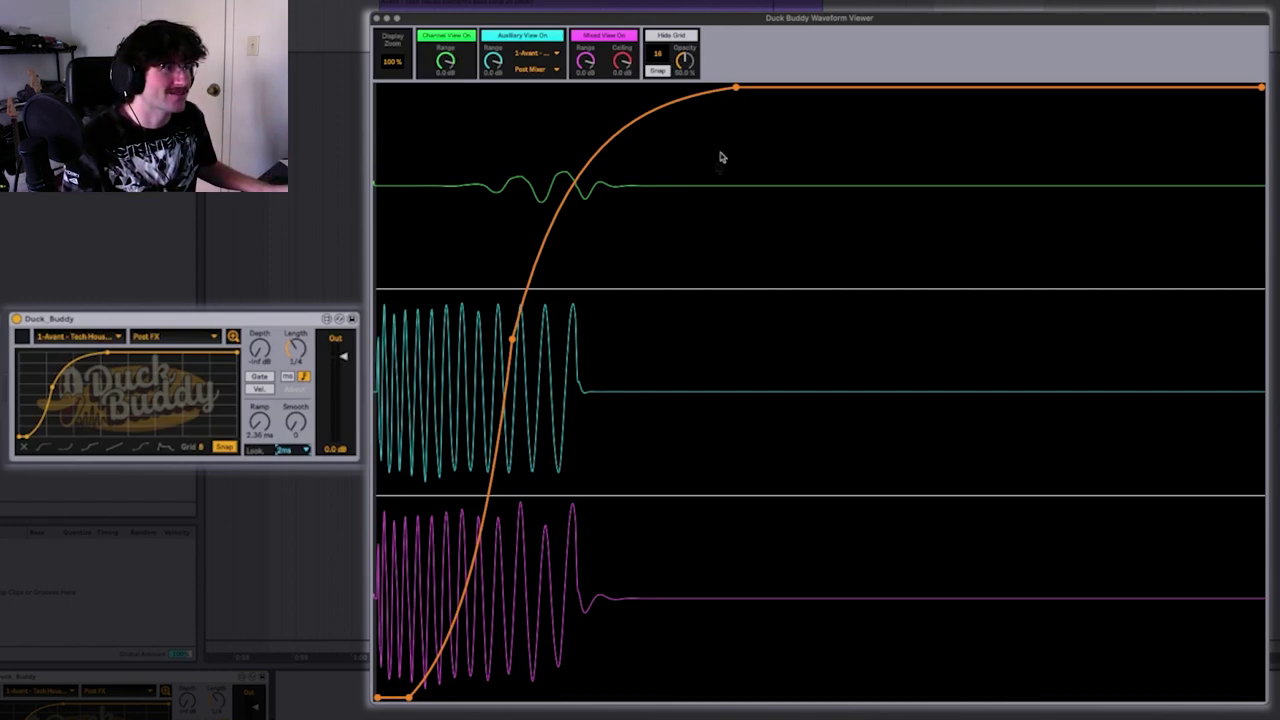
pyautogui.moveTo(737, 92); pyautogui.dragTo(692, 88)
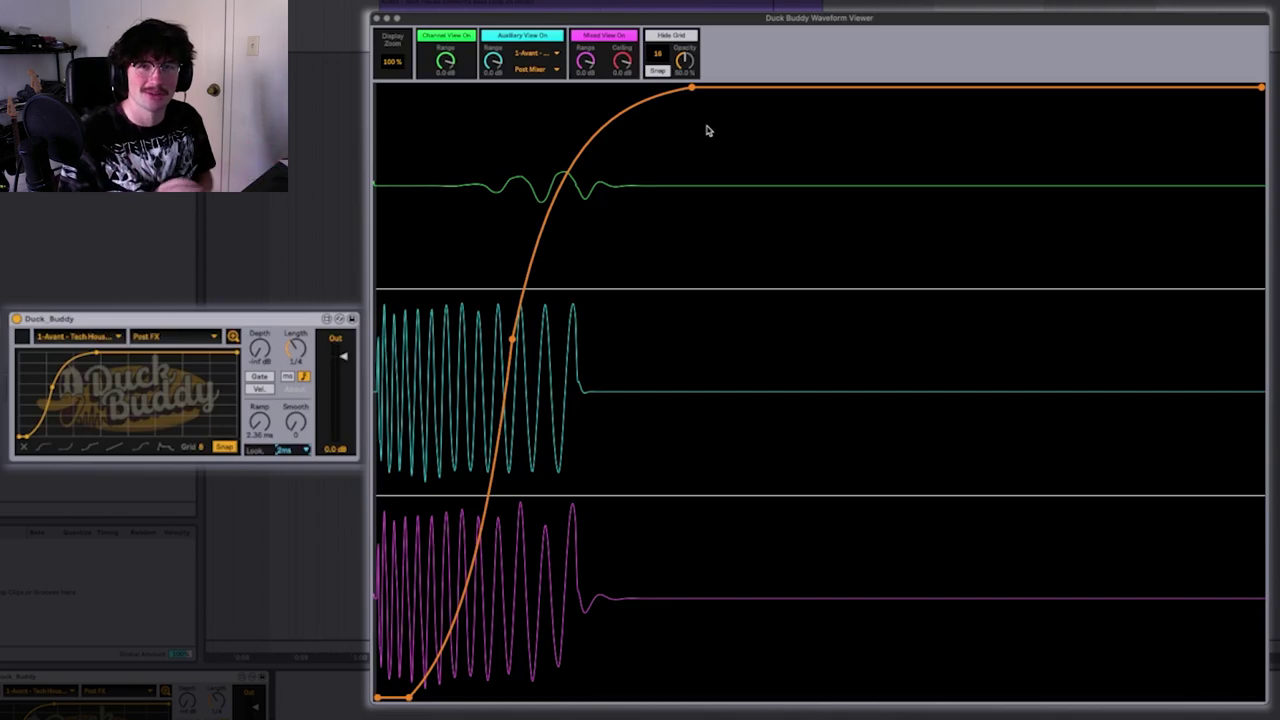
# Play the loop with the hat track soloed and load EQ Eight onto that track from a browser search for "eq"
pyautogui.press('space')
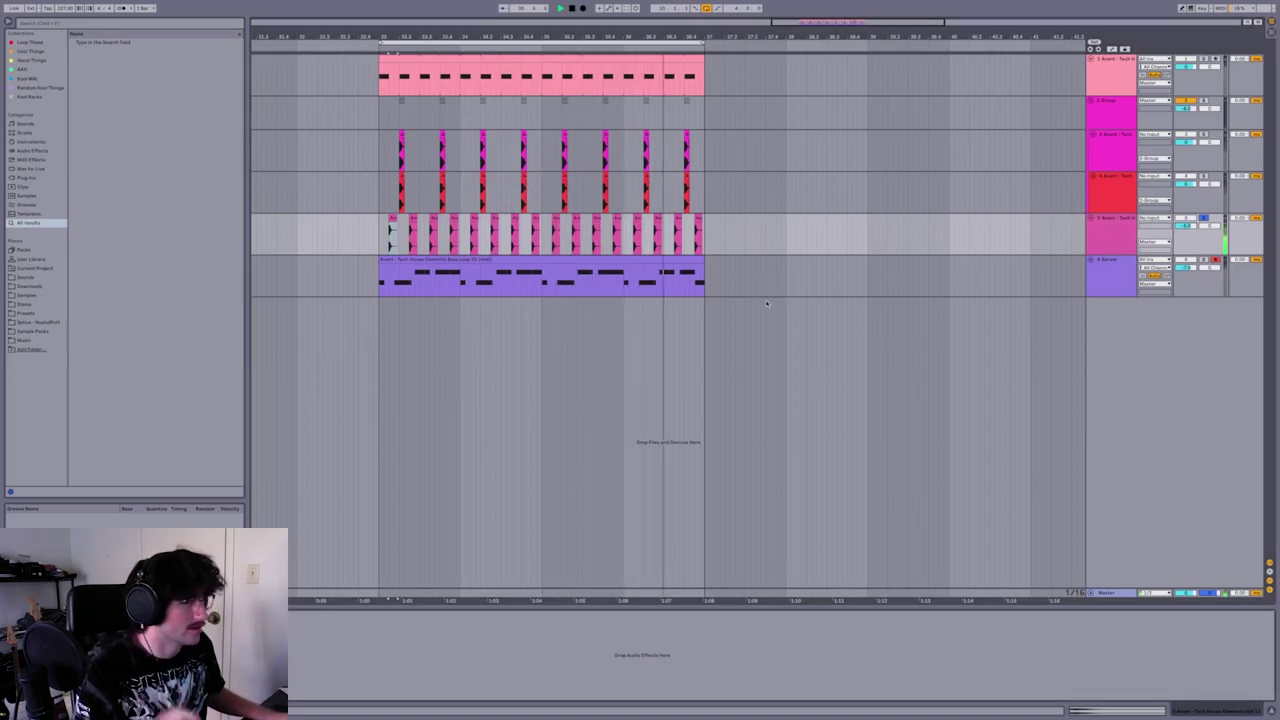
pyautogui.write('eq')
pyautogui.press('Down')
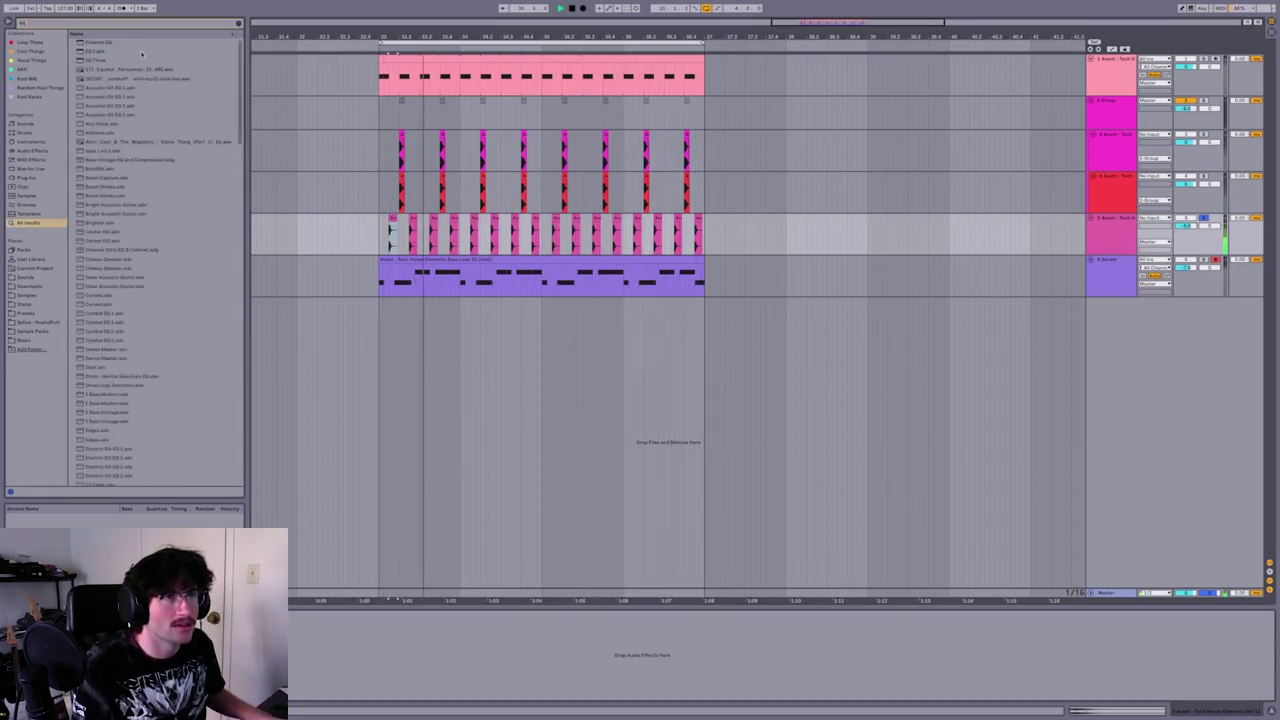
pyautogui.press('Return')
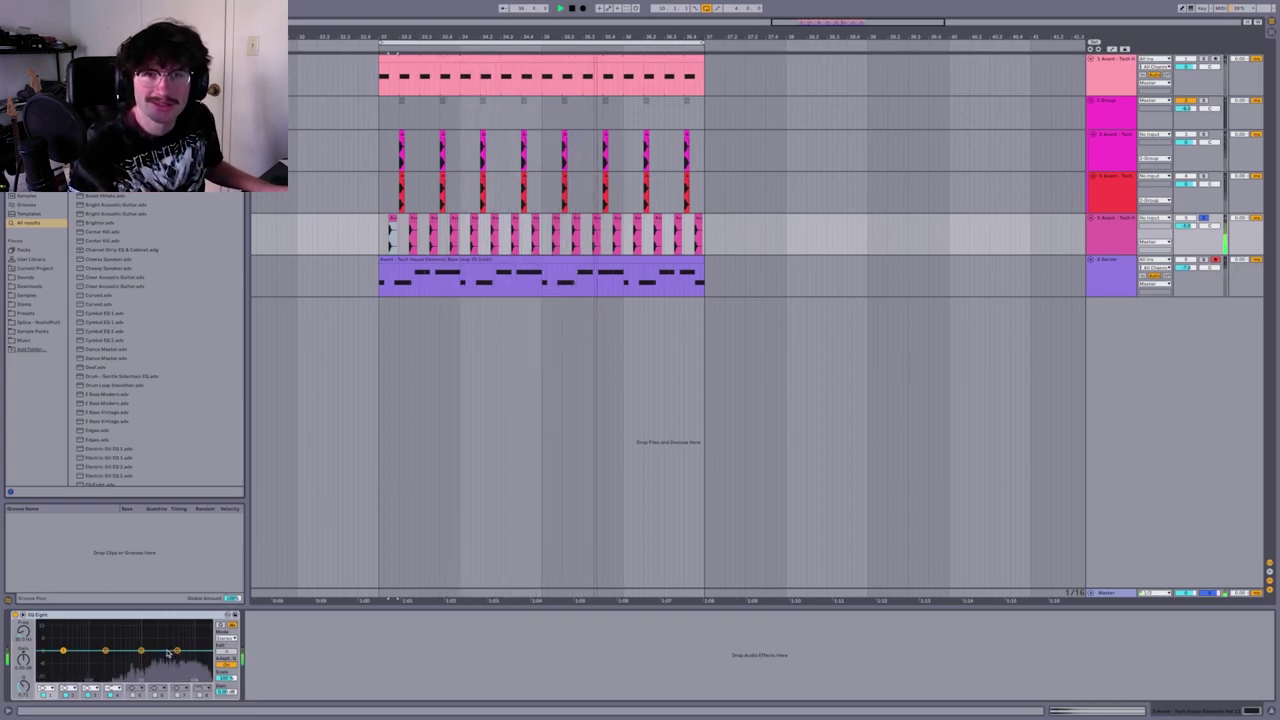
# Turn EQ Eight's first band into a low cut, raise it to remove the hat's low end, and compare with the EQ bypassed
pyautogui.click(47, 688)
pyautogui.click(46, 632)
pyautogui.moveTo(63, 650); pyautogui.dragTo(130, 668)
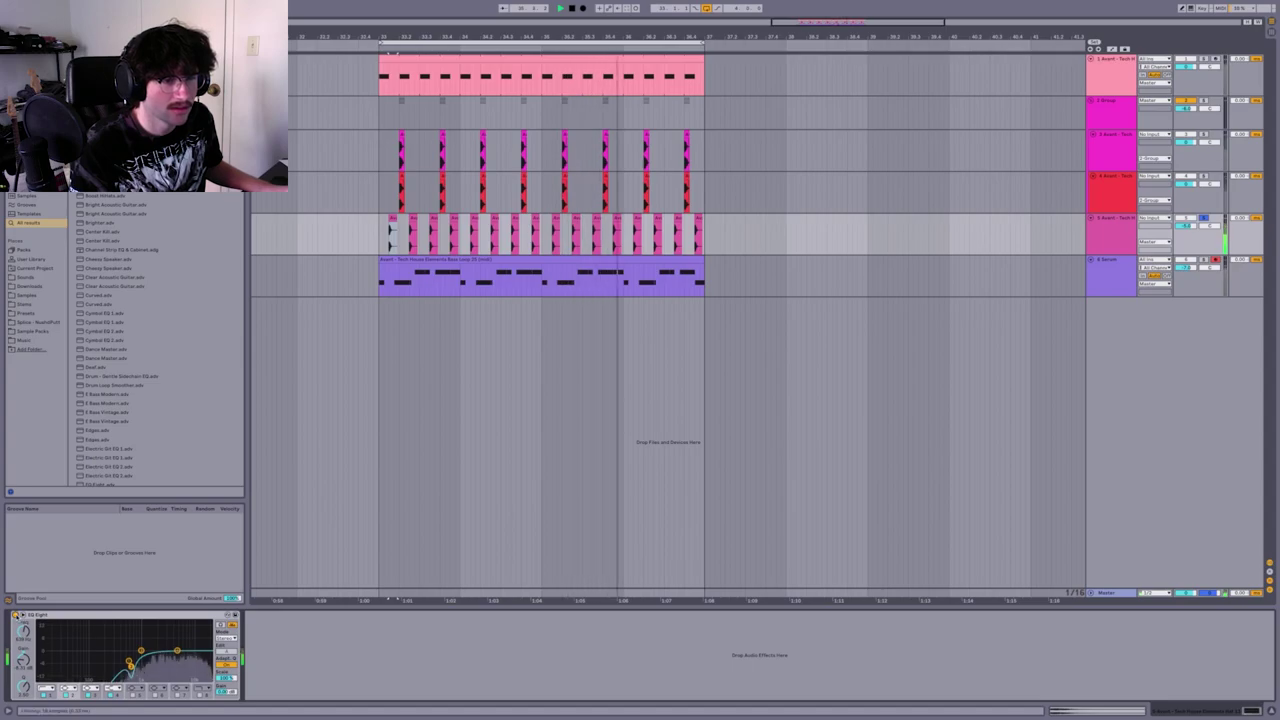
pyautogui.click(15, 615)
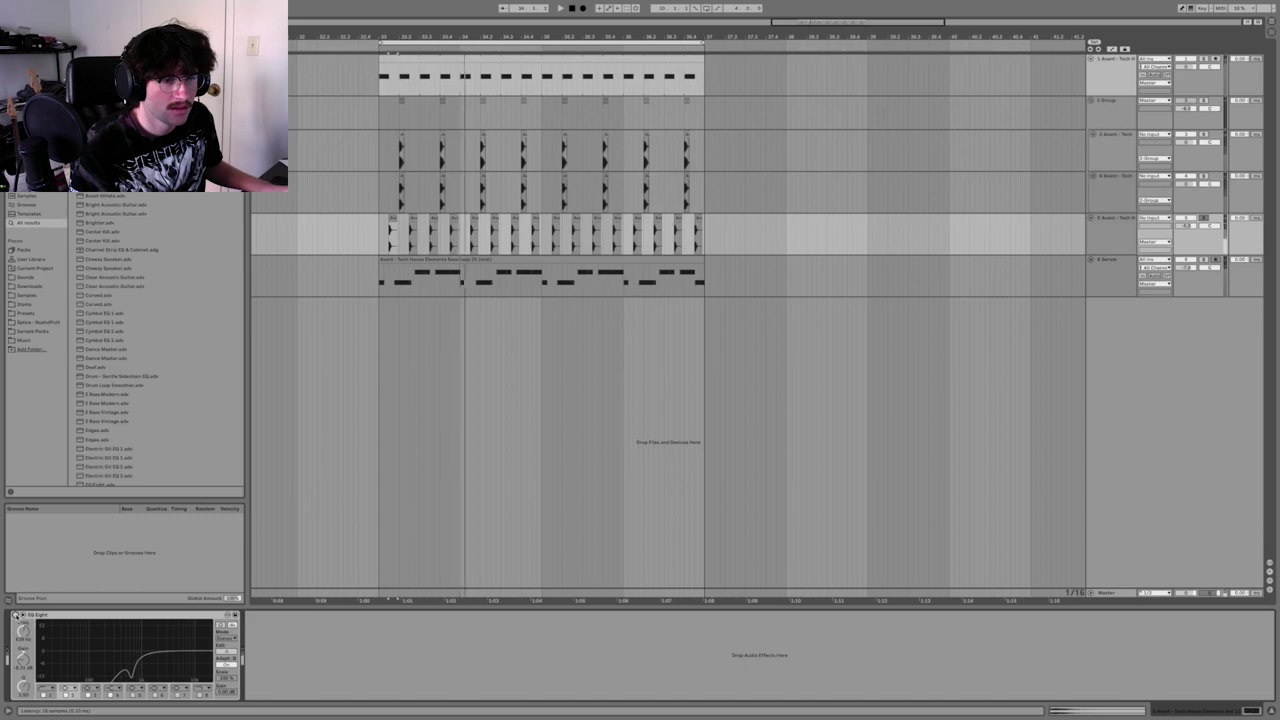
pyautogui.click(15, 615)
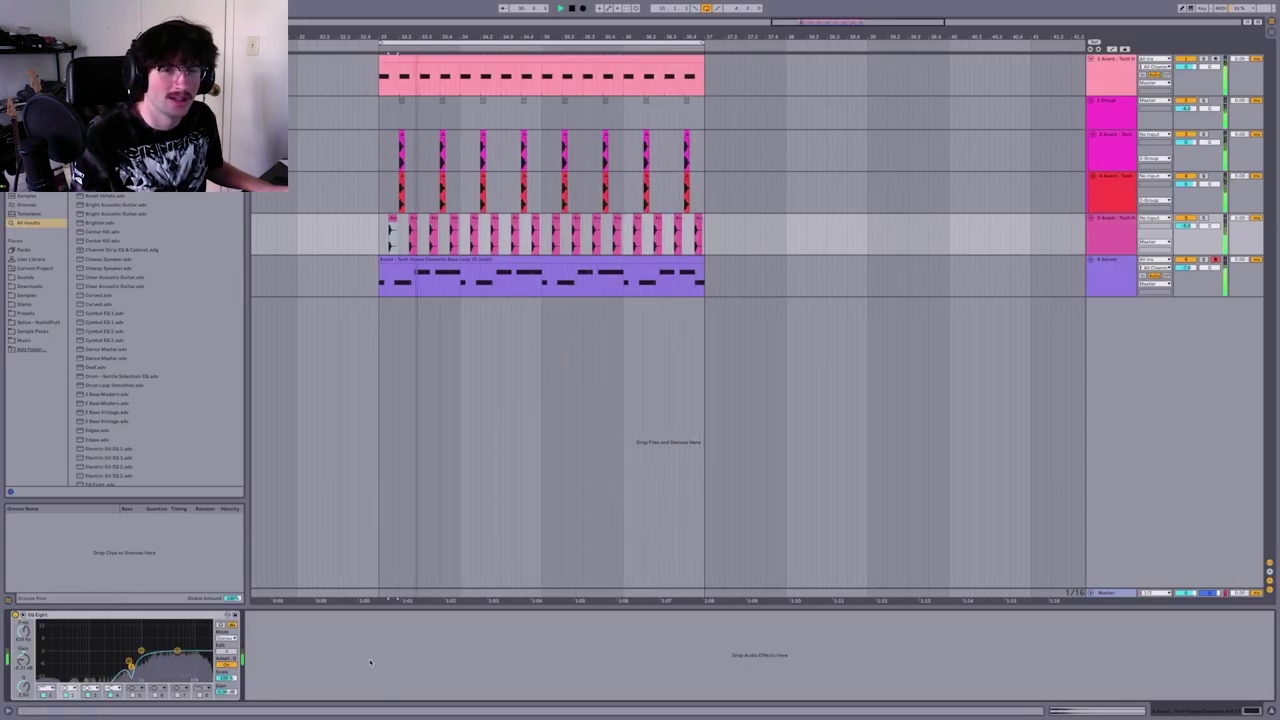
# Load Reverb after EQ Eight on the hat track, set its quality to High, and play the loop
pyautogui.press('space')
pyautogui.doubleClick(1106, 218)
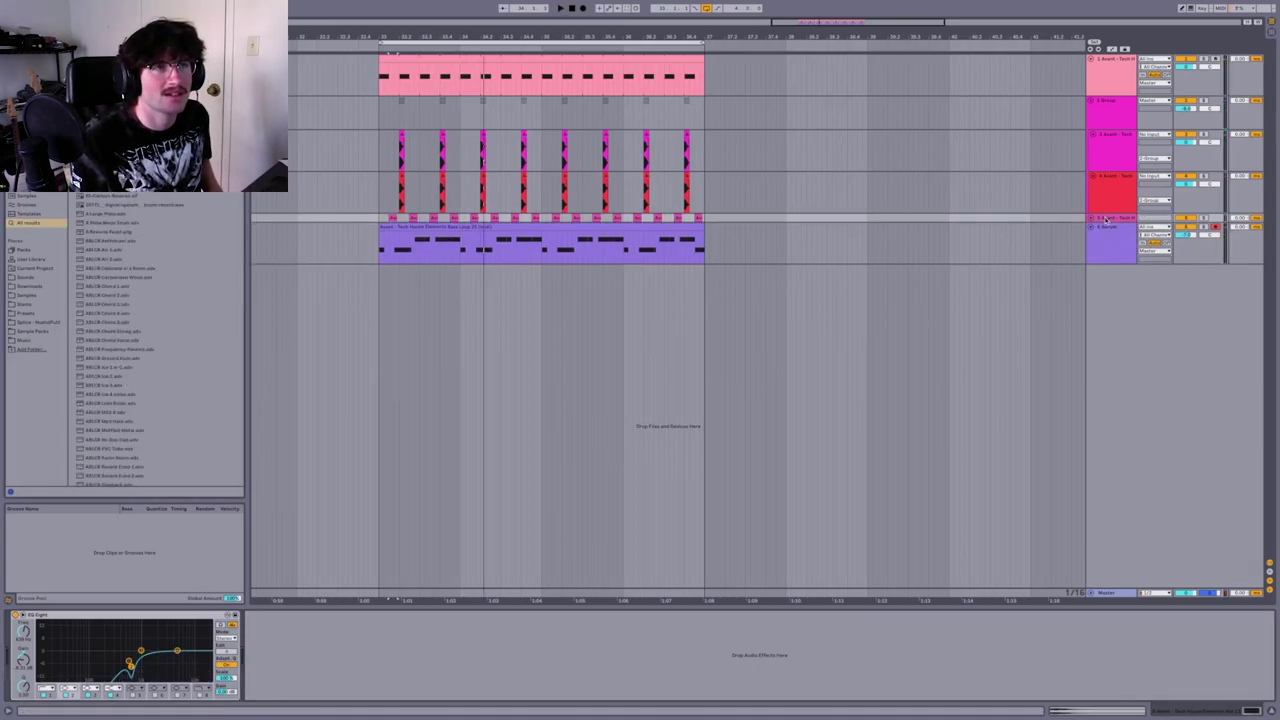
pyautogui.press('Return')
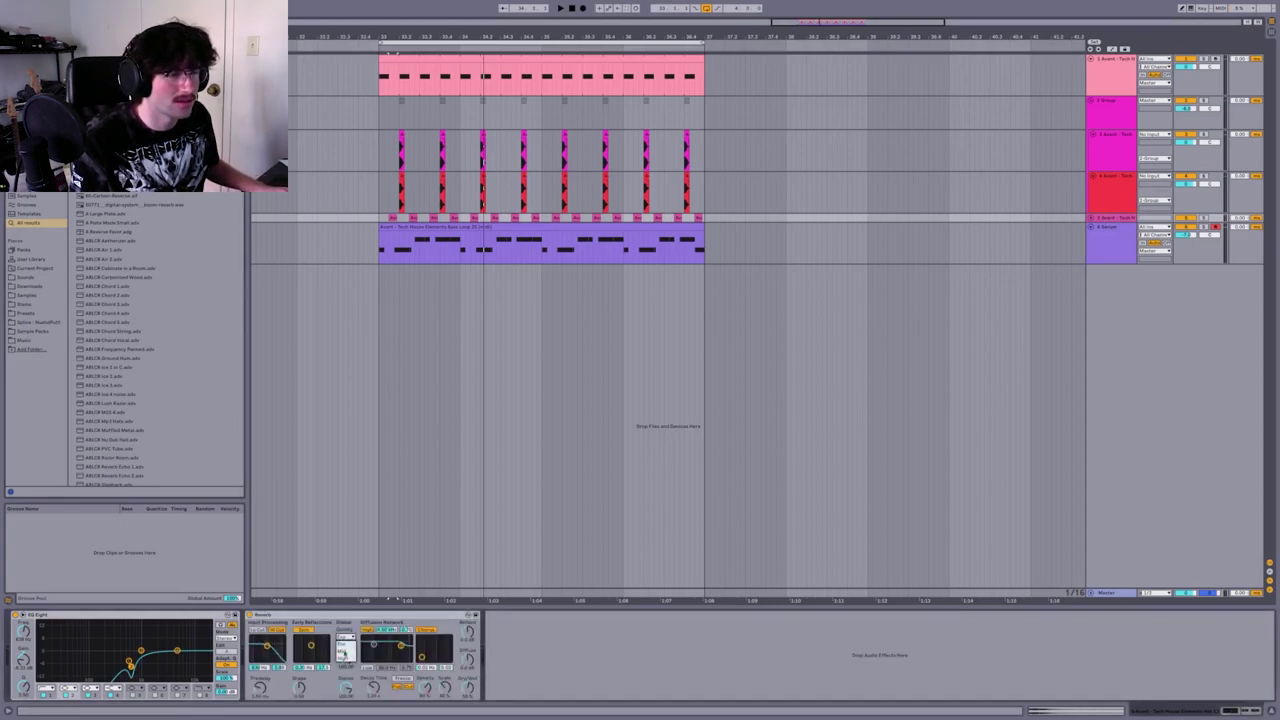
pyautogui.press('space')
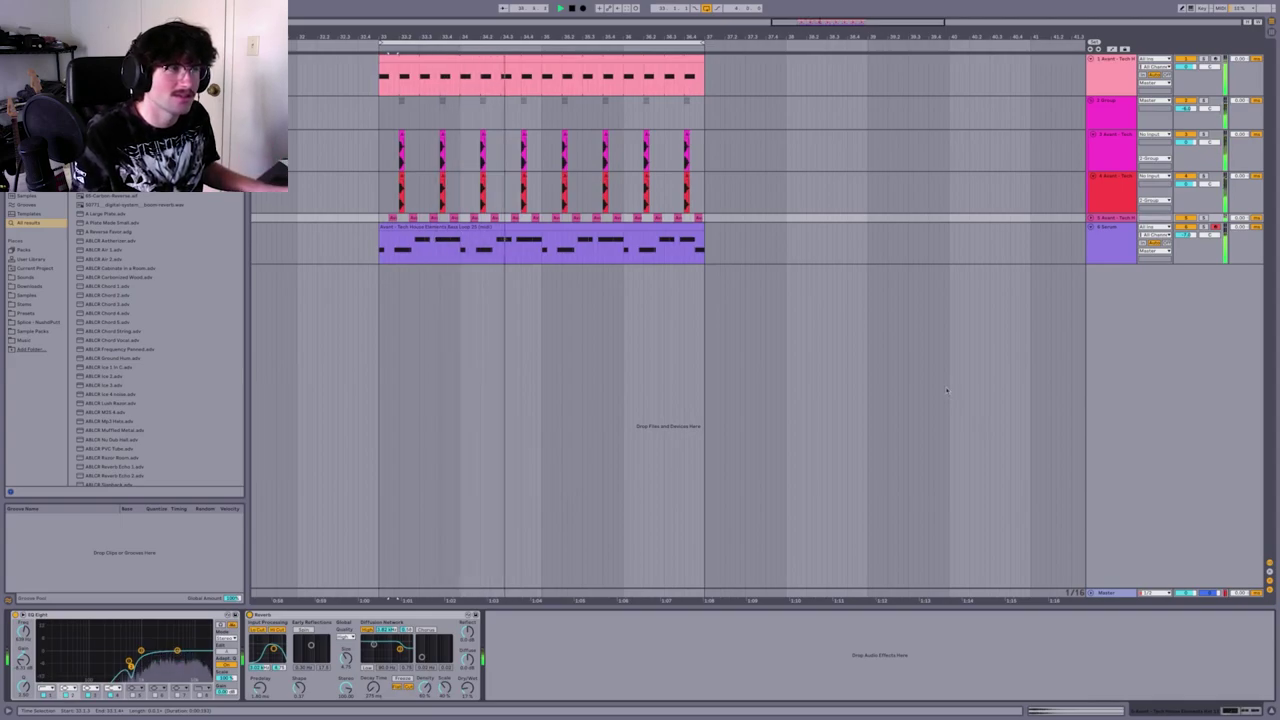
# Fold the clap group and the kick track, and mark the four-bar loop range on a new audio track
pyautogui.click(1091, 100)
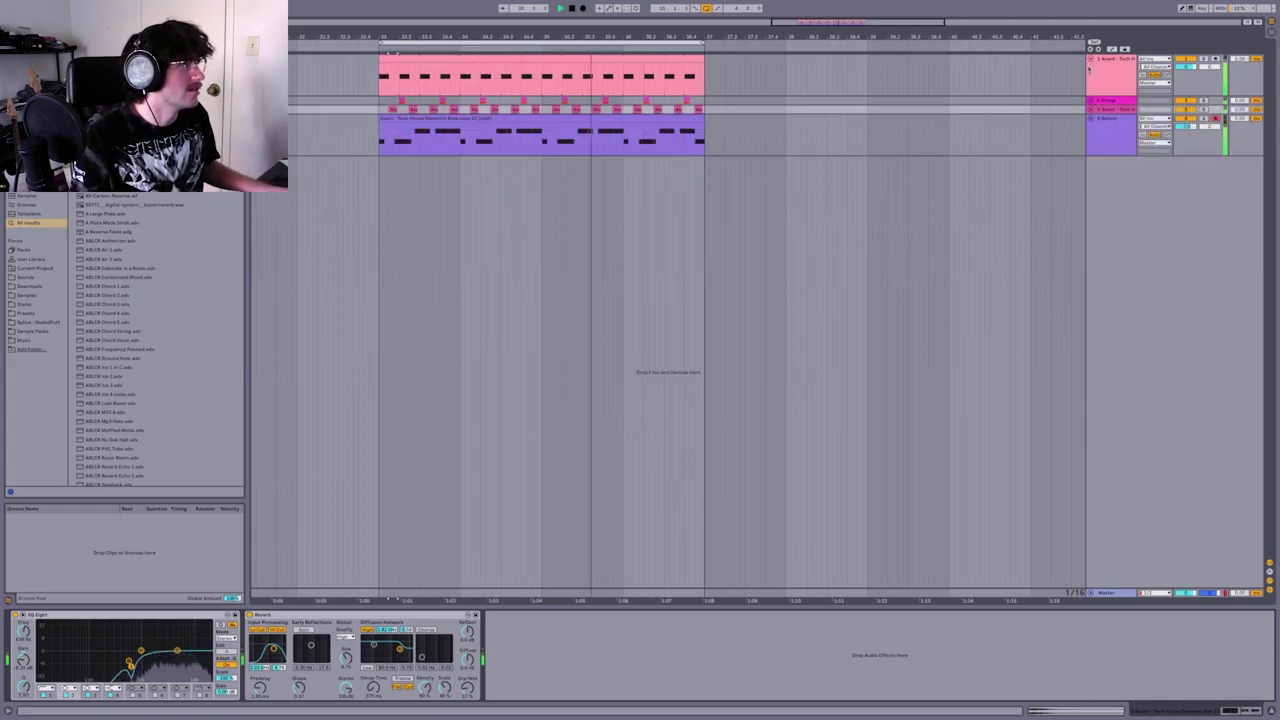
pyautogui.click(1090, 58)
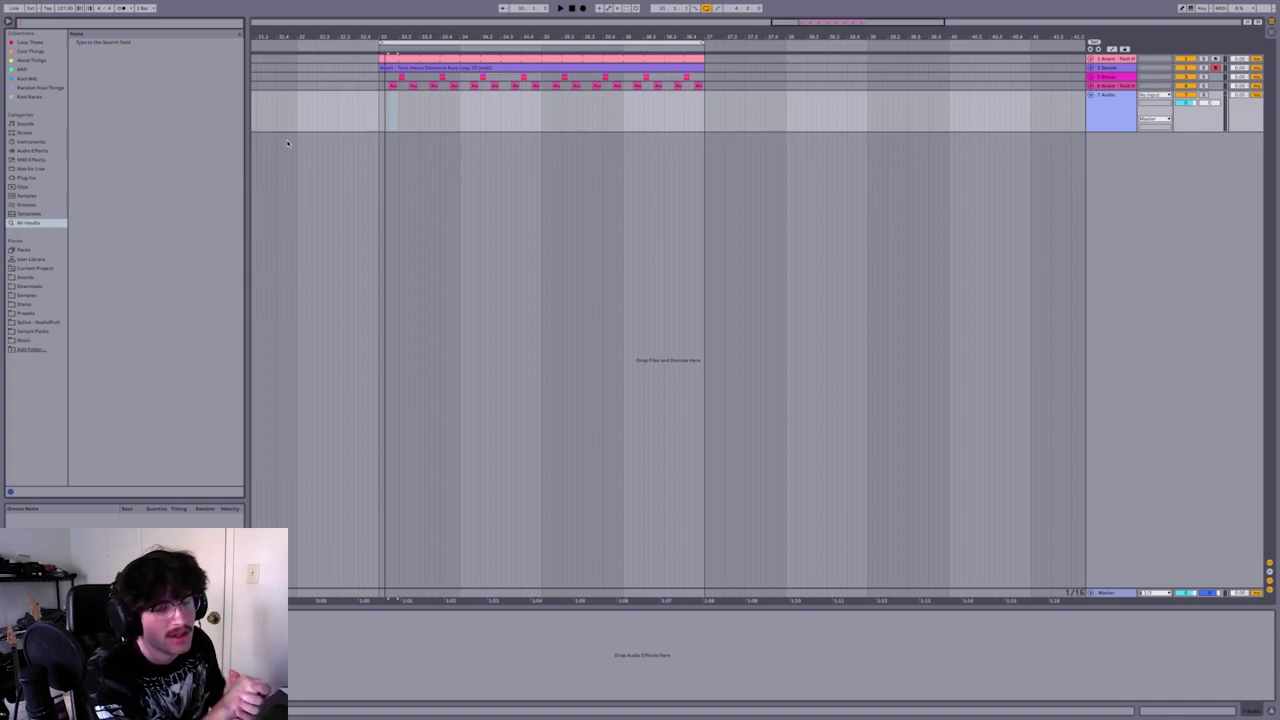
pyautogui.moveTo(379, 105); pyautogui.dragTo(698, 114)
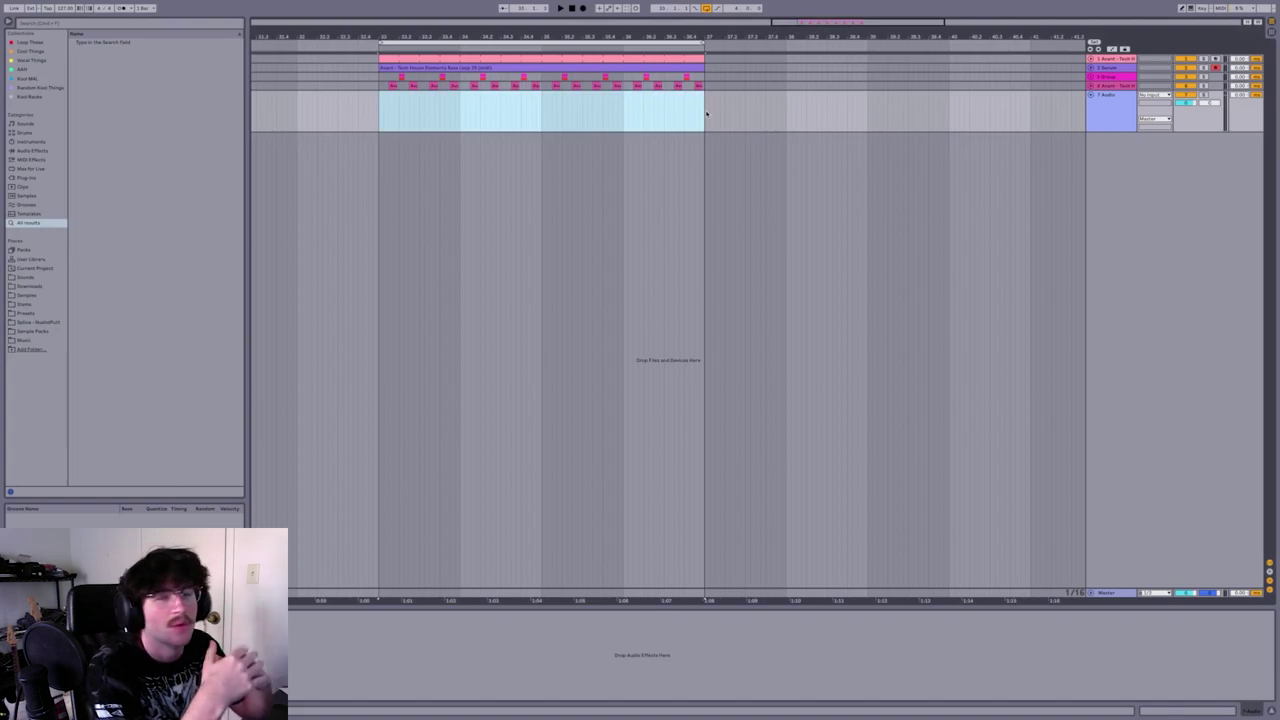
pyautogui.click(1100, 86)
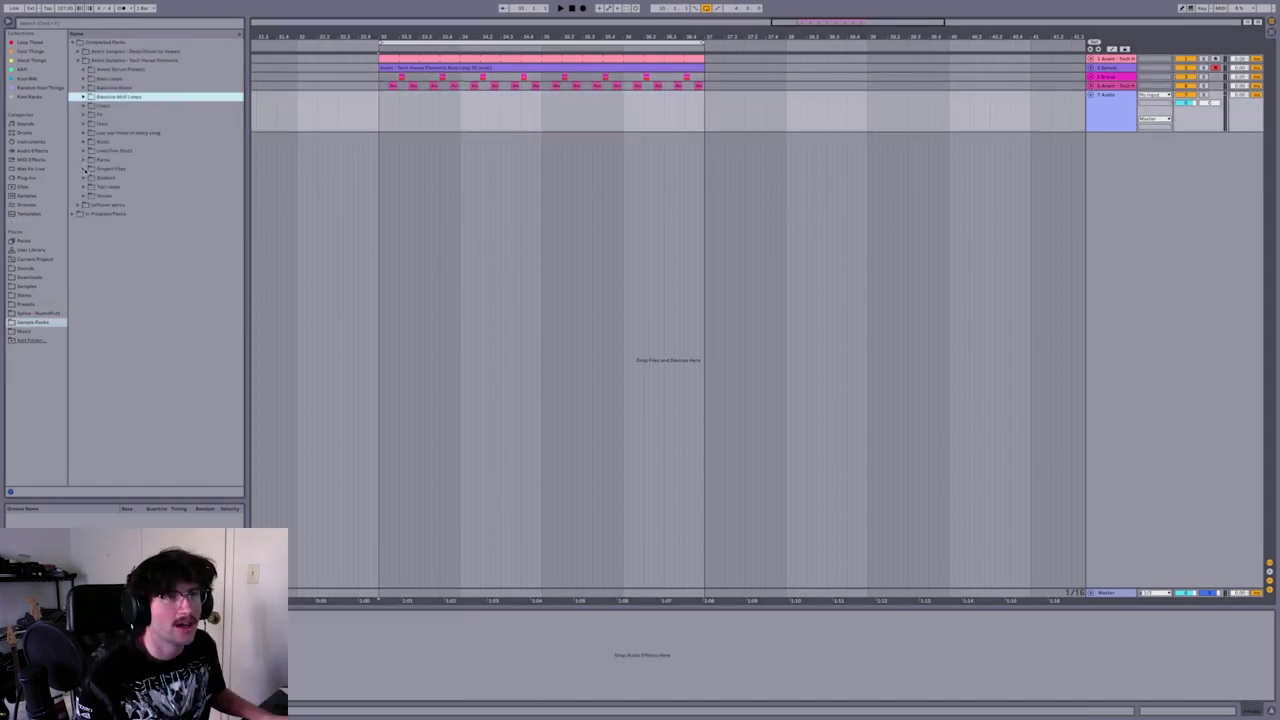
# Audition samples in the Tech House Elements Top Loops folder and place Top Loop 4 (128) at the loop start on the new audio track
pyautogui.click(84, 187)
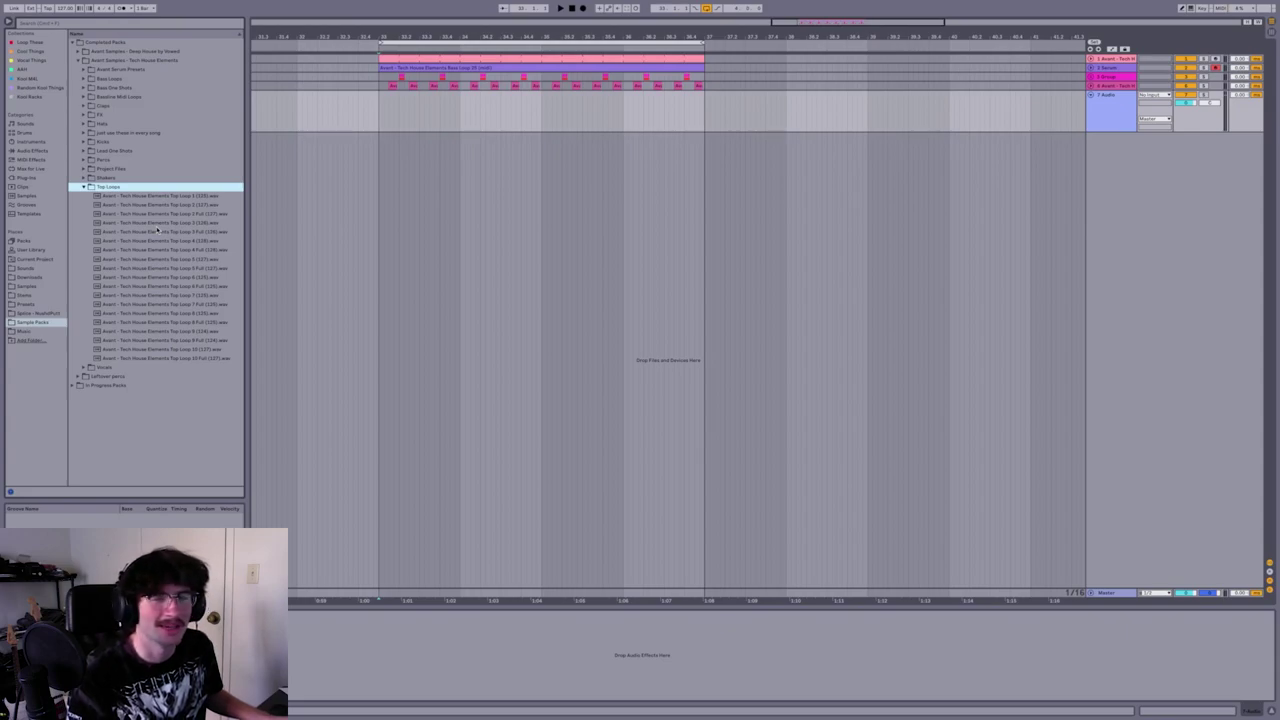
pyautogui.click(157, 224)
pyautogui.press('Down')
pyautogui.press('Down')
pyautogui.press('Down')
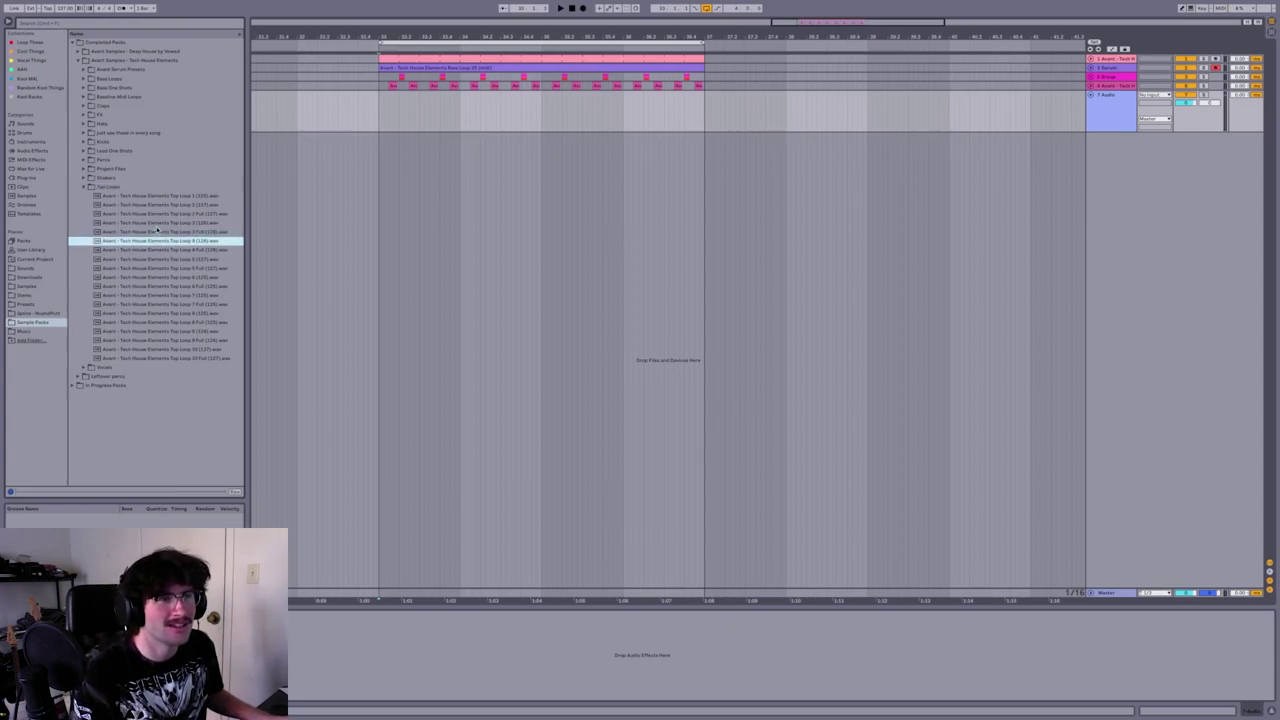
pyautogui.press('Up')
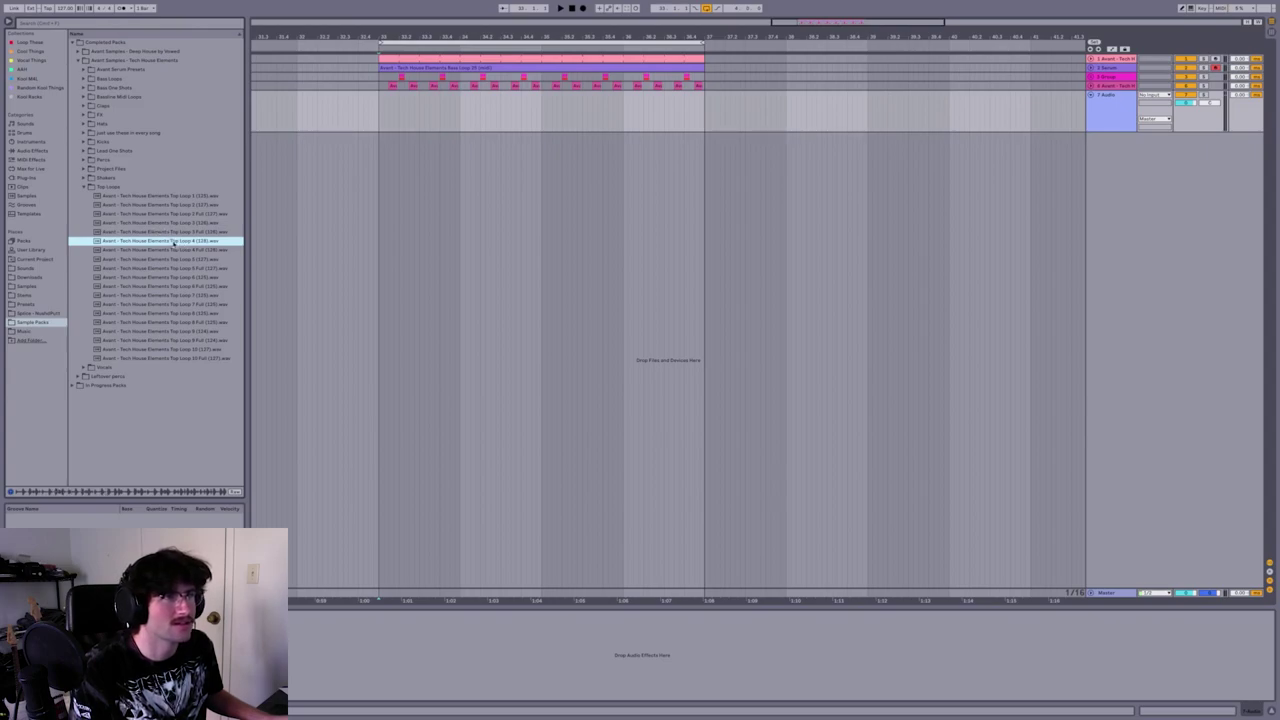
pyautogui.moveTo(171, 243); pyautogui.dragTo(382, 126)
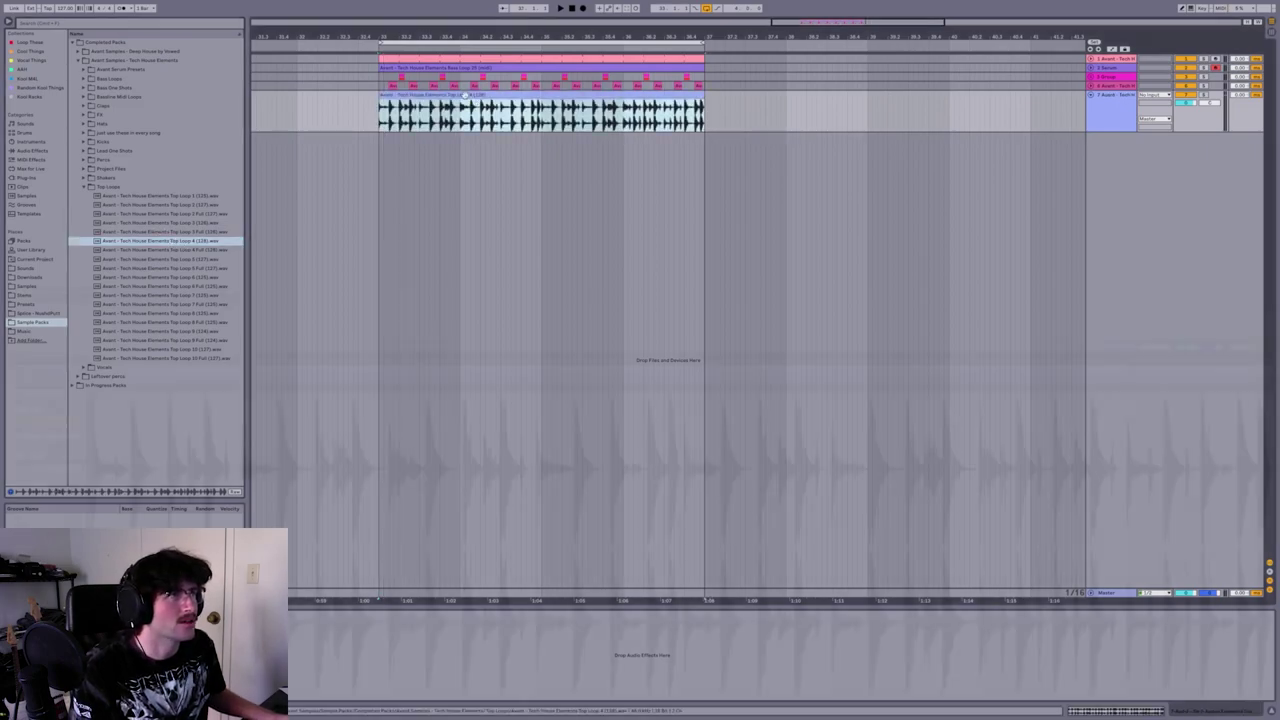
# Open the Top Loop 4 clip, solo its track and switch the arrangement to automation mode
pyautogui.doubleClick(465, 95)
pyautogui.press('space')
pyautogui.press('s')
pyautogui.click(425, 116)
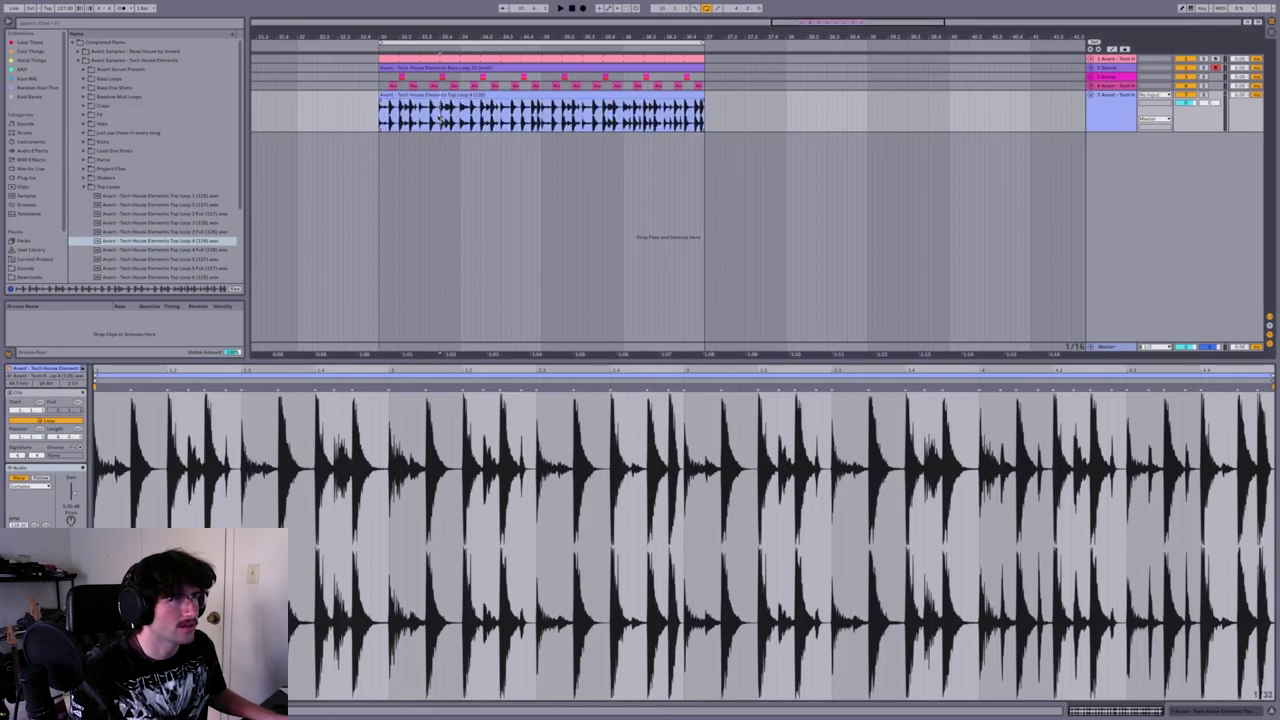
pyautogui.press('a')
pyautogui.press('+')
pyautogui.press('+')
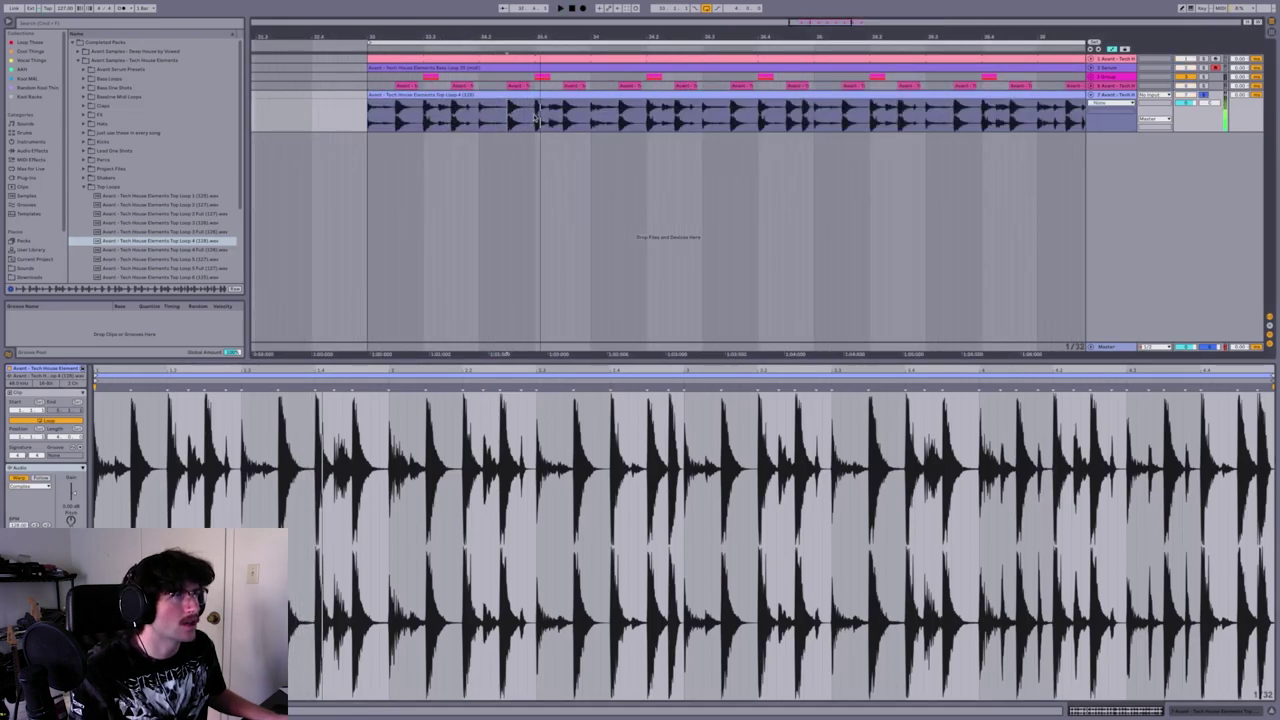
pyautogui.press('+')
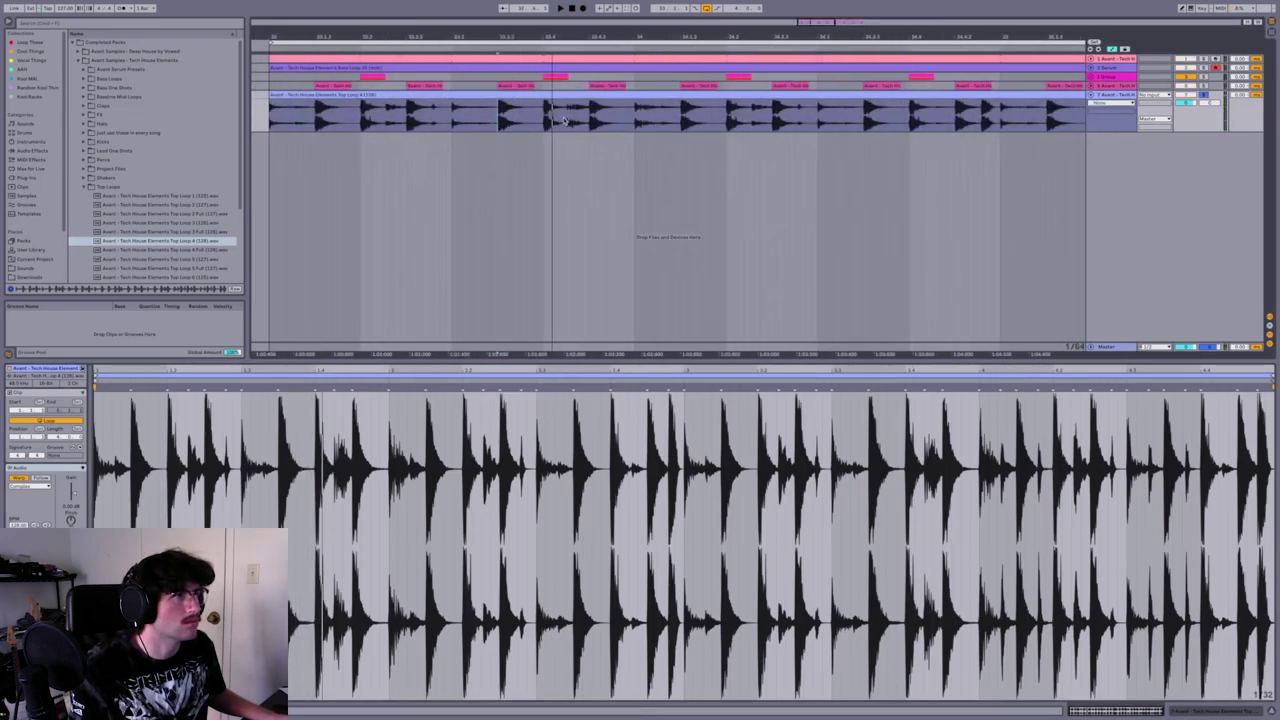
# Play the soloed top loop in short passes to examine where its hits fall
pyautogui.press('space')
pyautogui.press('space')
pyautogui.press('space')
pyautogui.press('space')
pyautogui.press('space')
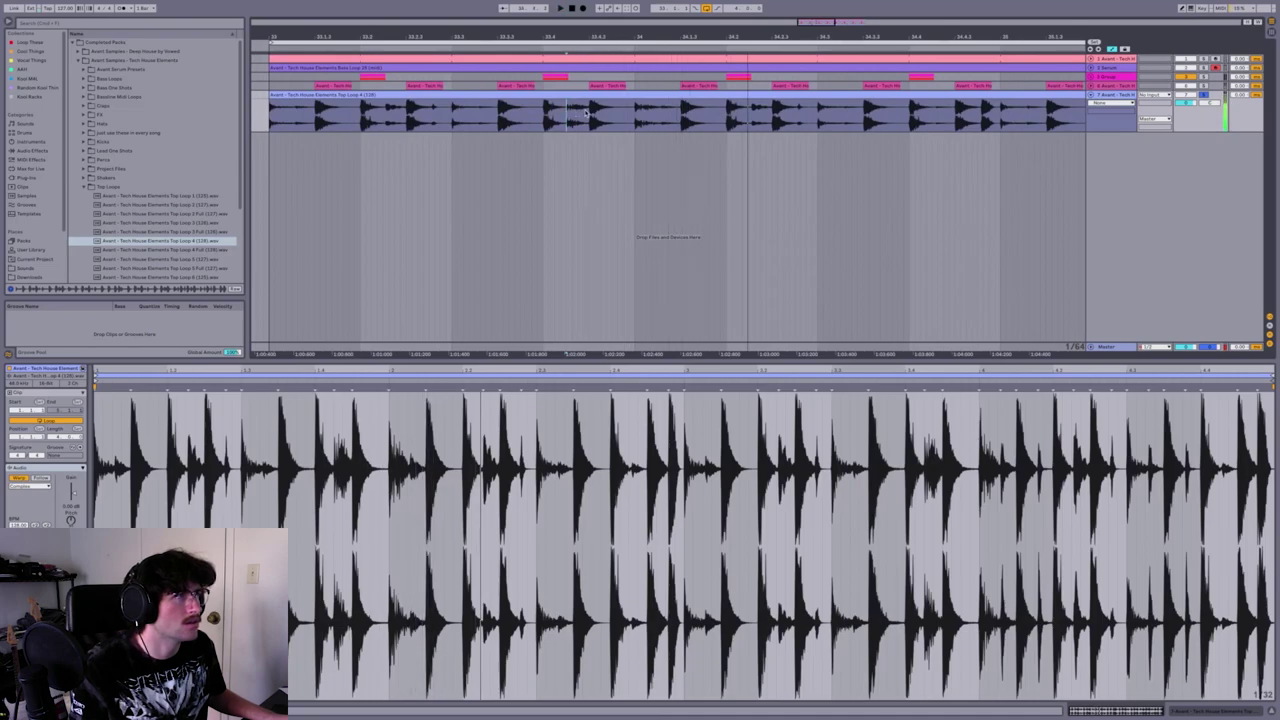
pyautogui.press('space')
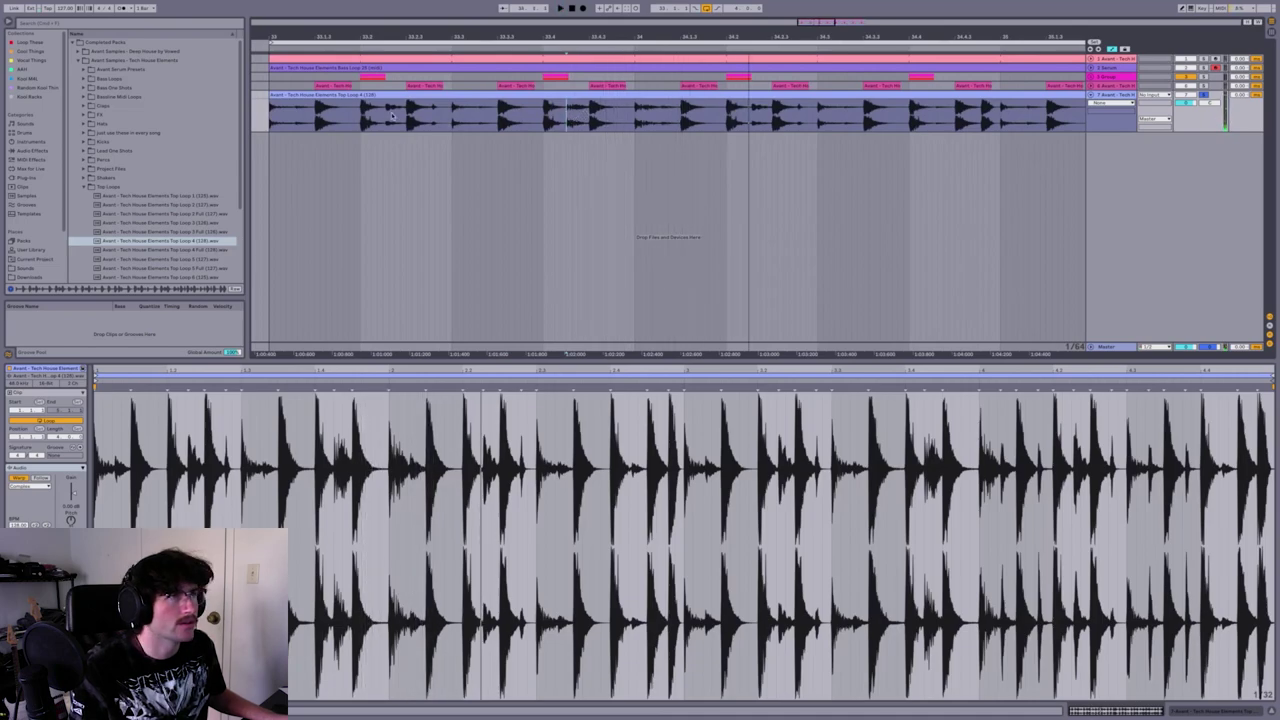
# Shift the top loop earlier from a chosen hit, repeat it to fill the range, and delete the excess past bar 37
pyautogui.moveTo(363, 113); pyautogui.dragTo(316, 114)
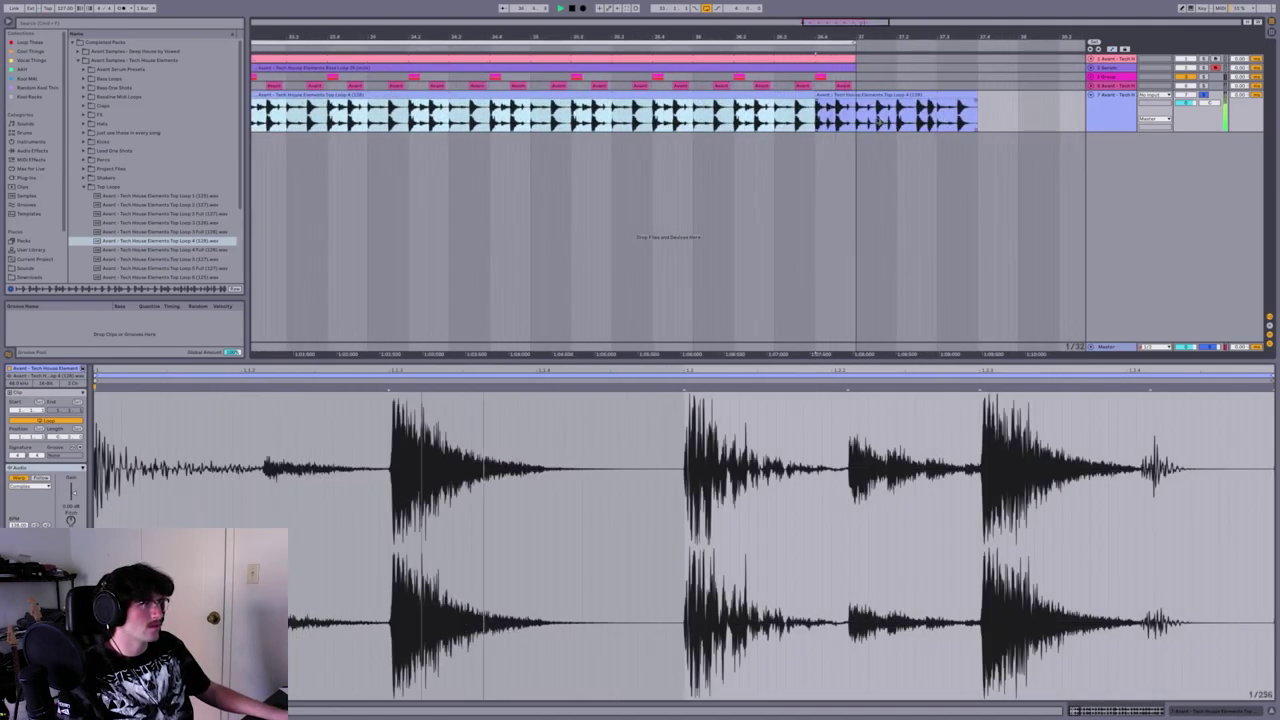
pyautogui.moveTo(857, 121); pyautogui.dragTo(1062, 121)
pyautogui.press('Delete')
pyautogui.press('space')
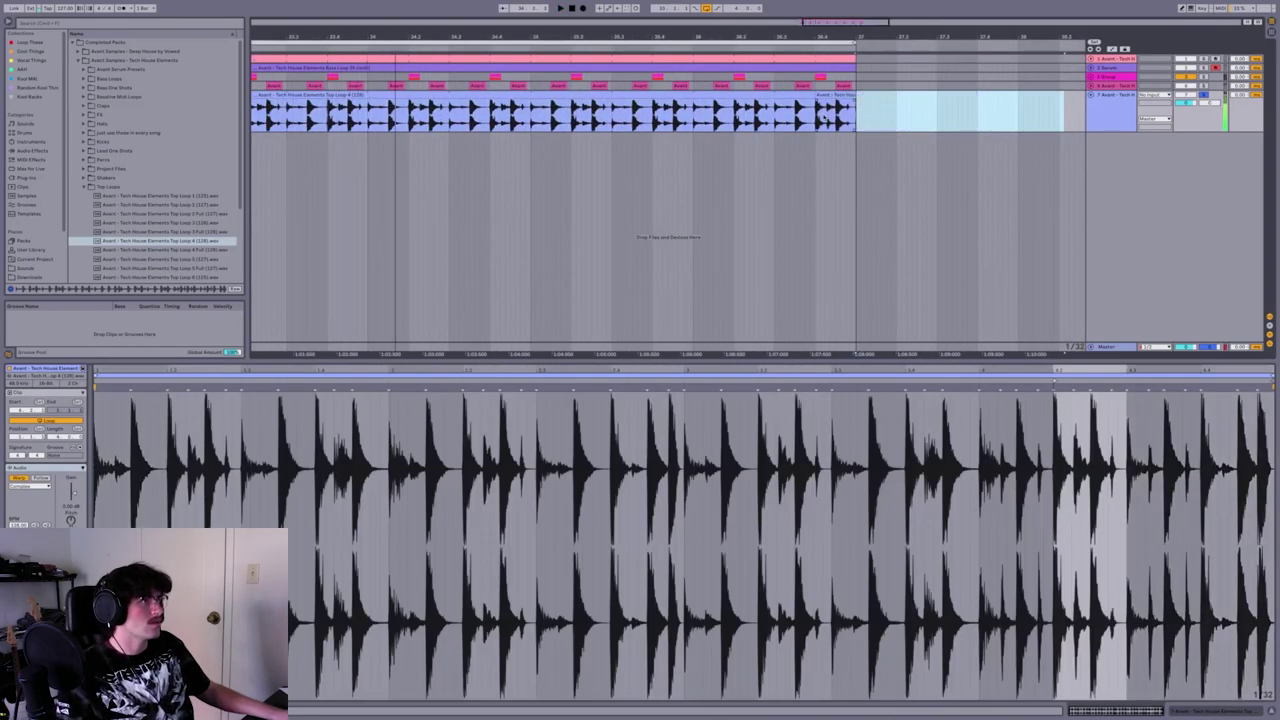
# Consolidate the trimmed top loop pieces into one clip spanning the four-bar range and play it
pyautogui.click(822, 118)
pyautogui.moveTo(827, 37); pyautogui.dragTo(828, 72)
pyautogui.press('space')
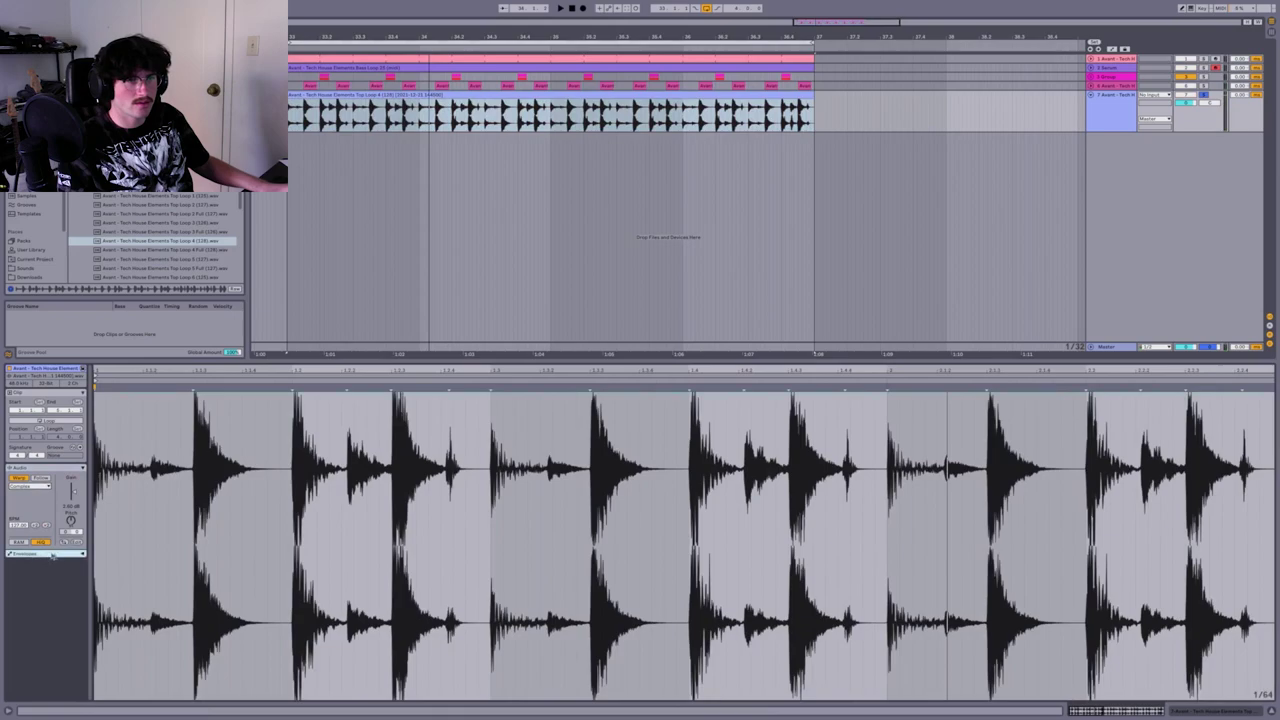
pyautogui.click(84, 554)
pyautogui.click(39, 565)
pyautogui.click(40, 566)
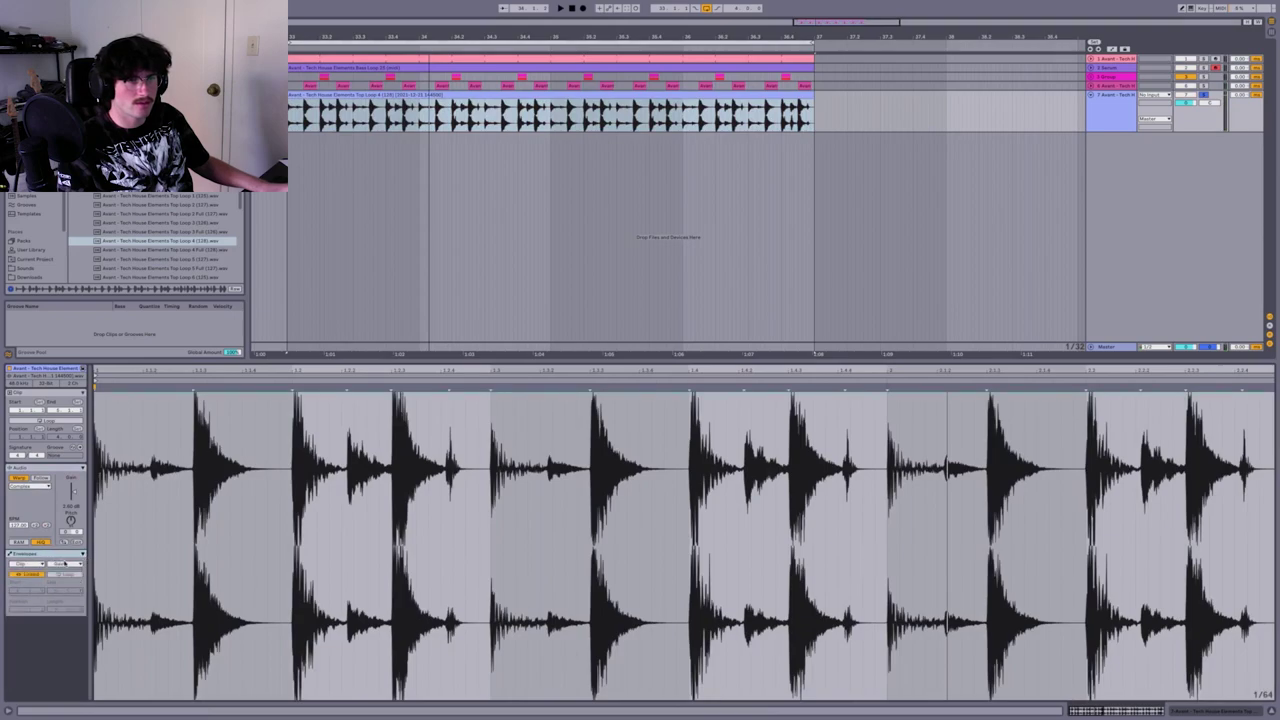
pyautogui.moveTo(163, 370); pyautogui.dragTo(190, 430)
pyautogui.moveTo(106, 371); pyautogui.dragTo(132, 510)
pyautogui.click(103, 376)
pyautogui.click(98, 400)
pyautogui.click(83, 555)
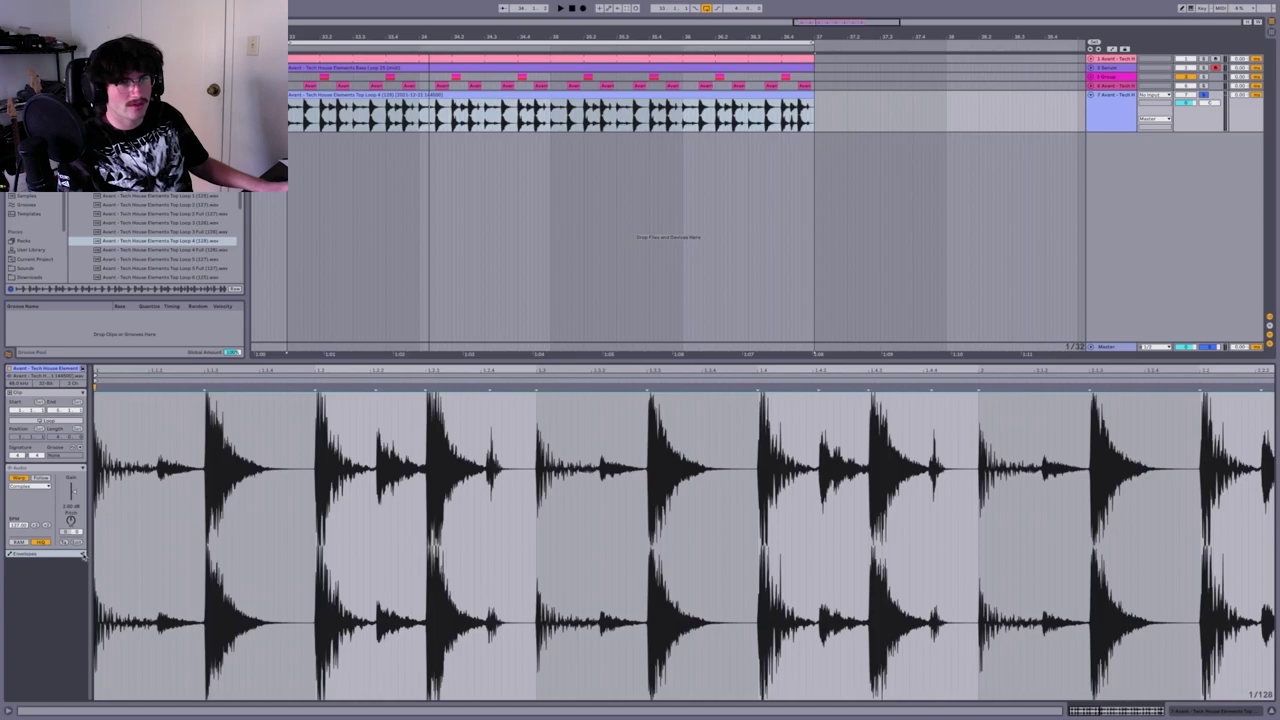
# Show the top loop clip's envelopes and choose the Clip Gain envelope for editing
pyautogui.click(83, 555)
pyautogui.click(65, 564)
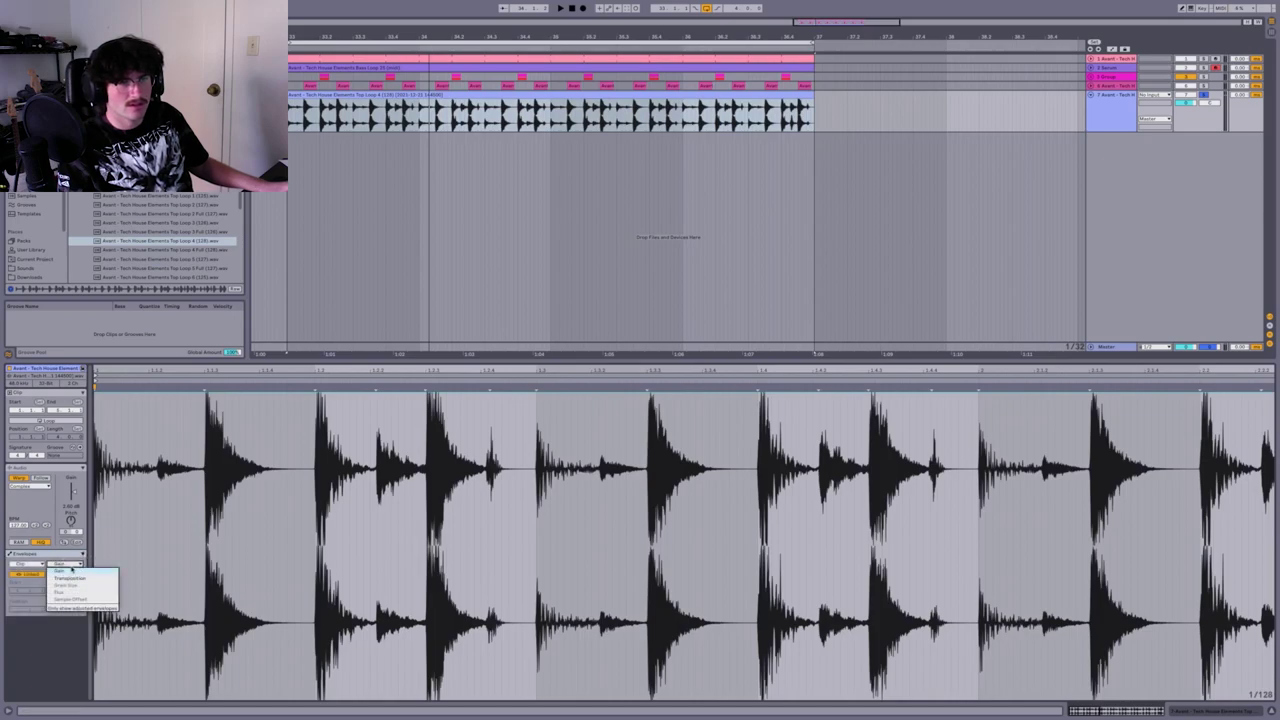
pyautogui.click(36, 564)
pyautogui.click(36, 564)
pyautogui.click(62, 565)
pyautogui.click(68, 576)
# Draw Gain envelope dips on the three loud hits at the clip's start, ramping each back up after the hit
pyautogui.moveTo(197, 443)
pyautogui.mouseDown()
pyautogui.moveTo(284, 443)
pyautogui.moveTo(216, 436)
pyautogui.mouseUp()
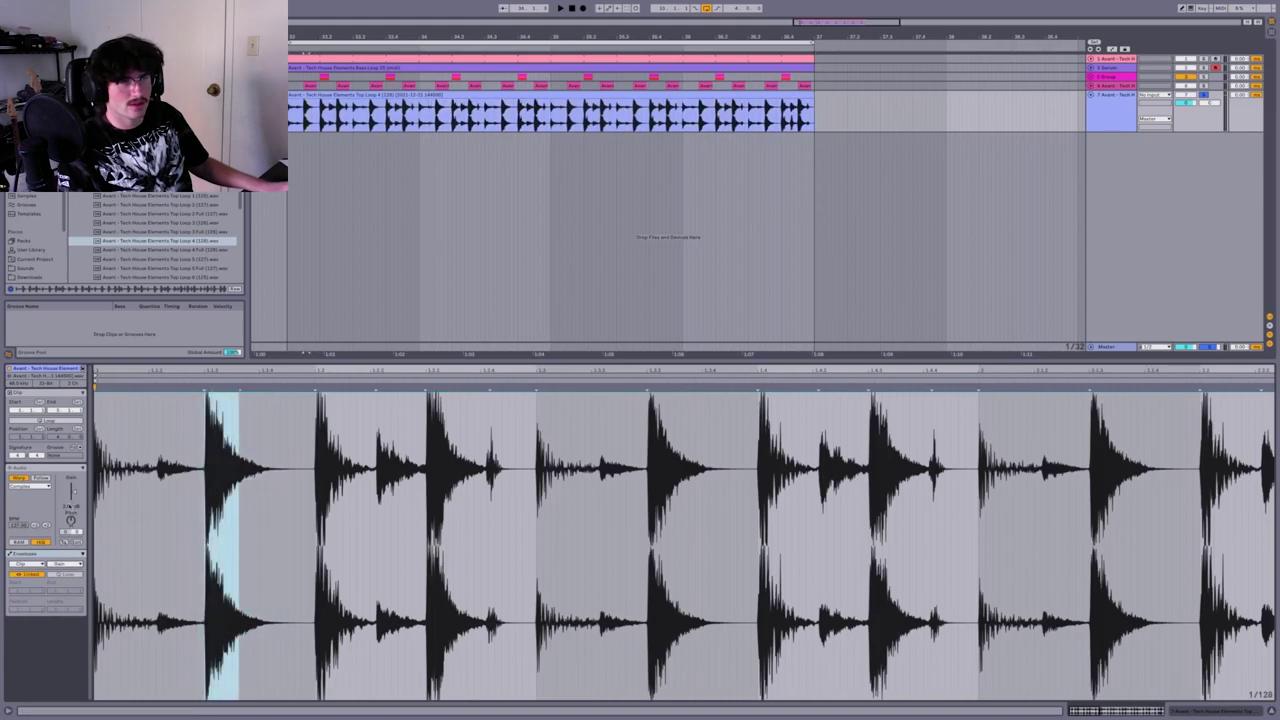
pyautogui.moveTo(71, 506); pyautogui.dragTo(71, 512)
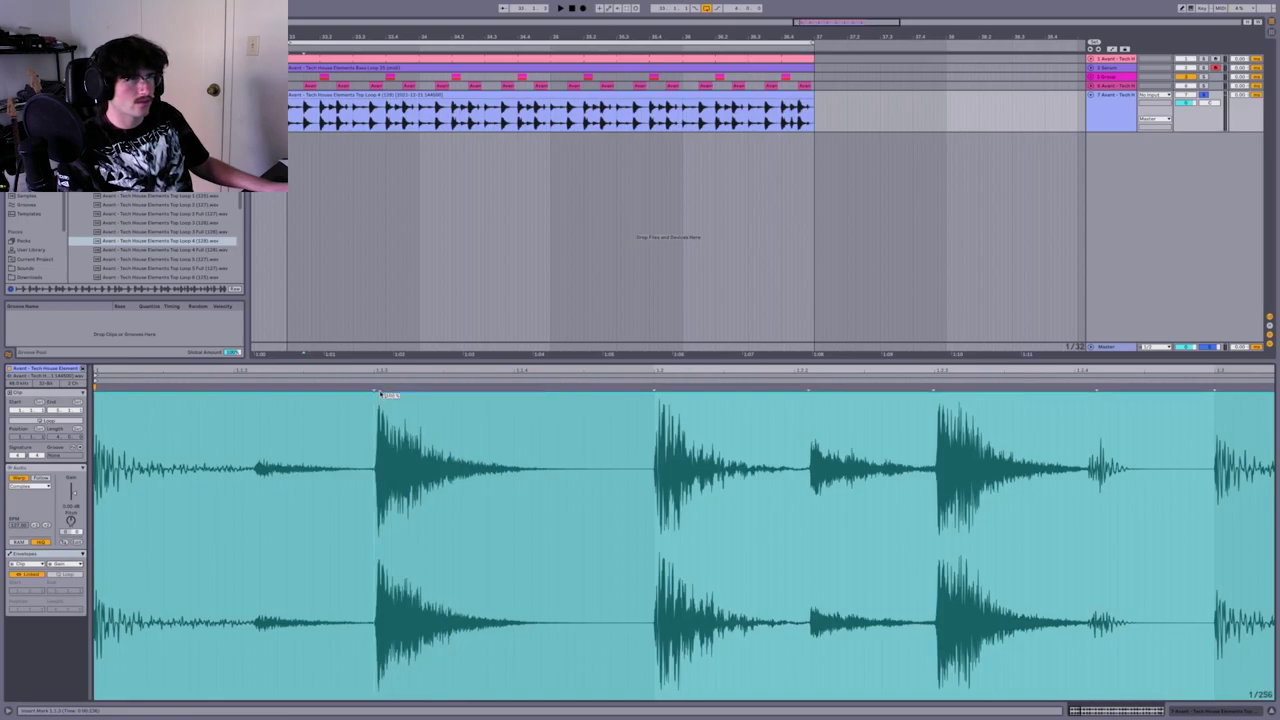
pyautogui.moveTo(382, 405); pyautogui.dragTo(383, 692)
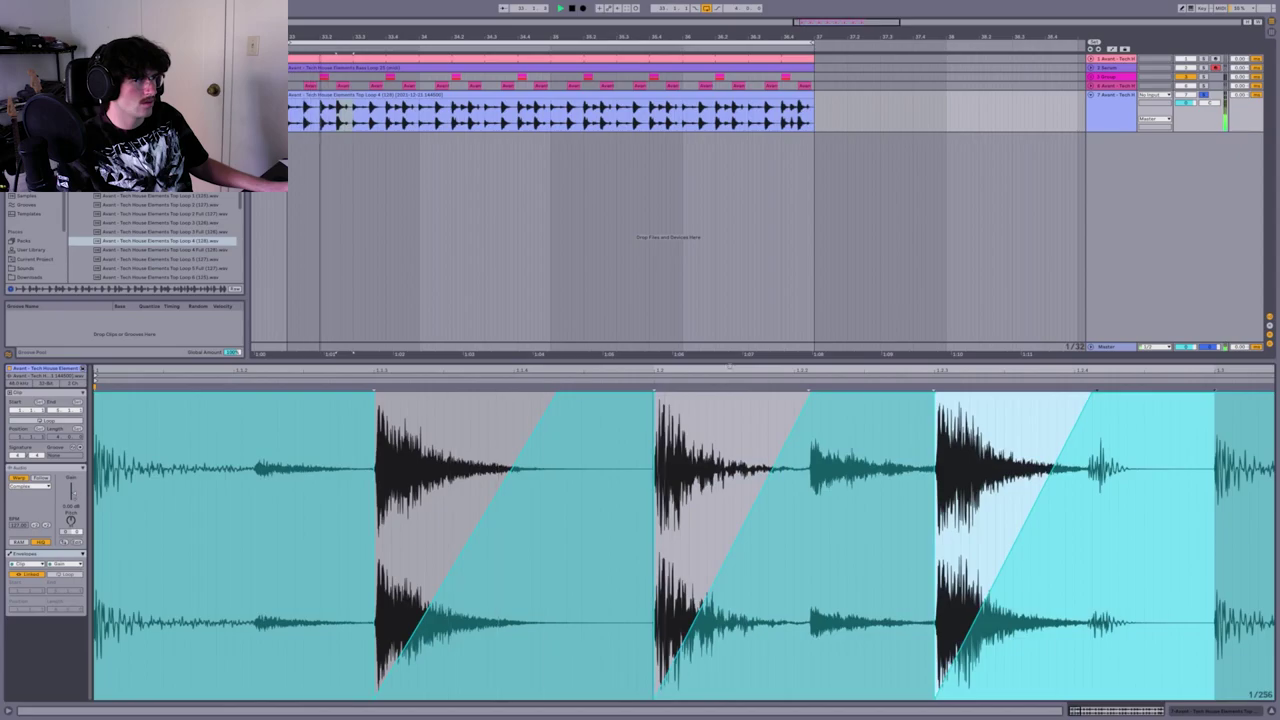
pyautogui.scroll(-10, 248, 471)
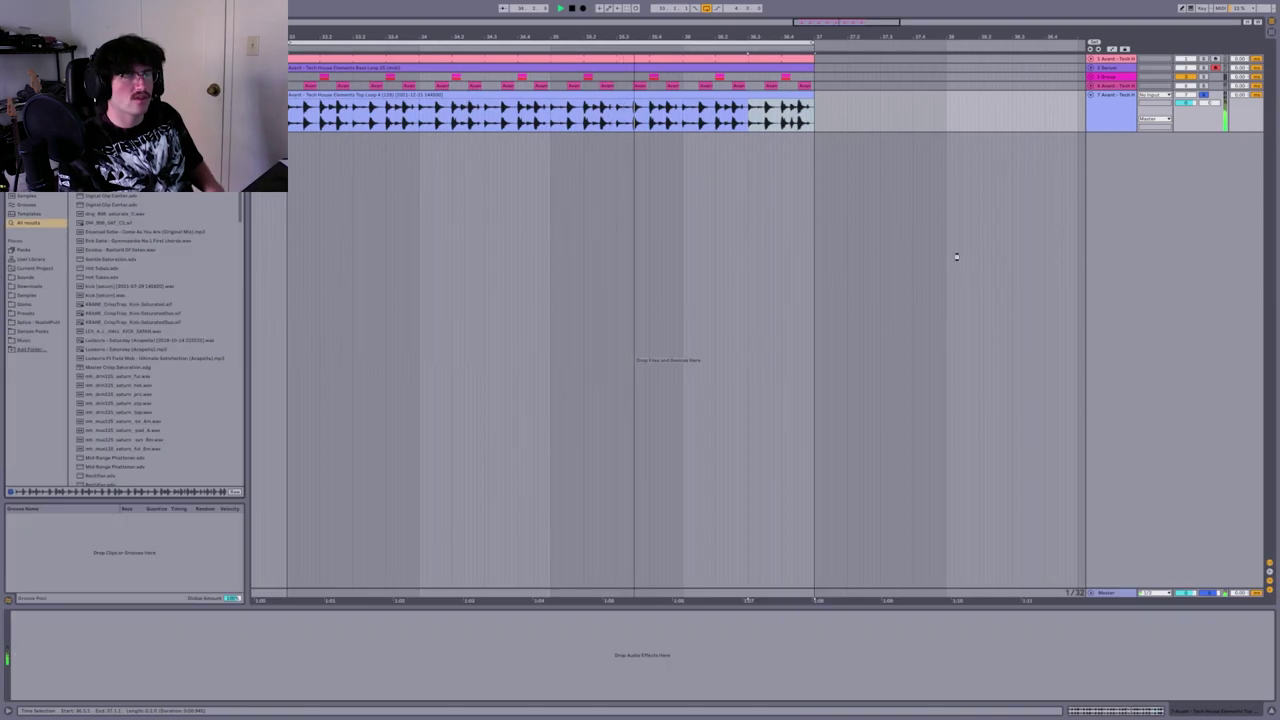
# Add a Saturator and an EQ Eight to the top loop track and adjust the EQ's first band
pyautogui.press('Return')
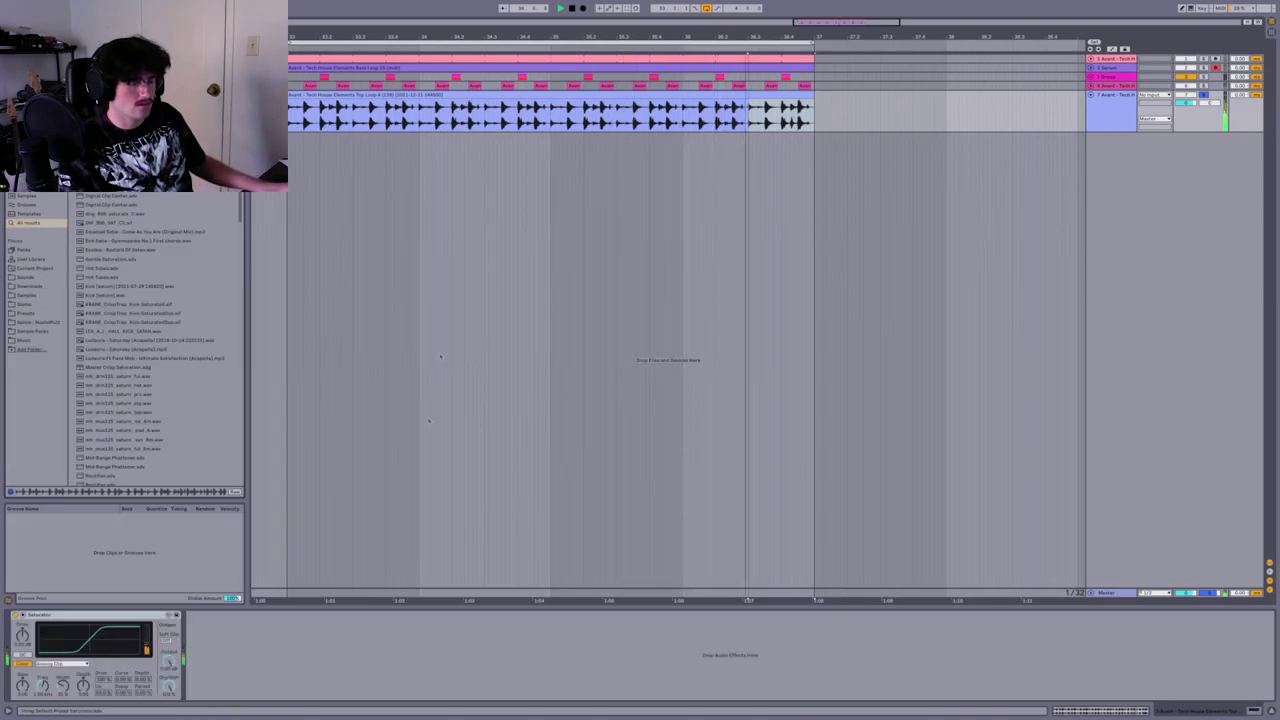
pyautogui.hotkey('ctrl', 'f')
pyautogui.write('eq')
pyautogui.press('Return')
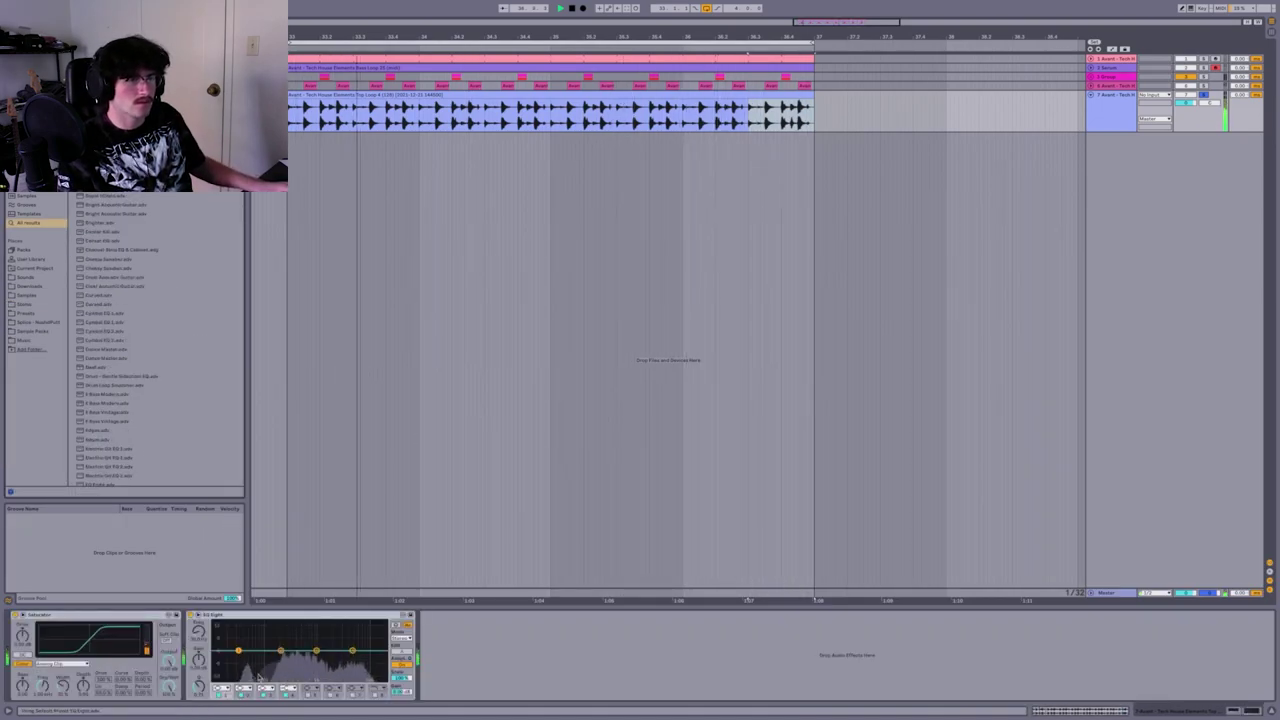
pyautogui.click(221, 688)
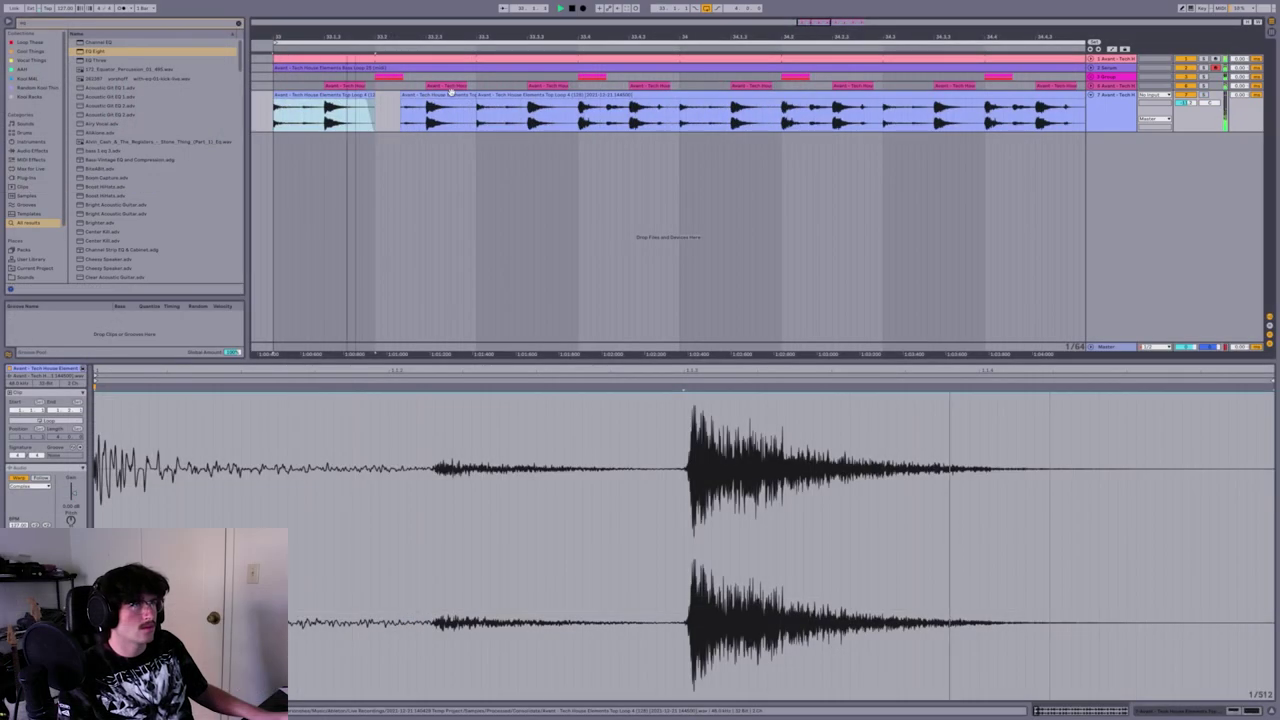
# Play the chopped top loop around 33.3, split it at 33.3.3 and delete the piece between 33.3 and the split
pyautogui.click(480, 96)
pyautogui.press('space')
pyautogui.press('space')
pyautogui.press('space')
pyautogui.click(527, 118)
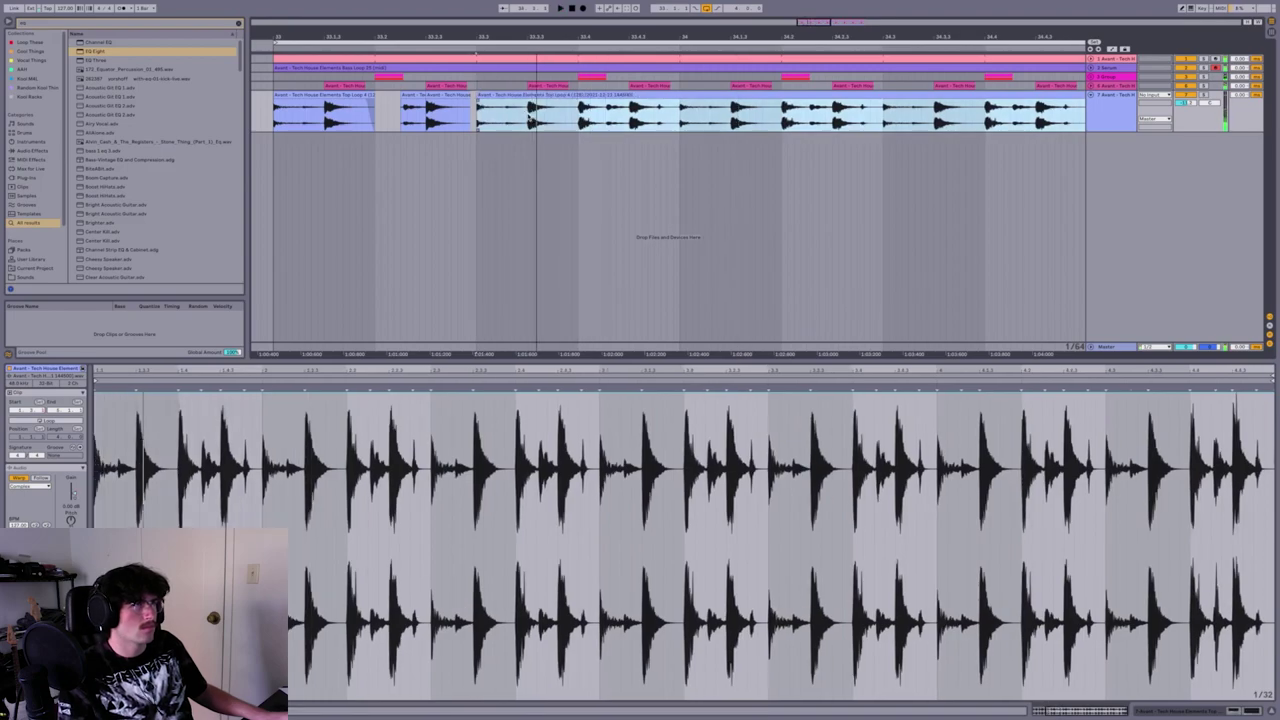
pyautogui.hotkey('ctrl', 'e')
pyautogui.click(506, 118)
pyautogui.press('Delete')
pyautogui.click(540, 96)
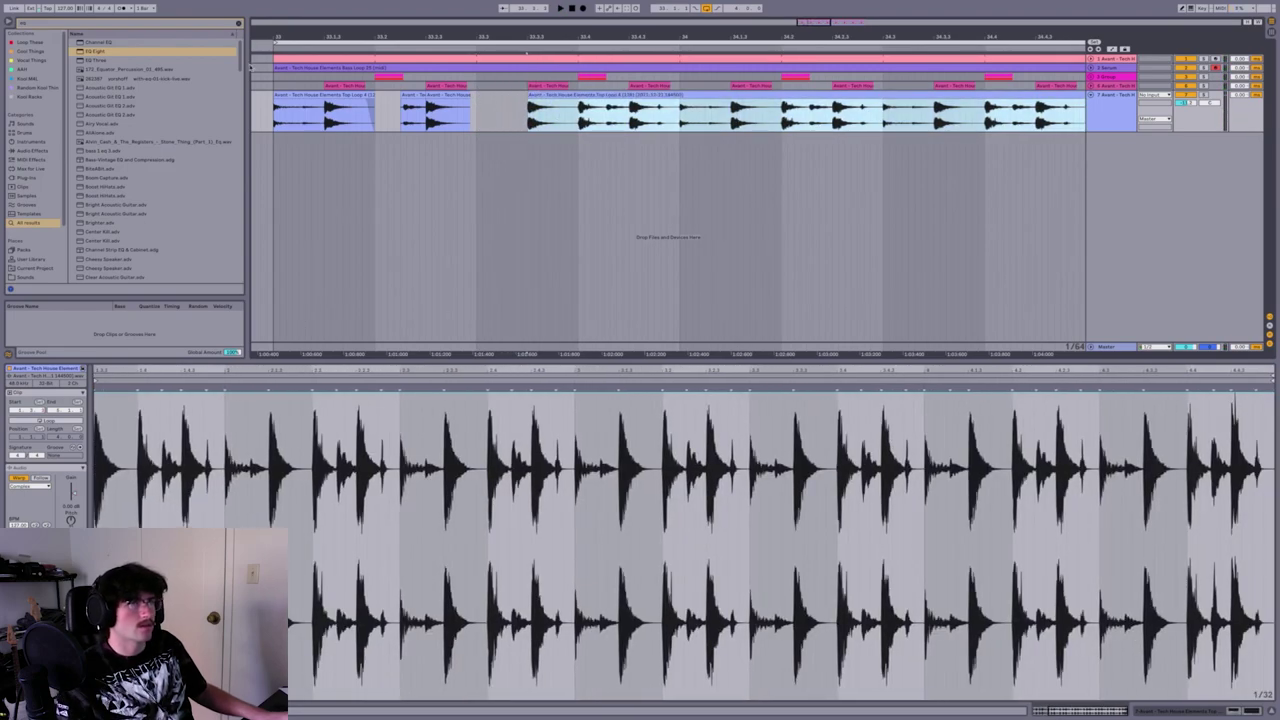
# Browse the sample packs to the Hats folder of the Avant Samples Tech-House Elements pack
pyautogui.scroll(-3, 35, 200)
pyautogui.click(35, 260)
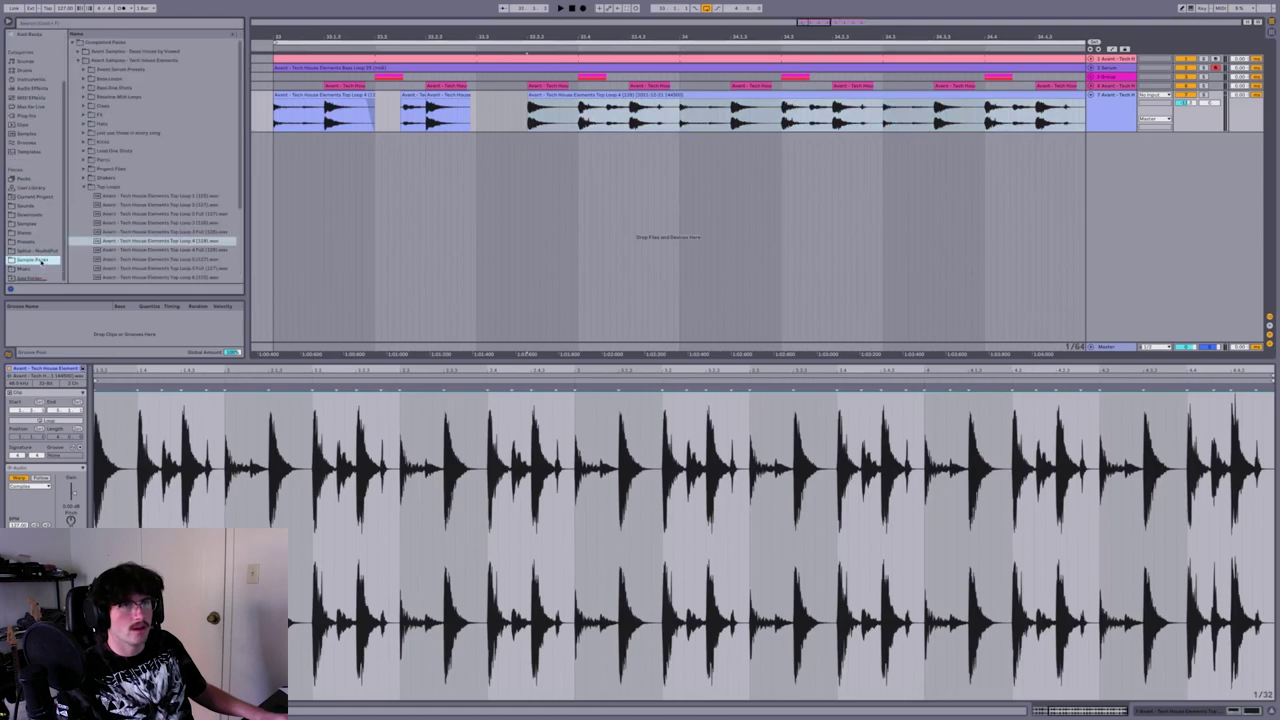
pyautogui.scroll(-3, 142, 231)
pyautogui.click(84, 110)
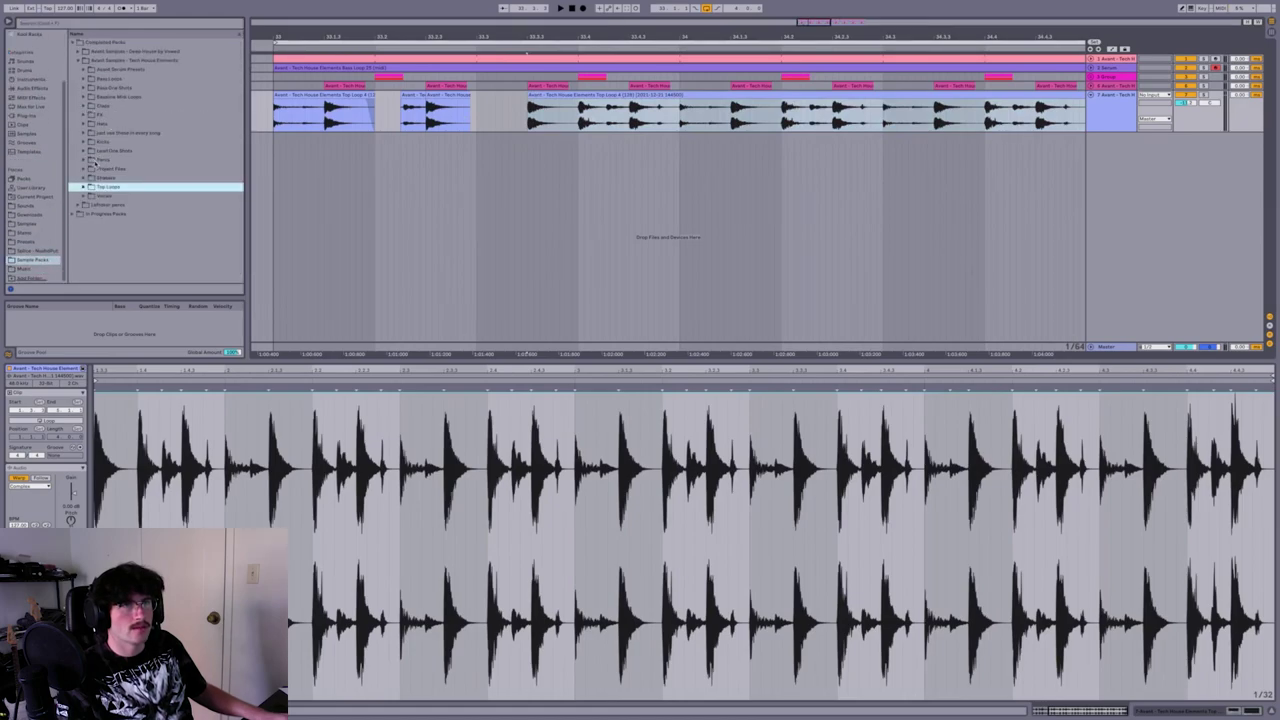
pyautogui.click(84, 123)
# Audition several hat samples and place Hat 4 on a new audio track in the gap before the top loop's 33.3.3 hit
pyautogui.click(127, 187)
pyautogui.click(133, 169)
pyautogui.click(143, 142)
pyautogui.click(151, 159)
pyautogui.moveTo(155, 160); pyautogui.dragTo(505, 145)
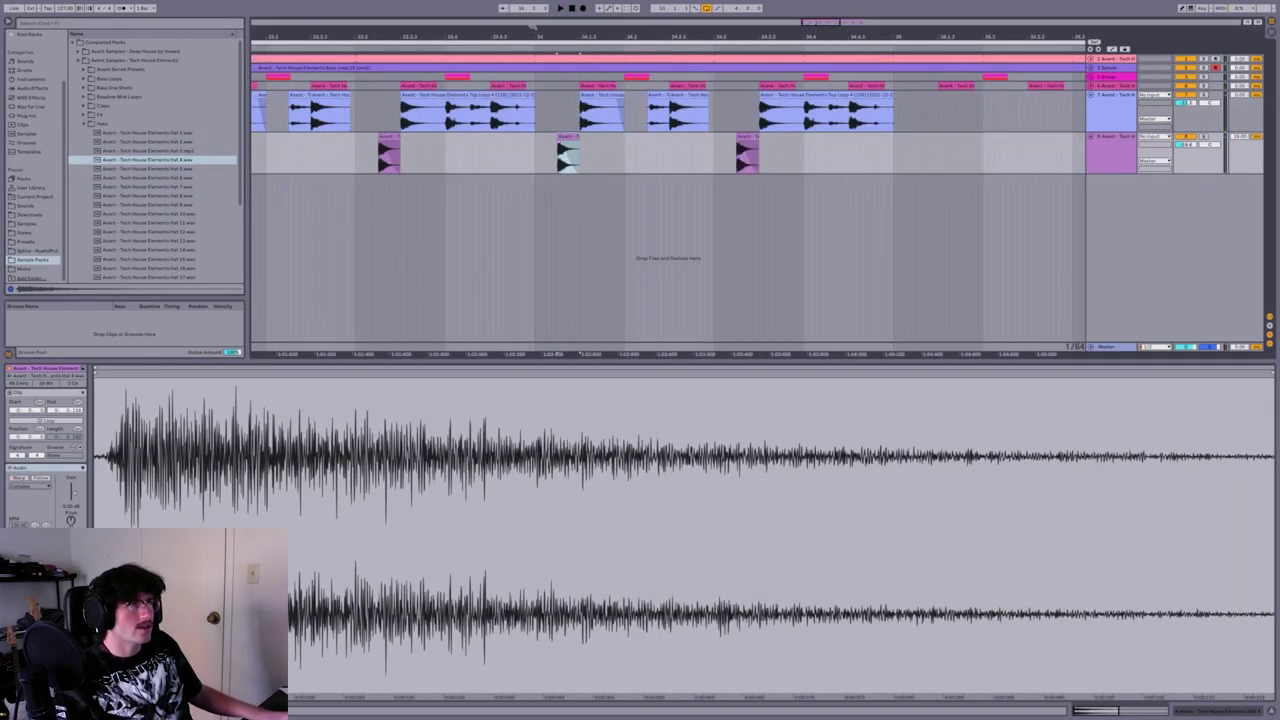
# Extend the start of the first top loop piece in bar 34 so it lines up with the hat's start
pyautogui.moveTo(532, 28); pyautogui.dragTo(623, 16)
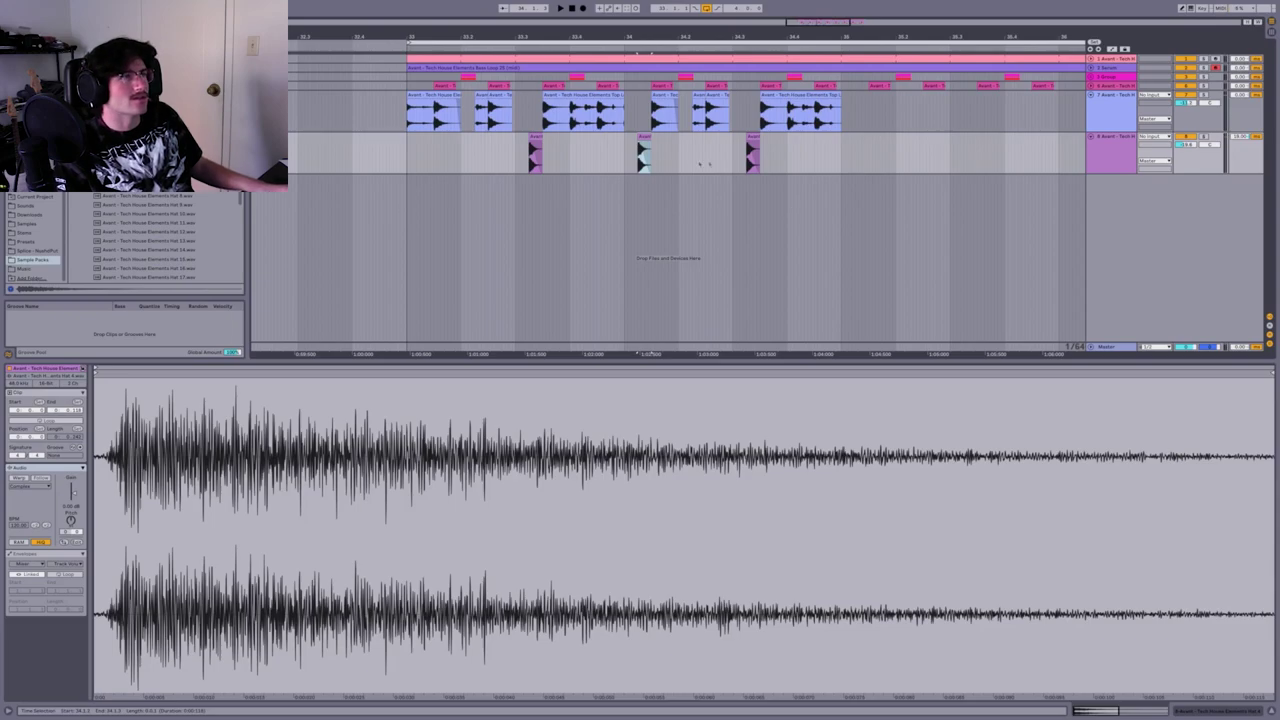
pyautogui.moveTo(643, 36); pyautogui.dragTo(643, 40)
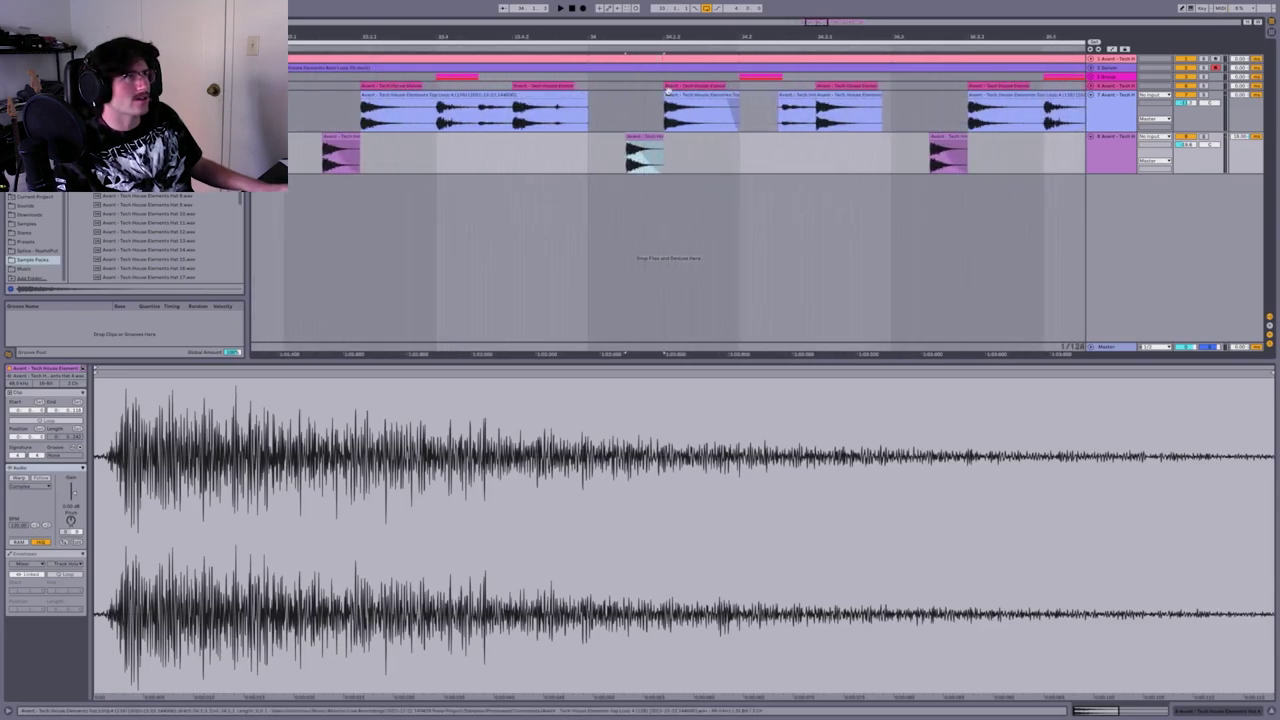
pyautogui.click(657, 86)
pyautogui.moveTo(646, 96); pyautogui.dragTo(626, 96)
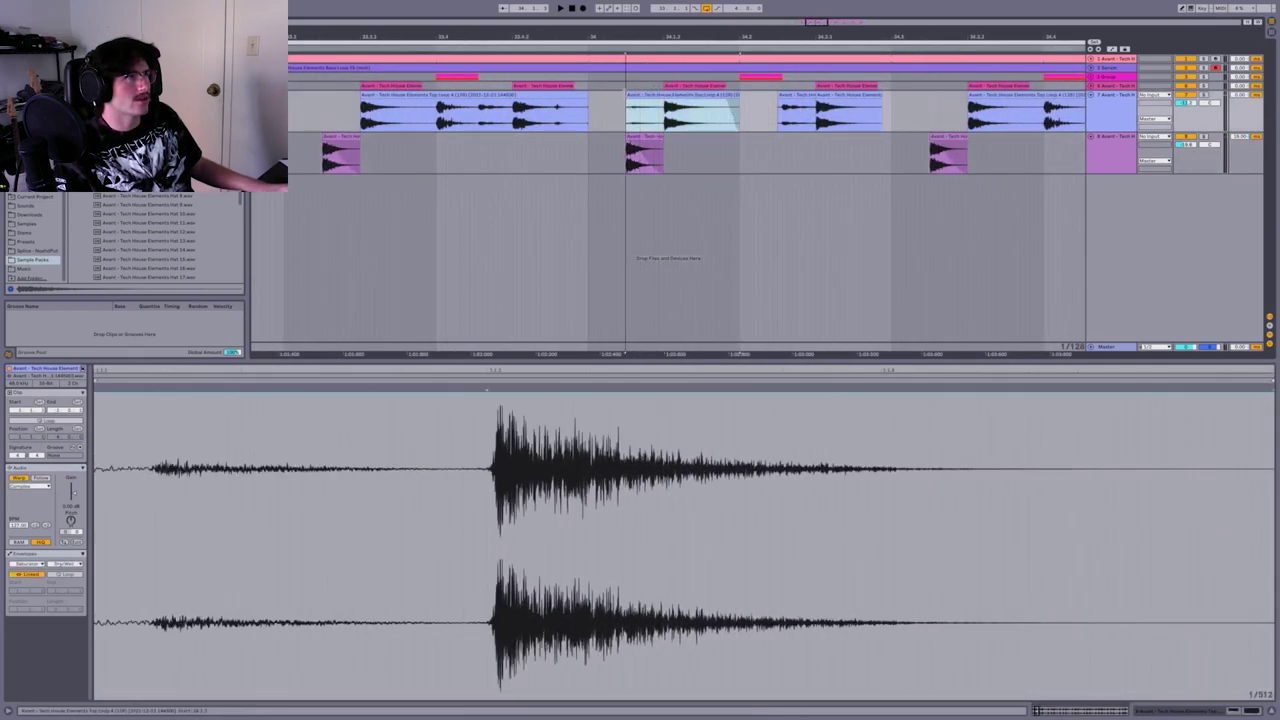
pyautogui.moveTo(631, 38); pyautogui.dragTo(631, 46)
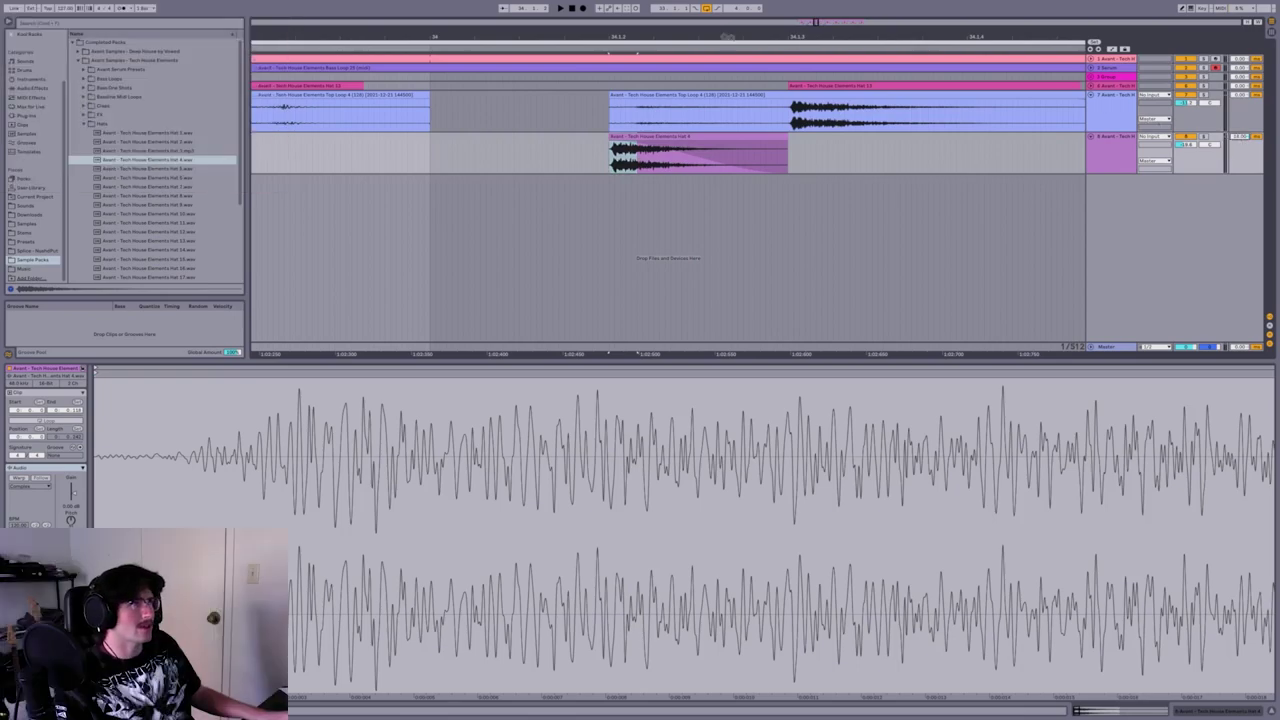
pyautogui.moveTo(716, 36)
pyautogui.mouseDown()
pyautogui.moveTo(716, 48)
pyautogui.moveTo(716, 20)
pyautogui.moveTo(700, 70)
pyautogui.mouseUp()
# Play the looped groove and solo the top loop track to examine how its chopped hits sound
pyautogui.click(561, 112)
pyautogui.press('space')
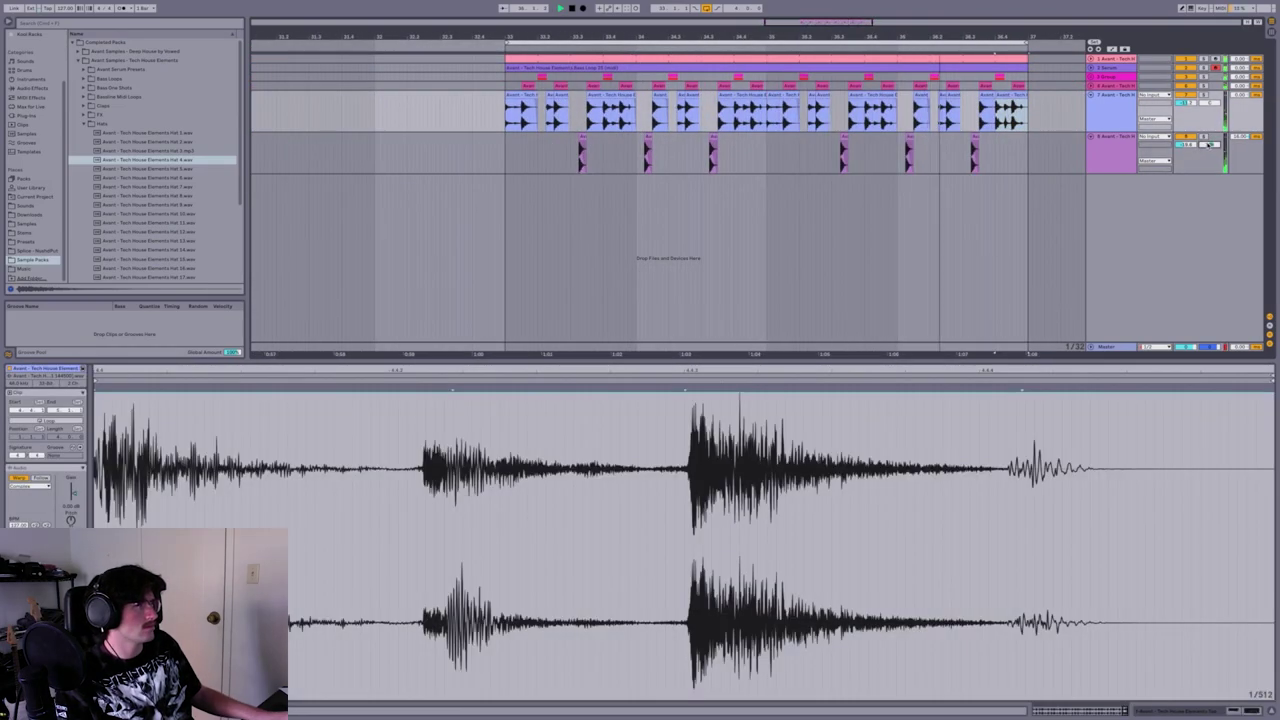
pyautogui.click(547, 118)
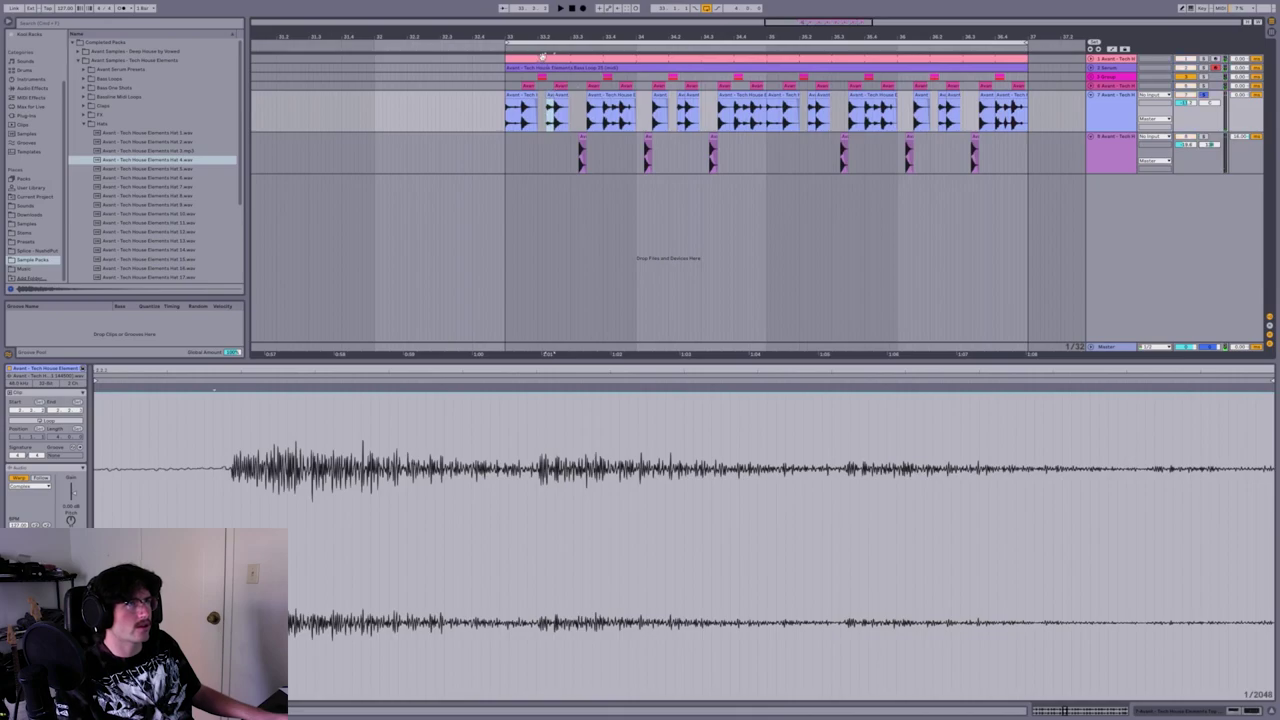
pyautogui.press('space')
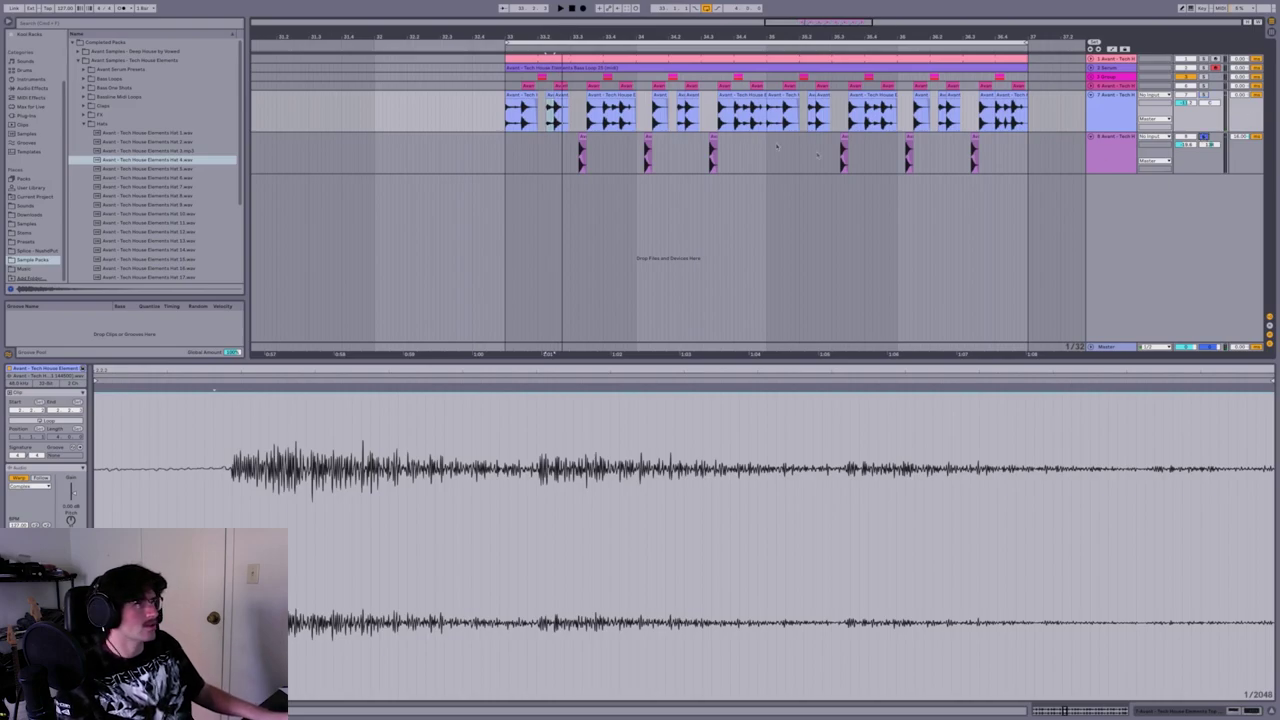
# Play the groove from the first hat in repeated passes and adjust the hat track's panning
pyautogui.click(581, 152)
pyautogui.press('space')
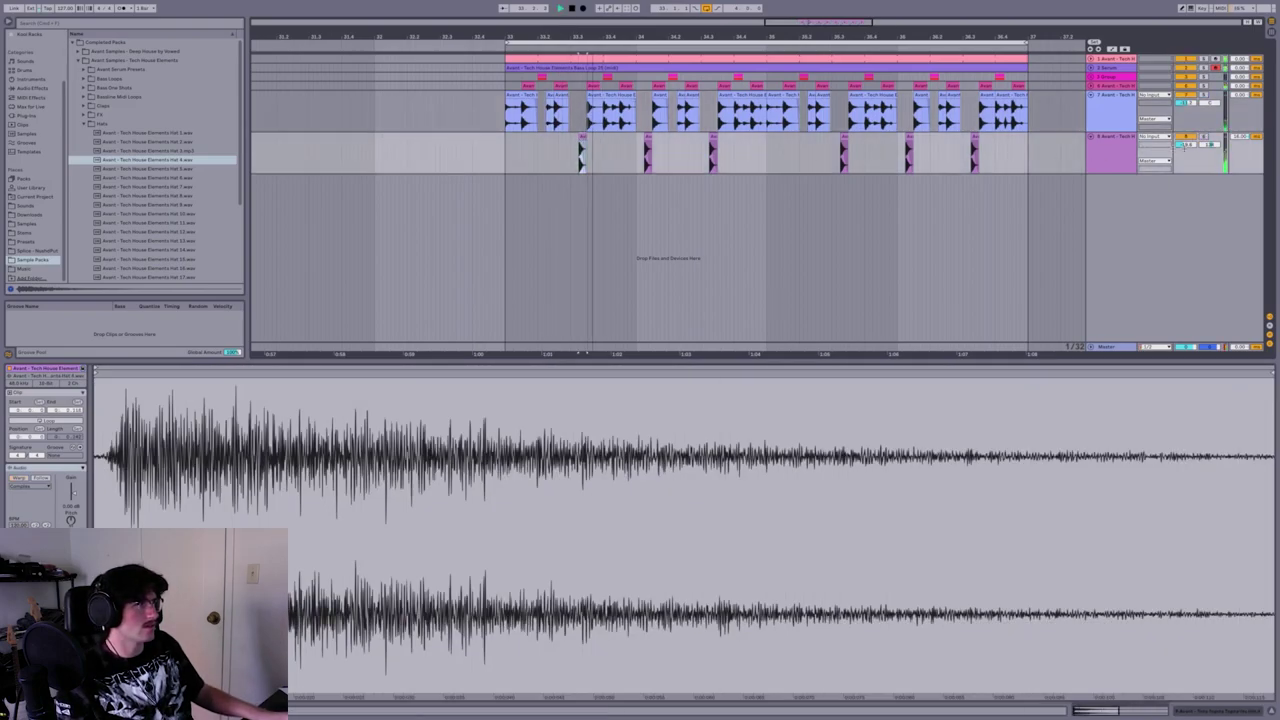
pyautogui.press('space')
pyautogui.press('space')
pyautogui.press('space')
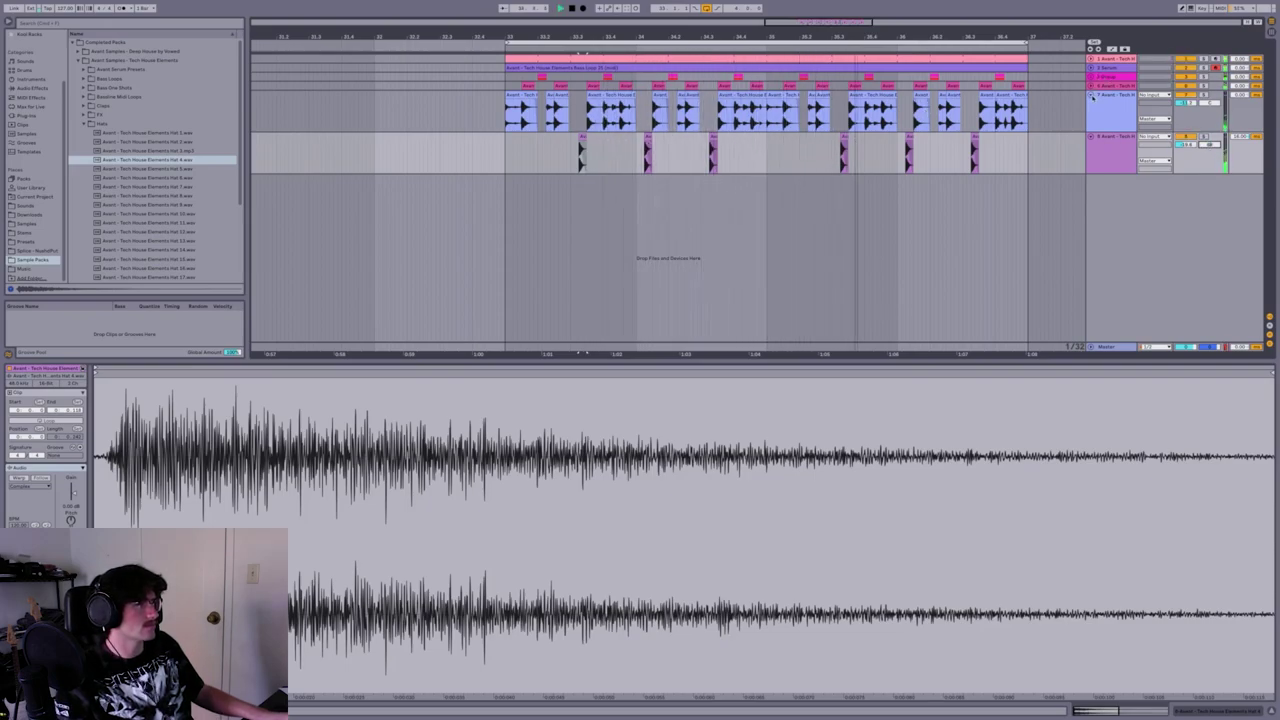
# Copy the Duck Buddy device from the Serum track to the top loop track, adjust its Length and play the result
pyautogui.click(1110, 68)
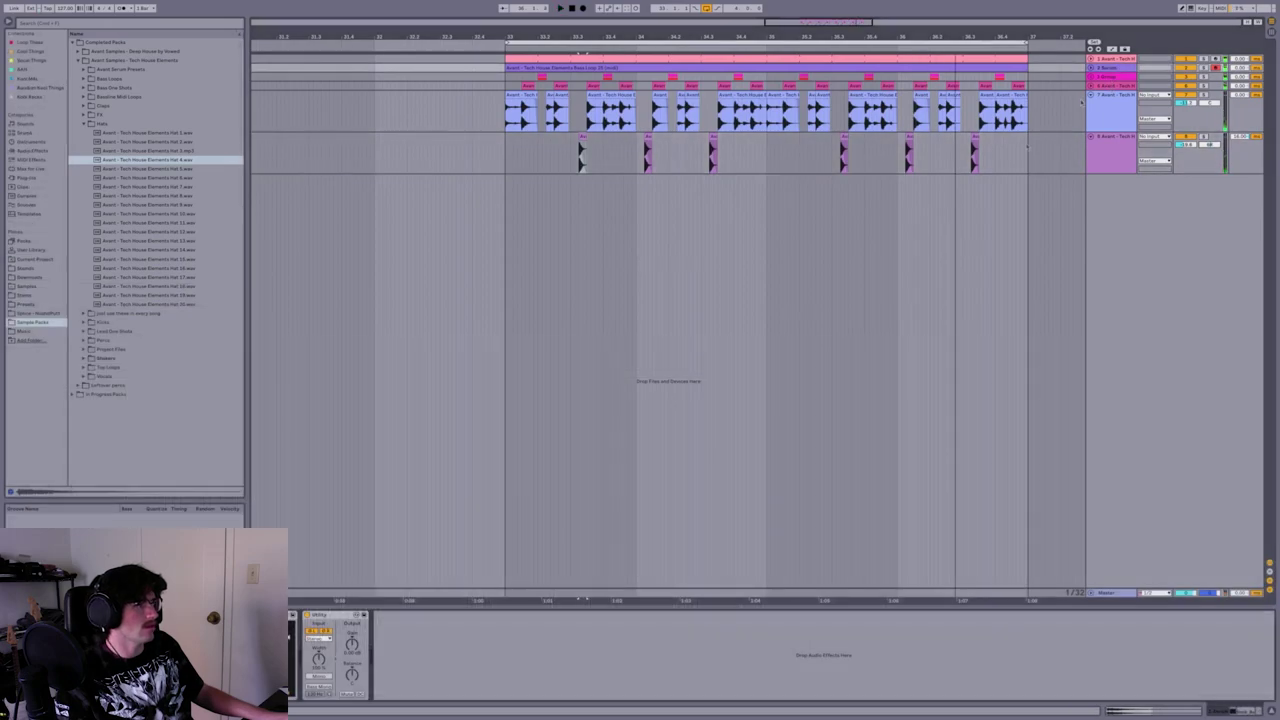
pyautogui.click(1105, 115)
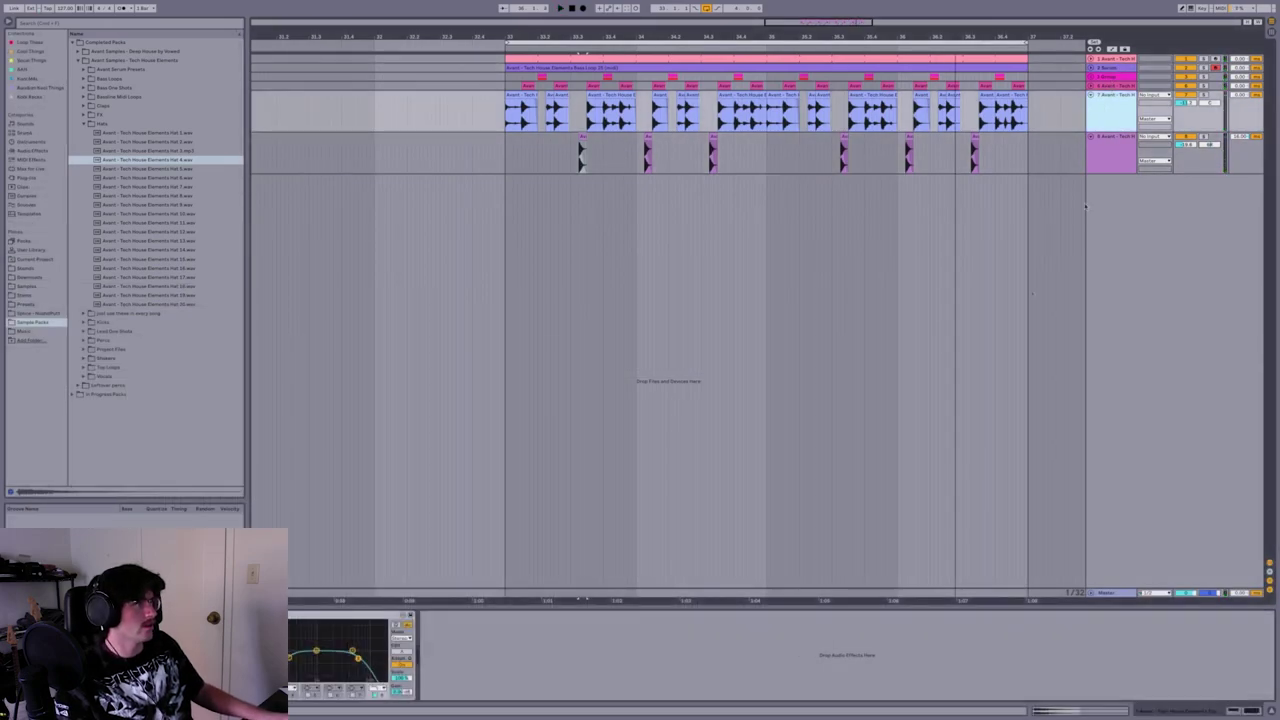
pyautogui.press('super+v')
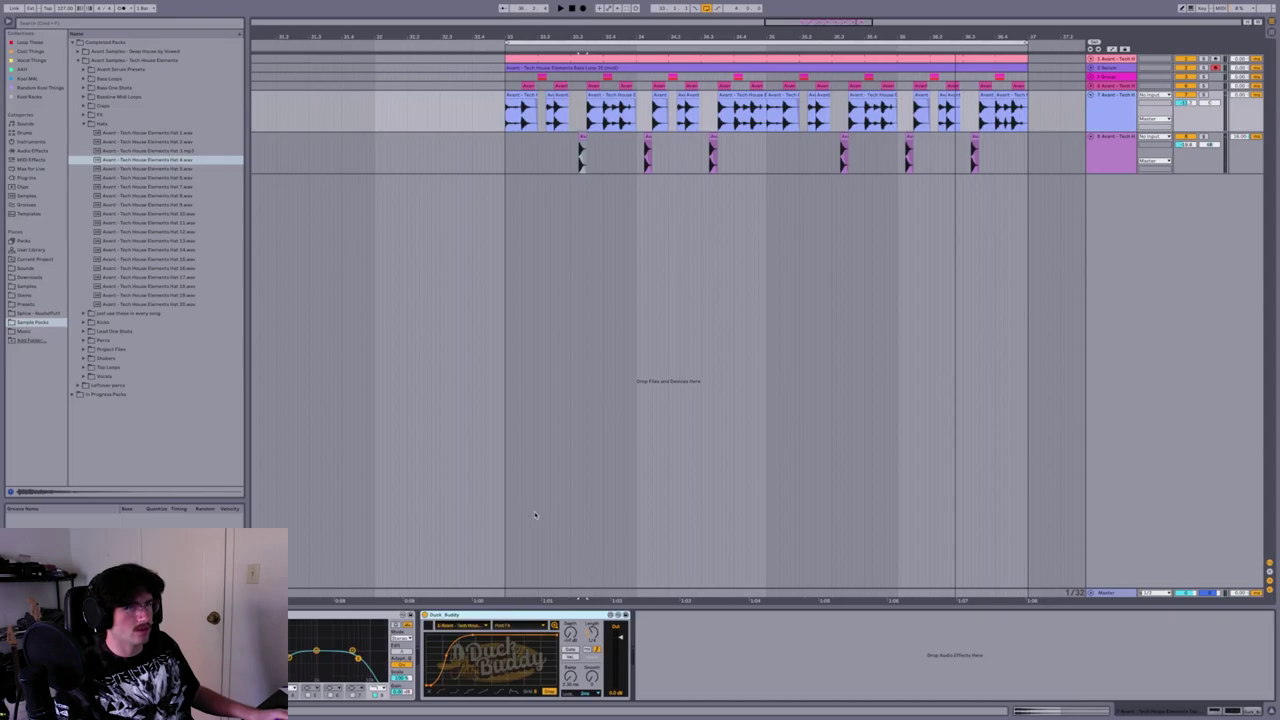
pyautogui.click(589, 635)
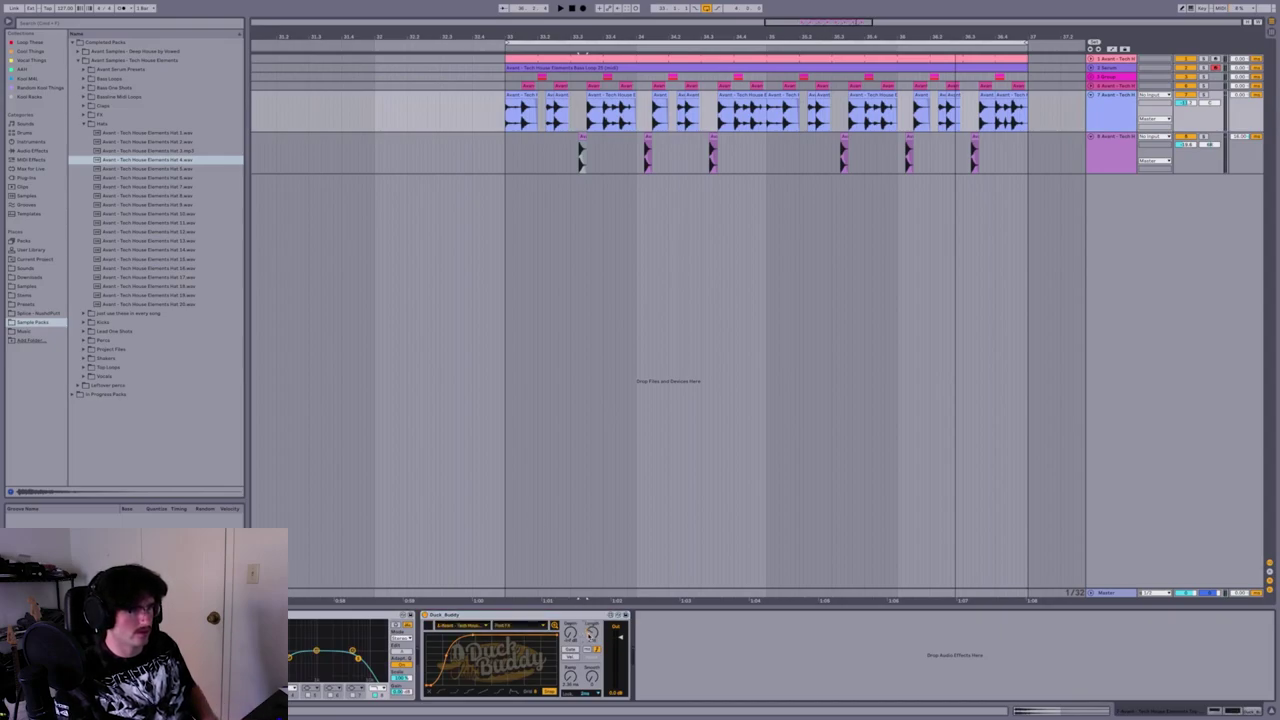
pyautogui.press('space')
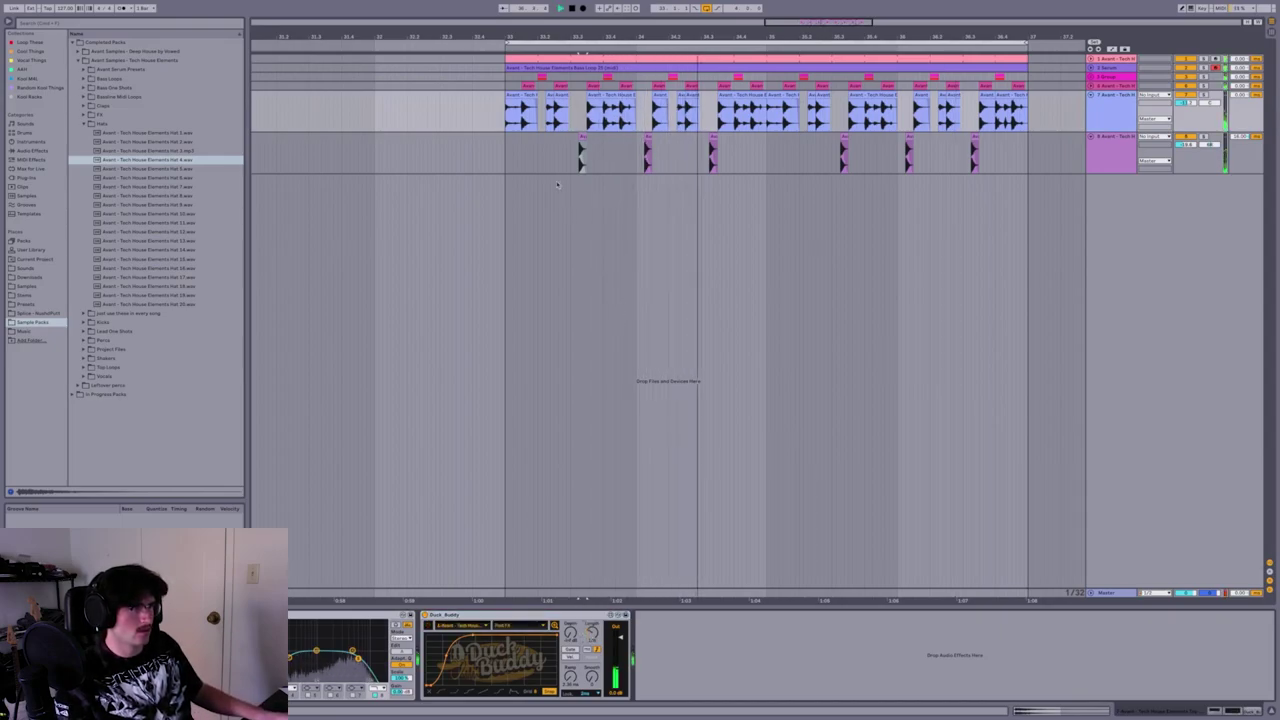
pyautogui.press('space')
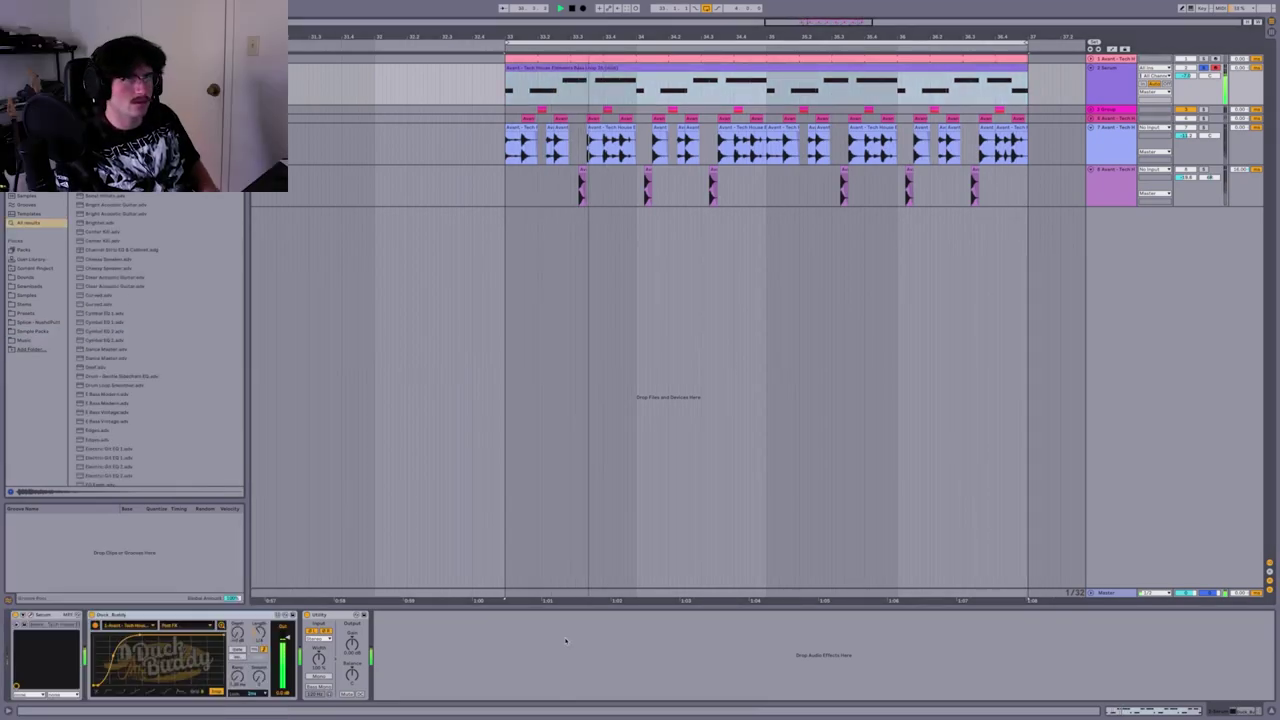
# Add an EQ Eight to the bass track, place it directly after Serum and group both in an Instrument Rack
pyautogui.press('Return')
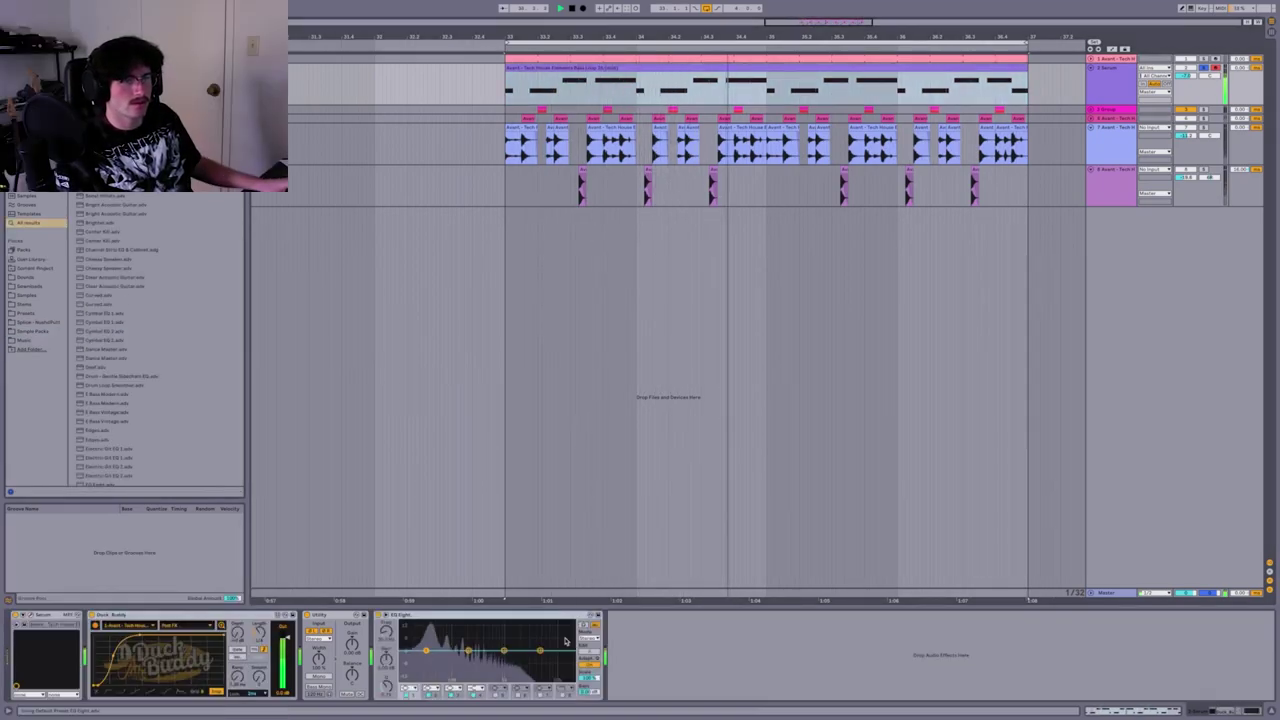
pyautogui.moveTo(400, 615); pyautogui.dragTo(30, 648)
pyautogui.click(17, 648)
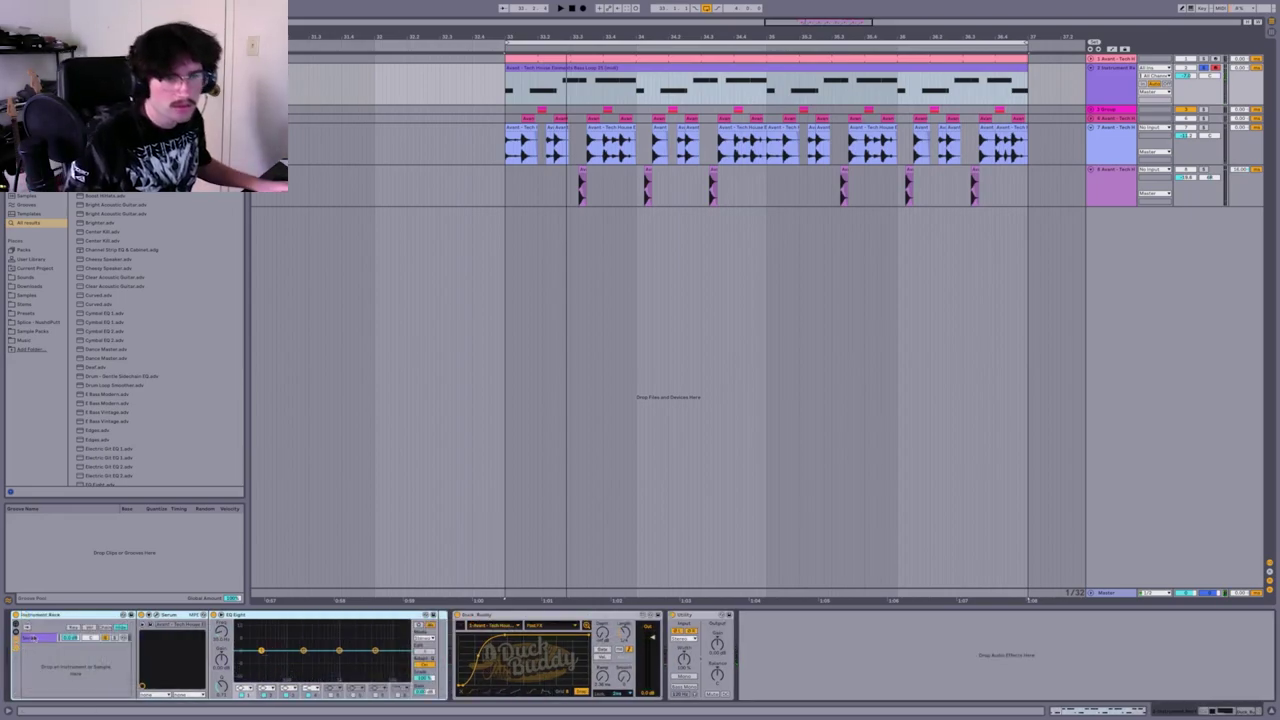
# Duplicate the Serum chain inside the Instrument Rack and close the Serum window
pyautogui.click(36, 638)
pyautogui.hotkey('ctrl', 'd')
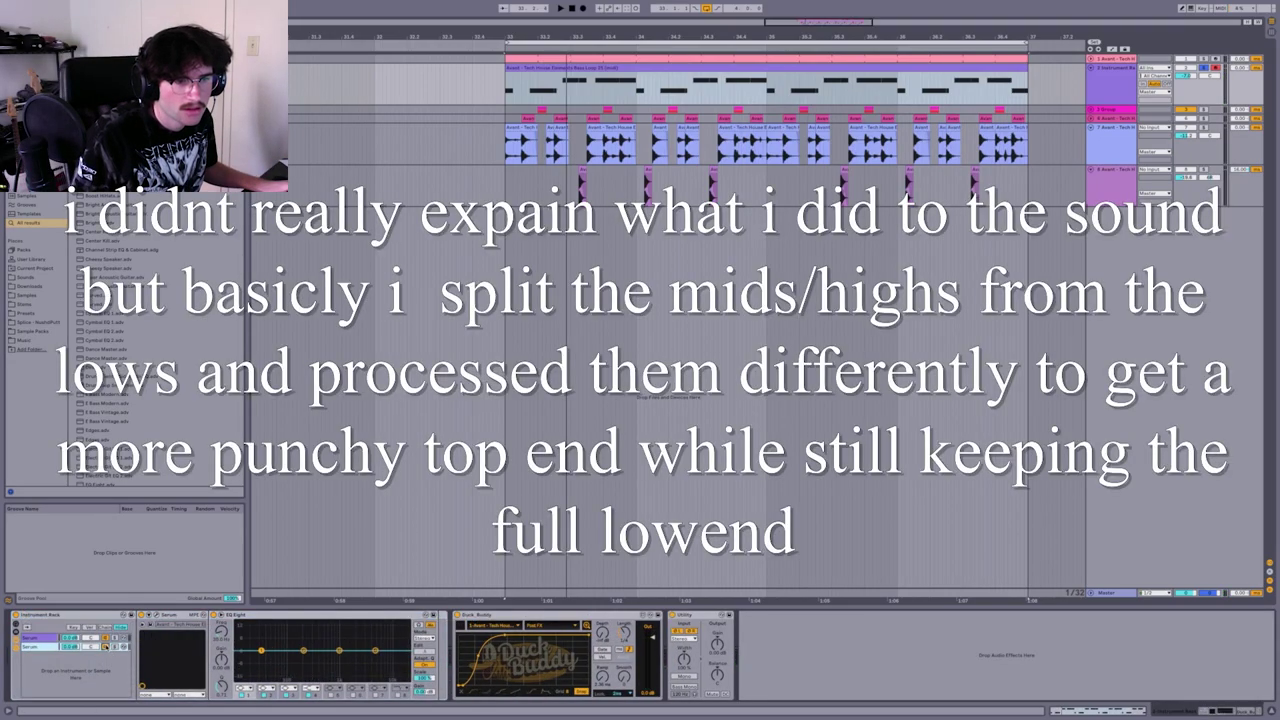
pyautogui.press('space')
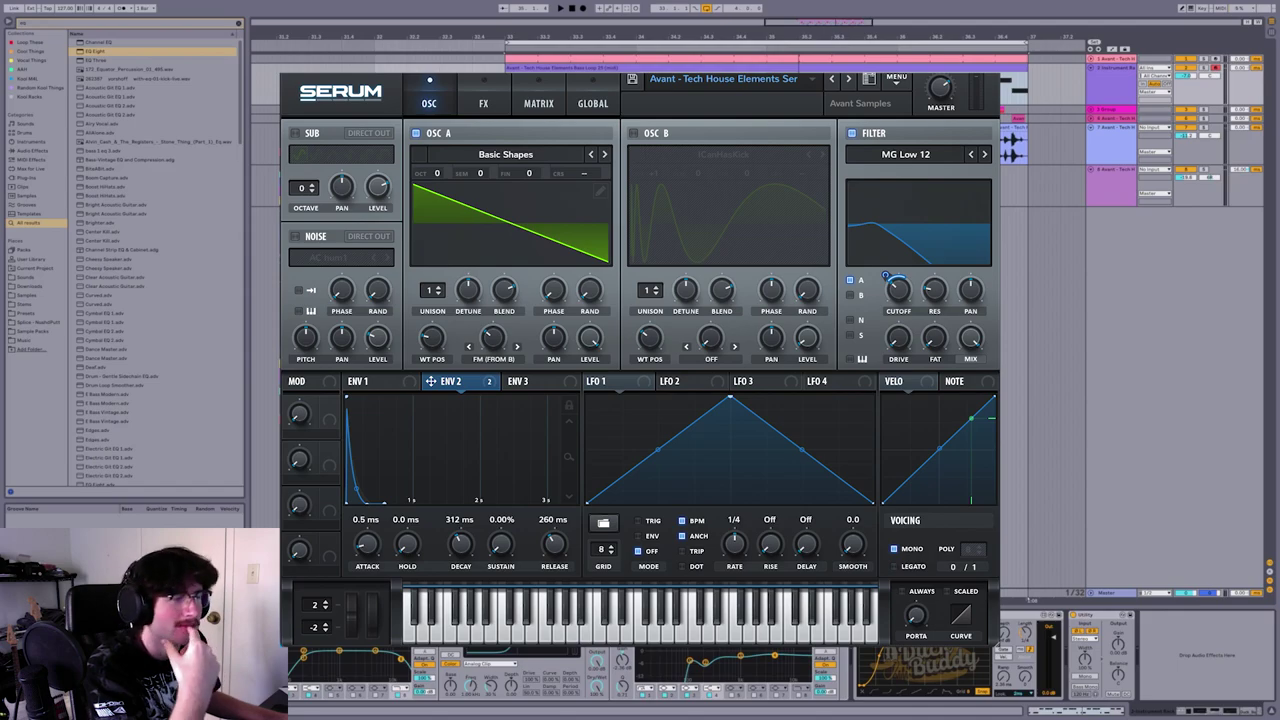
pyautogui.press('super+w')
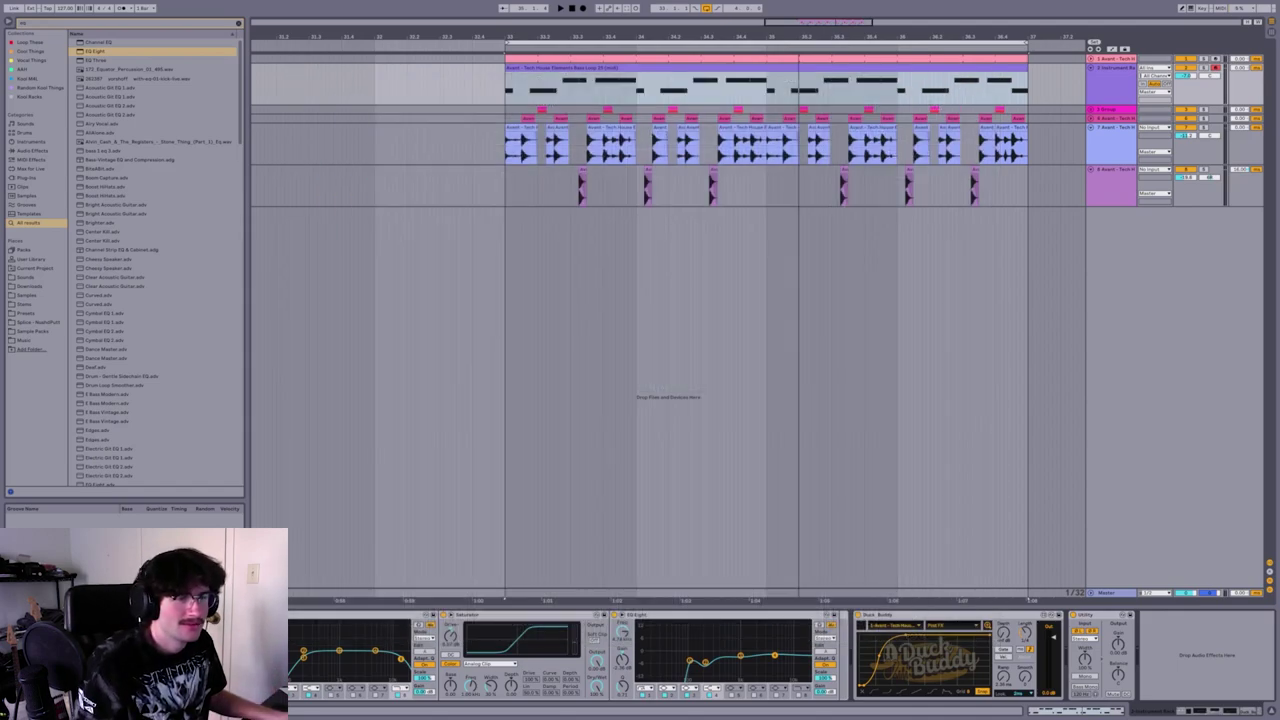
# Start playback, add a Glue Compressor to the bass track and place it directly before Duck Buddy
pyautogui.press('space')
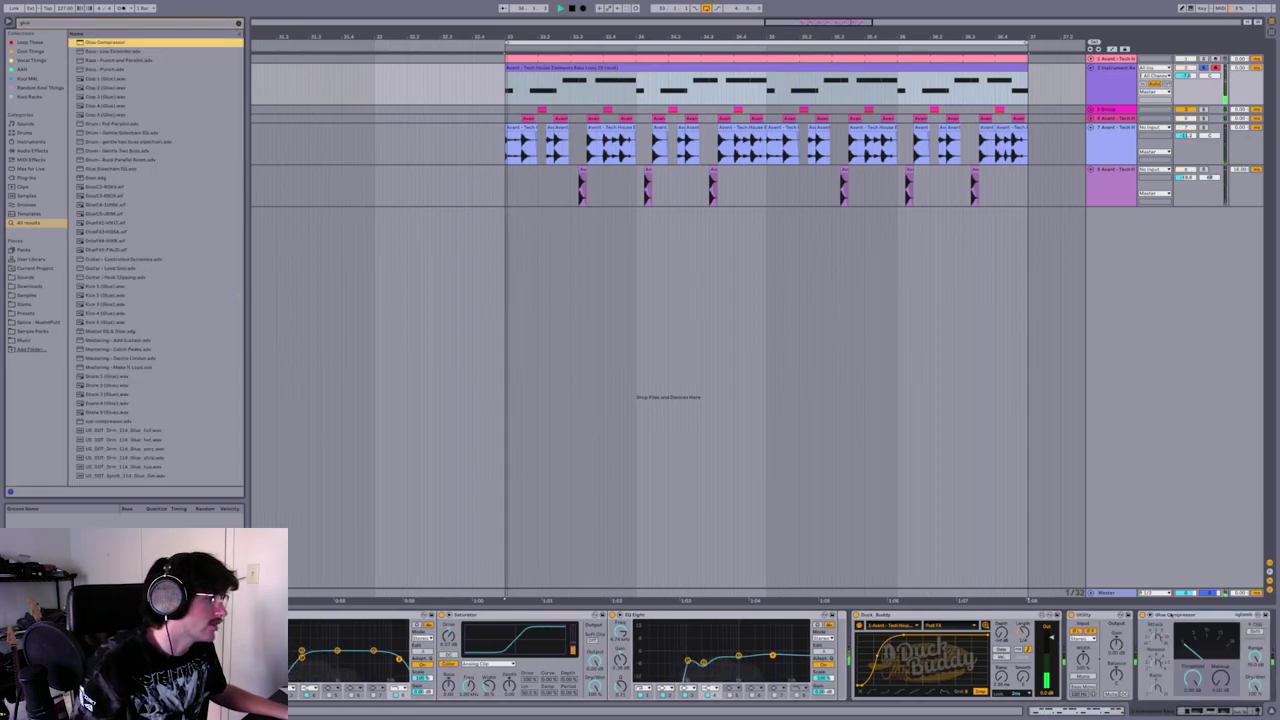
pyautogui.moveTo(1178, 615); pyautogui.dragTo(875, 629)
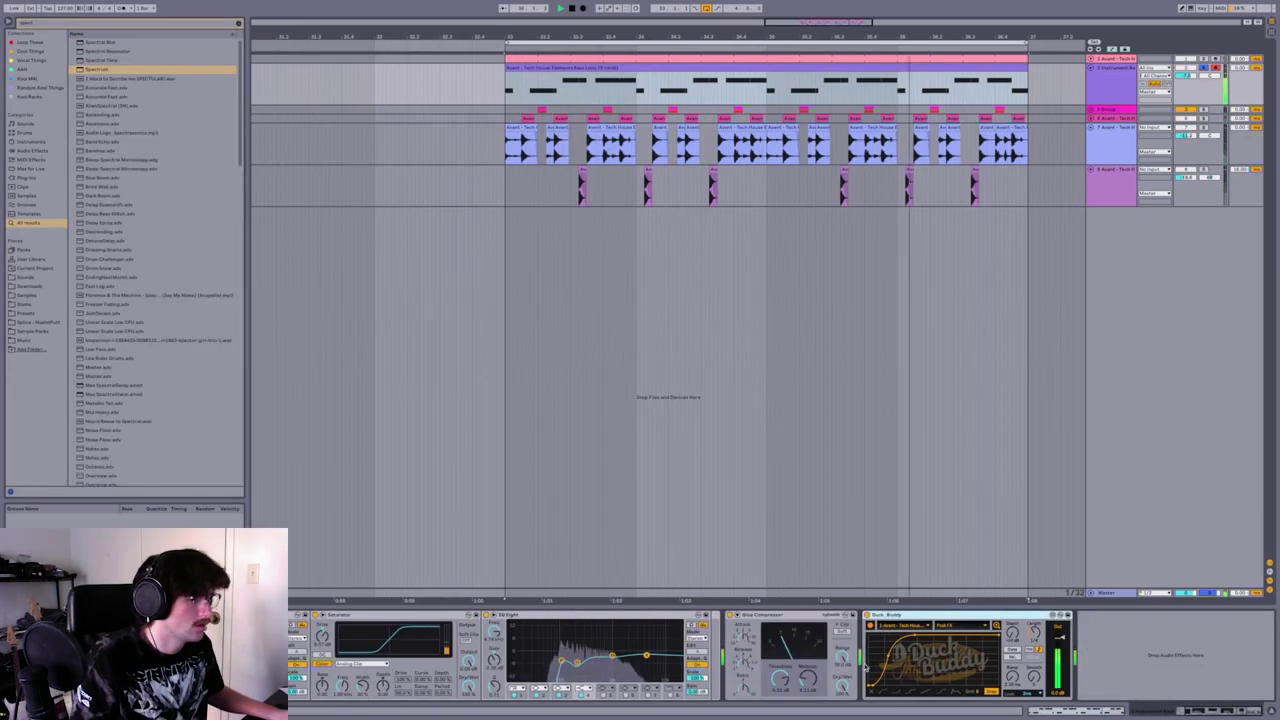
pyautogui.press('super+f')
pyautogui.hscroll(-5, 866, 663)
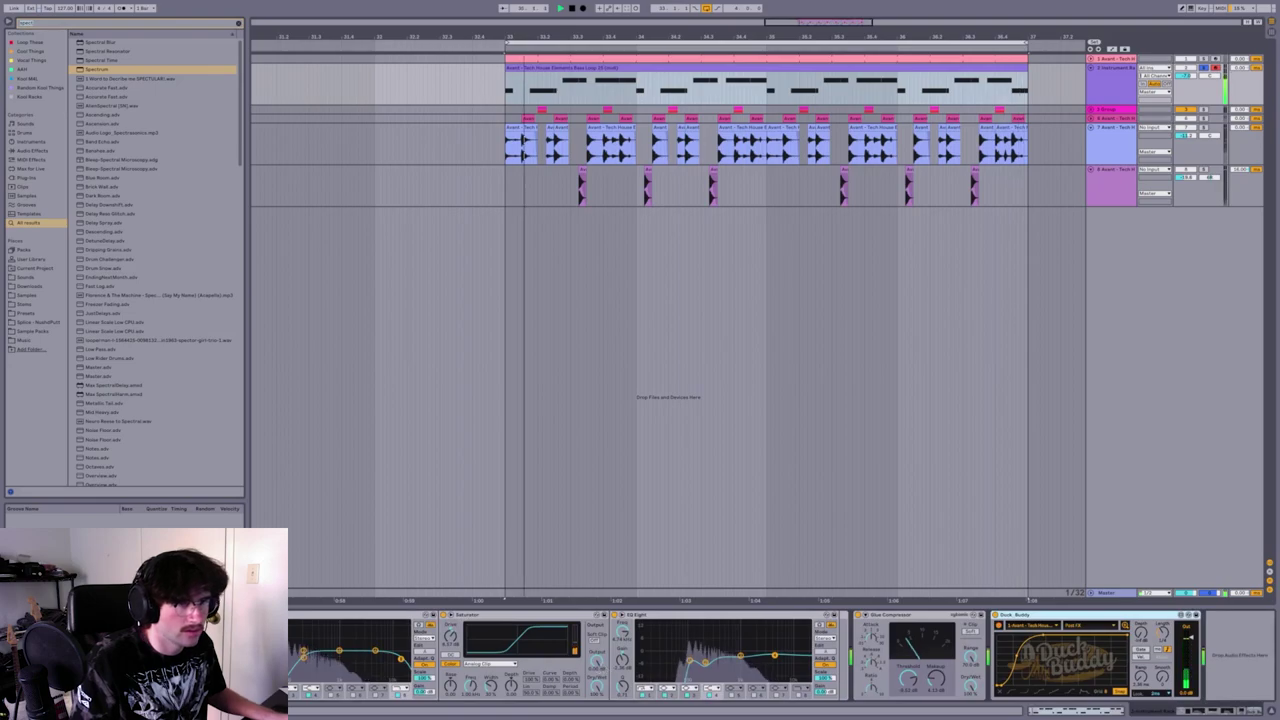
# Listen to the looped groove while switching between the two chains of the bass Instrument Rack
pyautogui.click(80, 642)
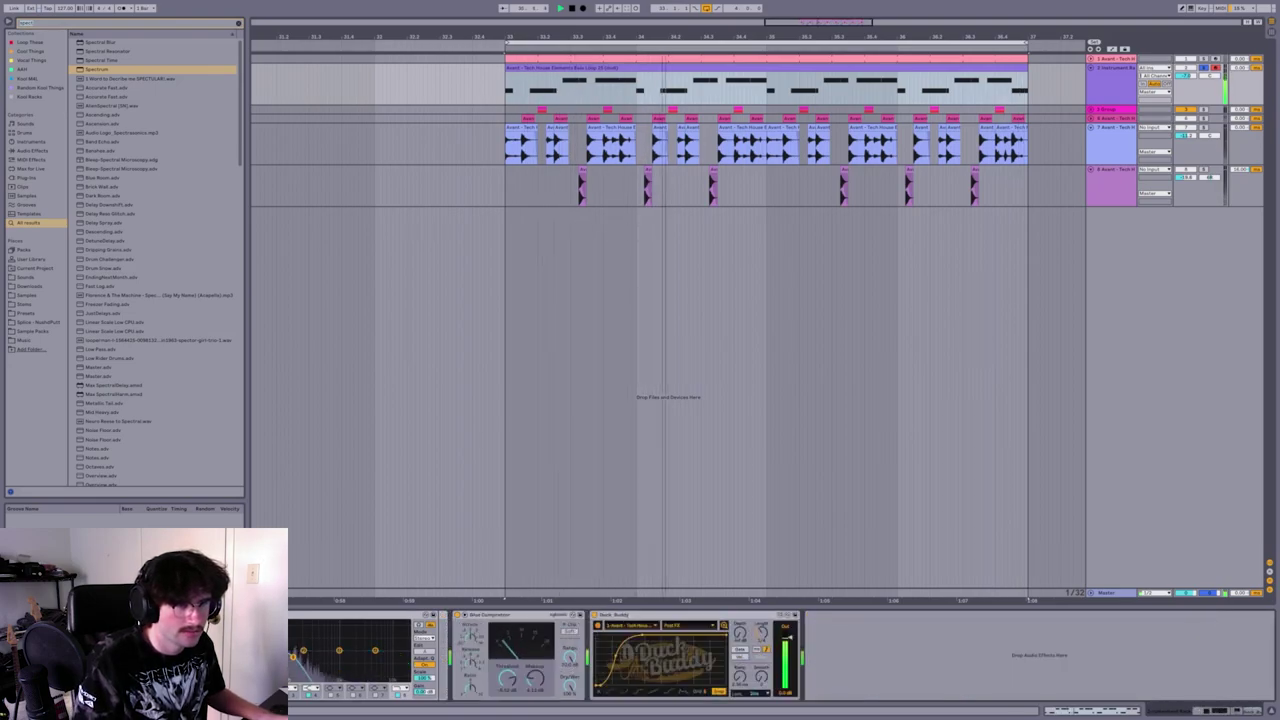
pyautogui.press('space')
pyautogui.press('space')
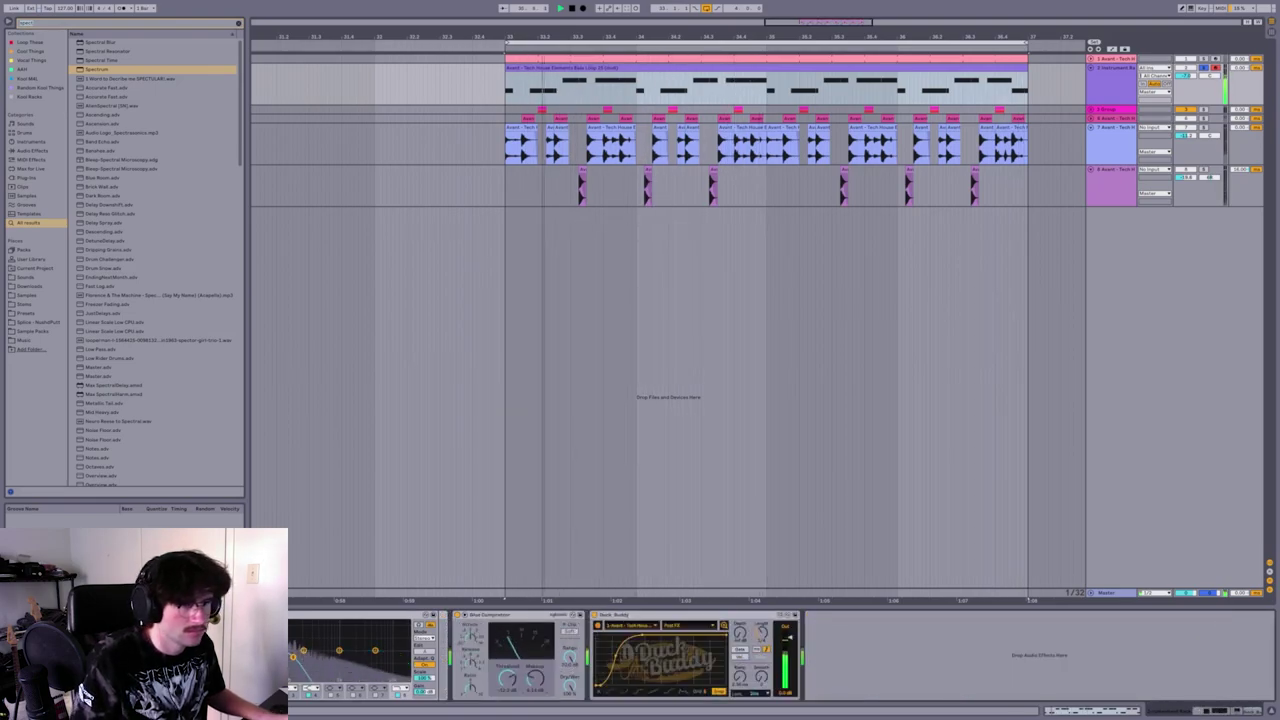
pyautogui.click(80, 655)
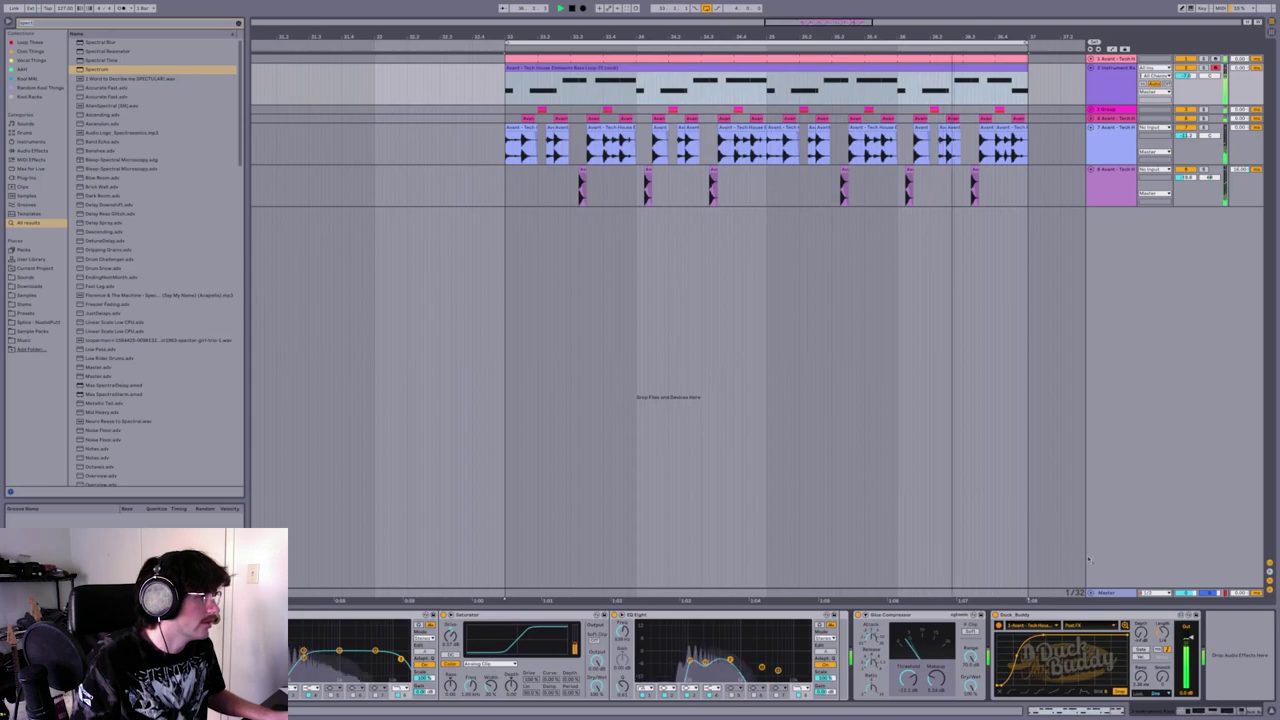
# Solo the bass track and examine its frequency content during playback in the master track's Spectrum
pyautogui.click(1110, 593)
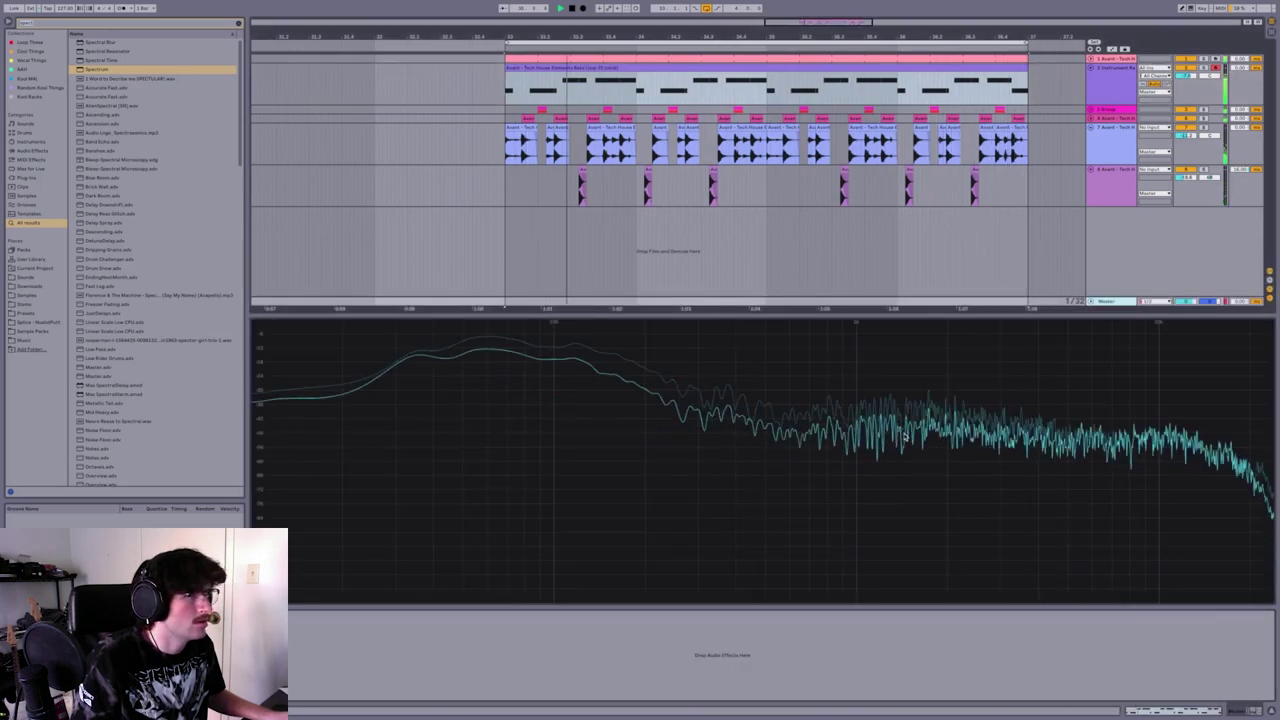
pyautogui.click(1114, 84)
pyautogui.click(1204, 68)
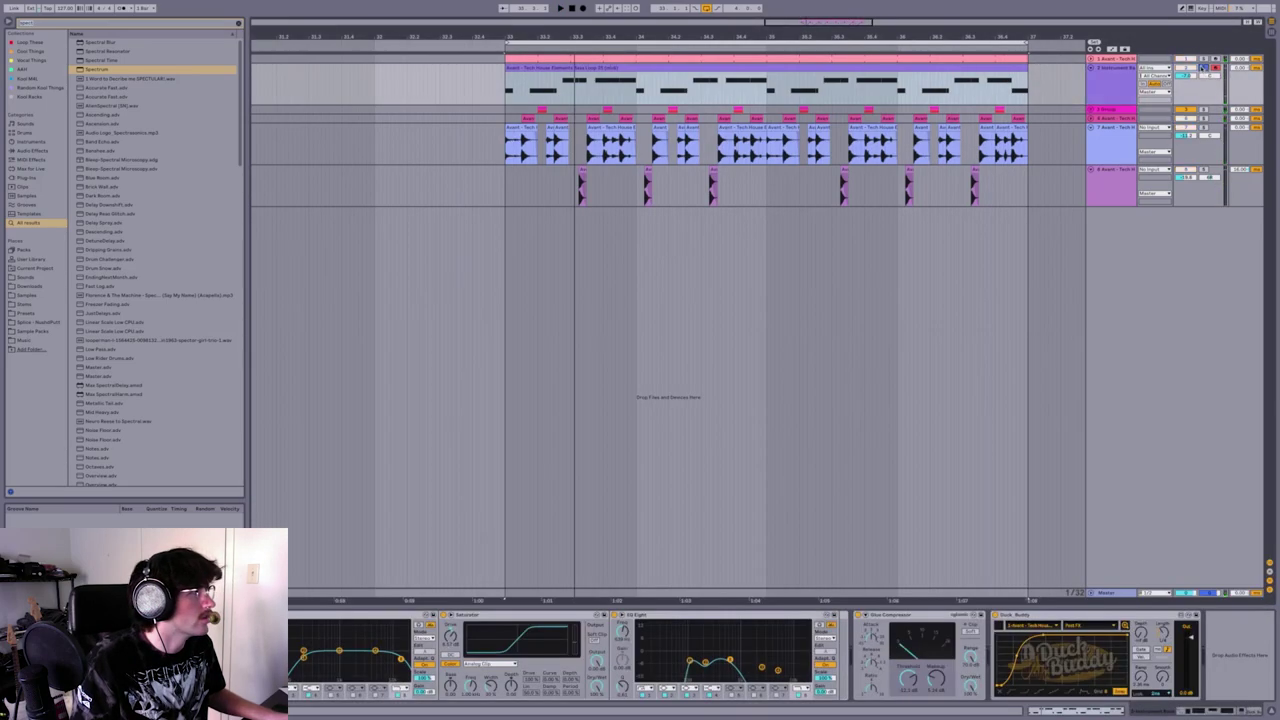
pyautogui.click(1111, 594)
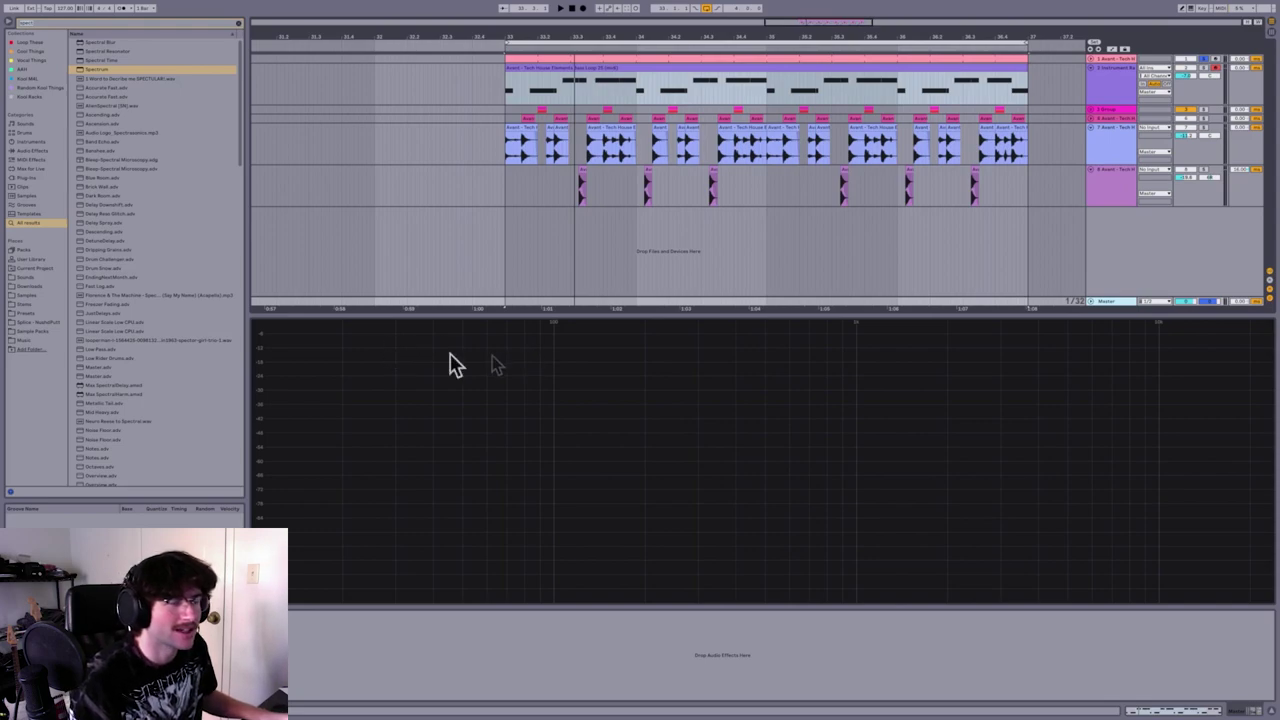
pyautogui.press('space')
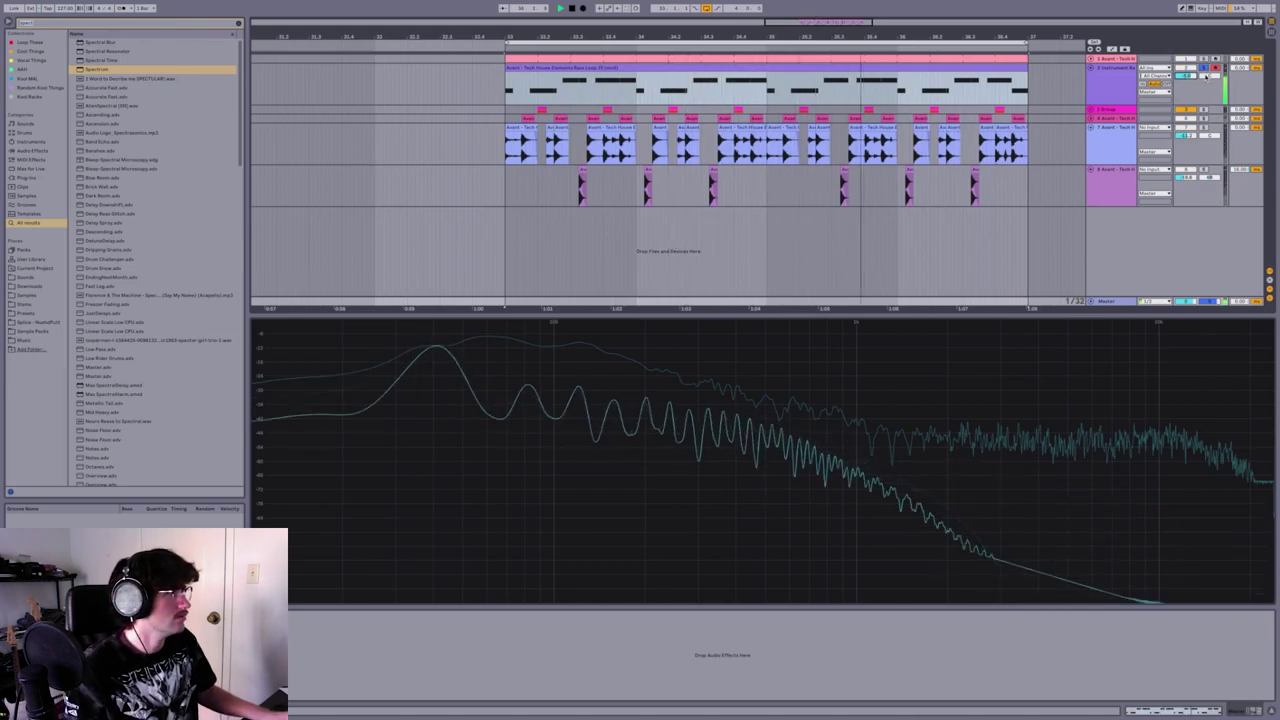
# Open the bass MIDI clip and search the Grooves category for "logic swing 16th"
pyautogui.click(549, 177)
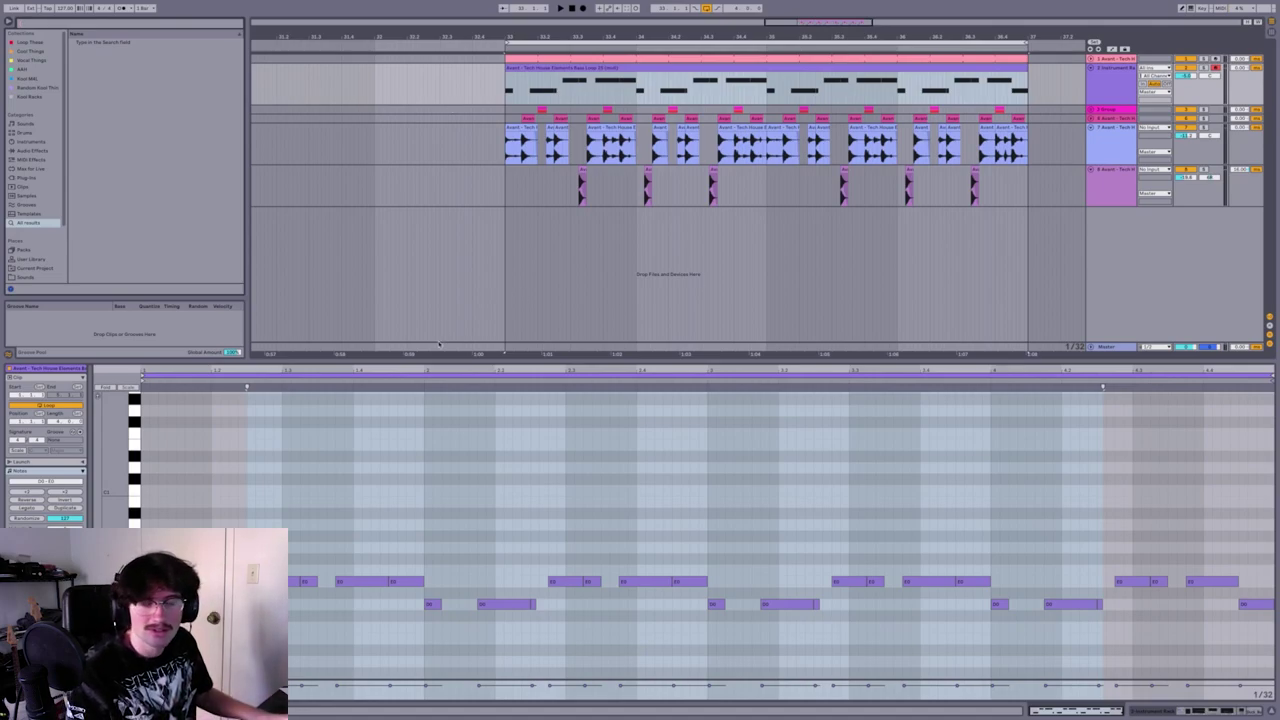
pyautogui.moveTo(554, 82); pyautogui.dragTo(530, 82)
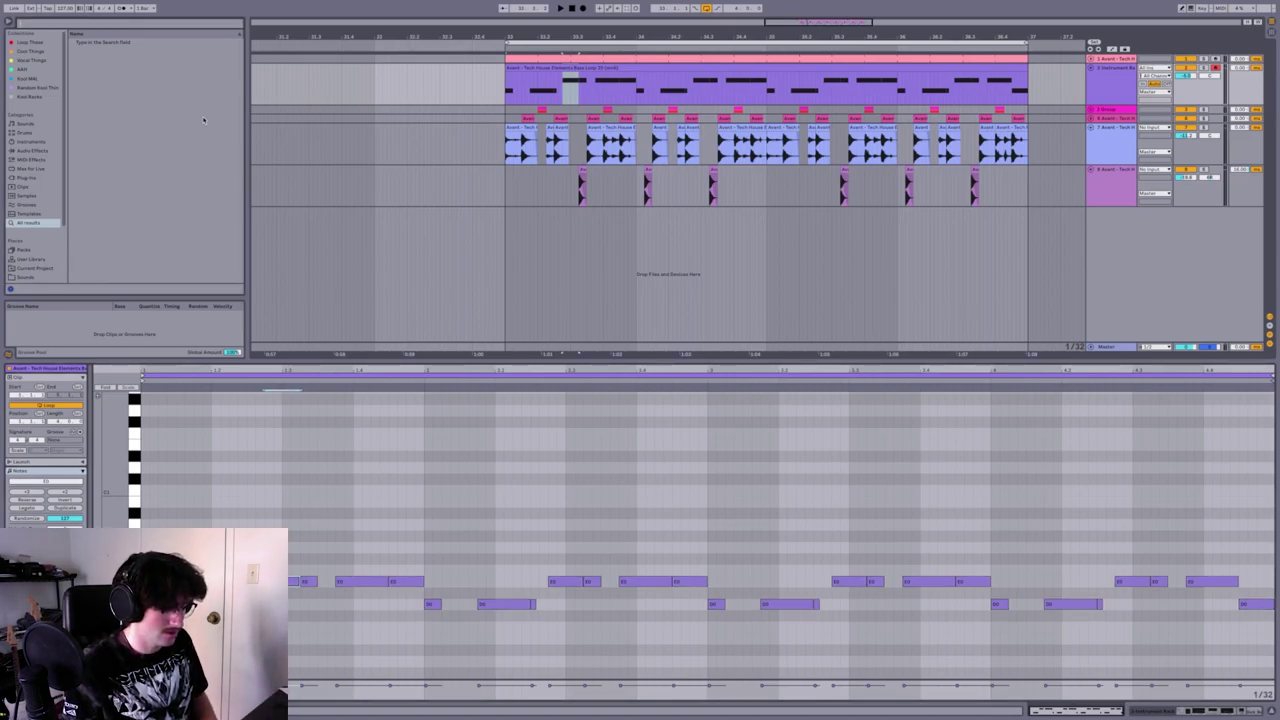
pyautogui.hotkey('ctrl', 'f')
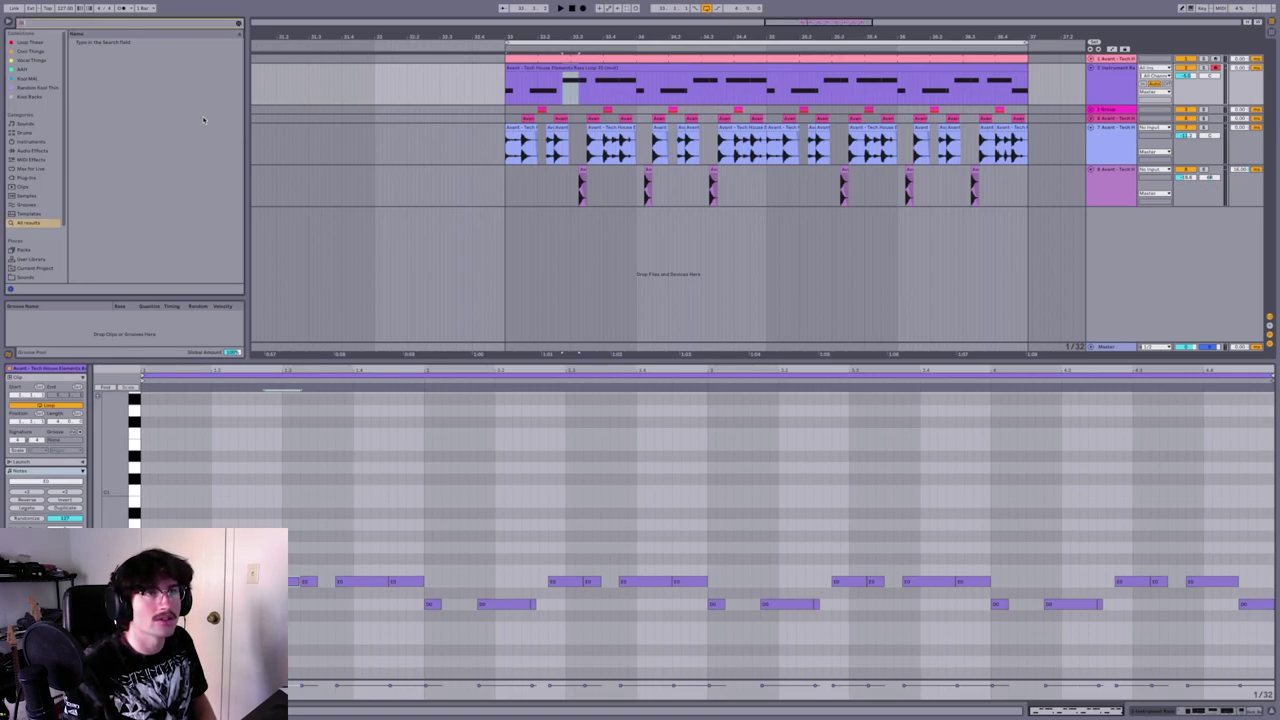
pyautogui.write('img')
pyautogui.scroll(-3, 203, 119)
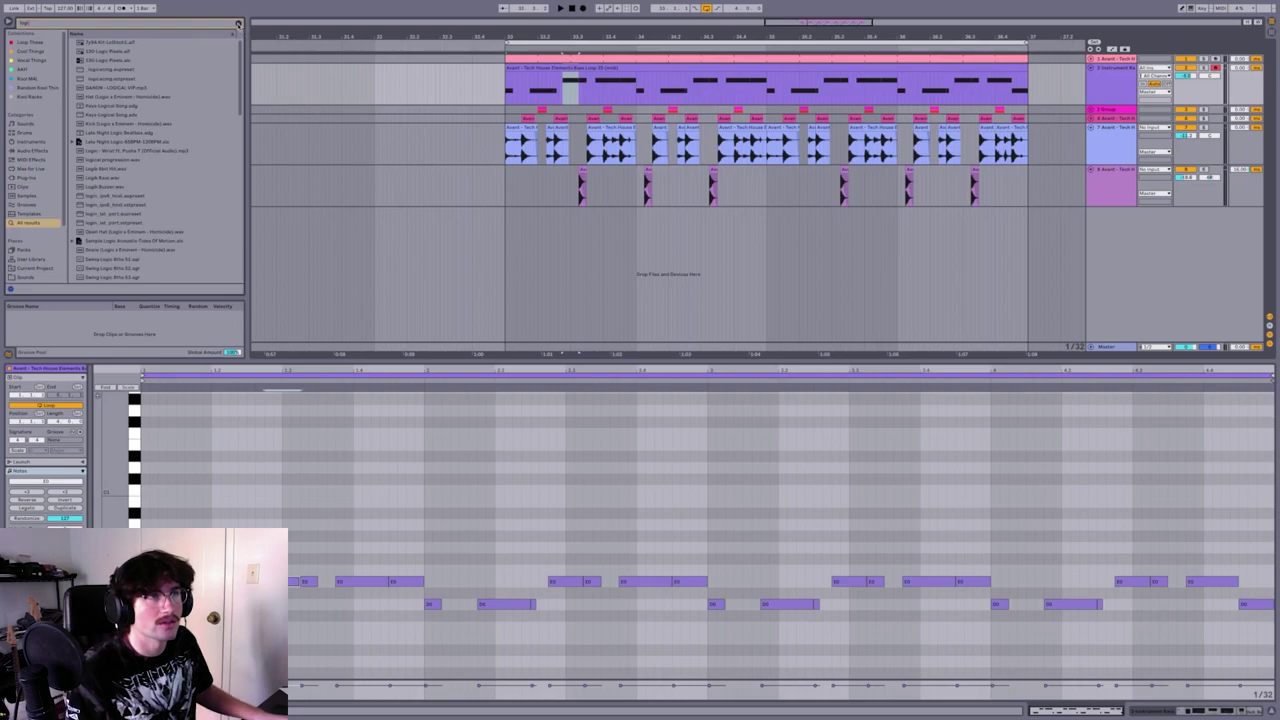
pyautogui.click(238, 24)
pyautogui.click(42, 205)
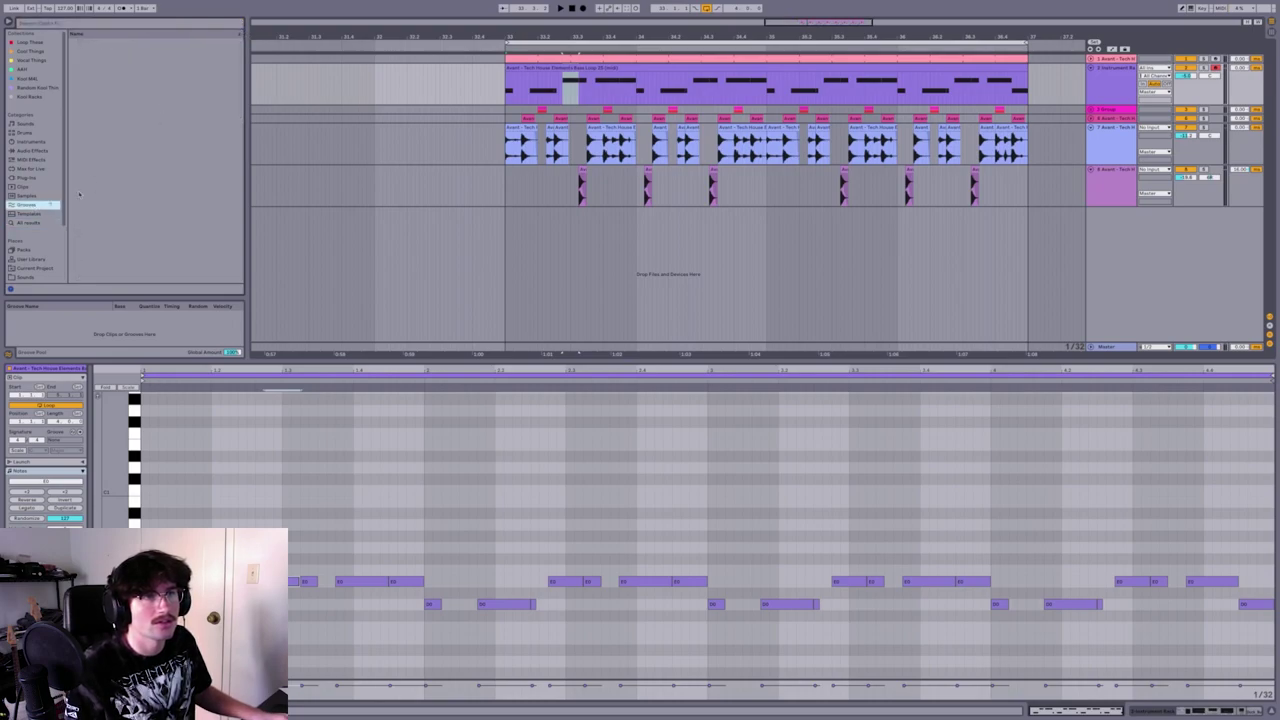
pyautogui.click(87, 27)
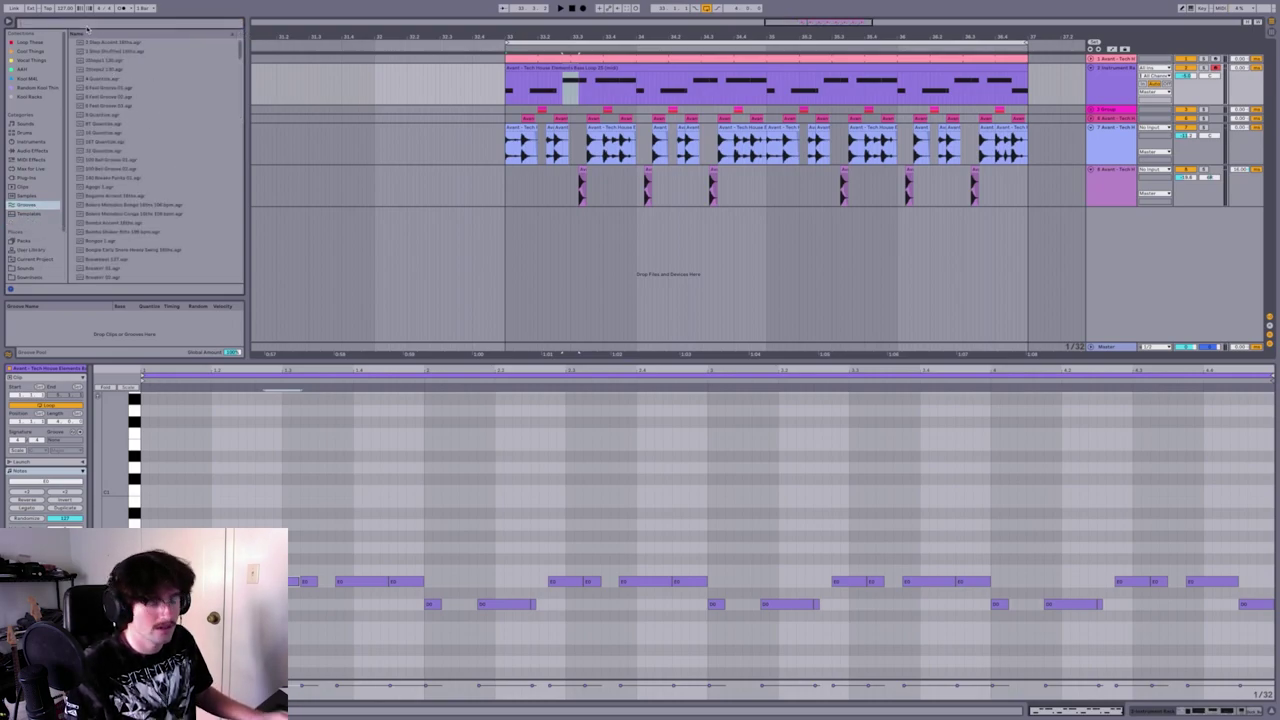
pyautogui.write('logic swing 16th')
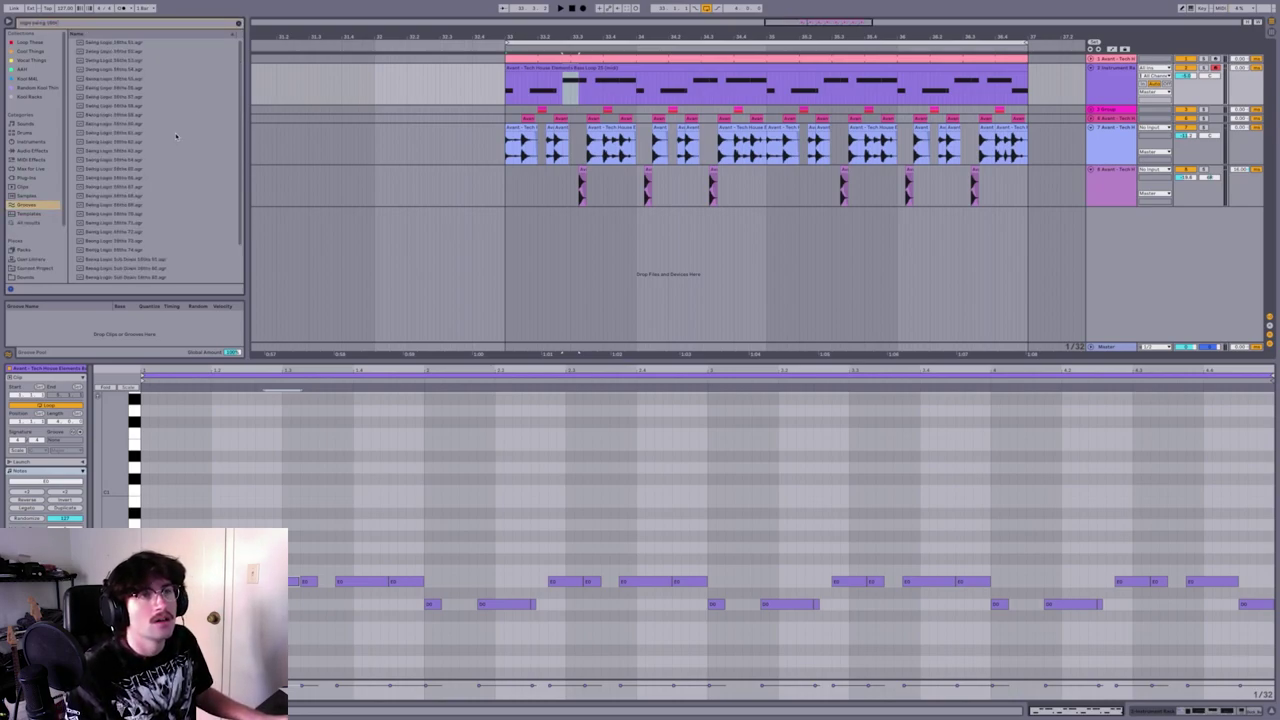
# Apply the Swing Logic 16ths 61 groove to the bass clip, adjust its Timing in the Groove Pool and play the result
pyautogui.click(175, 135)
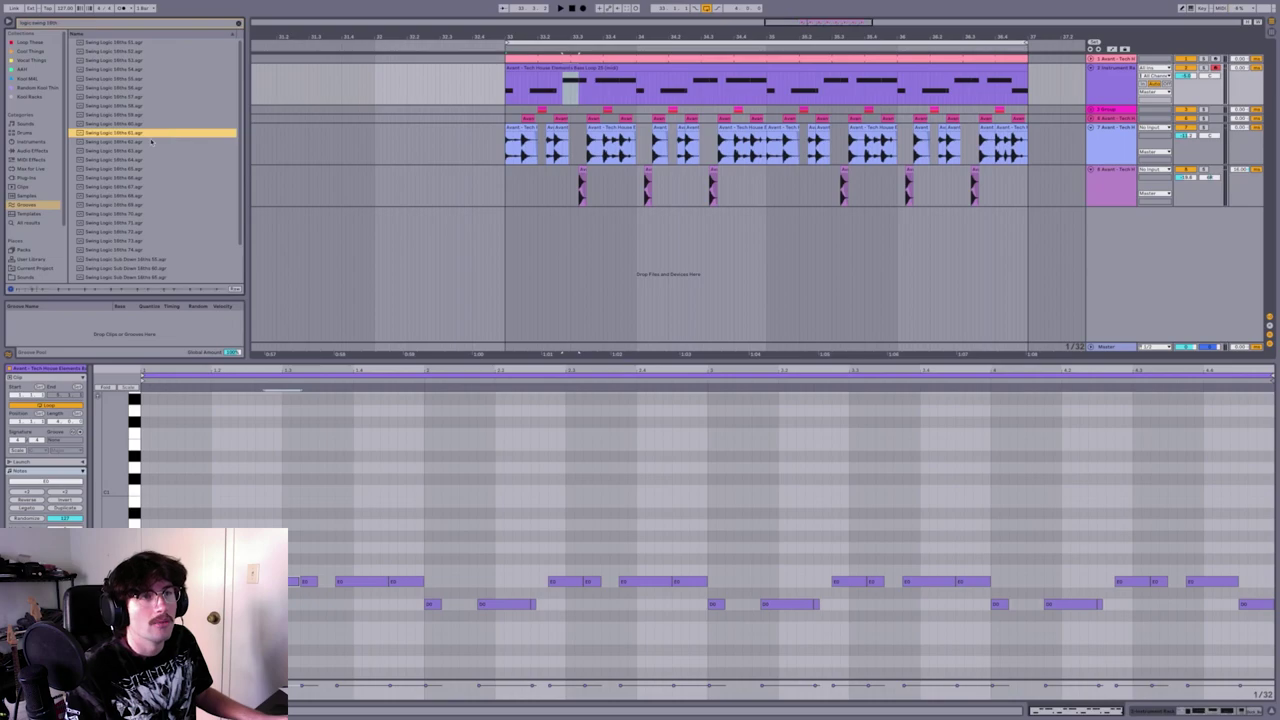
pyautogui.moveTo(140, 135); pyautogui.dragTo(599, 82)
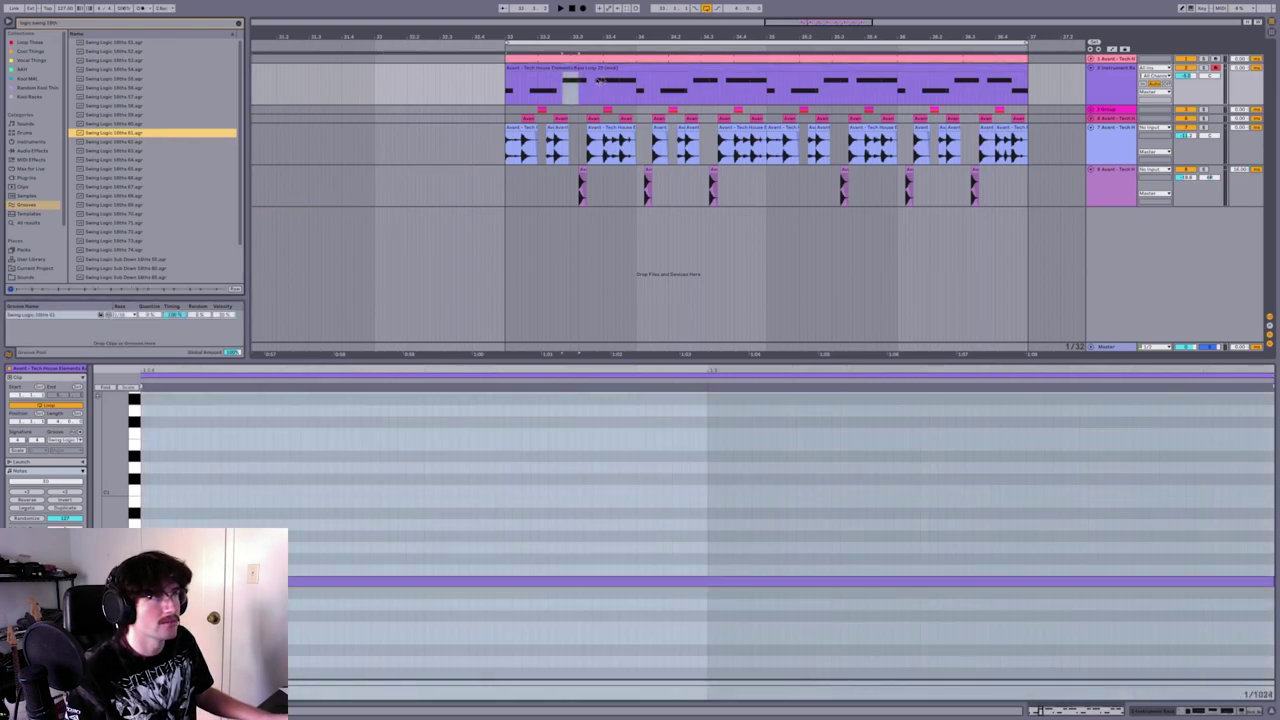
pyautogui.click(174, 316)
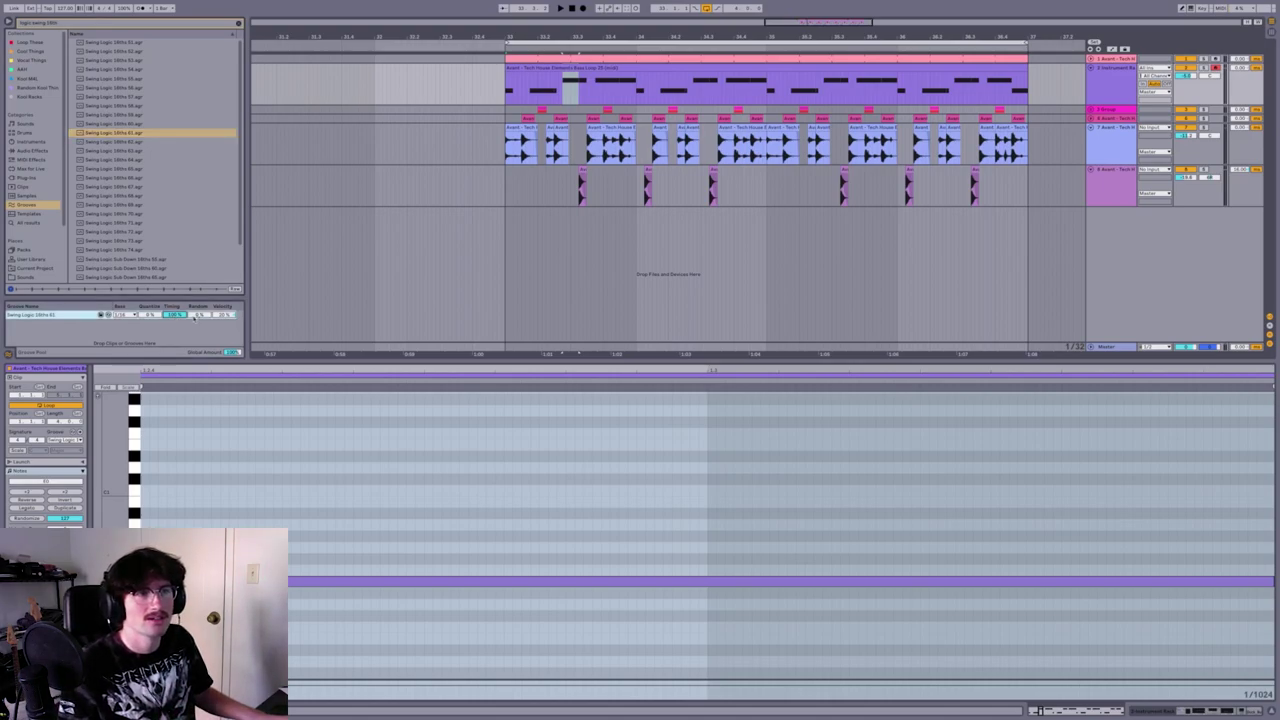
pyautogui.press('space')
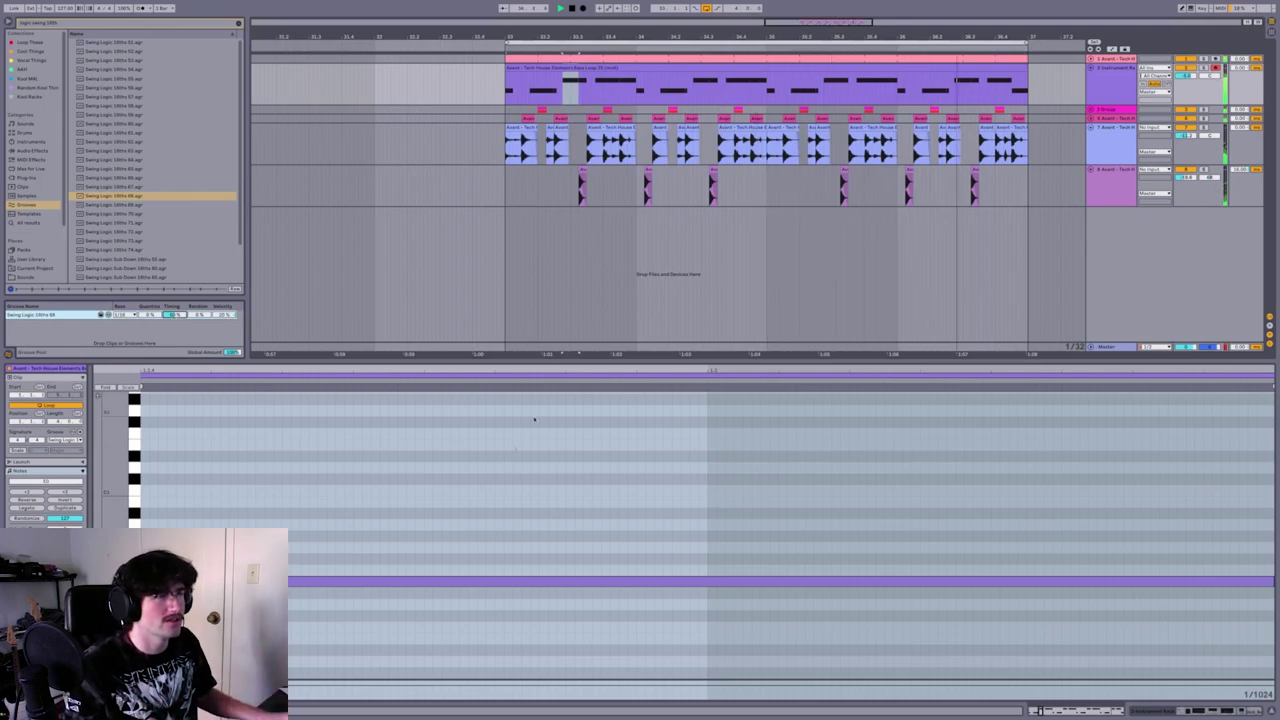
# Select the offbeat sixteenth notes in the first bar of the bass clip to examine where the swing applies
pyautogui.press('x')
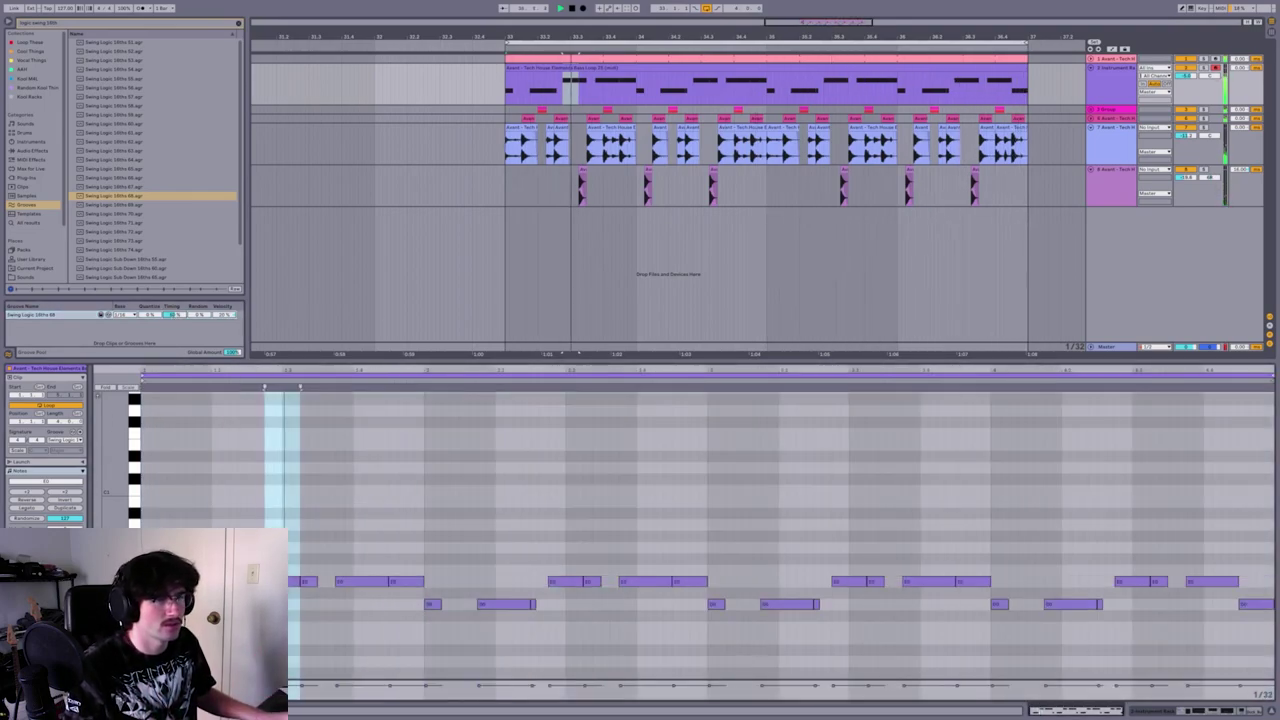
pyautogui.click(204, 546)
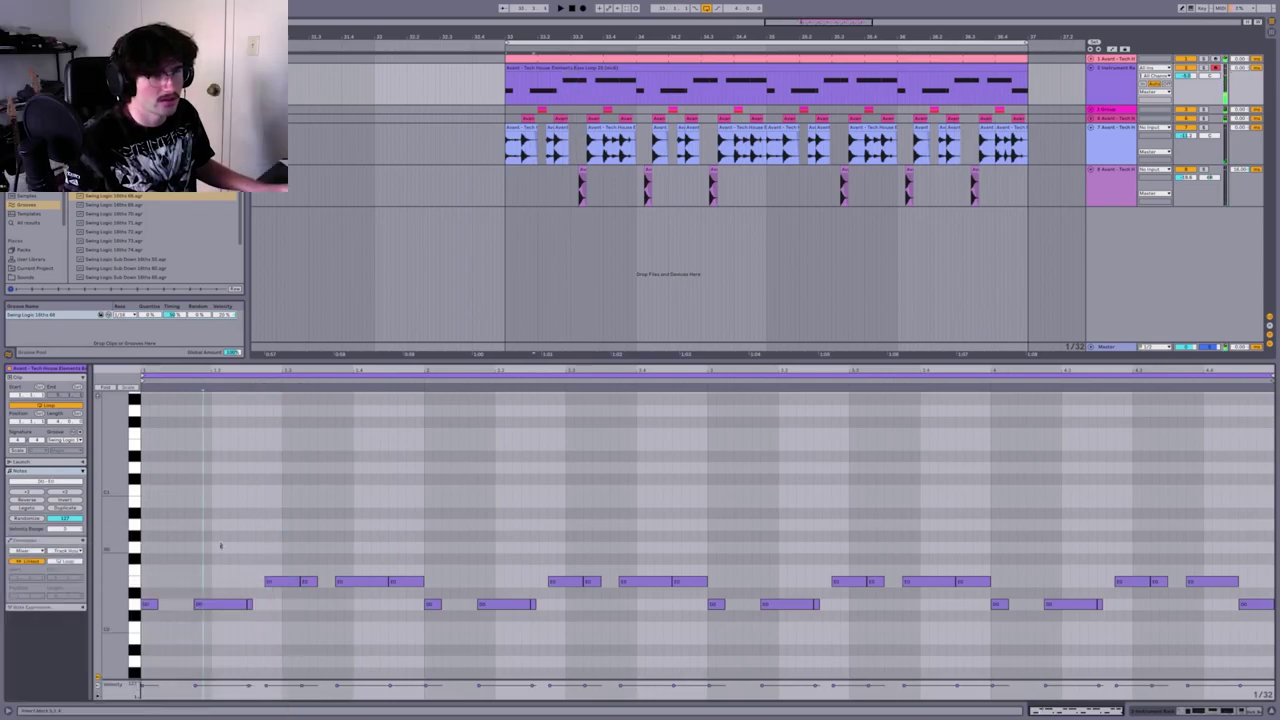
pyautogui.moveTo(221, 546); pyautogui.dragTo(208, 641)
pyautogui.moveTo(277, 549); pyautogui.dragTo(278, 616)
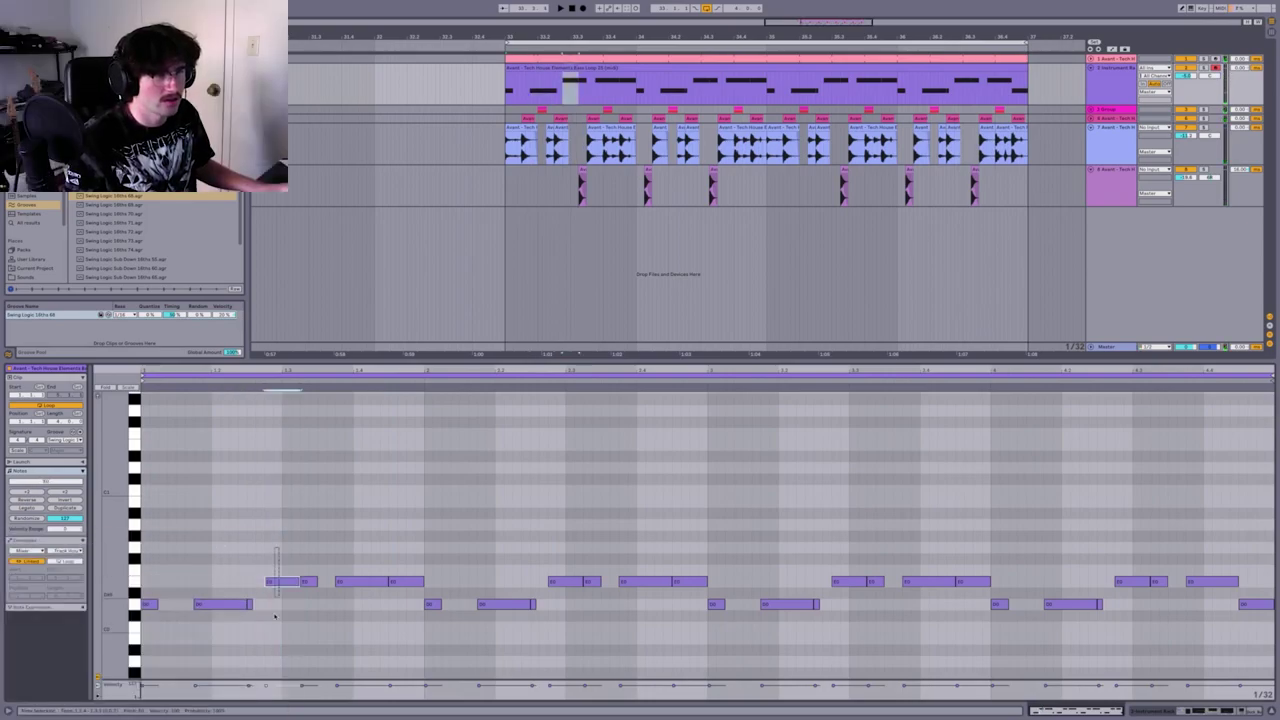
pyautogui.moveTo(224, 577); pyautogui.dragTo(214, 638)
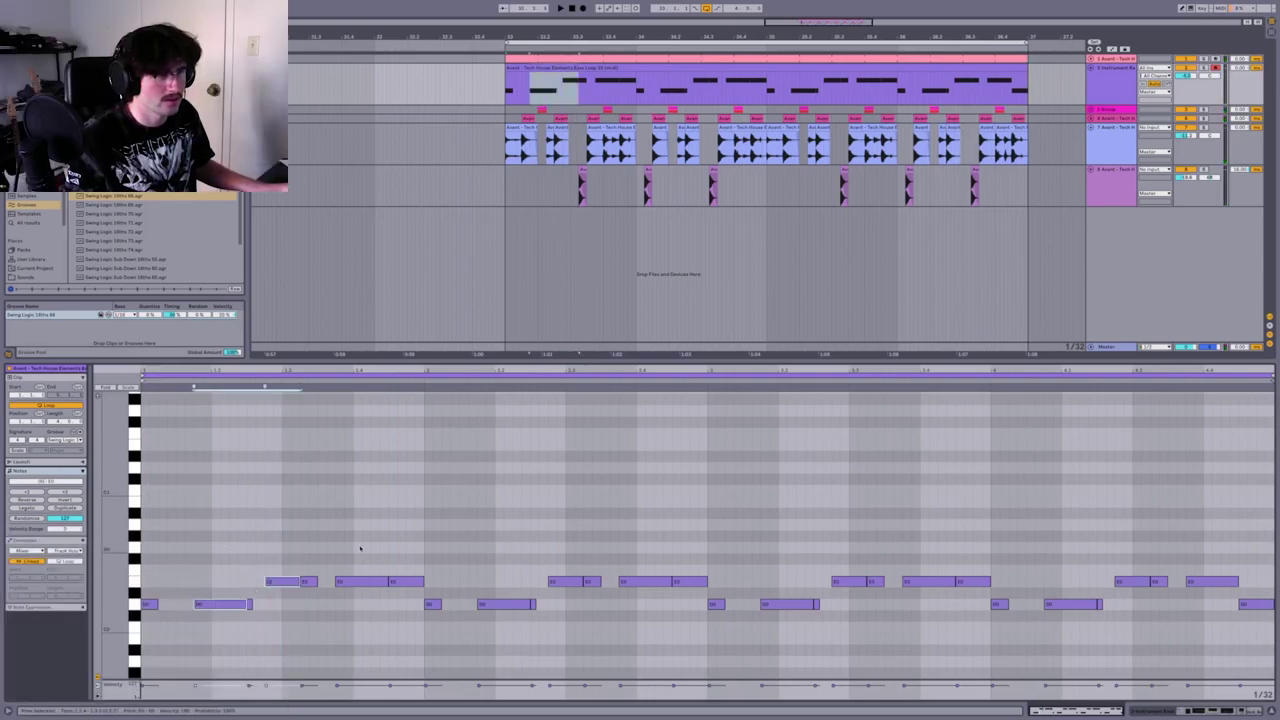
pyautogui.moveTo(360, 547); pyautogui.dragTo(347, 624)
pyautogui.moveTo(404, 553); pyautogui.dragTo(404, 581)
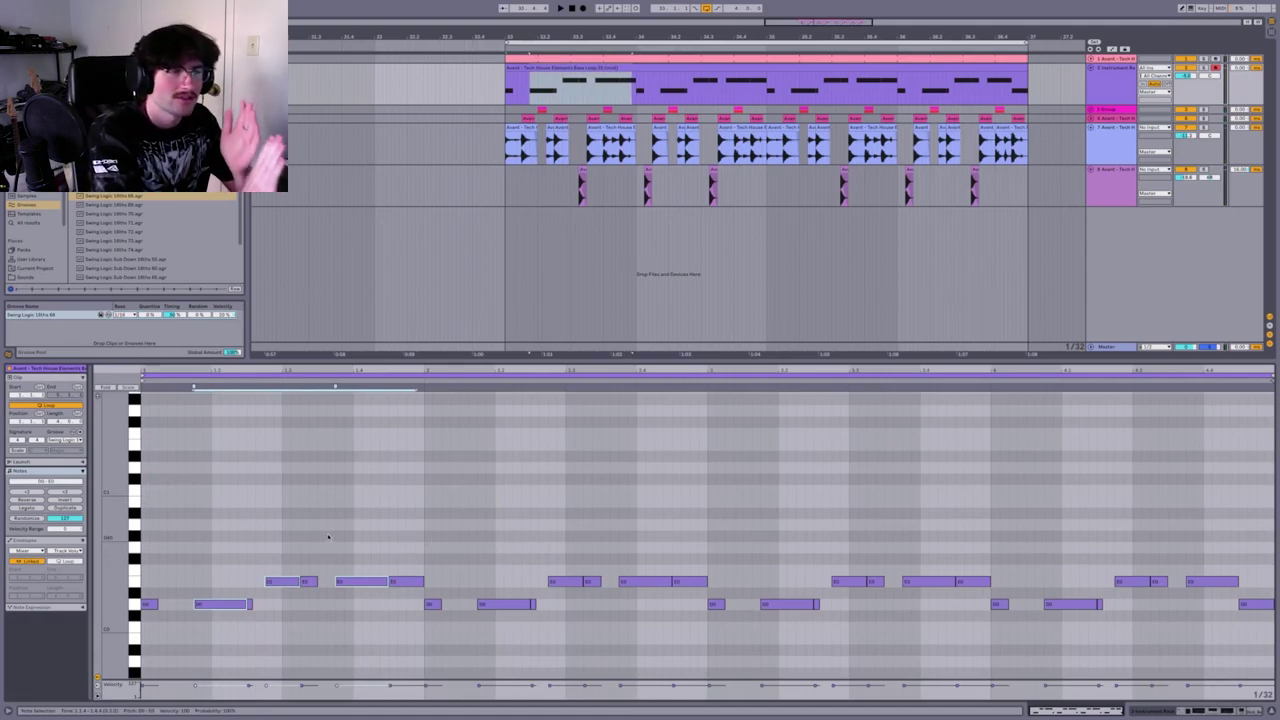
pyautogui.moveTo(314, 555); pyautogui.dragTo(311, 608)
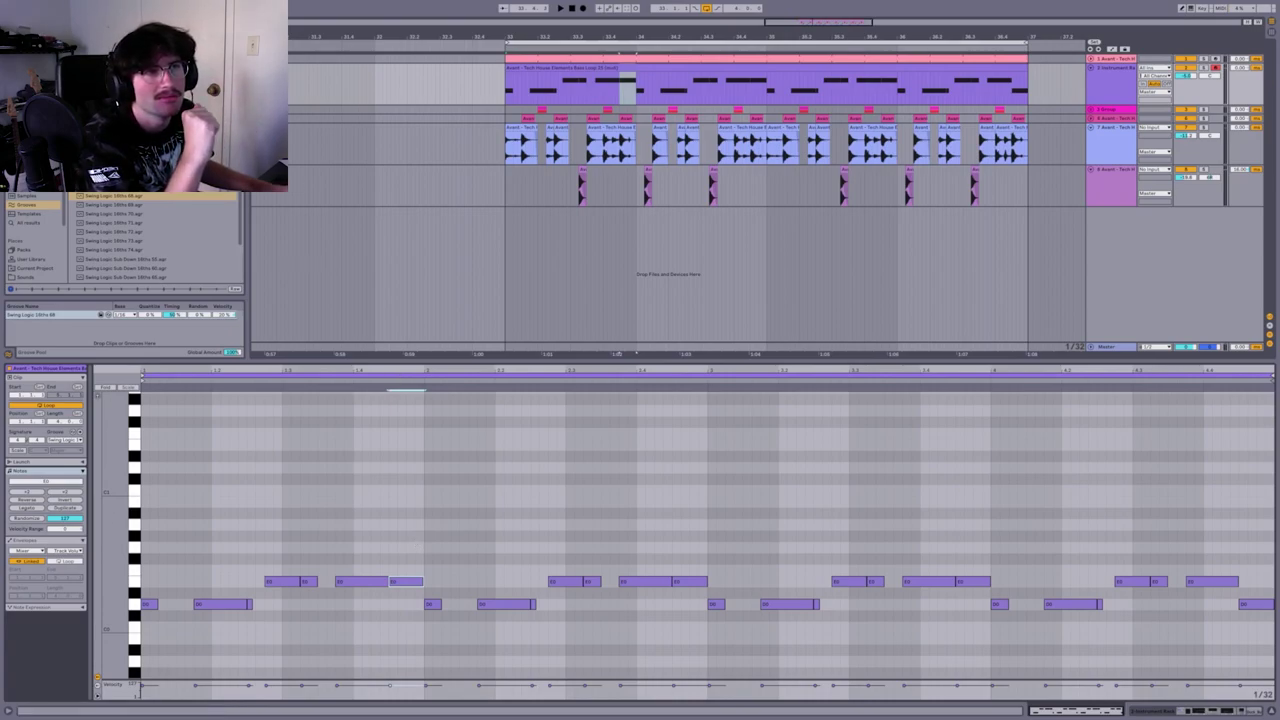
# Add the Swing MPC 3000 16ths 68 groove to the Groove Pool and assign it to the bass clip
pyautogui.scroll(15, 155, 237)
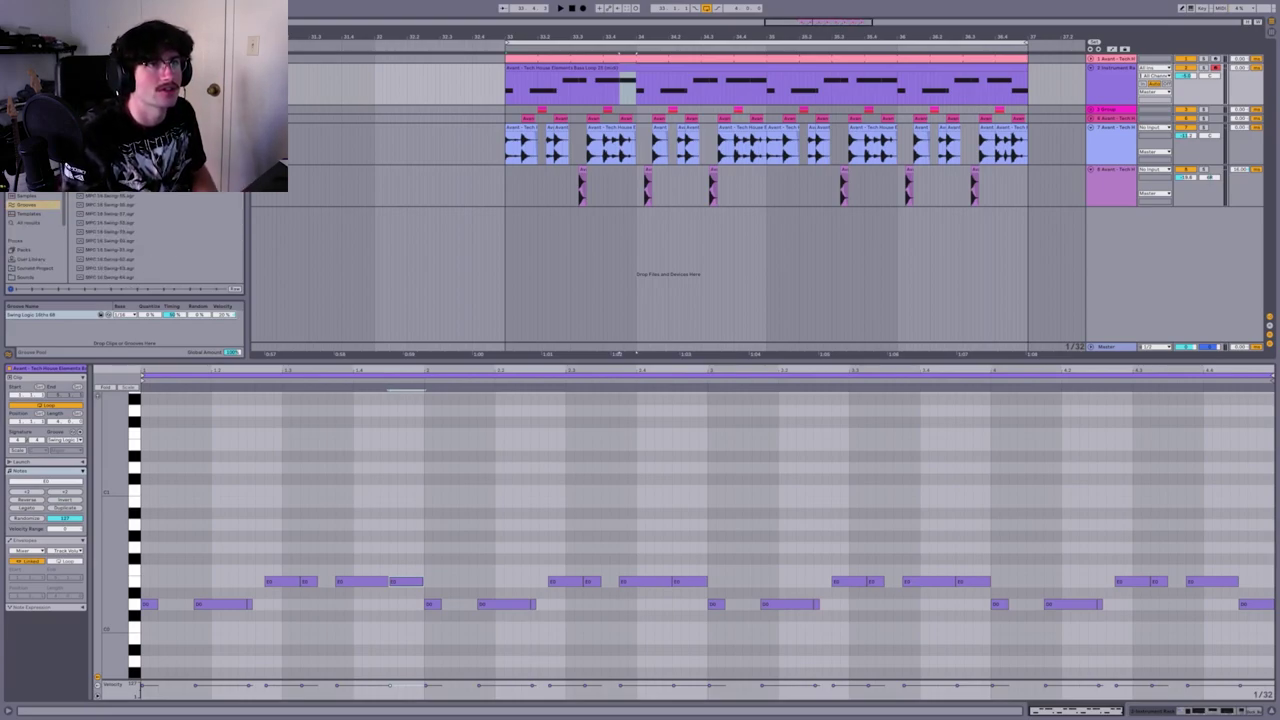
pyautogui.press('BackSpace')
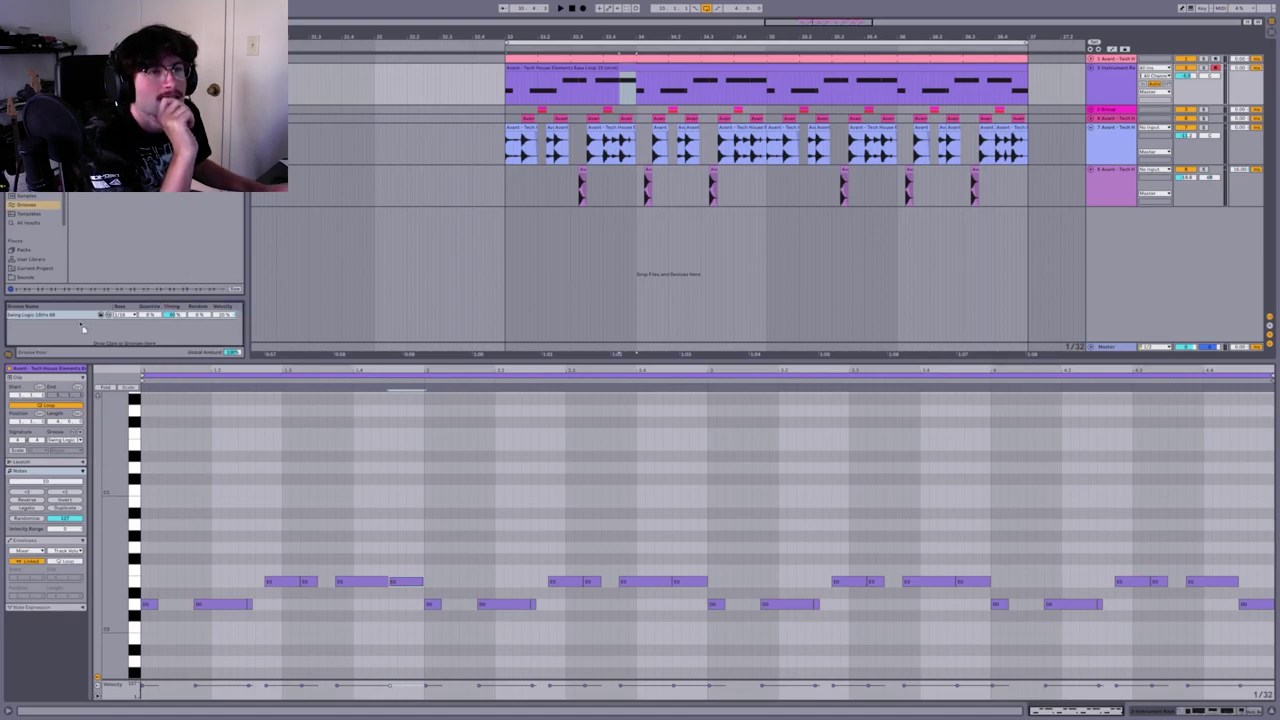
pyautogui.moveTo(74, 331); pyautogui.dragTo(74, 332)
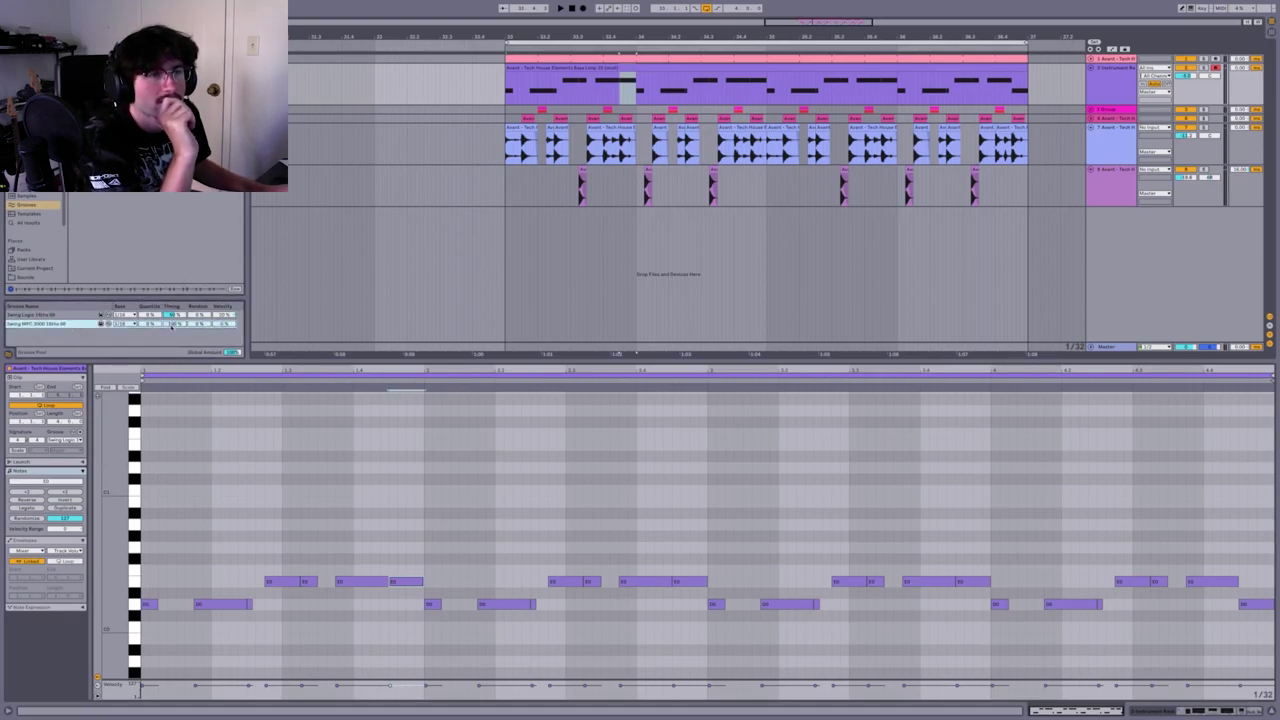
pyautogui.click(66, 440)
pyautogui.click(72, 452)
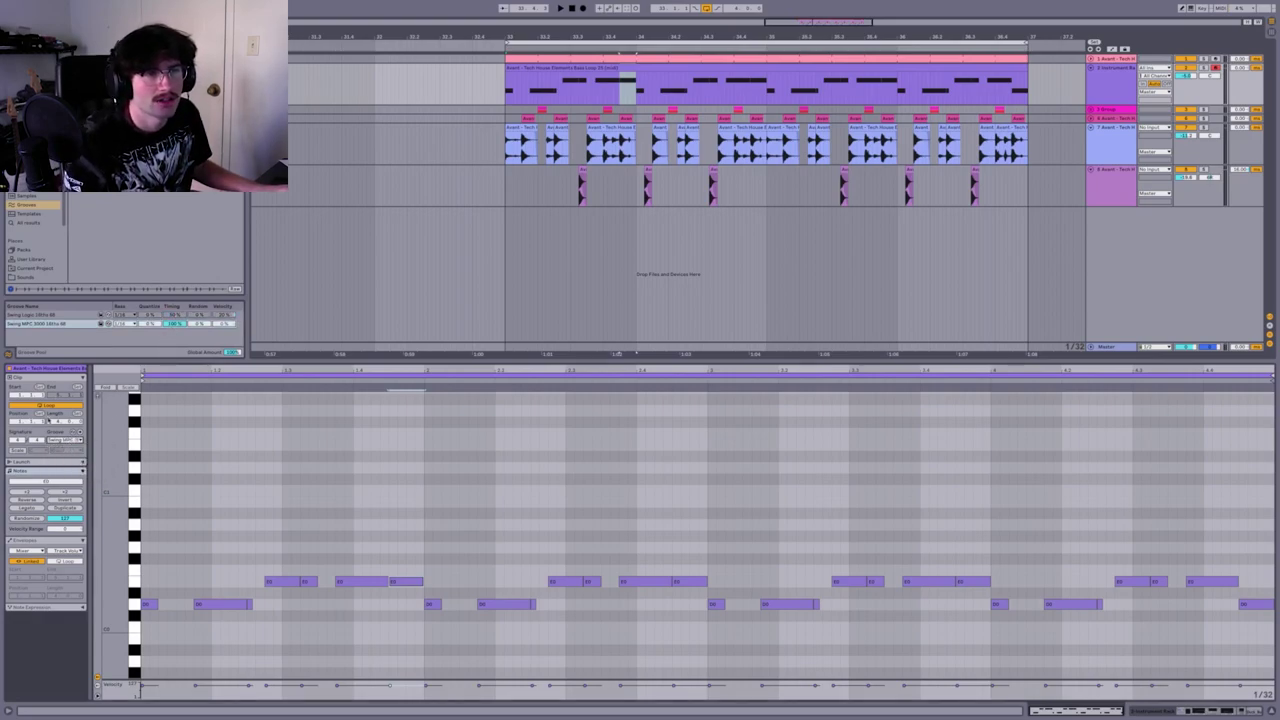
# Switch the bass clip's groove between Swing MPC 3000 16ths 68 and Swing Logic 16ths 68 to compare them during playback
pyautogui.click(66, 440)
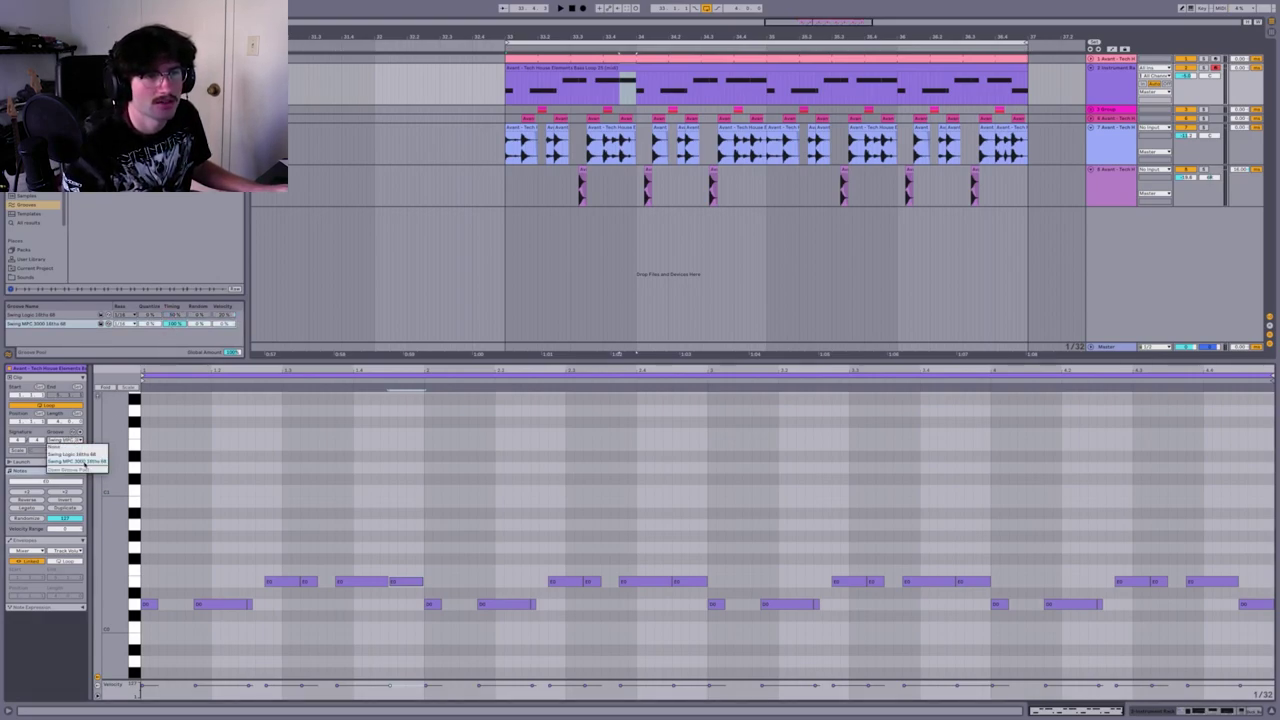
pyautogui.click(81, 459)
pyautogui.press('space')
pyautogui.click(78, 440)
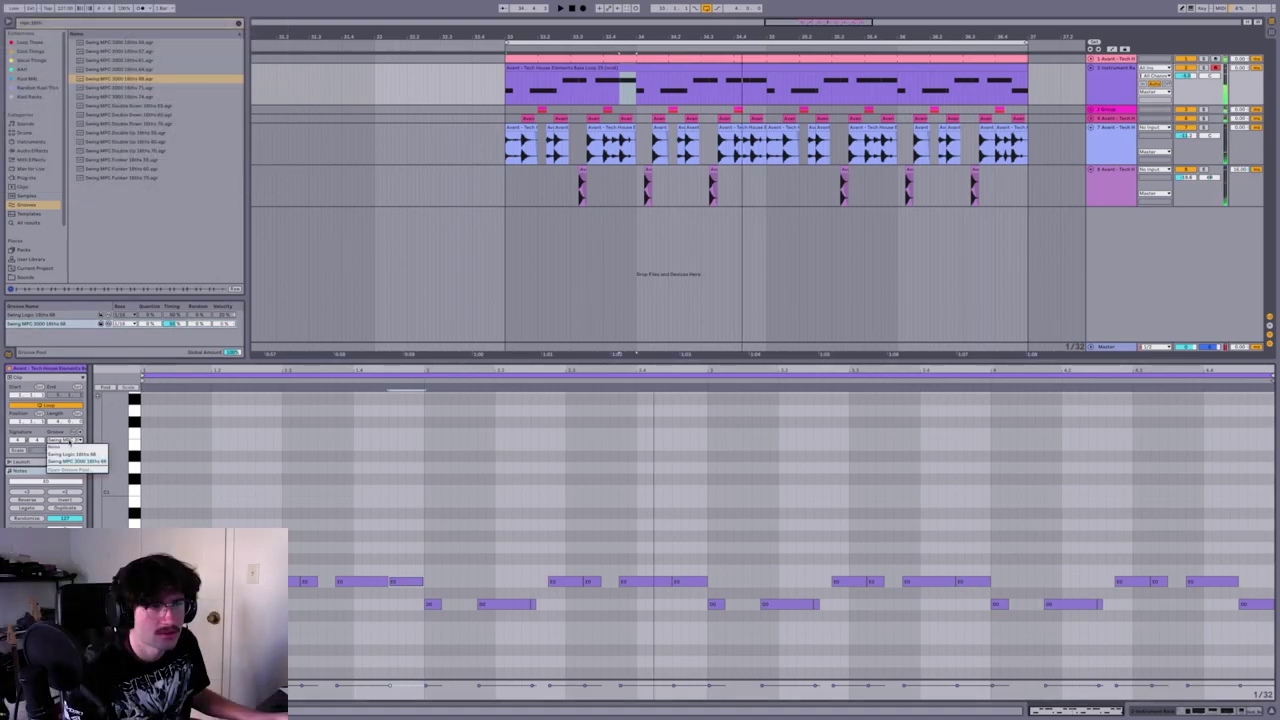
pyautogui.click(66, 454)
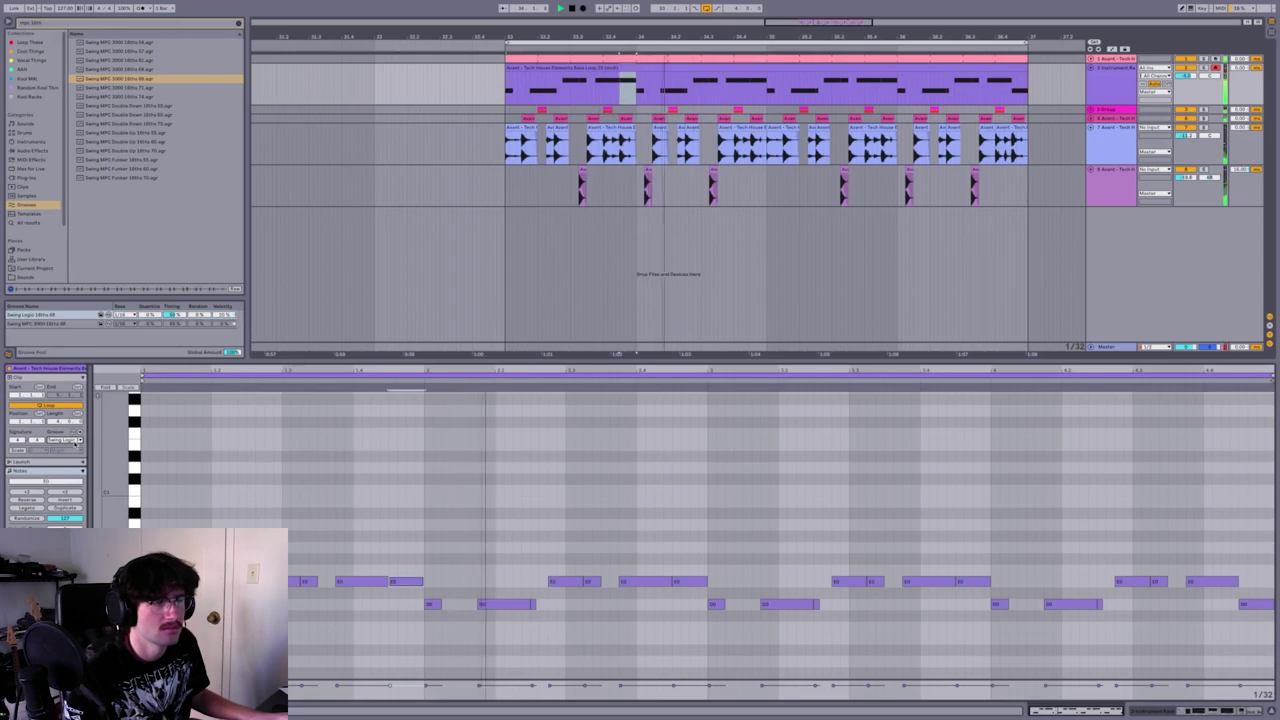
pyautogui.click(78, 440)
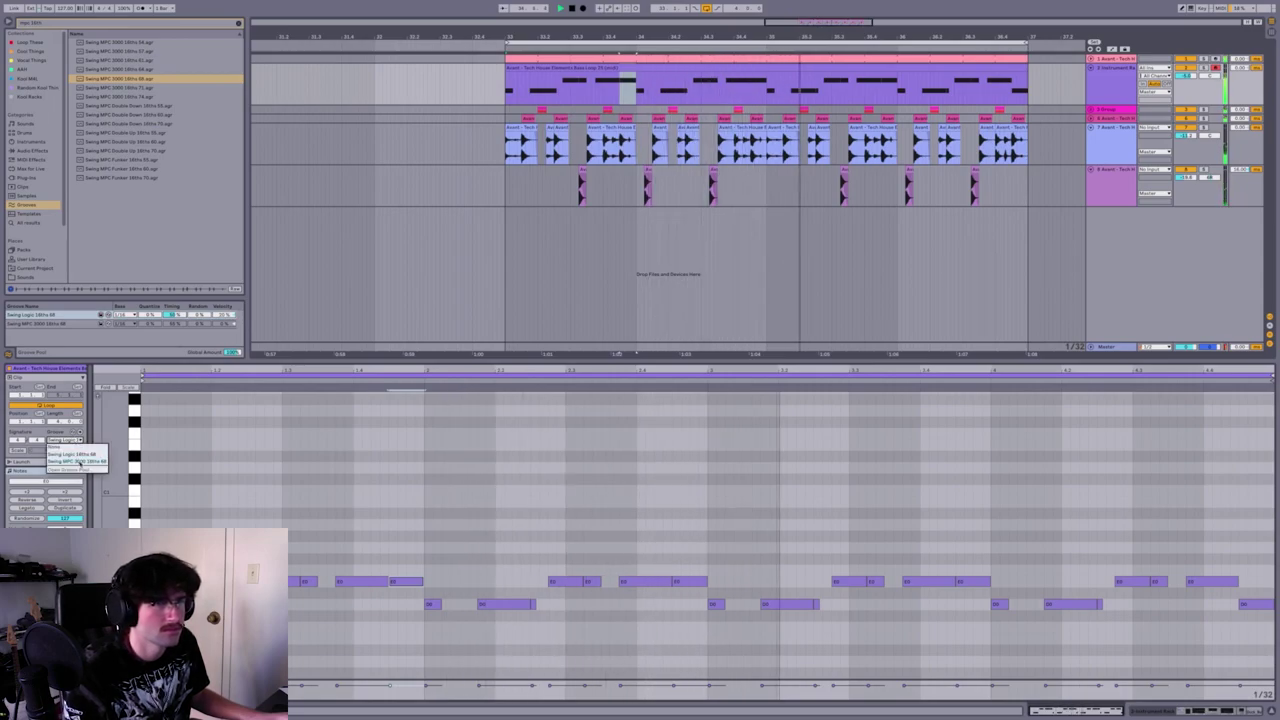
pyautogui.click(71, 452)
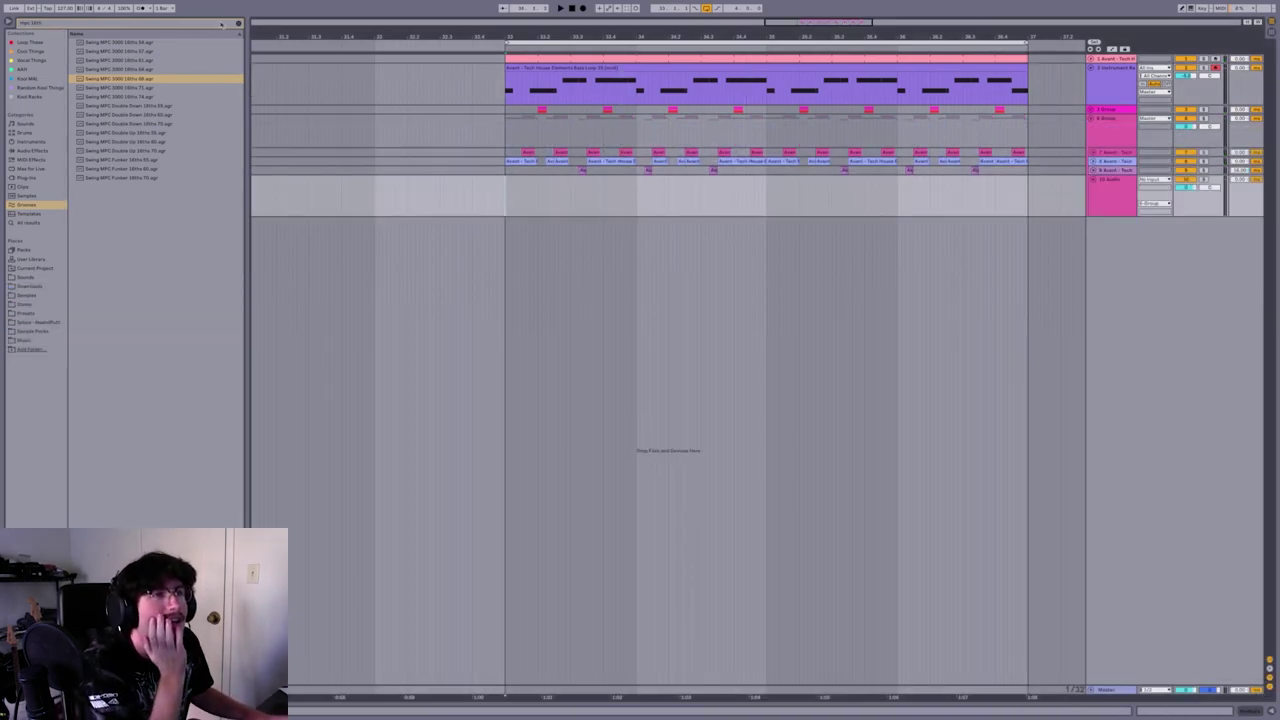
# Clear the groove search and open the Perc Shots folder of the Tech House Elements sample pack
pyautogui.click(221, 23)
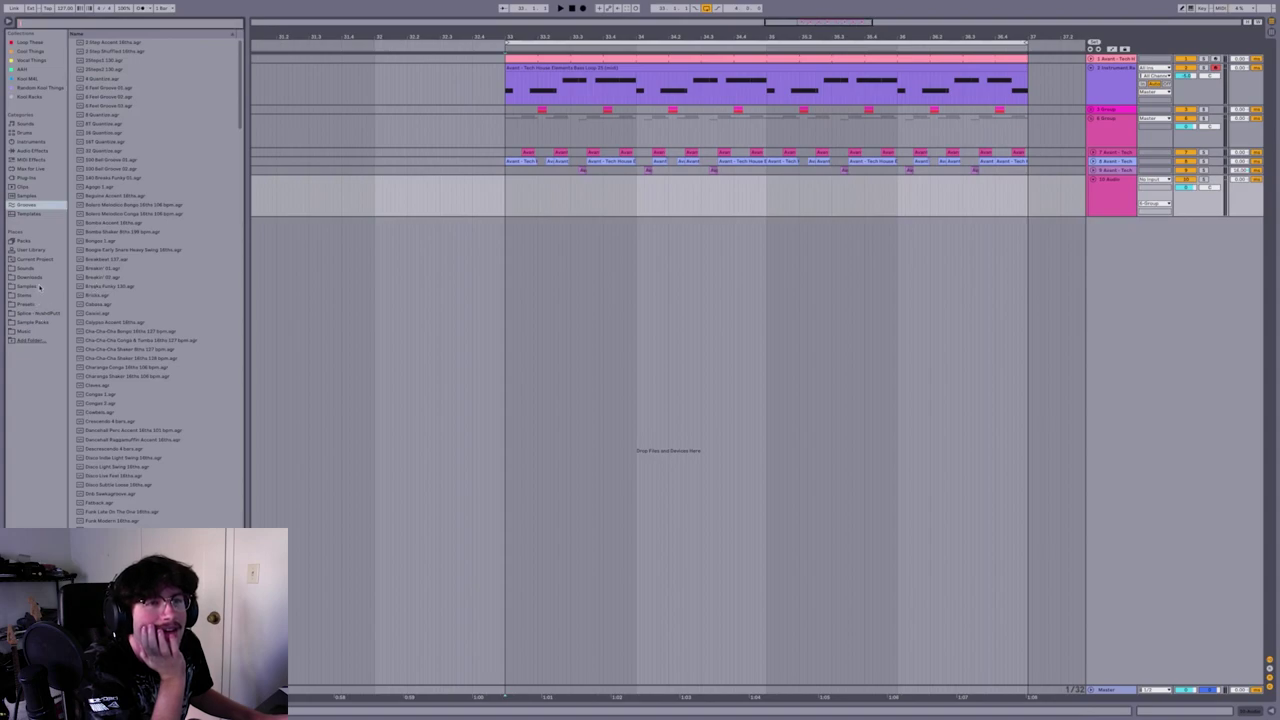
pyautogui.click(38, 322)
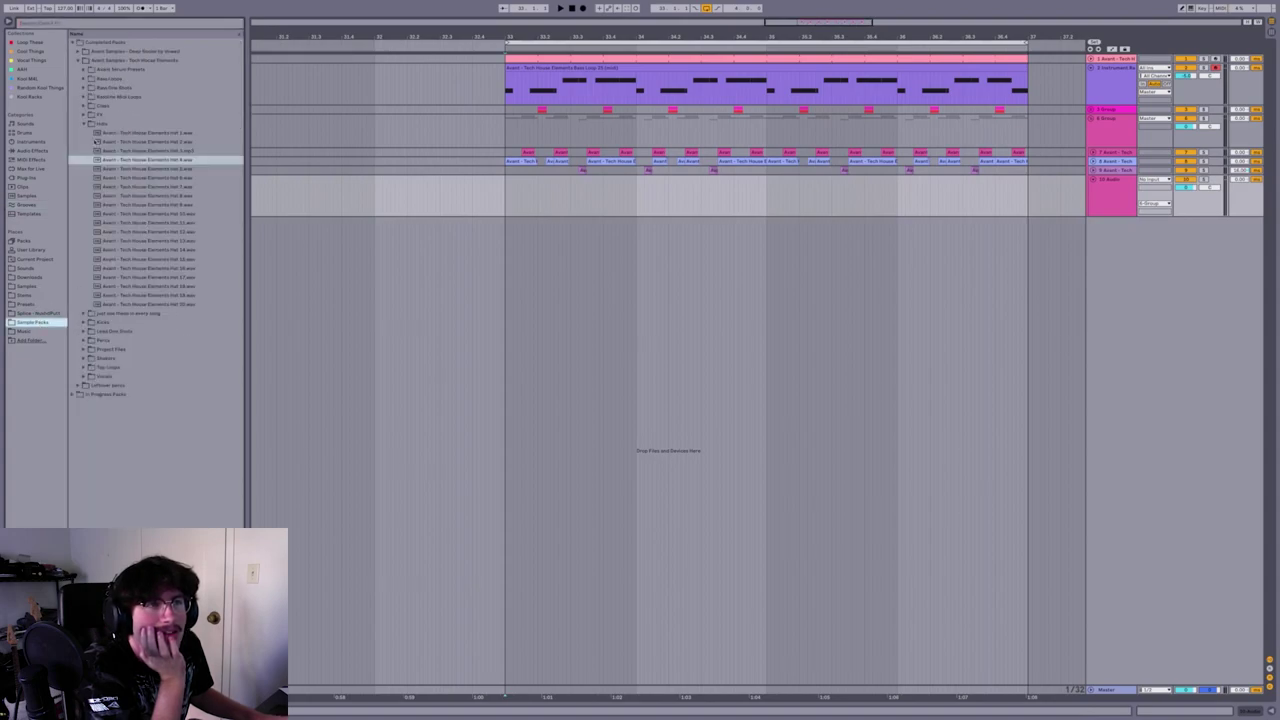
pyautogui.click(84, 124)
pyautogui.click(85, 160)
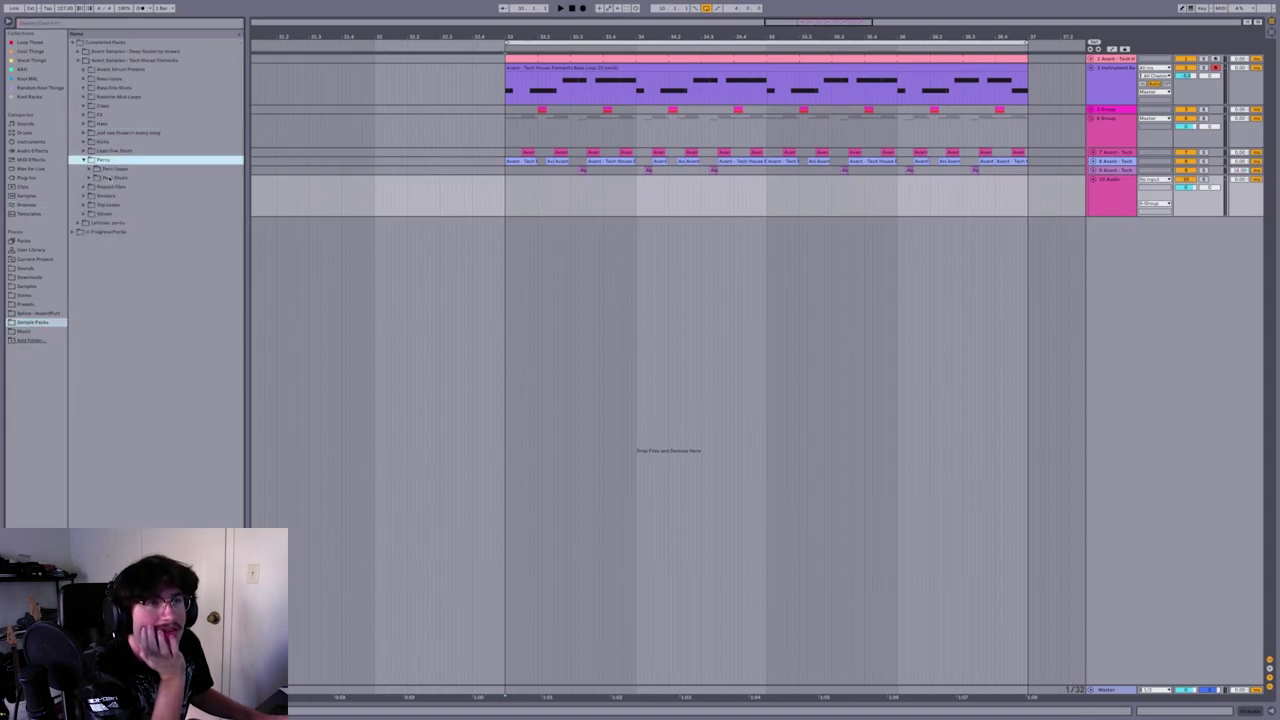
pyautogui.click(90, 178)
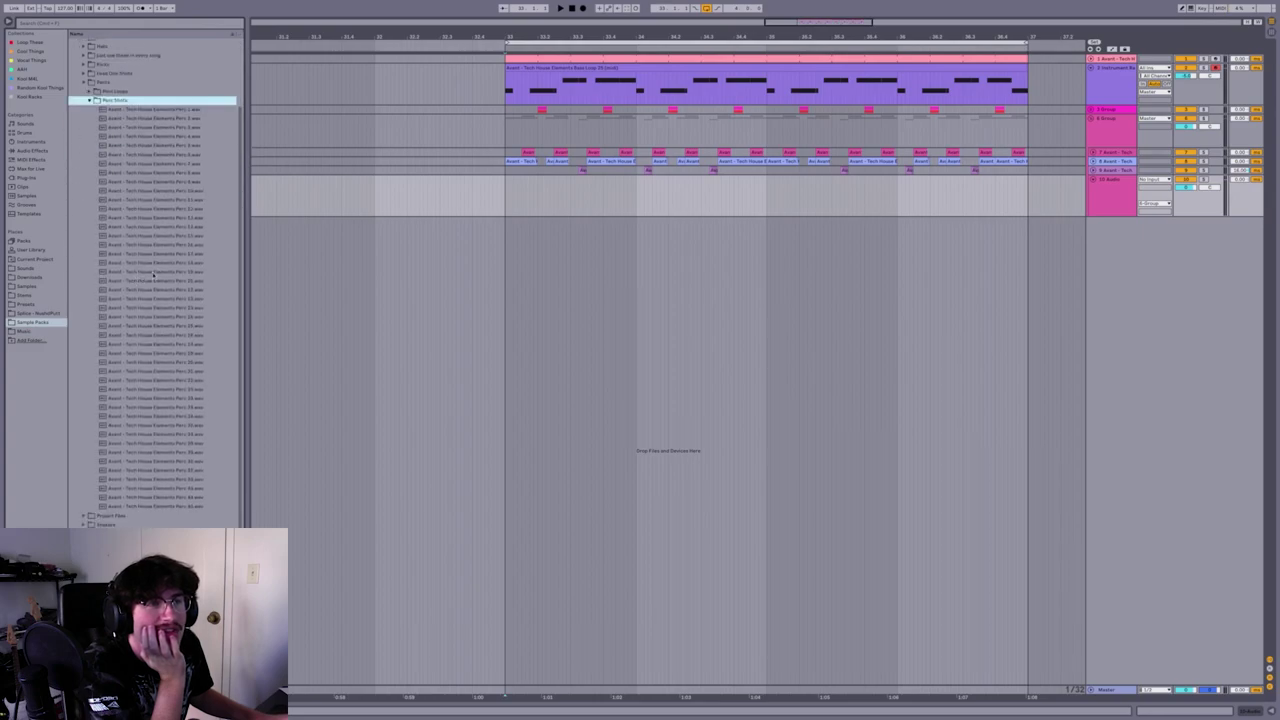
# Audition percussion shots, place Perc 22 on the last sixteenth of beat 2 in bar 33, trim its tail and play it
pyautogui.click(163, 264)
pyautogui.click(160, 290)
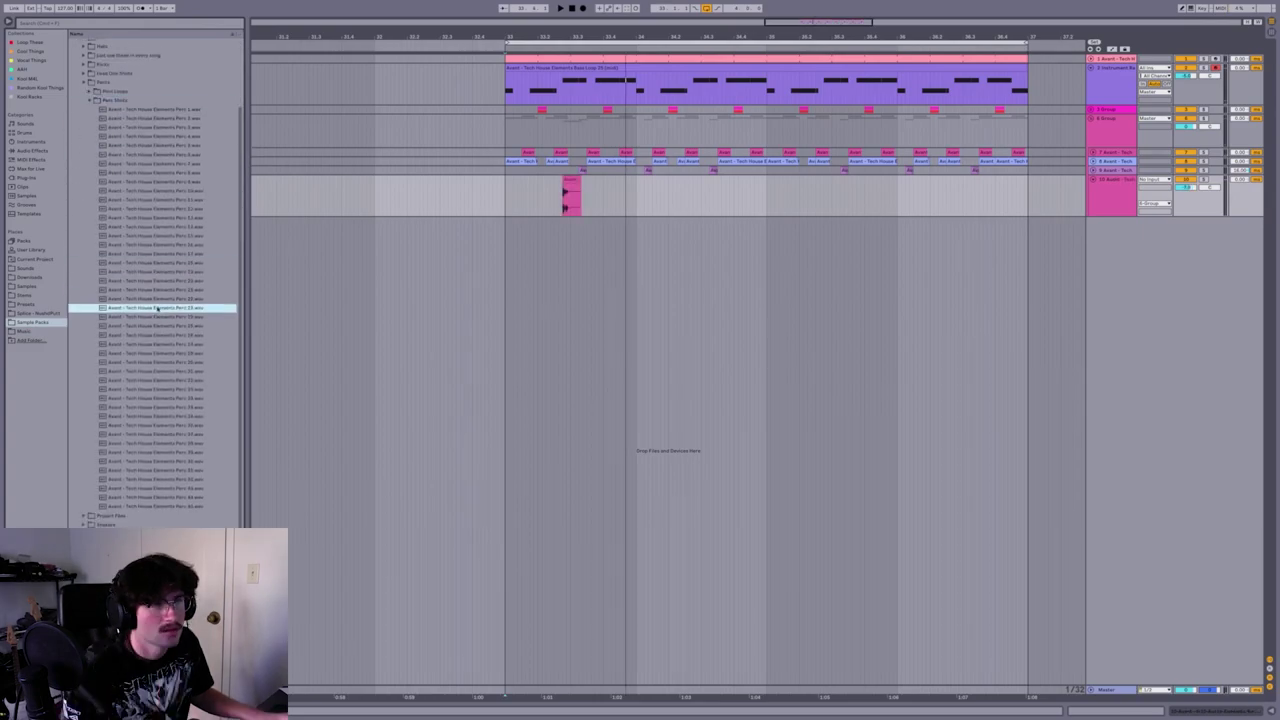
pyautogui.click(156, 299)
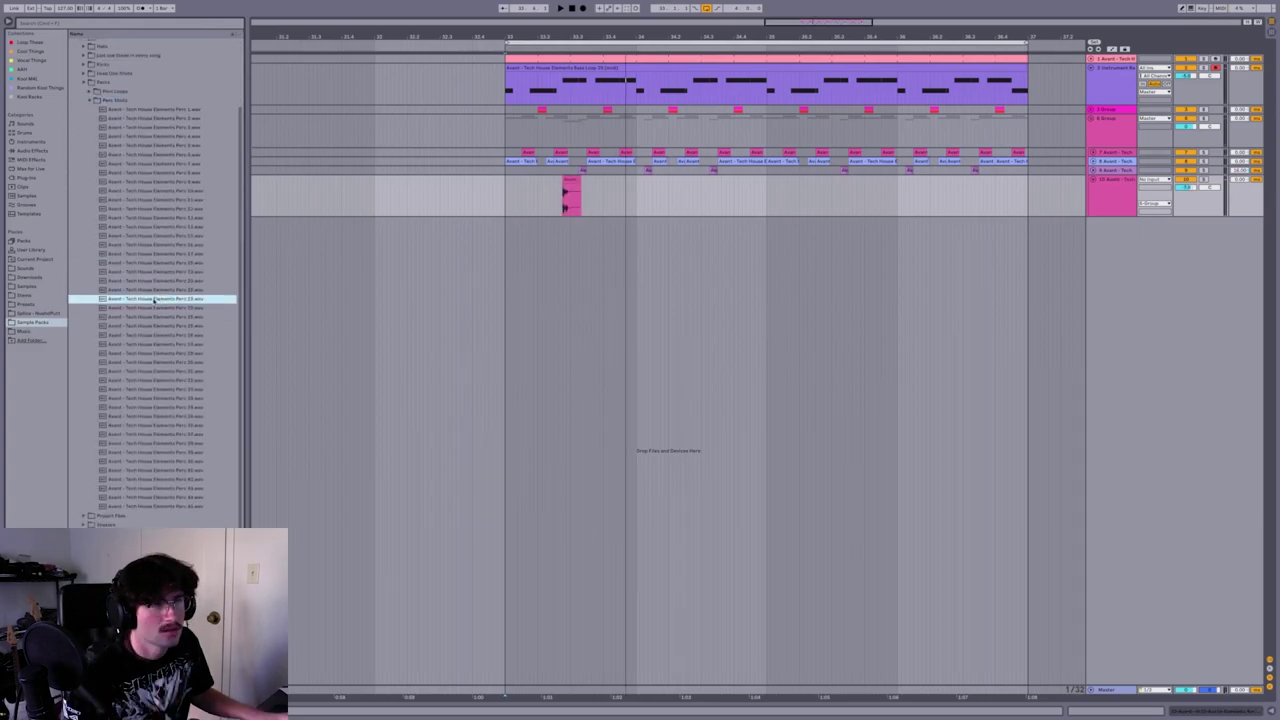
pyautogui.moveTo(565, 242); pyautogui.dragTo(566, 205)
pyautogui.click(577, 180)
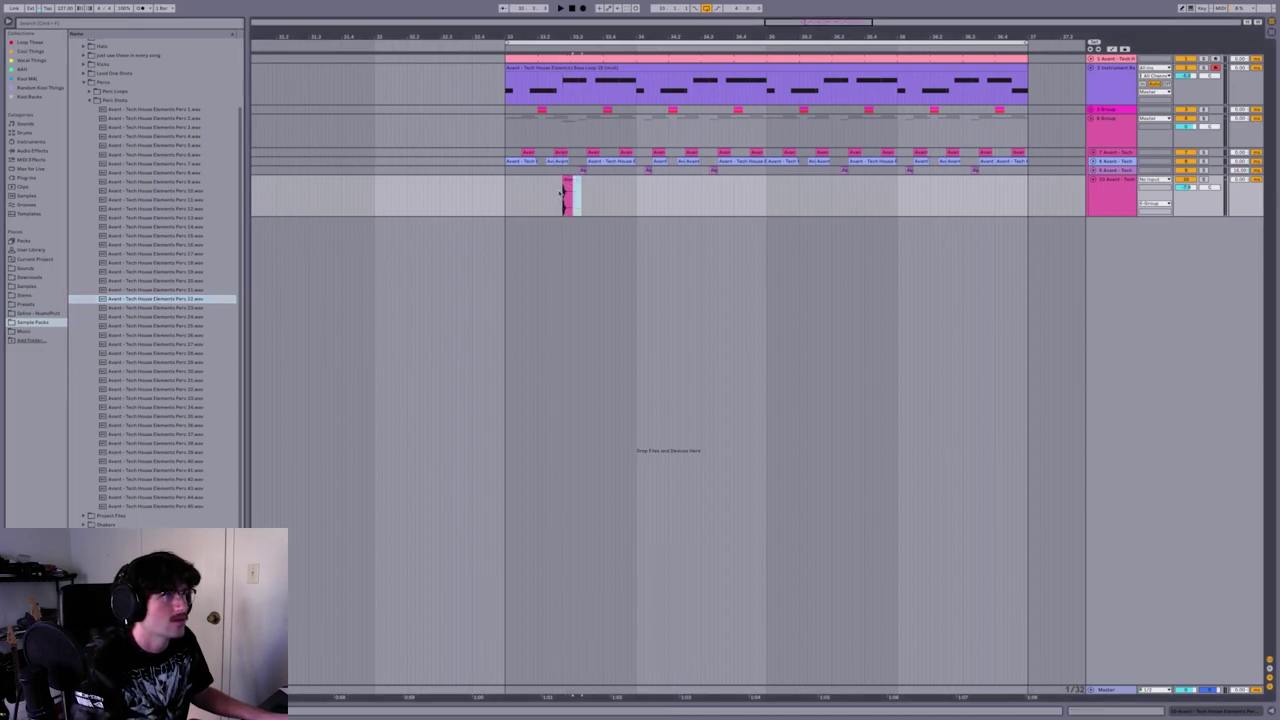
pyautogui.press('Delete')
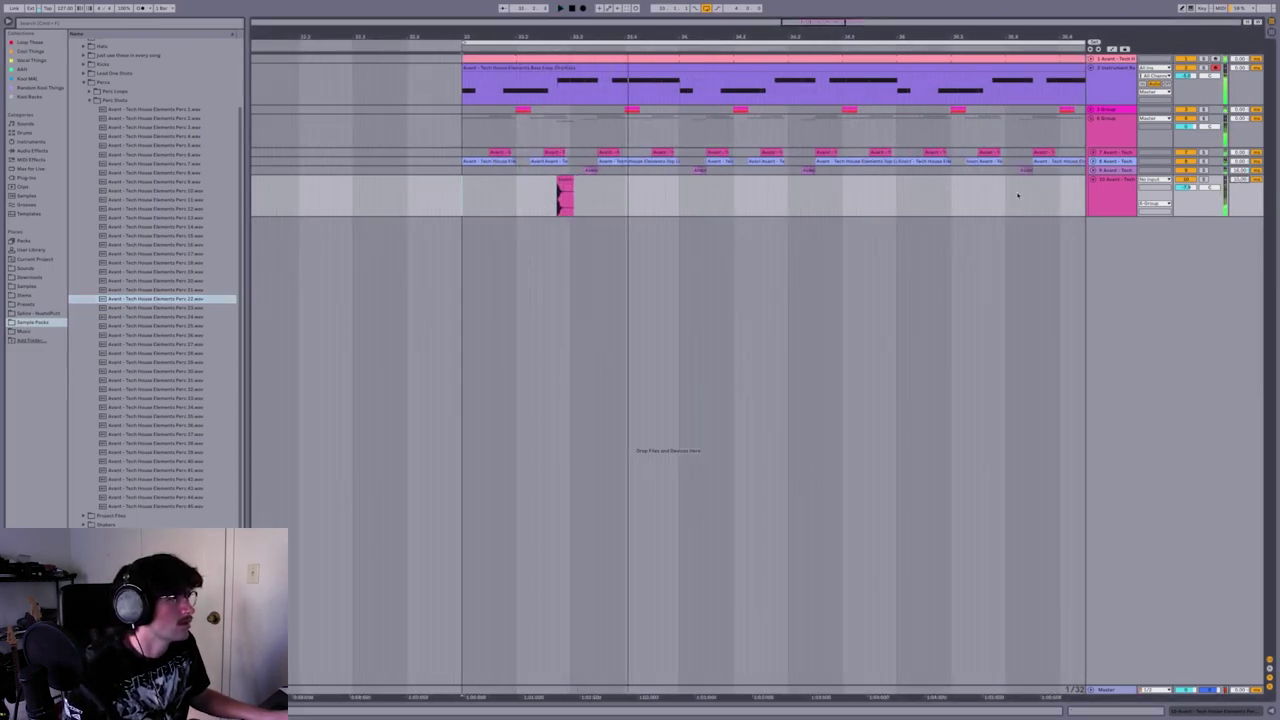
pyautogui.press('space')
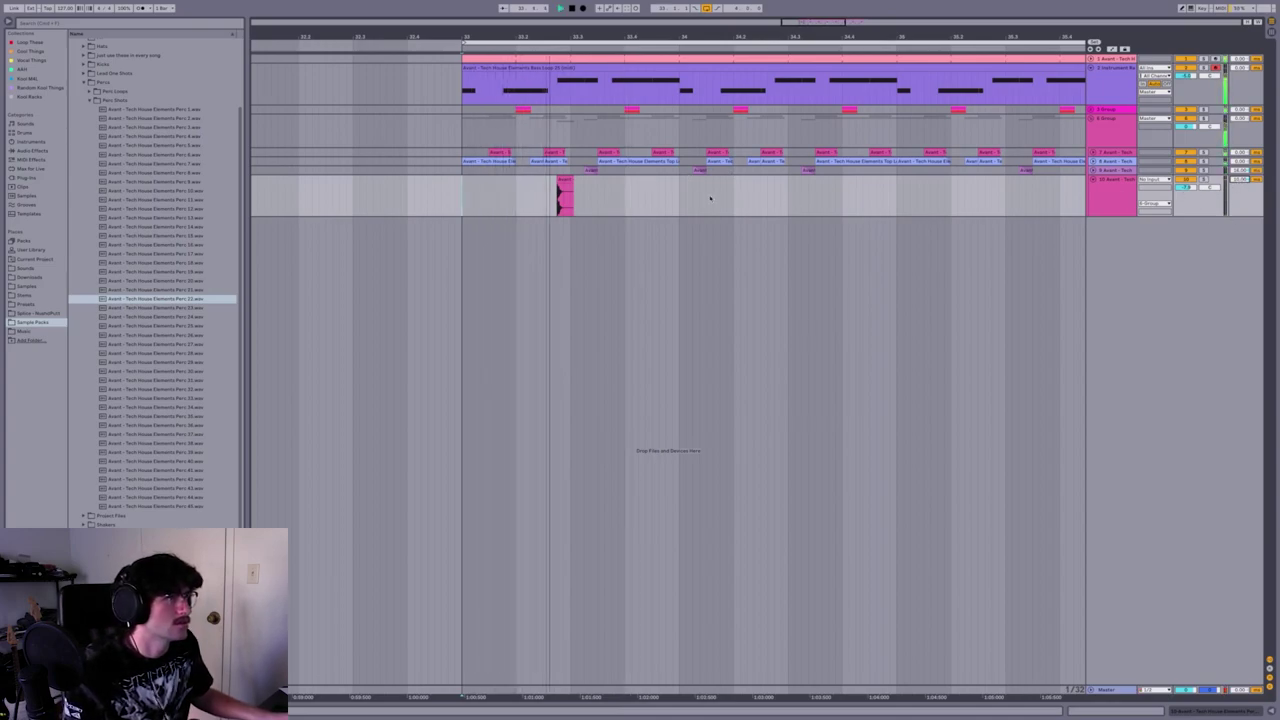
# Consolidate the Perc 22 hit into a one-bar clip spanning bar 33 and apply the Swing MPC 3000 16ths 68 groove
pyautogui.click(561, 88)
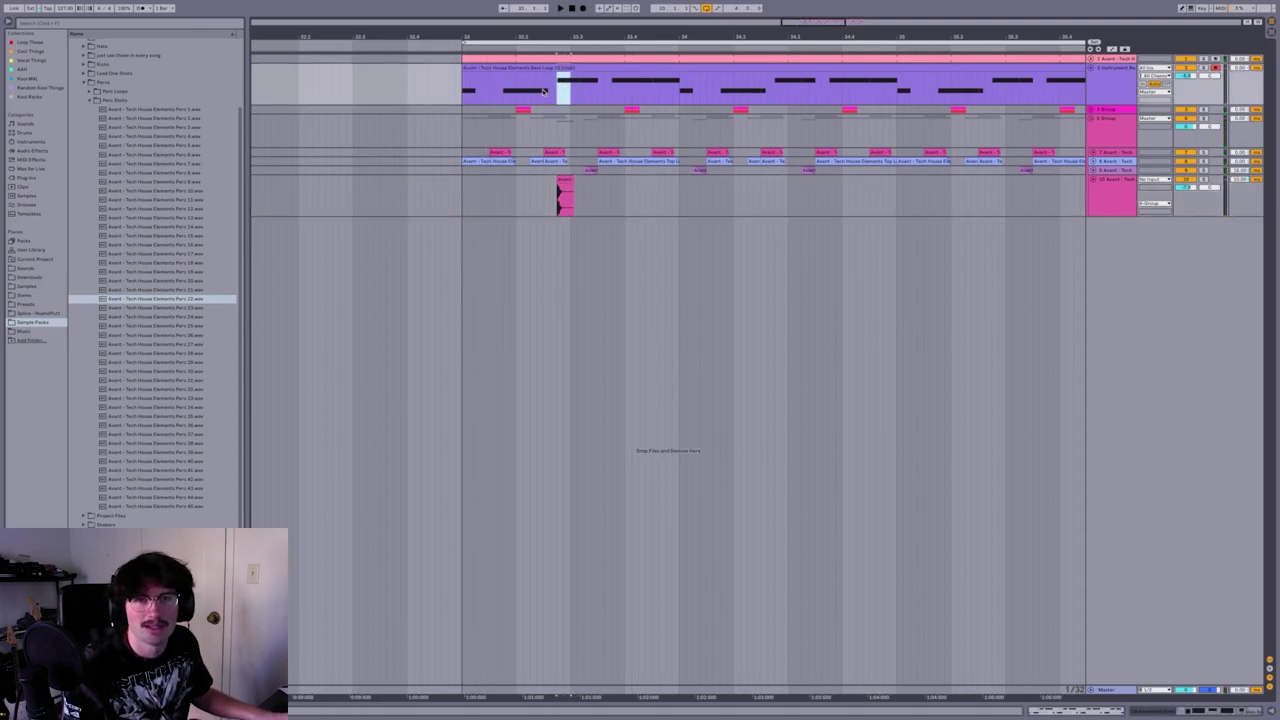
pyautogui.moveTo(463, 192); pyautogui.dragTo(673, 189)
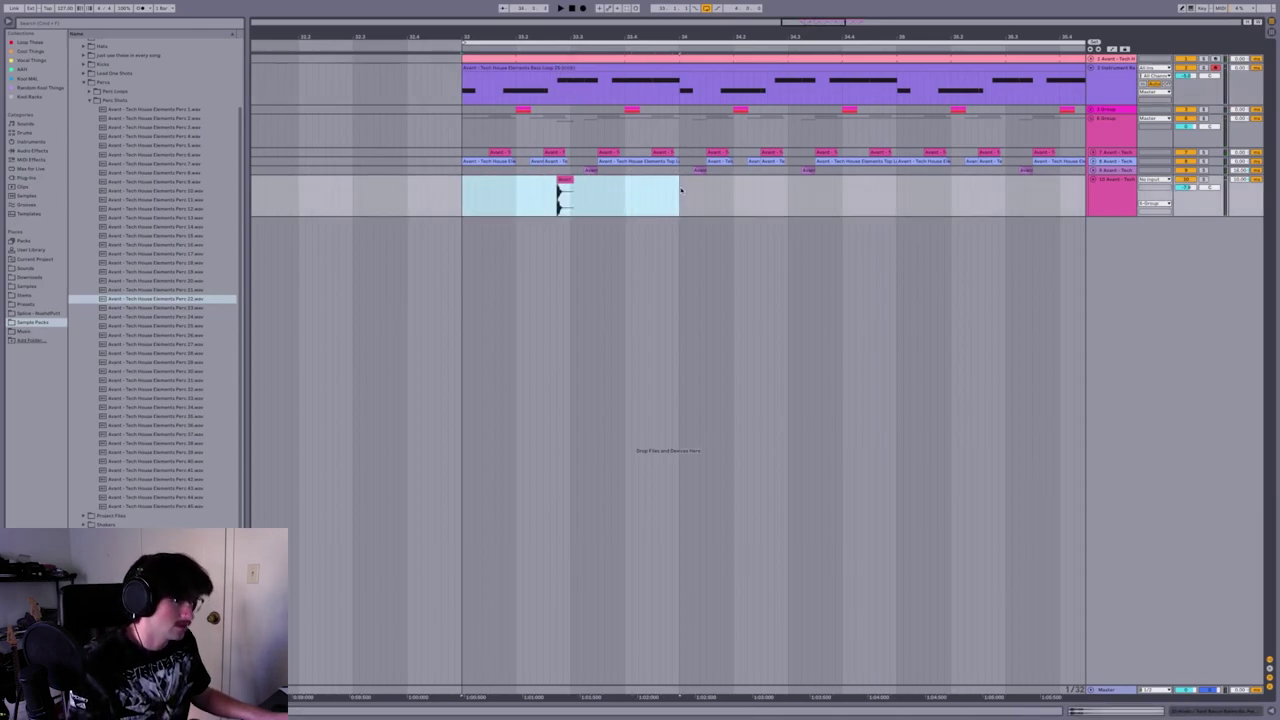
pyautogui.hotkey('ctrl', 'j')
pyautogui.doubleClick(658, 191)
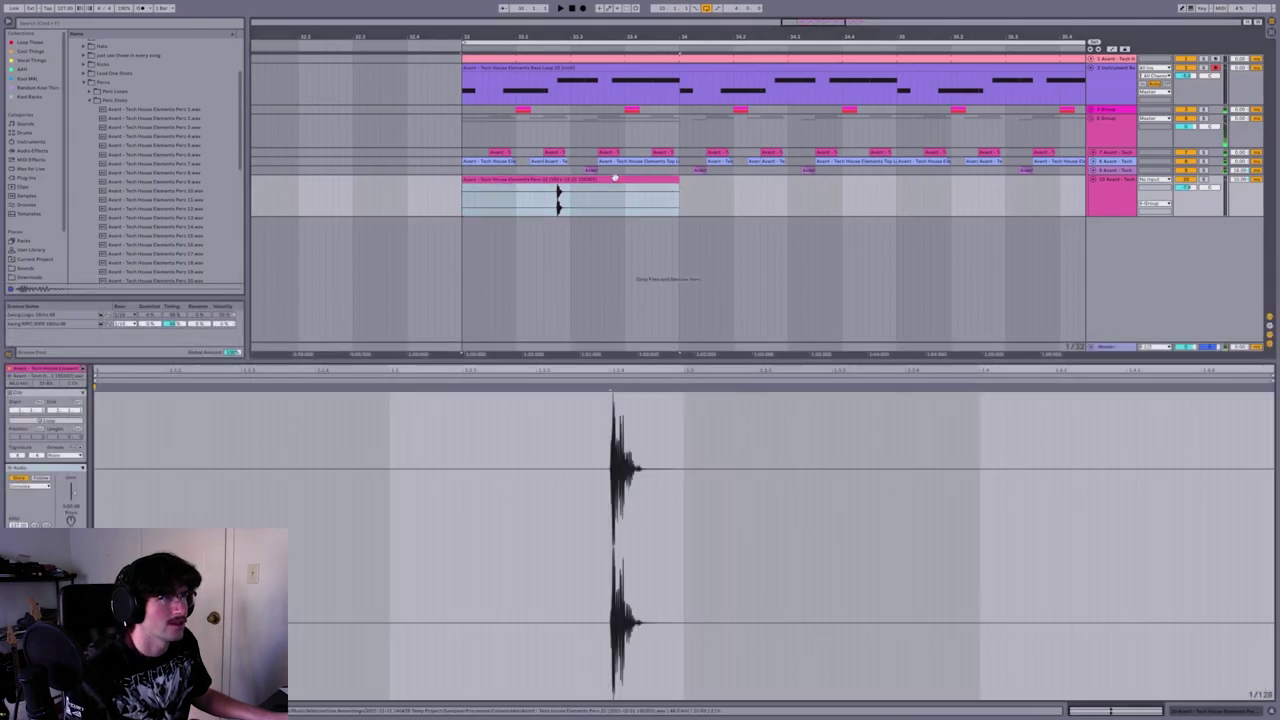
pyautogui.click(58, 324)
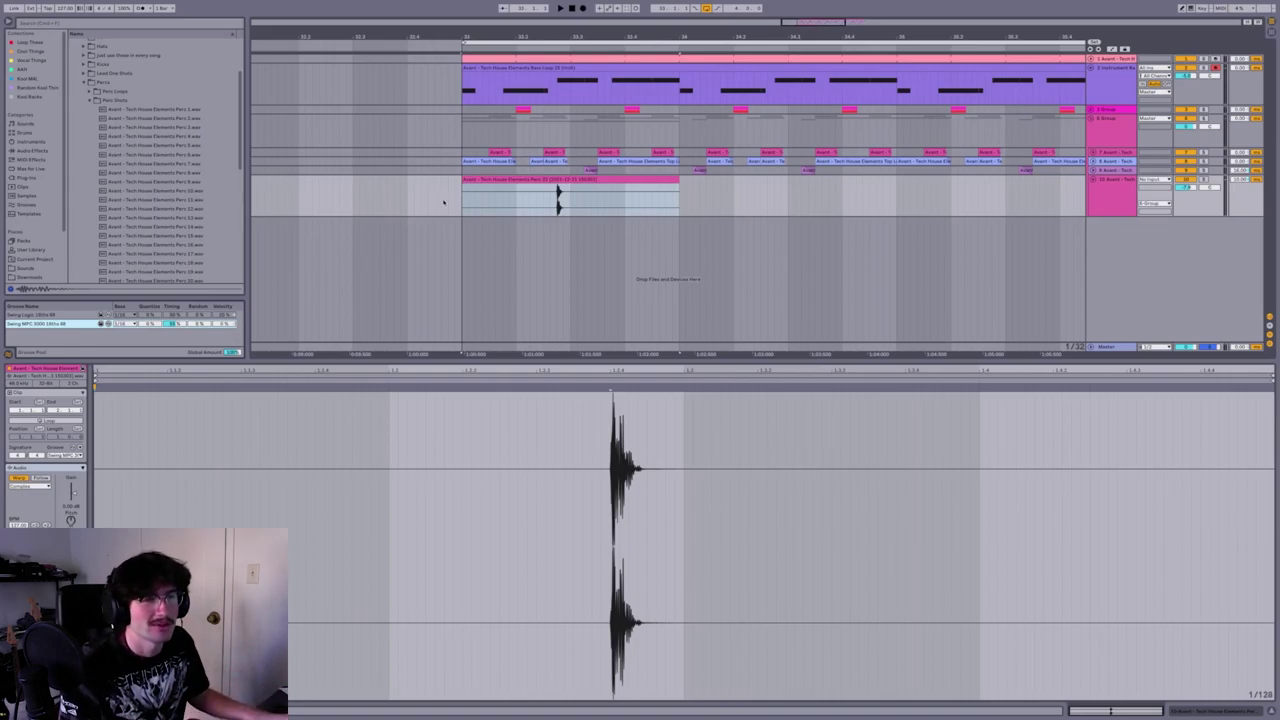
pyautogui.press('space')
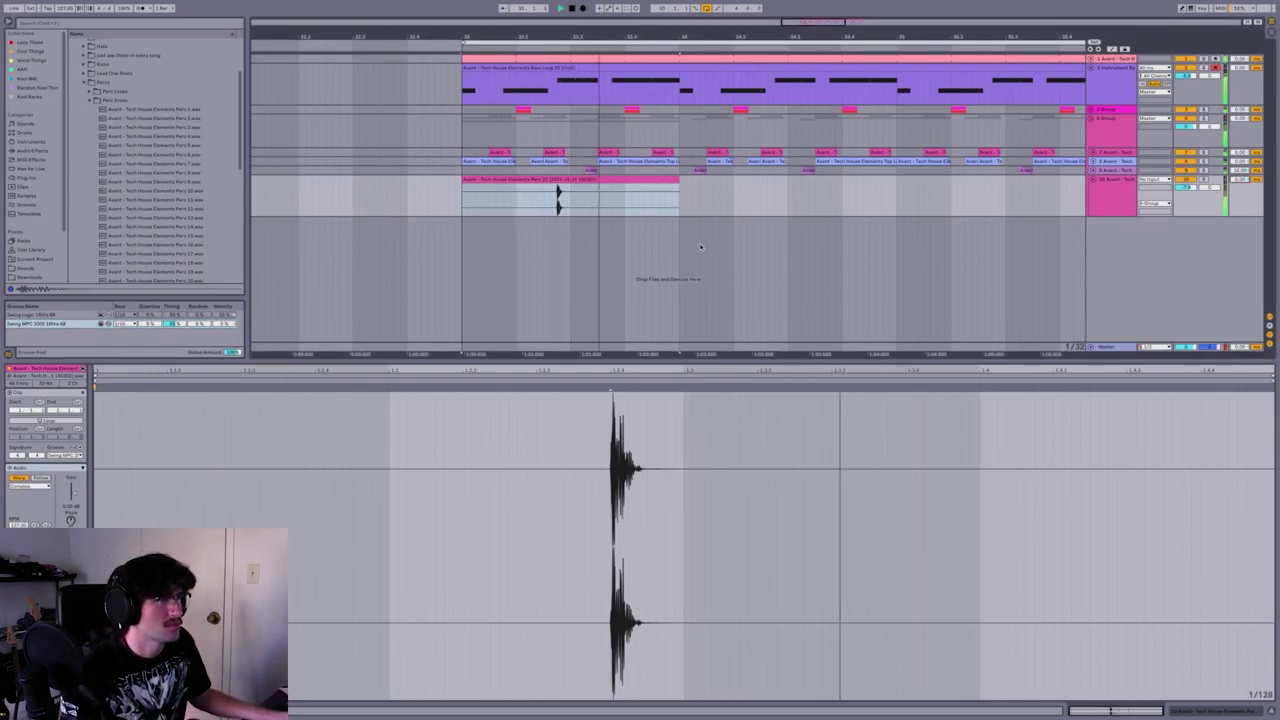
# Copy the one-bar Perc 22 clip to bar 35 and adjust its track's volume and pan during playback
pyautogui.click(622, 180)
pyautogui.moveTo(622, 37); pyautogui.dragTo(617, 40)
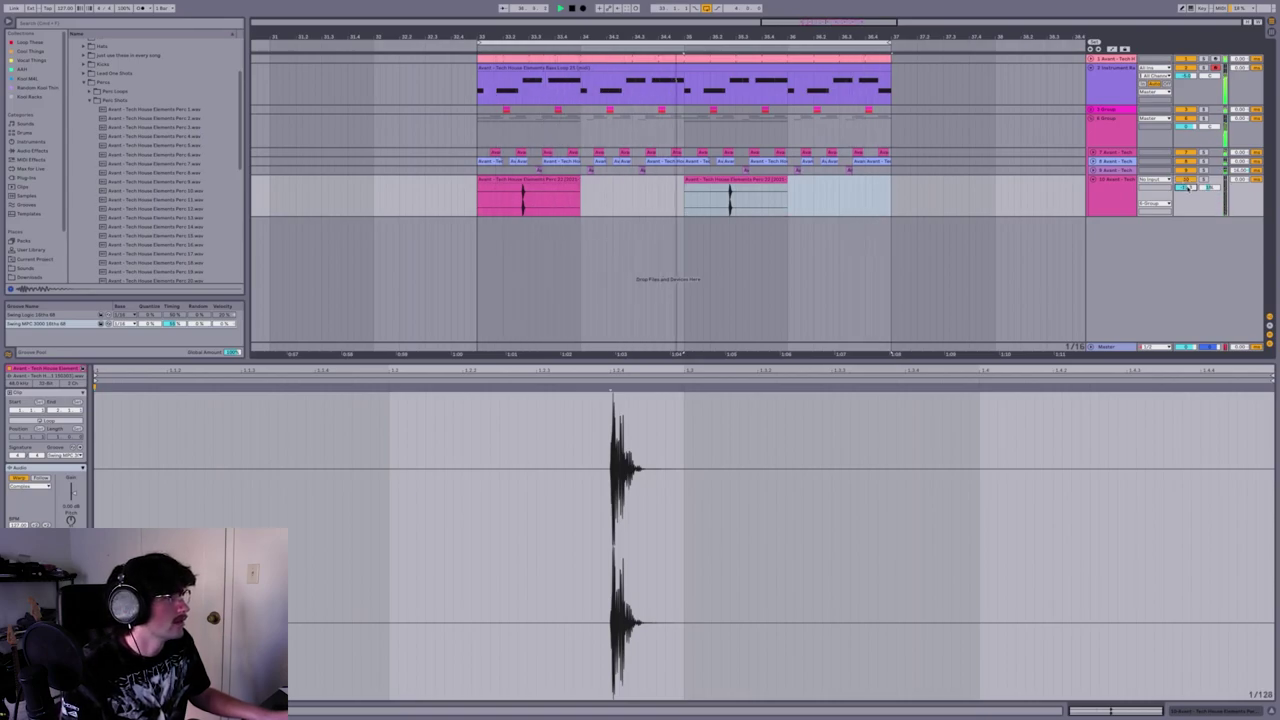
pyautogui.press('space')
# Audition further percussion shots and place Perc 43 at the start of bar 33 on a new audio track
pyautogui.scroll(-5, 153, 230)
pyautogui.click(160, 217)
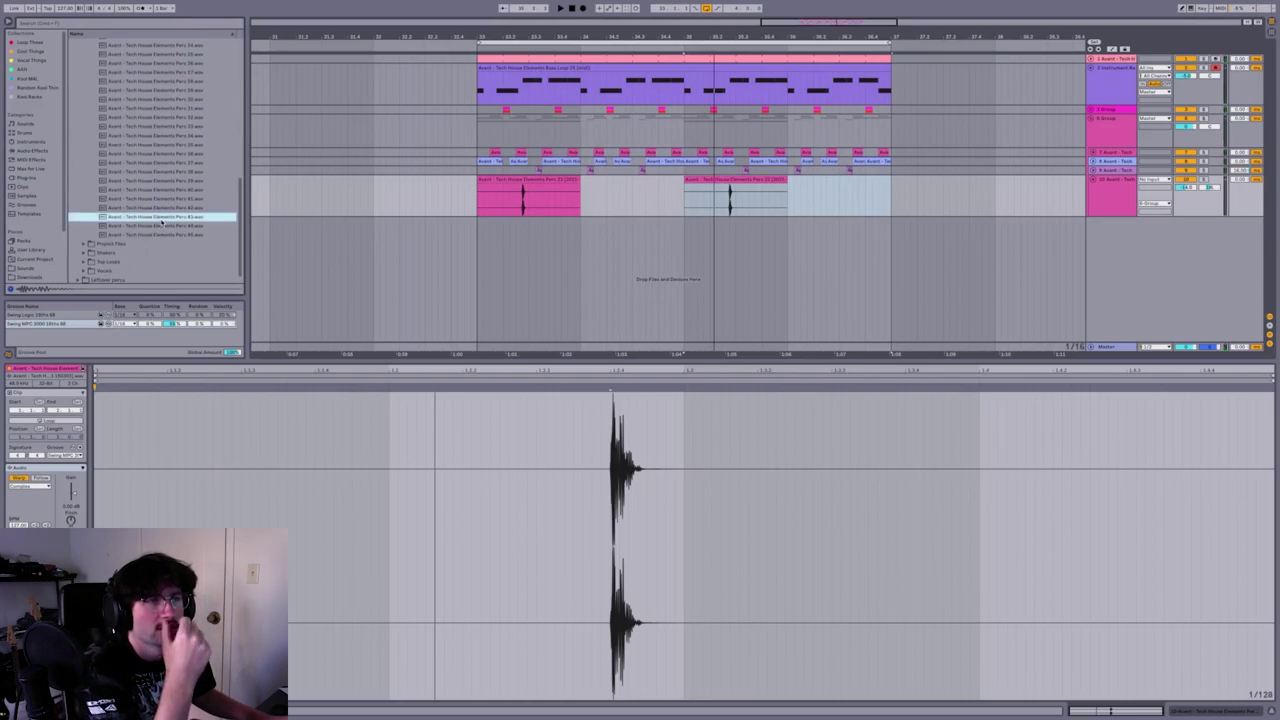
pyautogui.moveTo(169, 219); pyautogui.dragTo(481, 243)
pyautogui.click(1119, 240)
# Add Delay and Spectral Time to the Perc 43 track and fold the Delay device
pyautogui.hotkey('ctrl', 'f')
pyautogui.write('special')
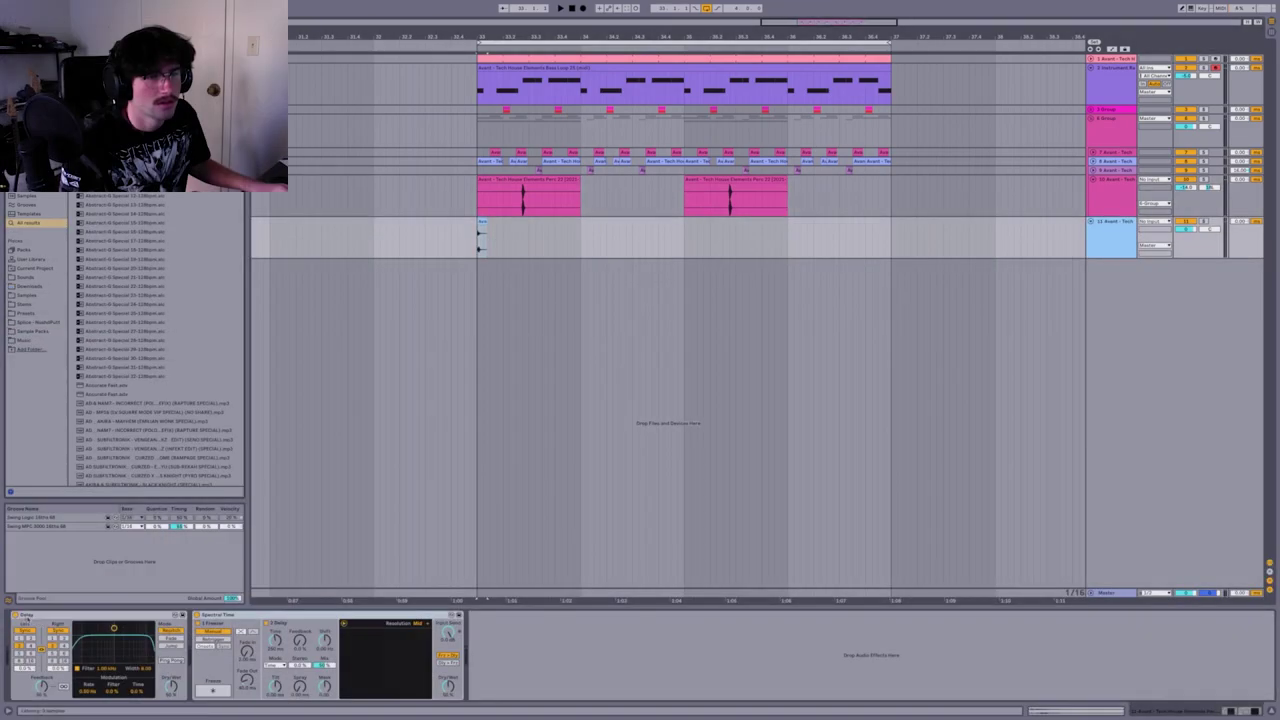
pyautogui.press('Delete')
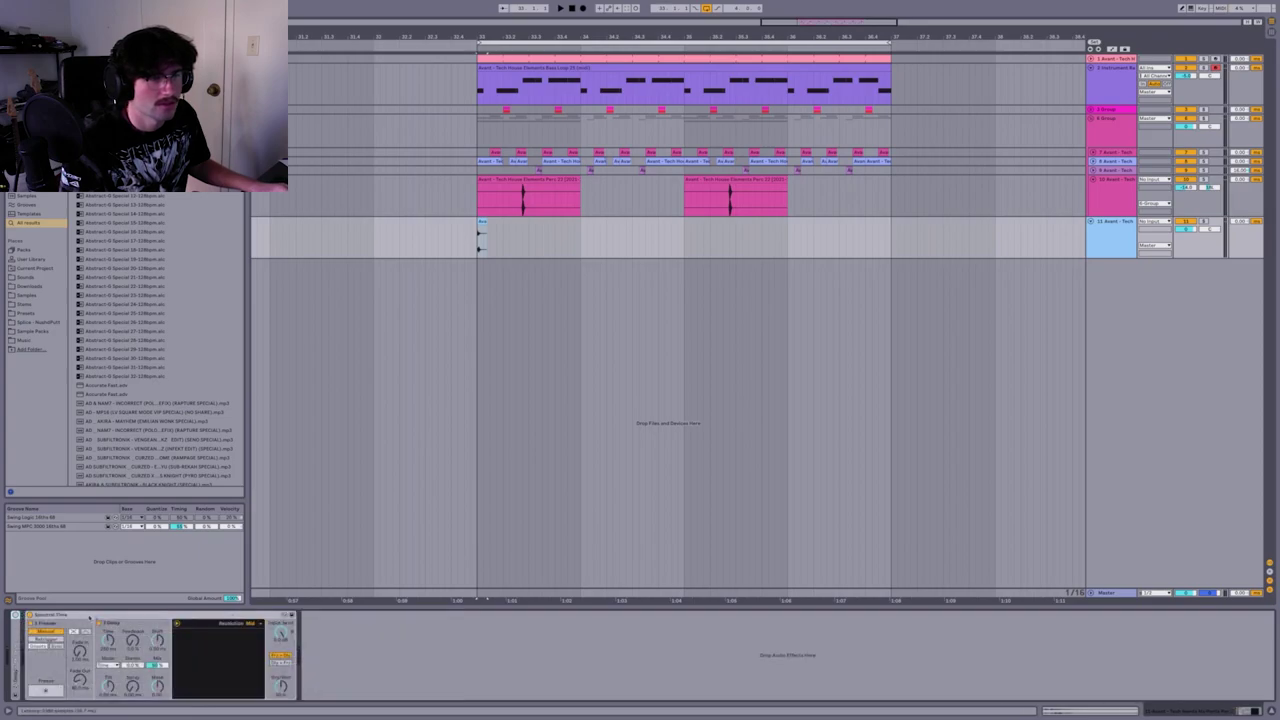
# Audition Spectral Time's dotted 16th delay mode, then set the mode to Time and the resolution to Low
pyautogui.click(110, 665)
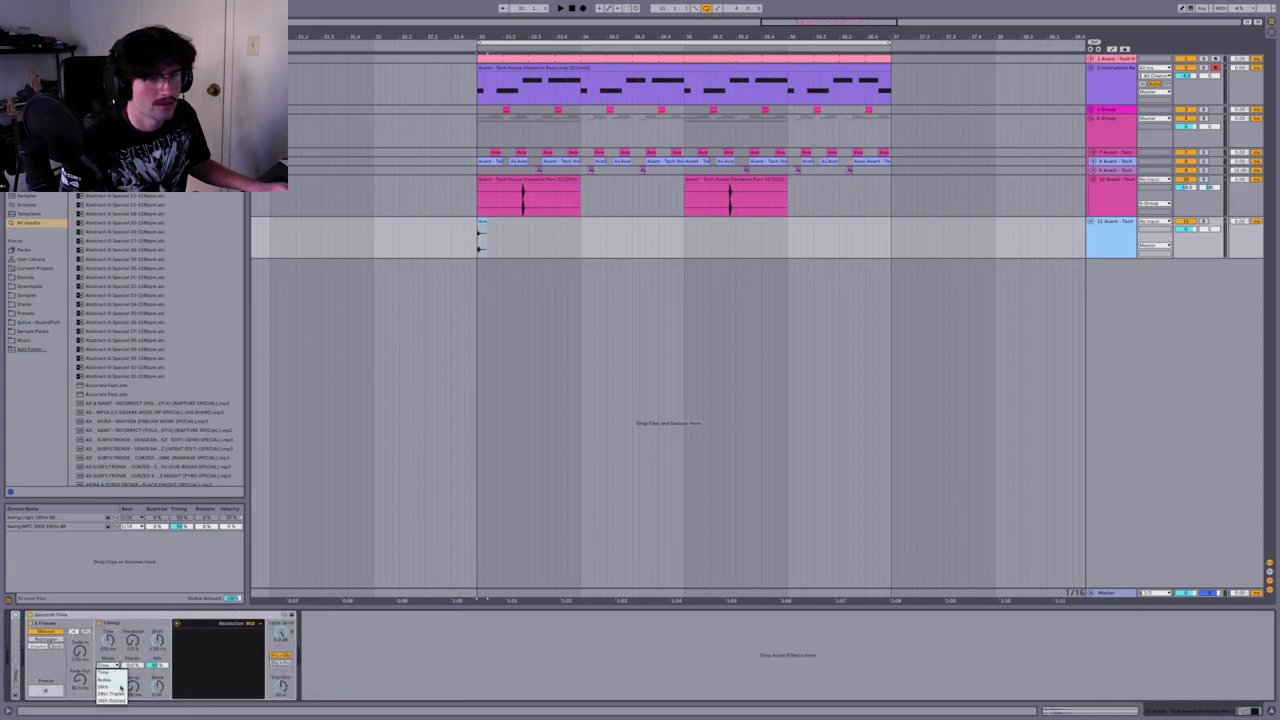
pyautogui.click(116, 700)
pyautogui.press('space')
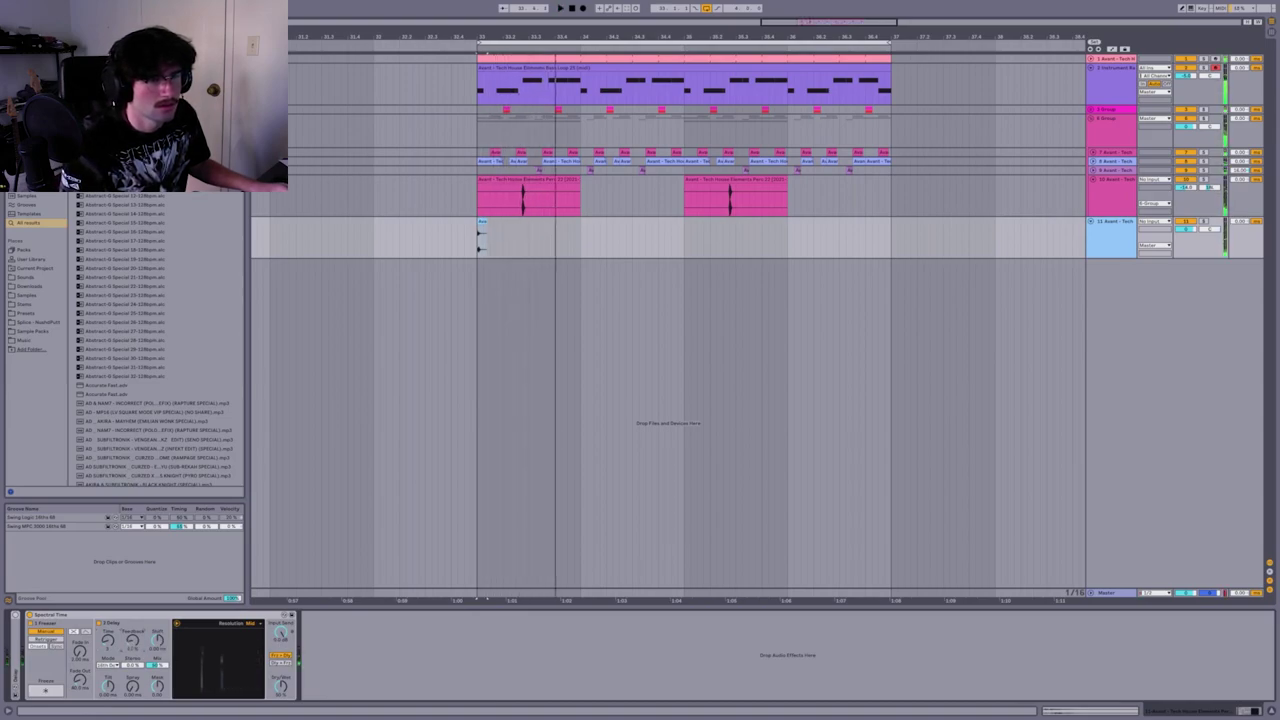
pyautogui.press('space')
pyautogui.click(98, 665)
pyautogui.click(96, 673)
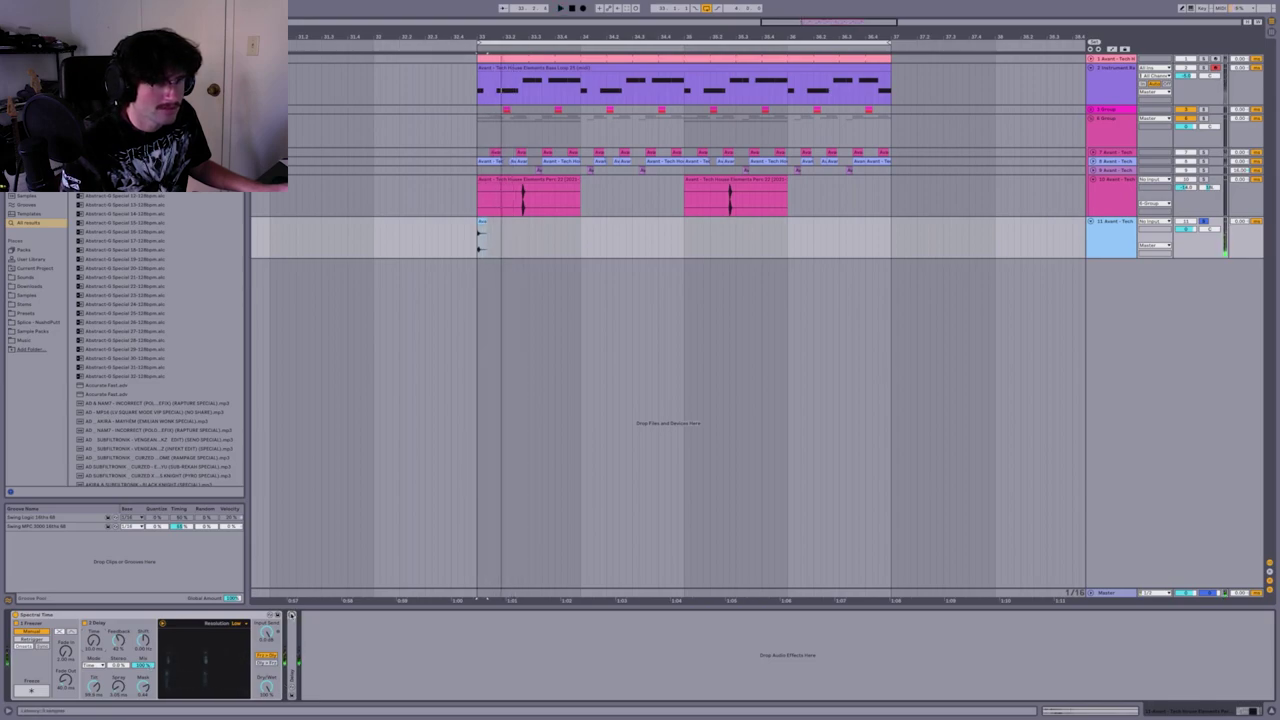
# Unfold the Delay after Spectral Time, narrow its filter band, toggle Ping Pong and play the result
pyautogui.doubleClick(292, 637)
pyautogui.moveTo(390, 628); pyautogui.dragTo(392, 640)
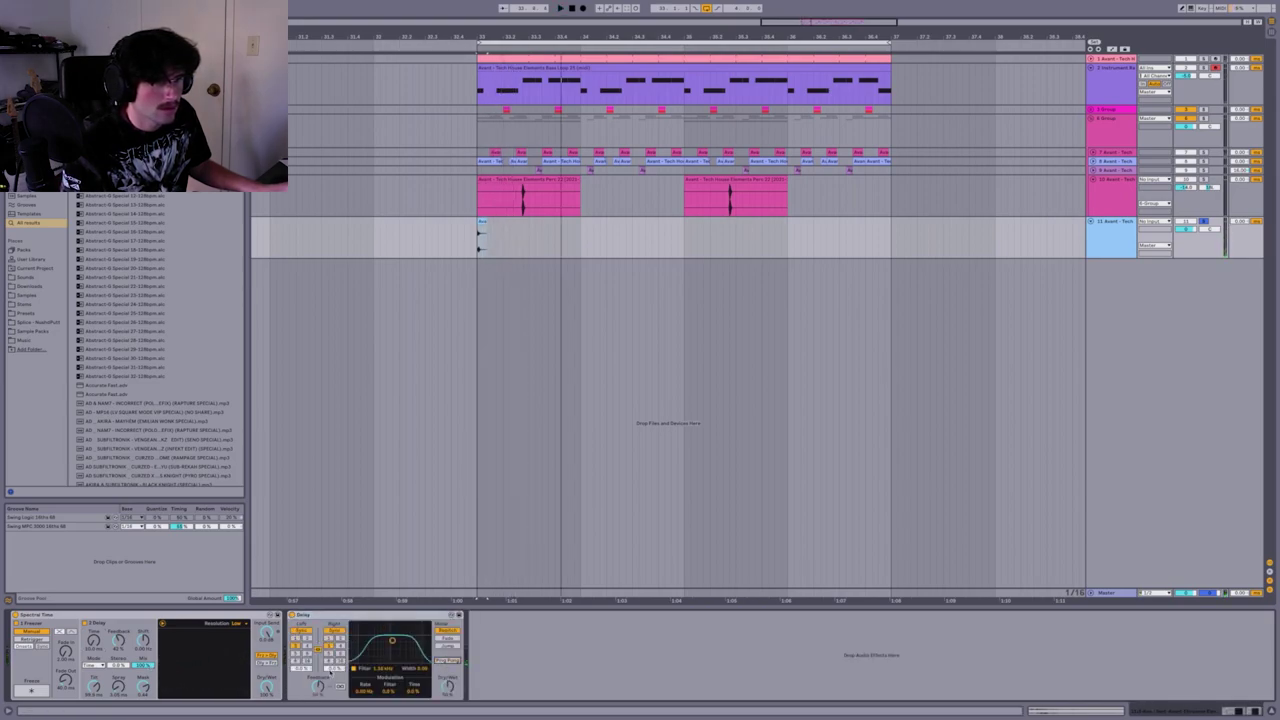
pyautogui.click(447, 660)
pyautogui.press('space')
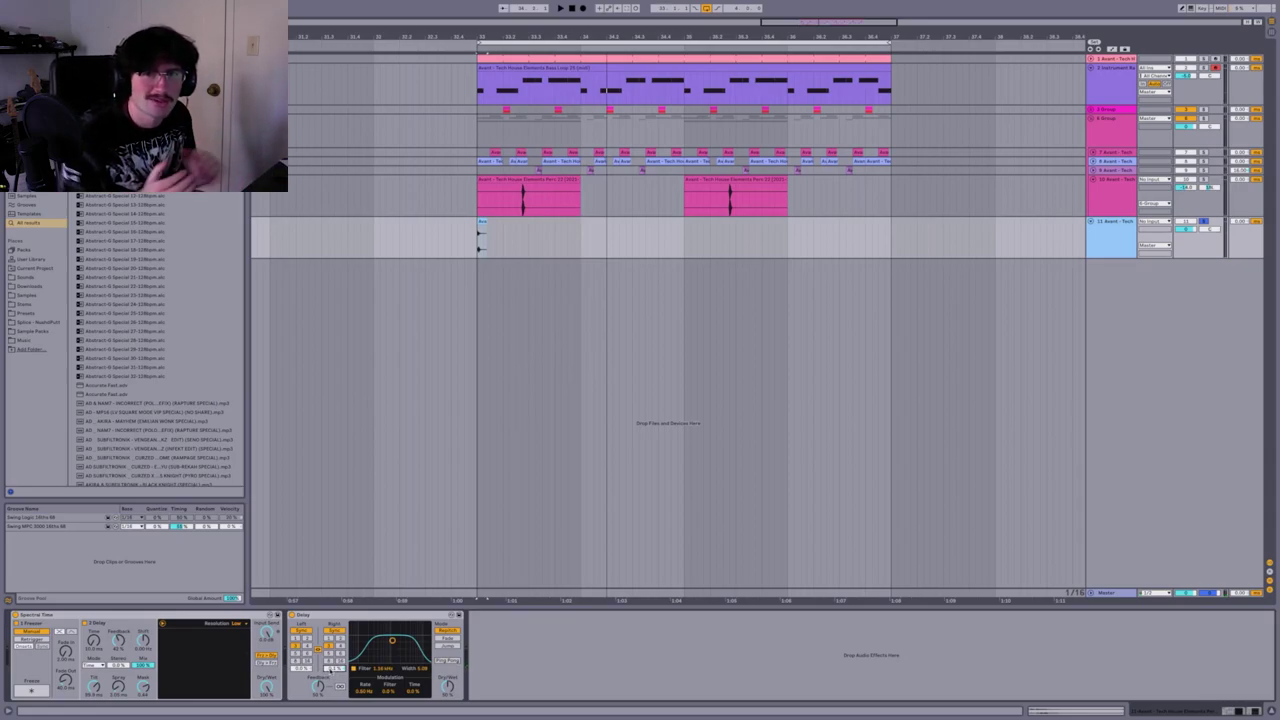
pyautogui.press('space')
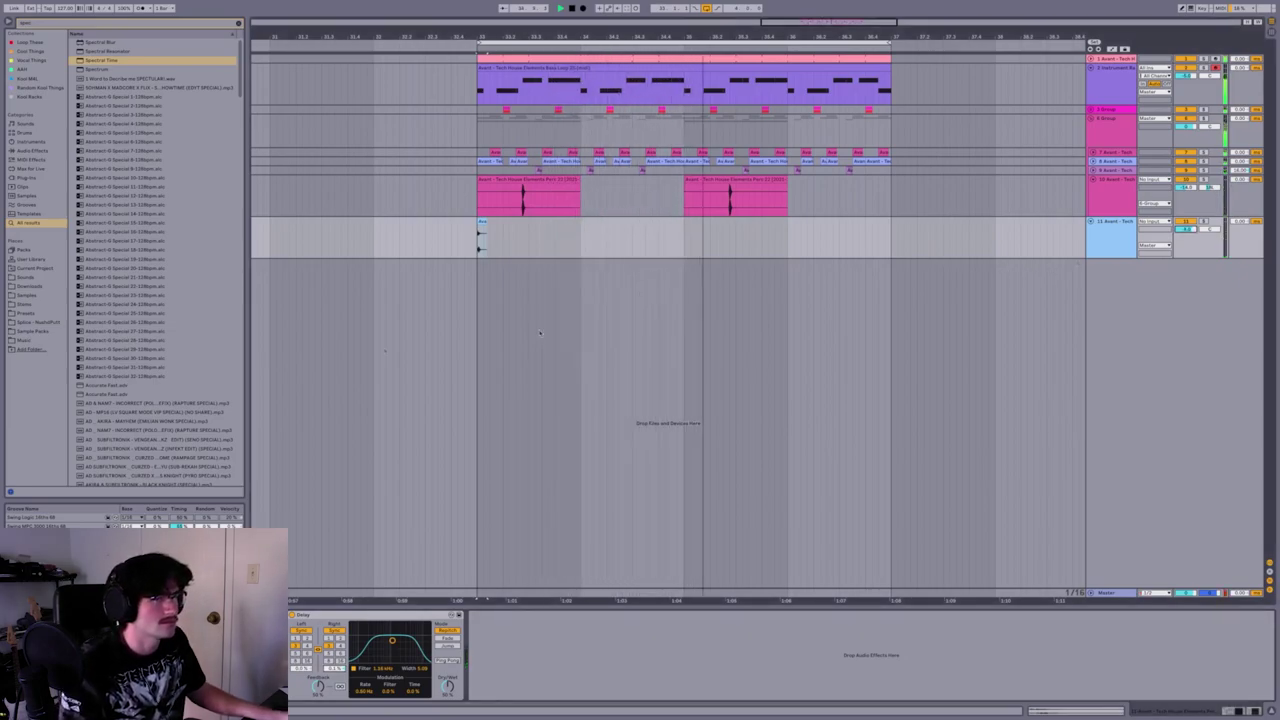
# Place Perc 30 on a new track in bar 36 and Perc 31 on another new track at the end of bar 34
pyautogui.click(30, 322)
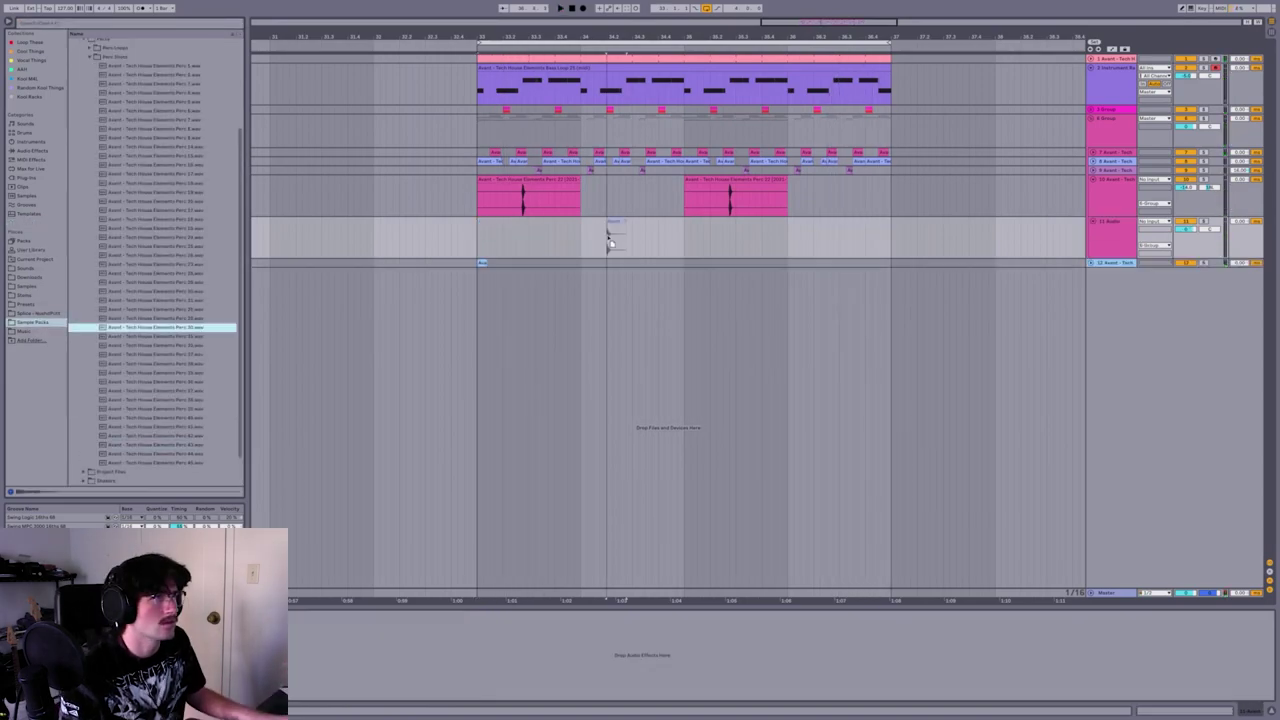
pyautogui.moveTo(606, 238); pyautogui.dragTo(615, 232)
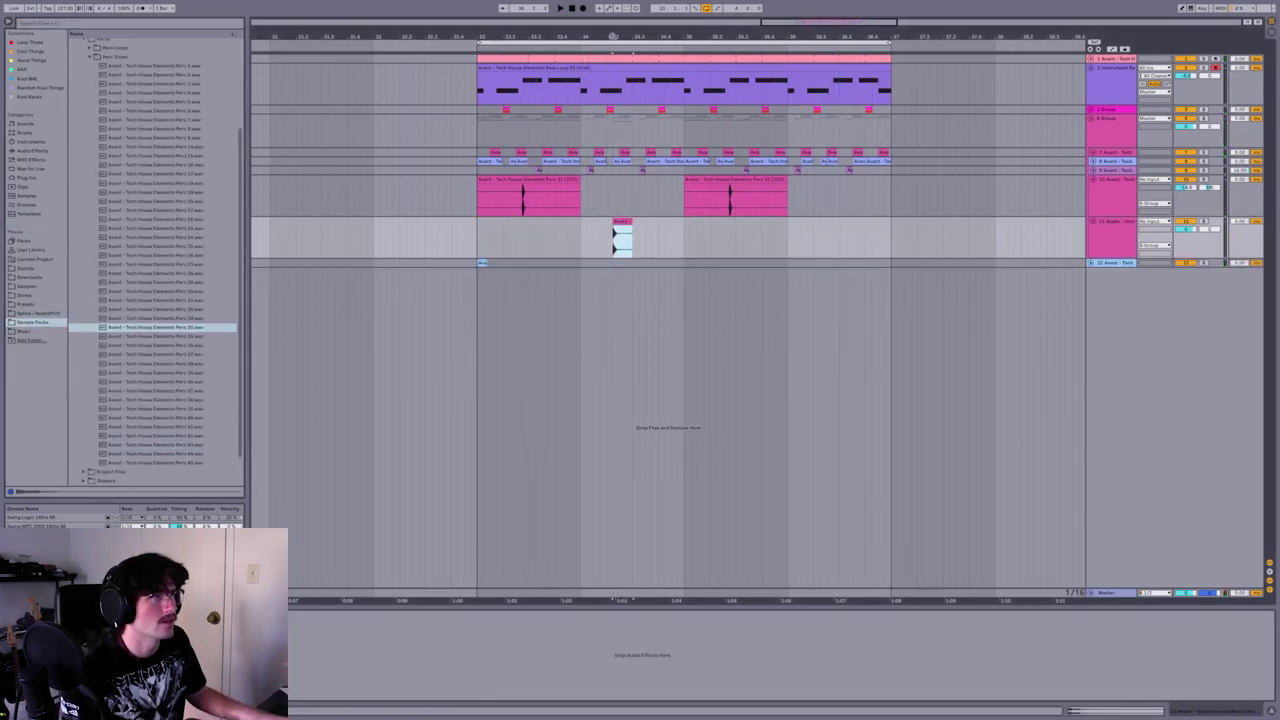
pyautogui.moveTo(613, 37); pyautogui.dragTo(613, 84)
pyautogui.moveTo(630, 223); pyautogui.dragTo(683, 229)
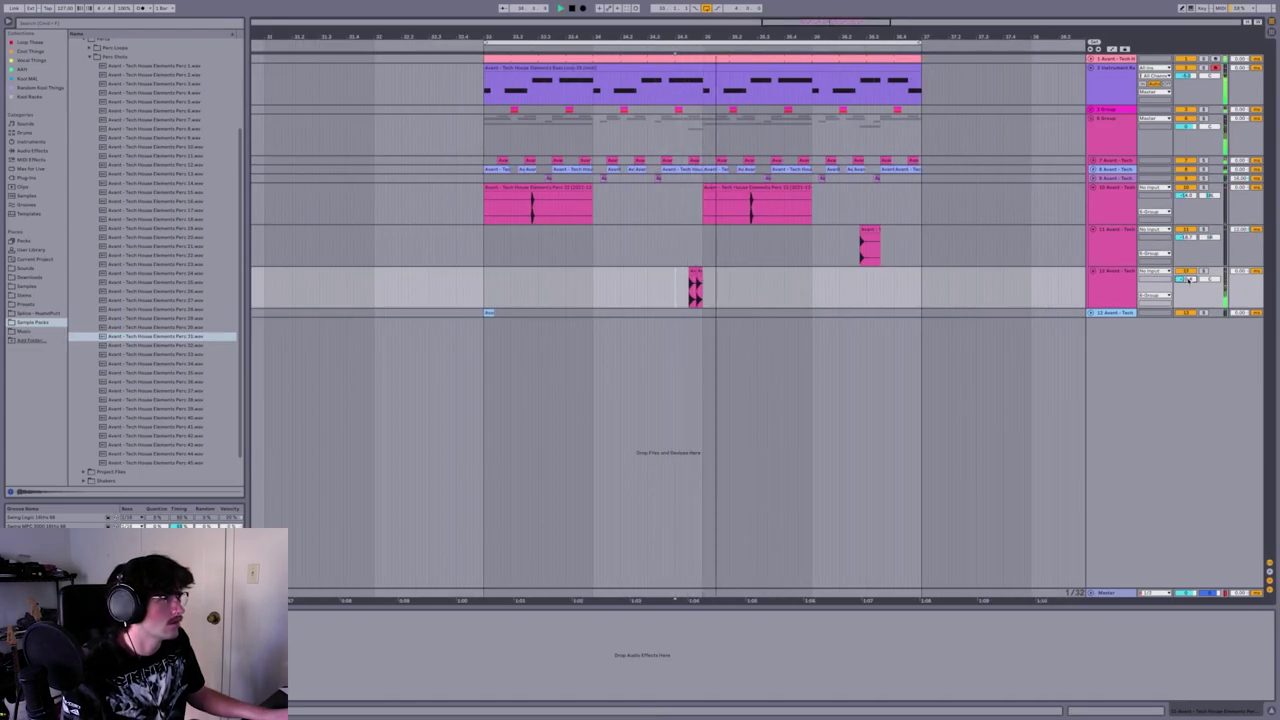
pyautogui.press('space')
# Search for the Imager plug-in and load Ozone Imager 2 on the Perc 31 track
pyautogui.hotkey('ctrl', 'f')
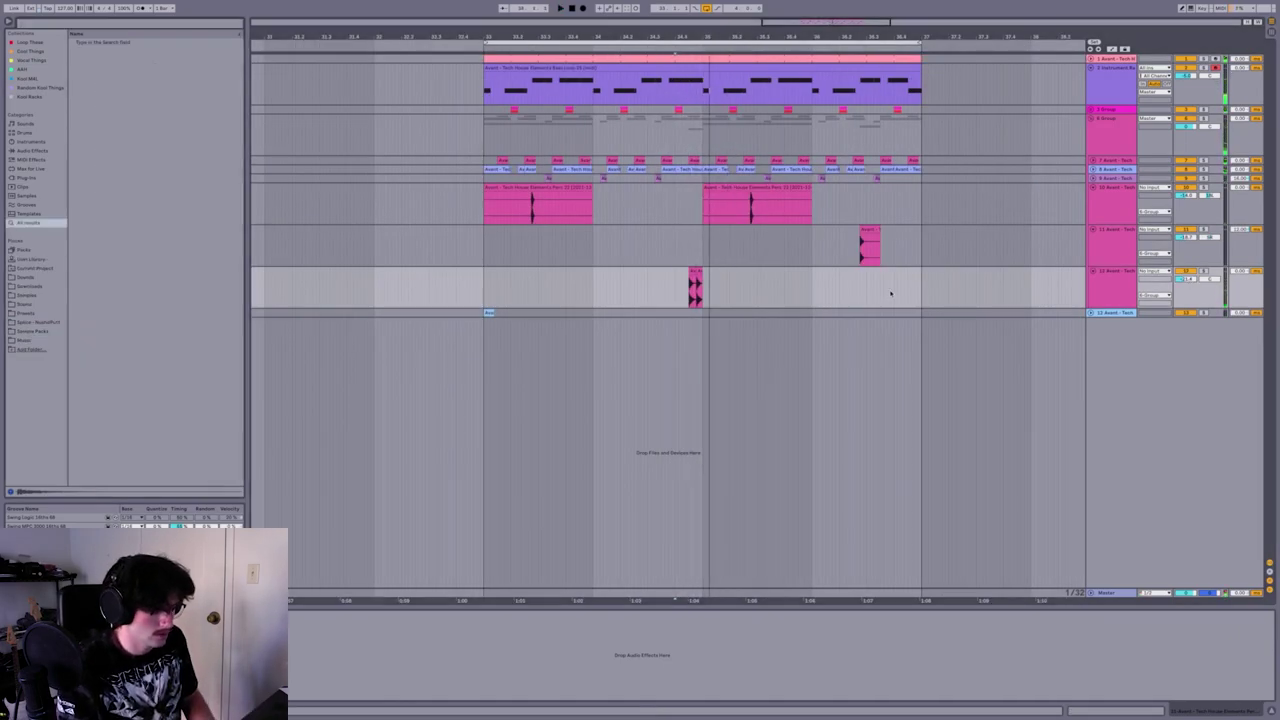
pyautogui.write('imager')
pyautogui.press('Down')
pyautogui.press('Down')
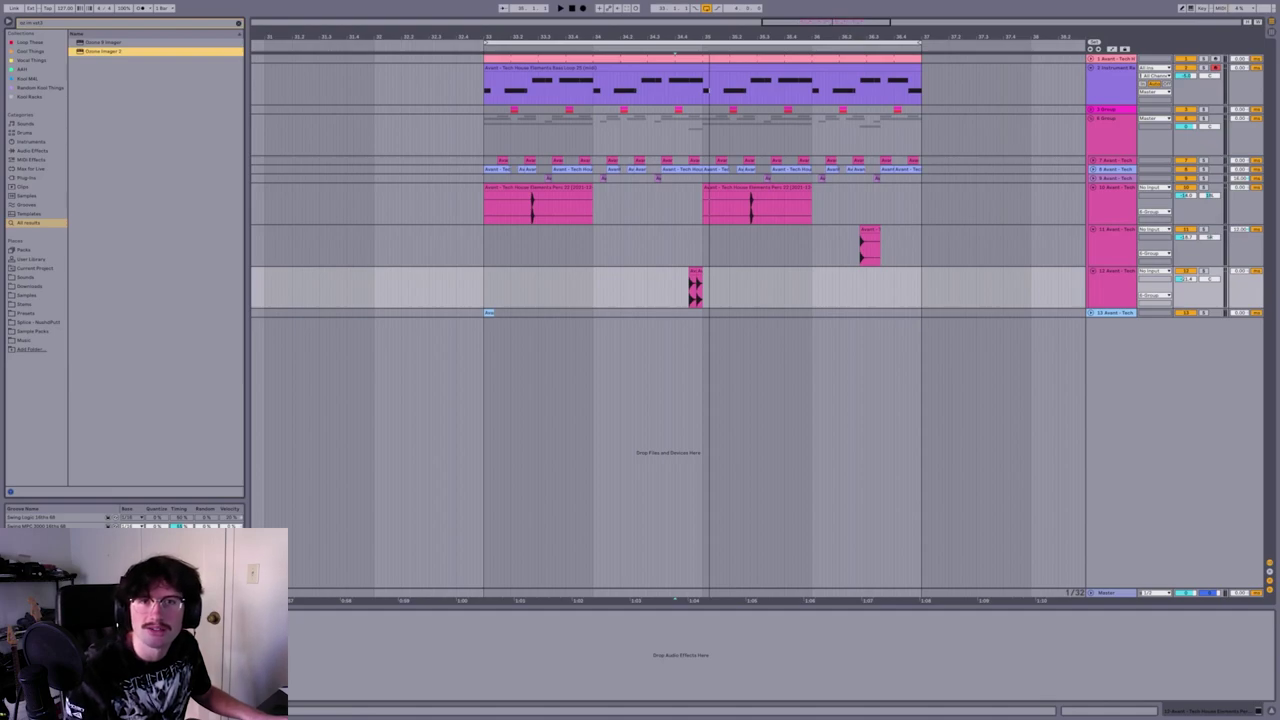
pyautogui.press('Return')
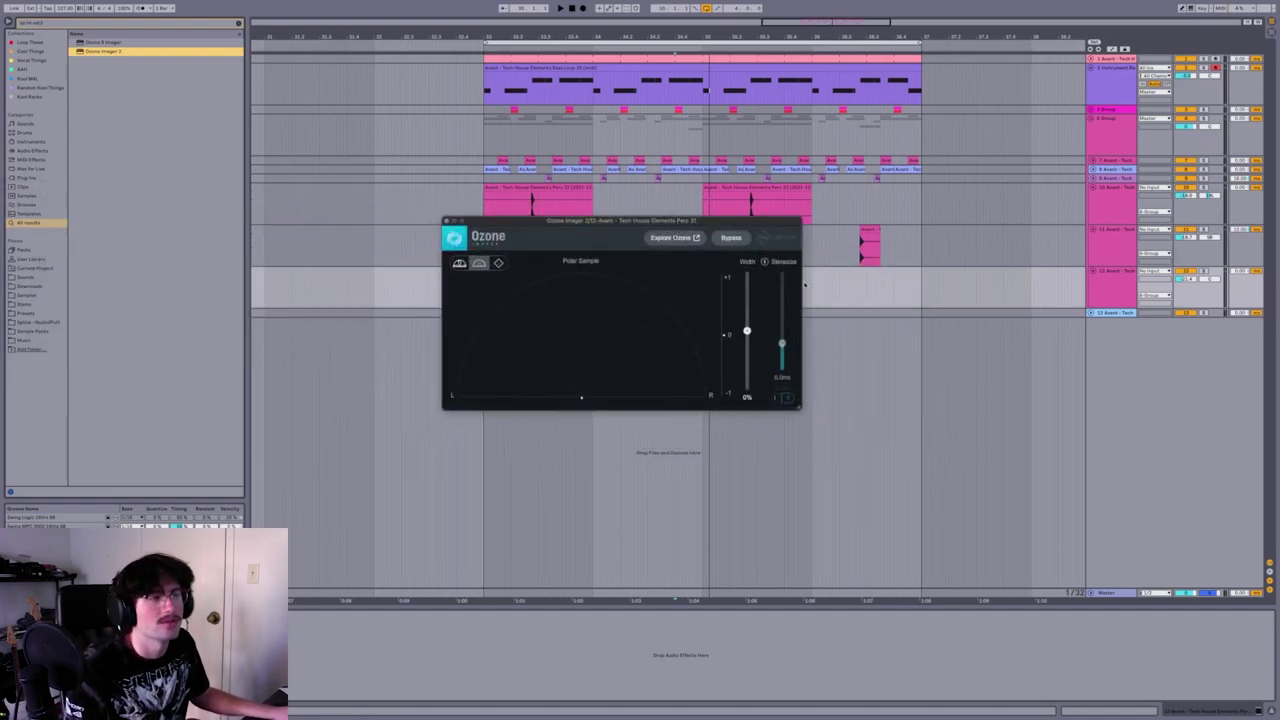
# Search for Delay, load it after Ozone Imager 2 on the Perc 31 track and set its left time to 1 ms
pyautogui.click(447, 220)
pyautogui.hotkey('ctrl', 'f')
pyautogui.write('ott')
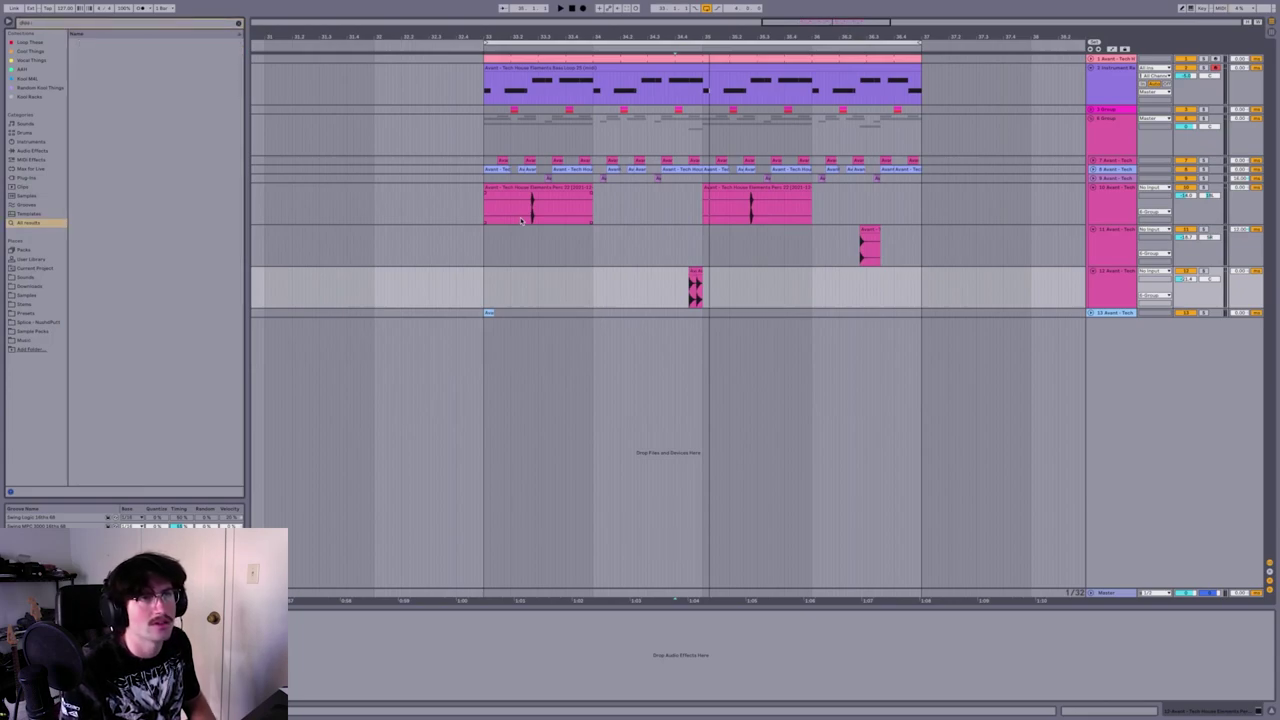
pyautogui.hotkey('ctrl', 'f')
pyautogui.write('in')
pyautogui.write('lay')
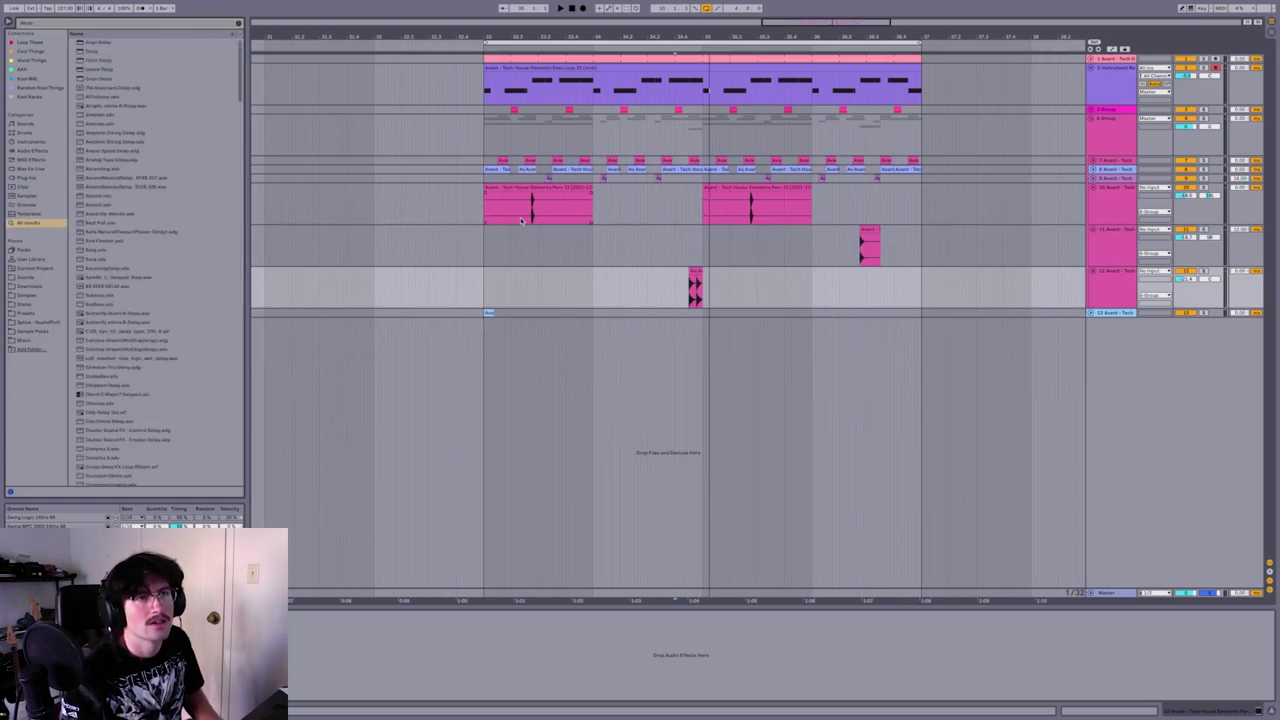
pyautogui.press('Down')
pyautogui.press('Return')
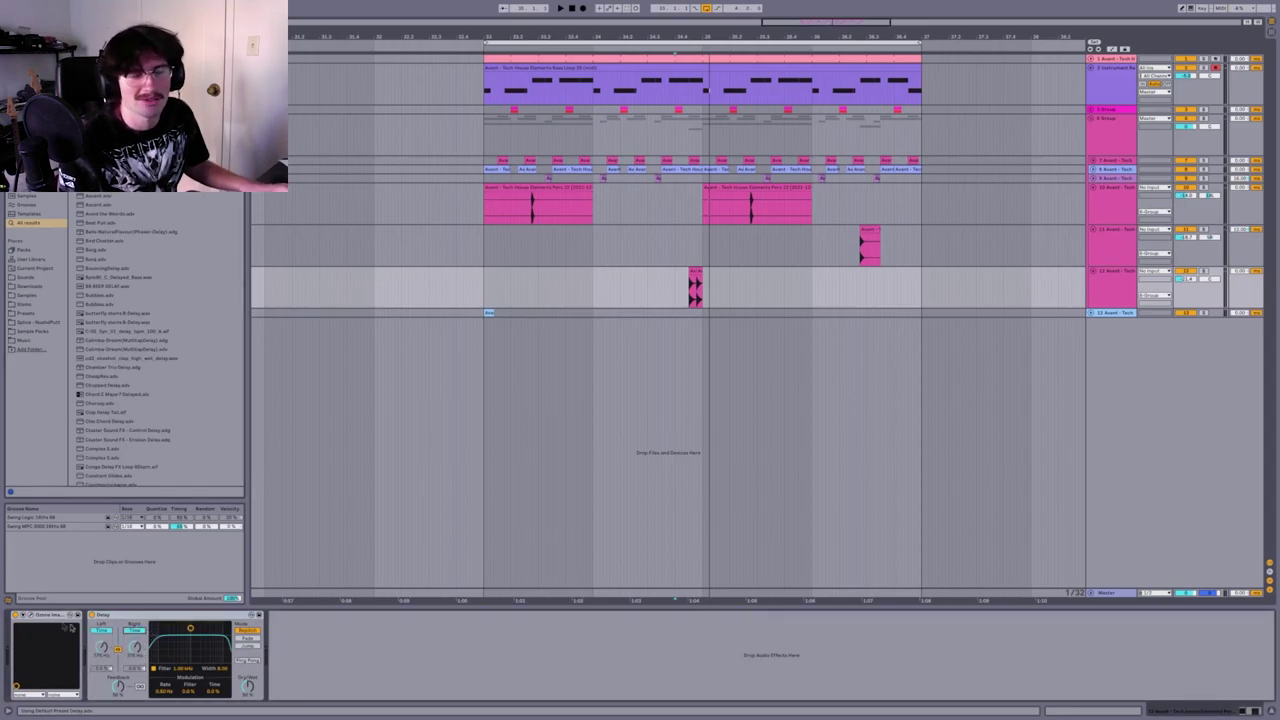
pyautogui.moveTo(102, 648); pyautogui.dragTo(102, 700)
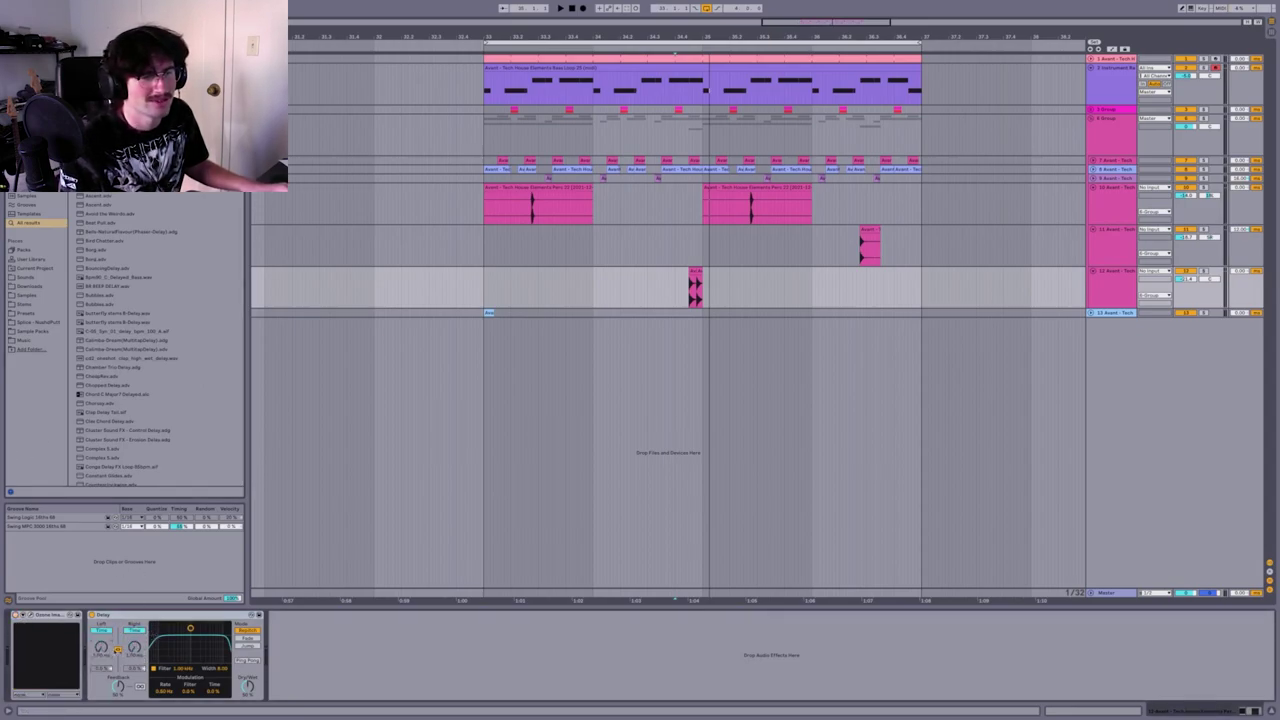
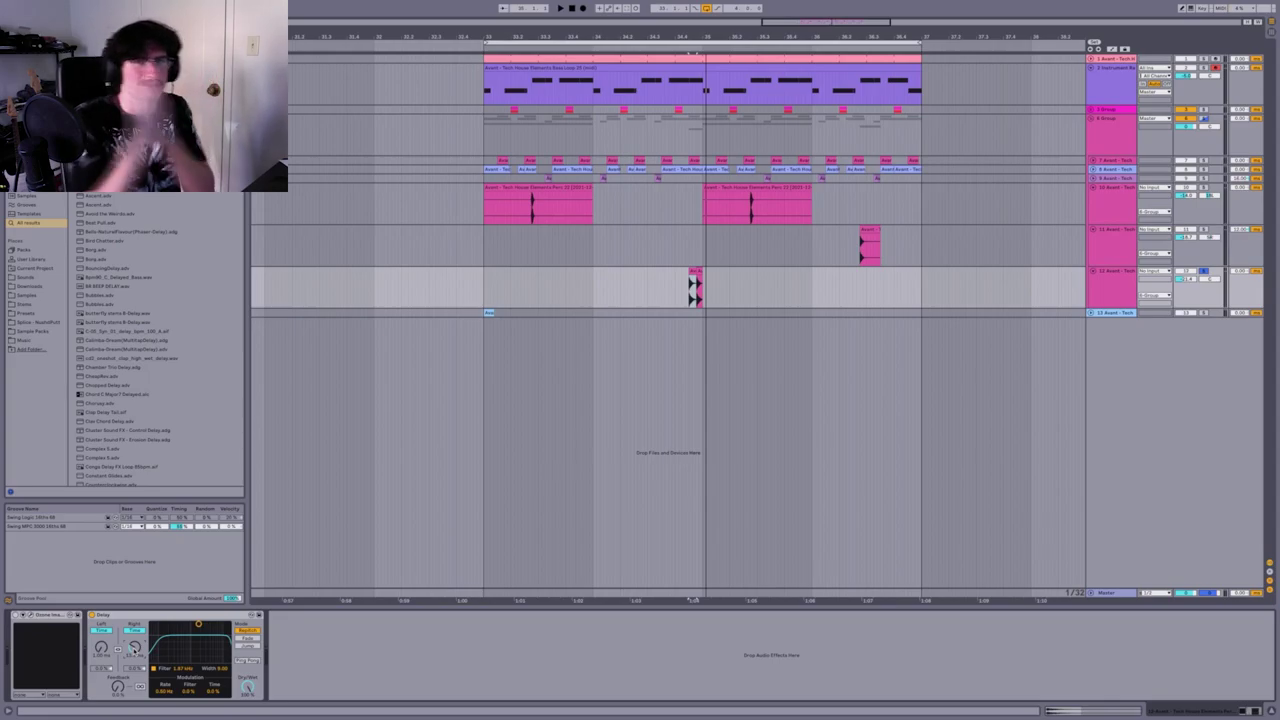
# Play the soloed Perc 31 hits several times with the fully wet, short stereo Delay
pyautogui.press('space')
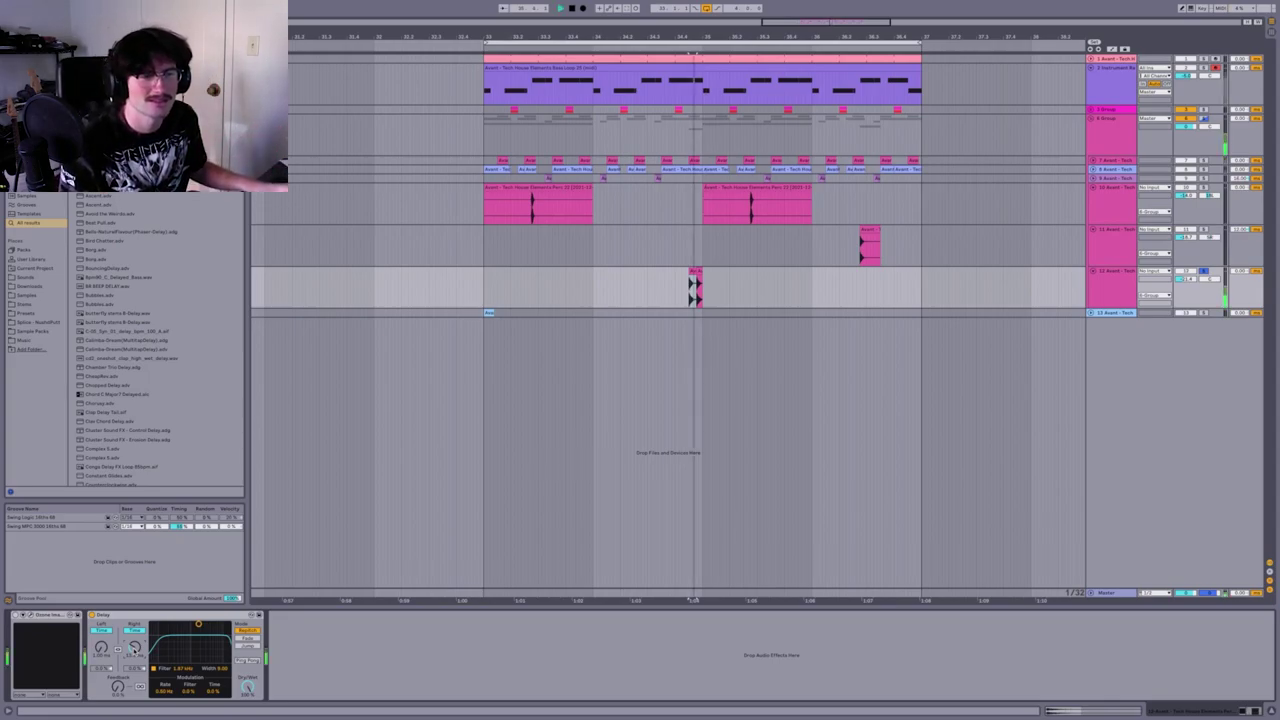
pyautogui.press('space')
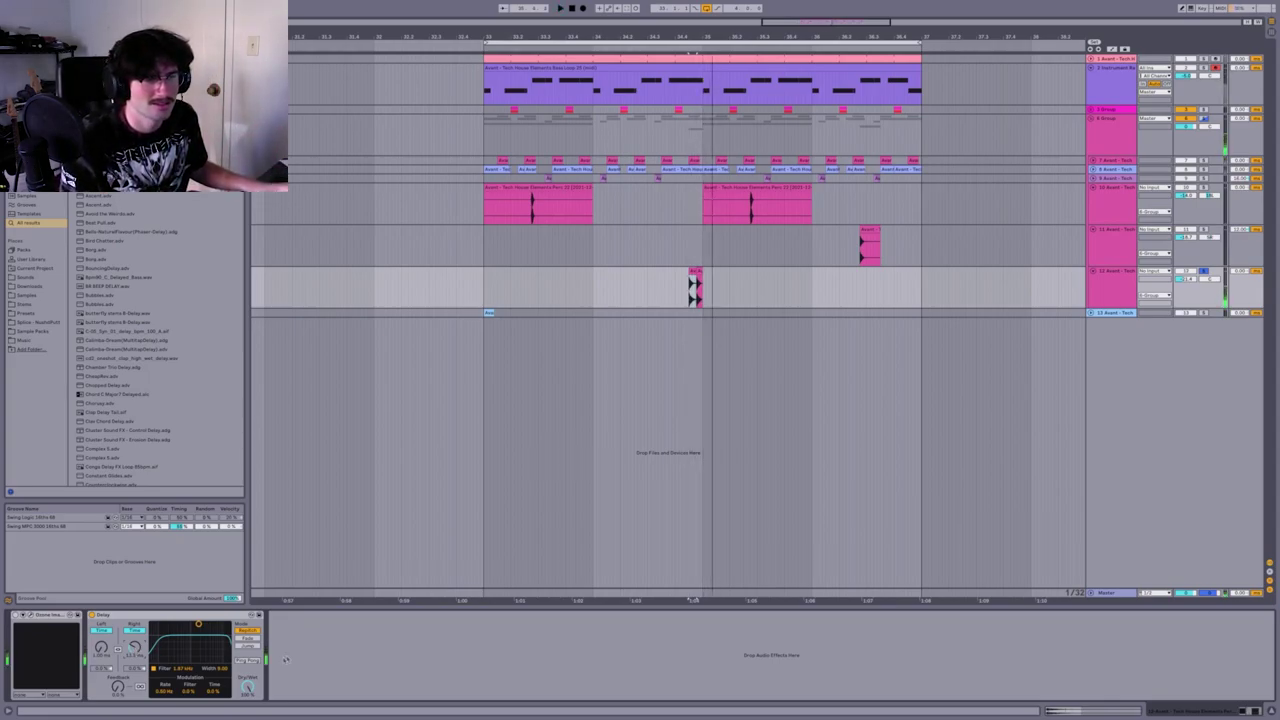
pyautogui.press('space')
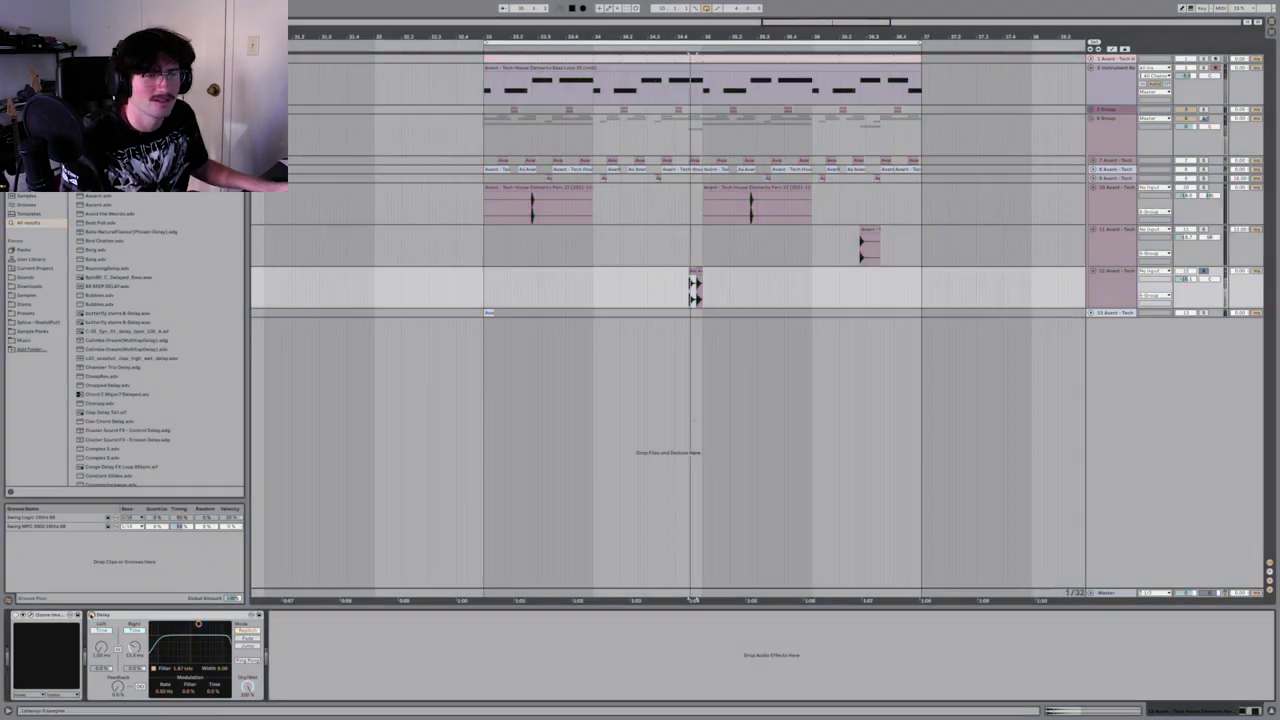
pyautogui.press('space')
pyautogui.press('space')
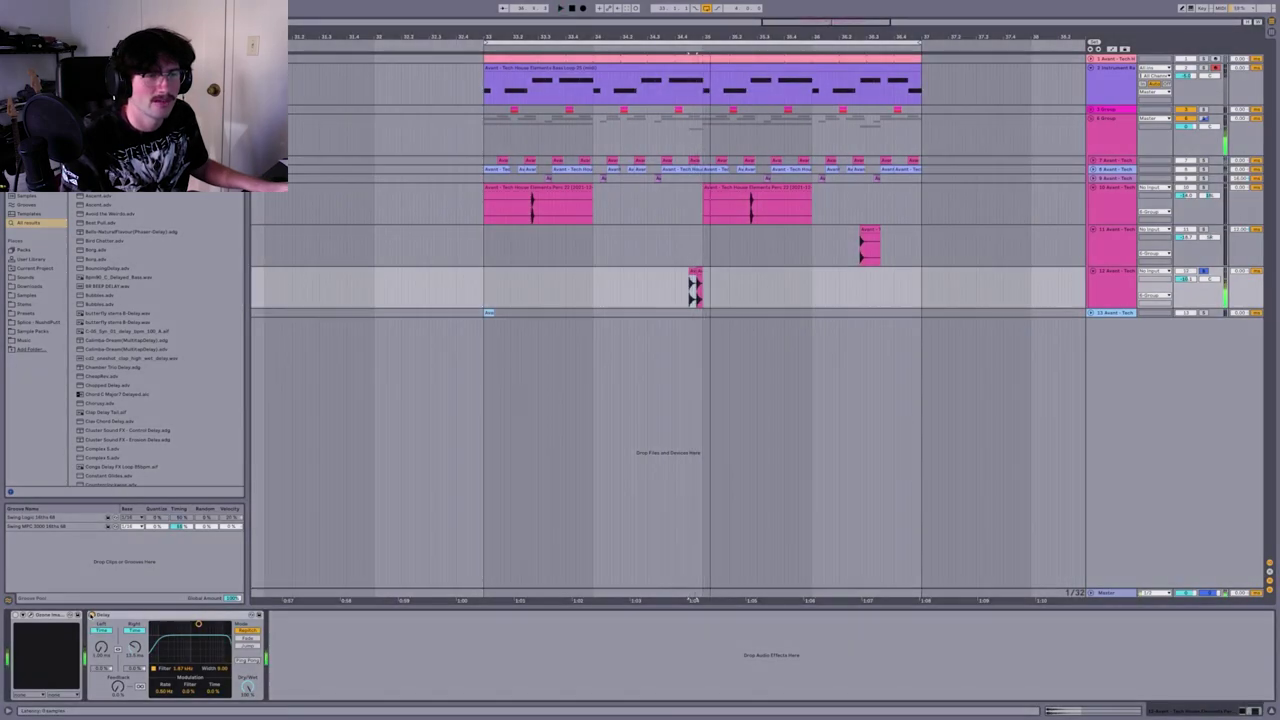
pyautogui.press('space')
pyautogui.press('space')
# Compare the Perc 31 hits with Delay switched on and off, and delete the Delay from the track
pyautogui.click(92, 615)
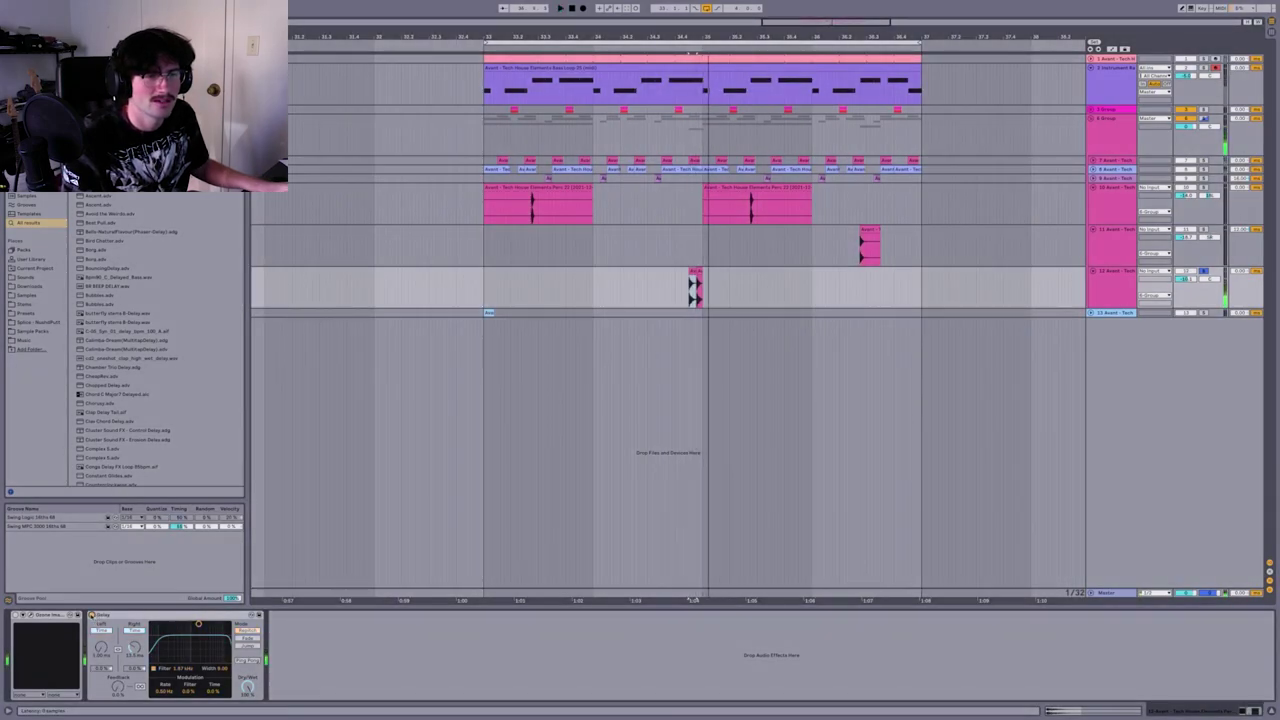
pyautogui.press('space')
pyautogui.press('space')
pyautogui.press('space')
pyautogui.press('space')
pyautogui.click(92, 615)
pyautogui.press('space')
pyautogui.press('space')
pyautogui.press('space')
pyautogui.press('space')
pyautogui.click(92, 615)
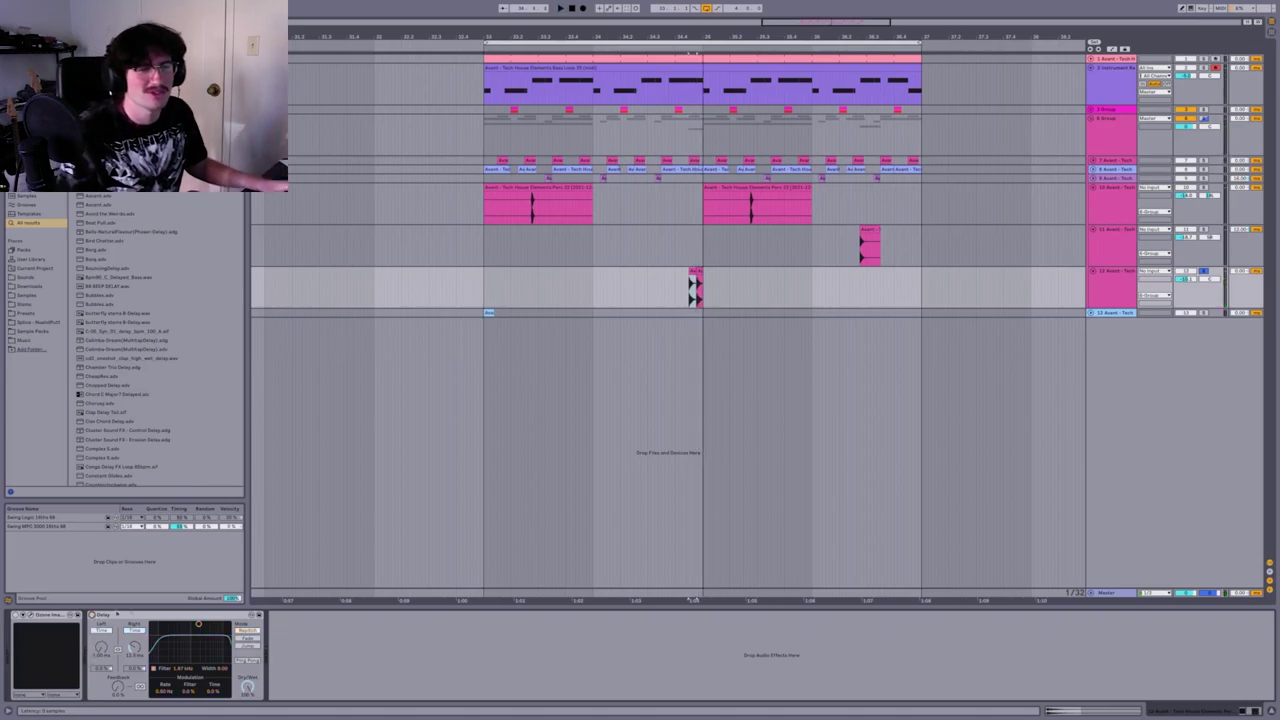
pyautogui.click(92, 615)
pyautogui.press('Delete')
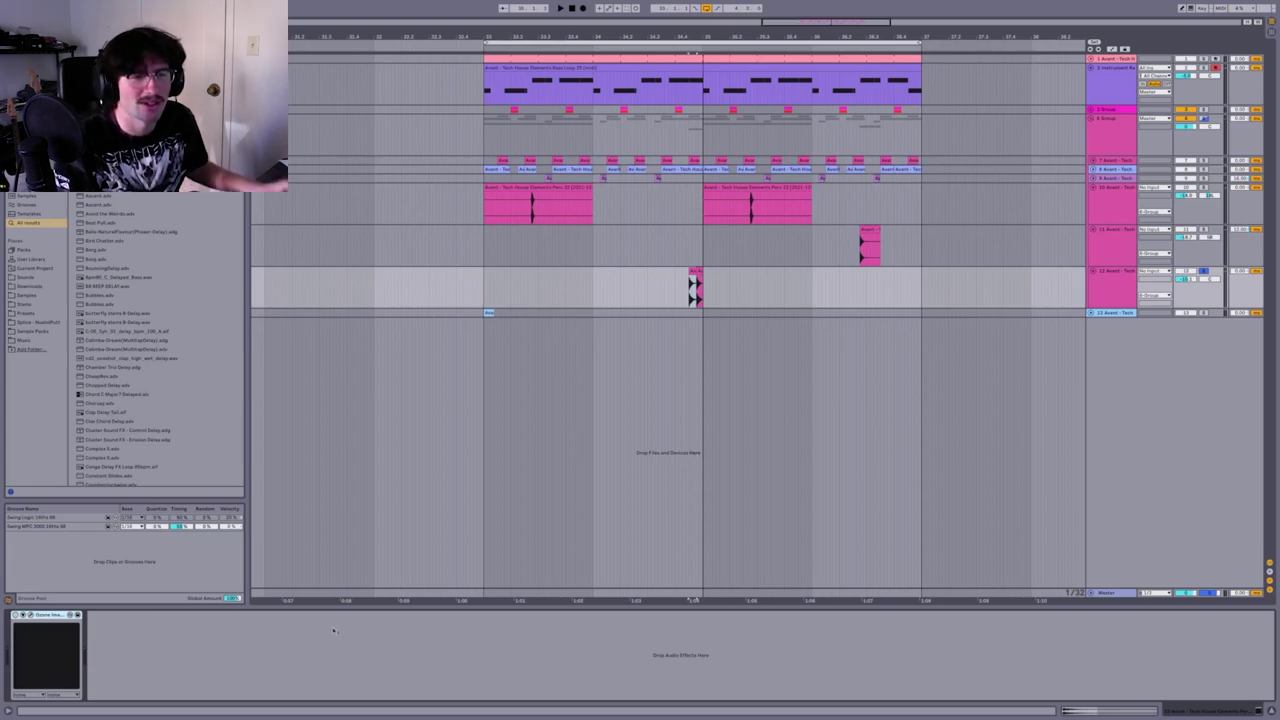
# Open Ozone Imager 2 on the Perc 31 track and replay the soloed hits repeatedly to judge the stereo width
pyautogui.press('space')
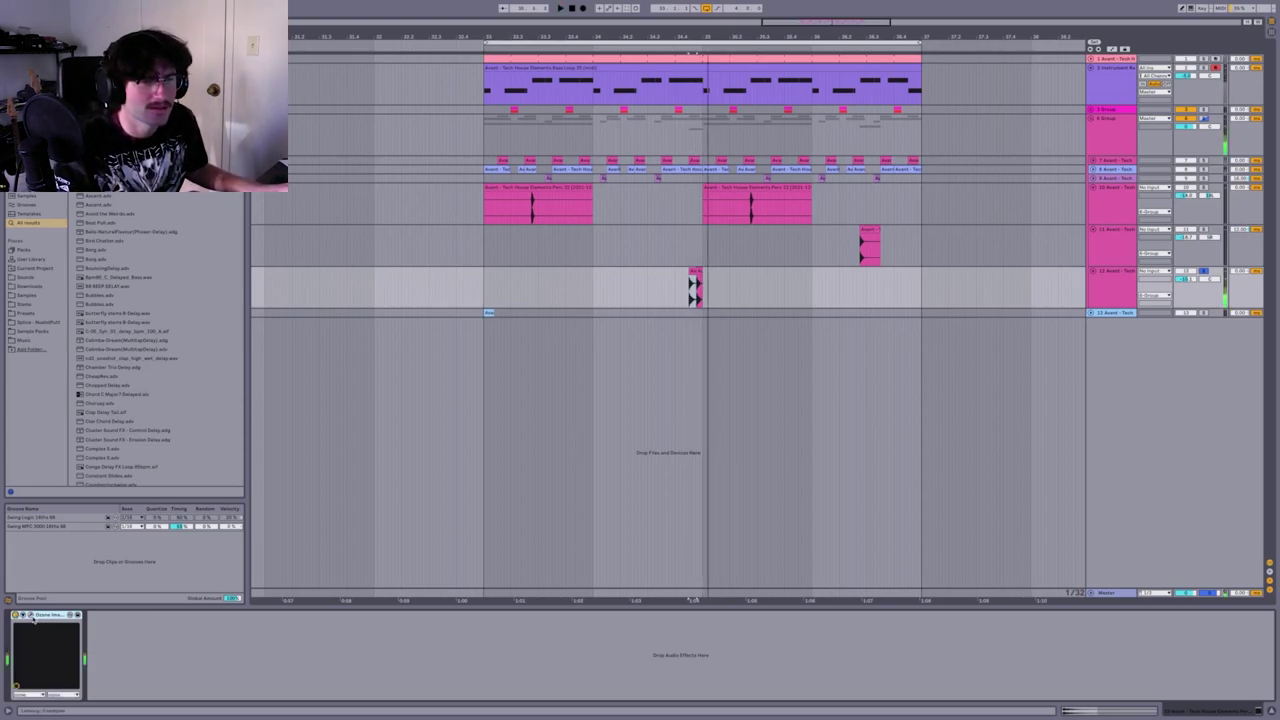
pyautogui.click(35, 615)
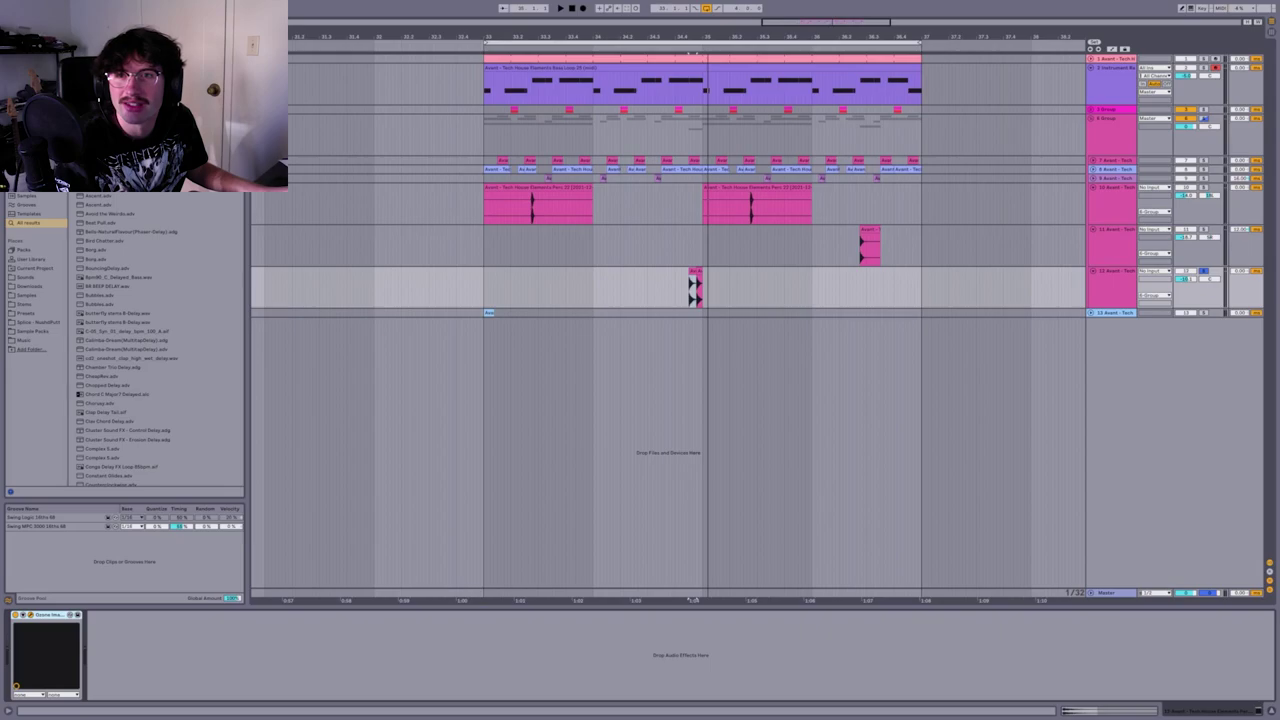
pyautogui.press('space')
pyautogui.press('space')
pyautogui.press('space')
pyautogui.press('space')
pyautogui.press('space')
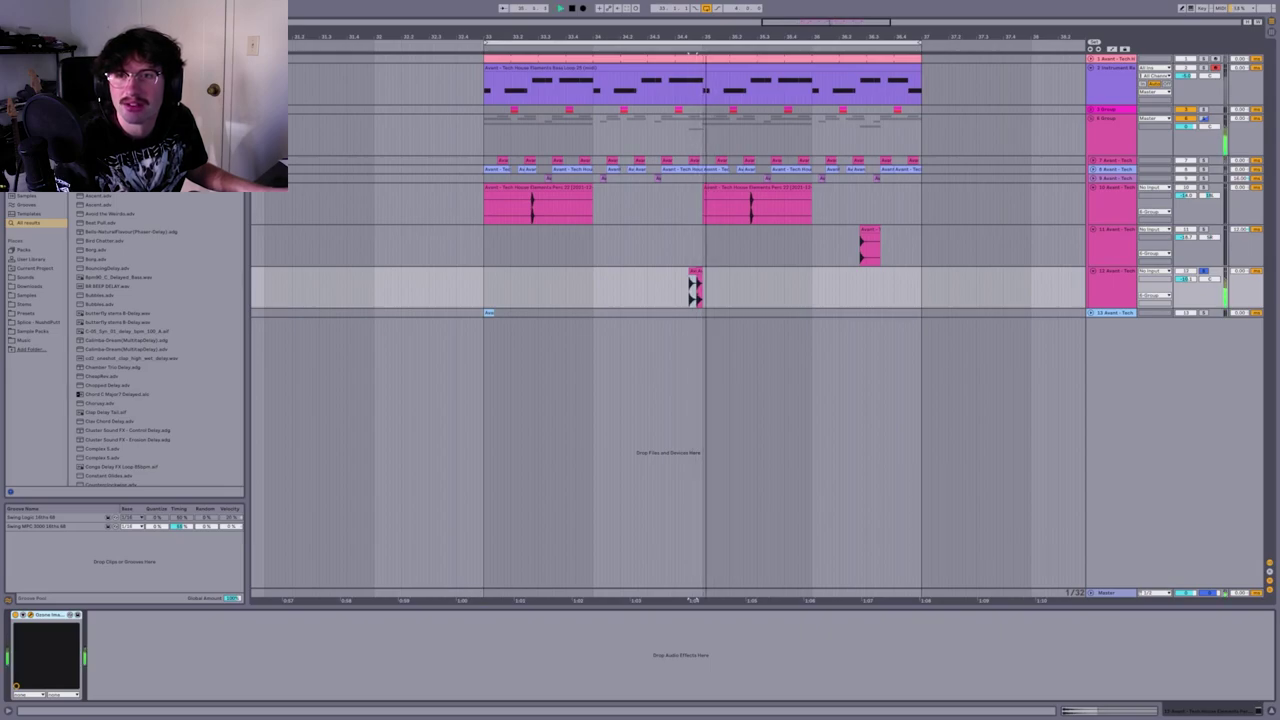
pyautogui.press('space')
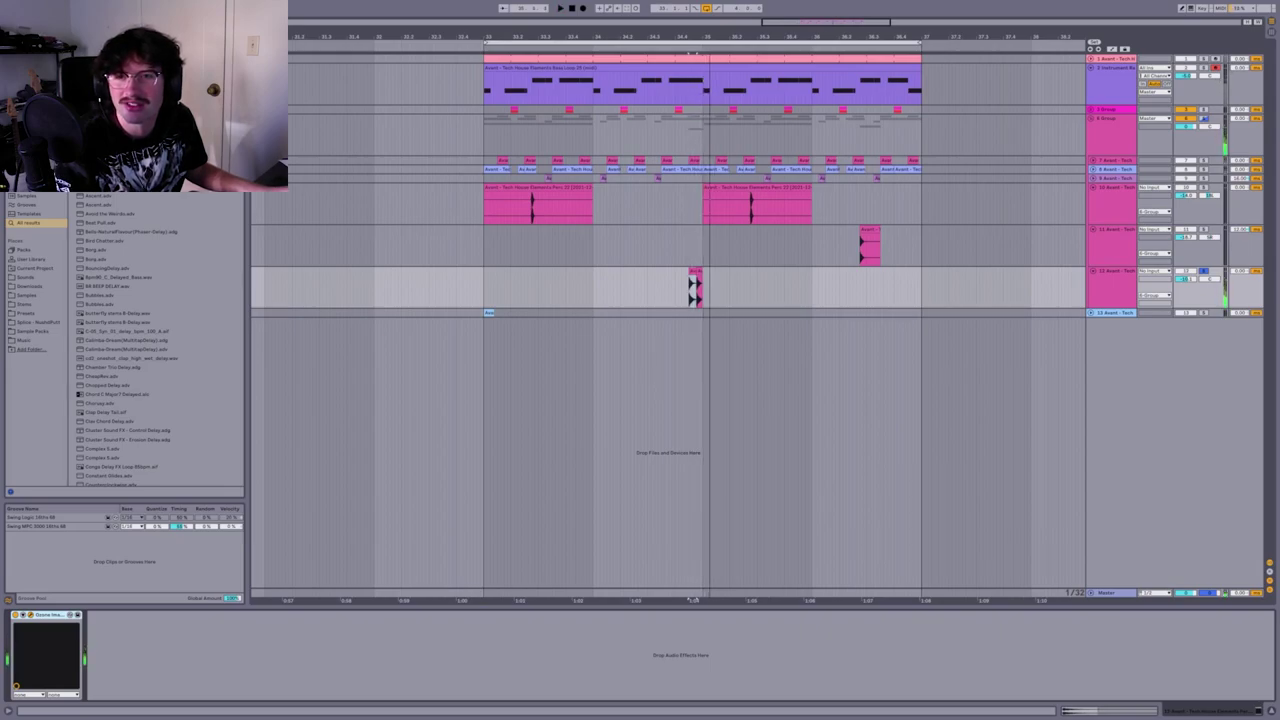
pyautogui.press('space')
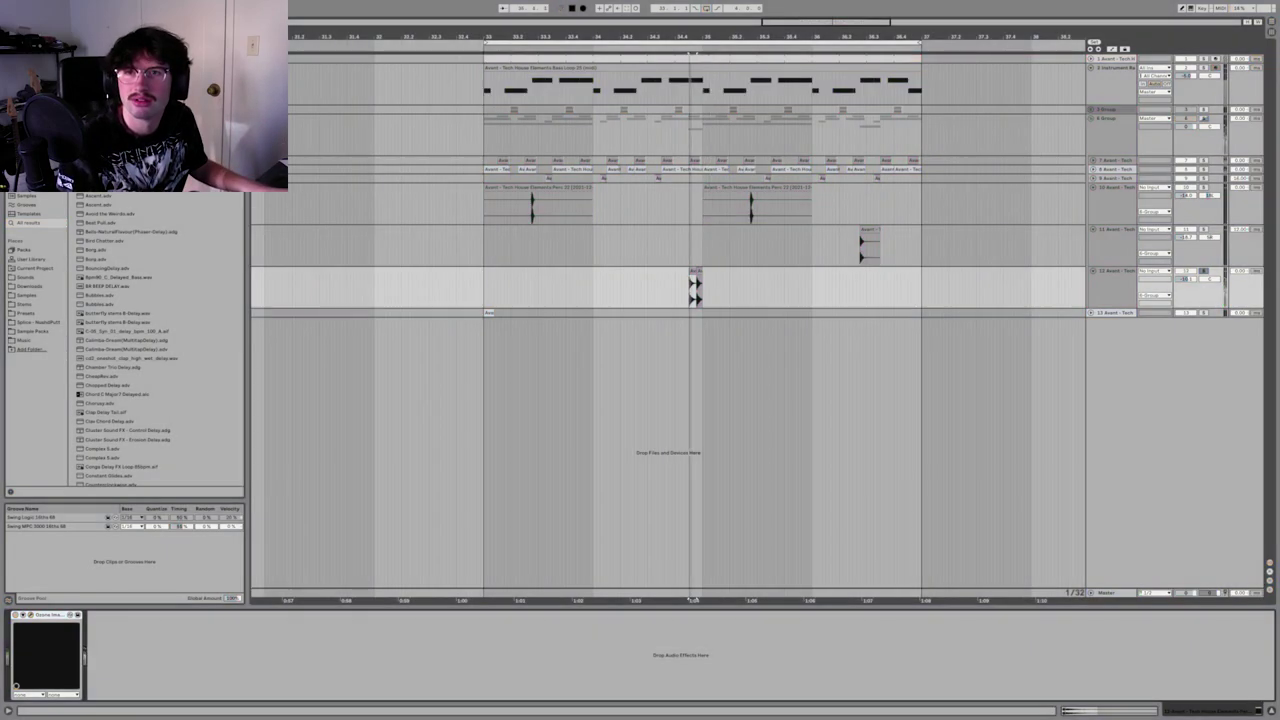
pyautogui.press('space')
pyautogui.press('space')
pyautogui.press('space')
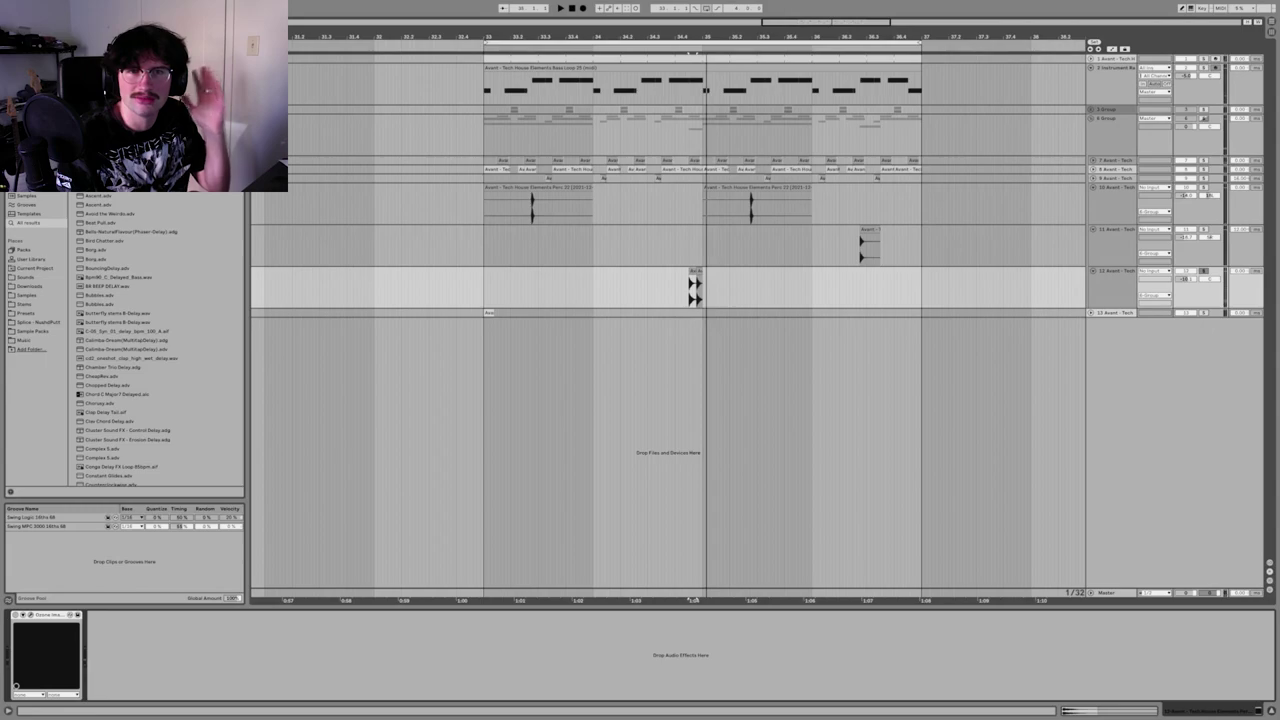
pyautogui.press('space')
pyautogui.press('space')
pyautogui.press('space')
pyautogui.press('space')
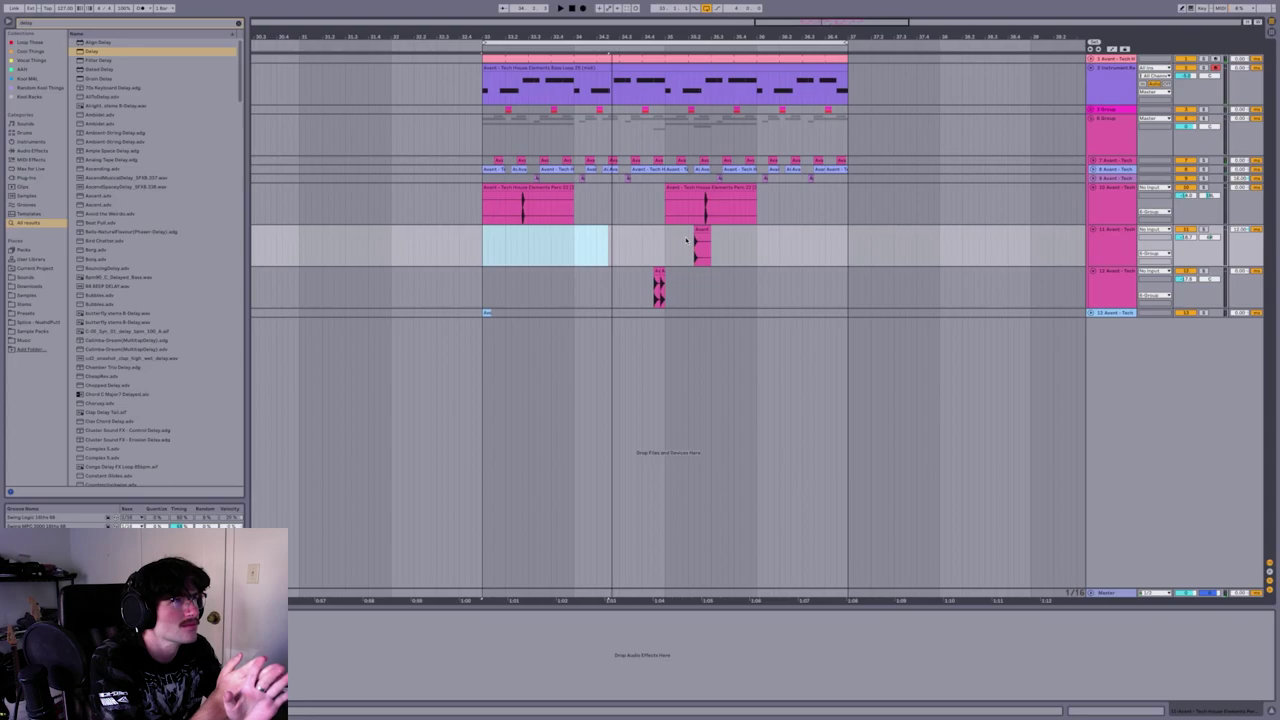
# Inspect the bass loop's notes and mark the first two bars, and the whole four-bar loop, on the Perc 30 track
pyautogui.doubleClick(683, 68)
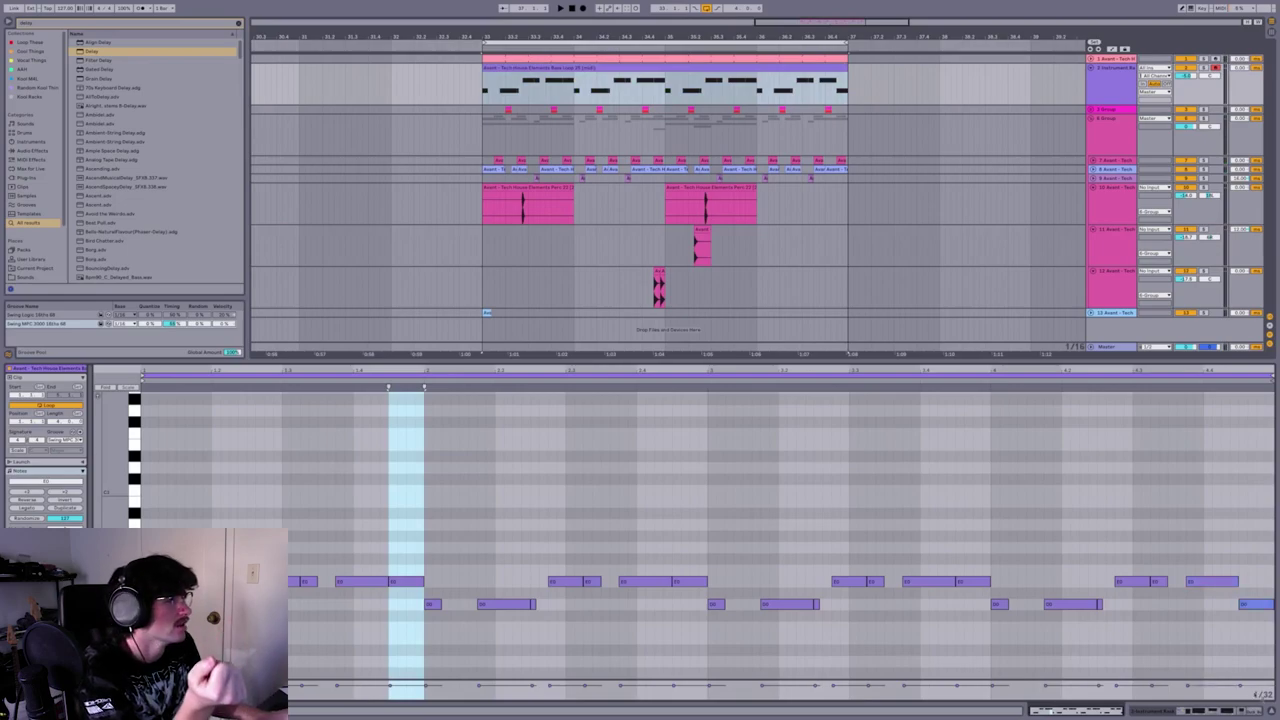
pyautogui.click(1271, 711)
pyautogui.moveTo(484, 251); pyautogui.dragTo(664, 251)
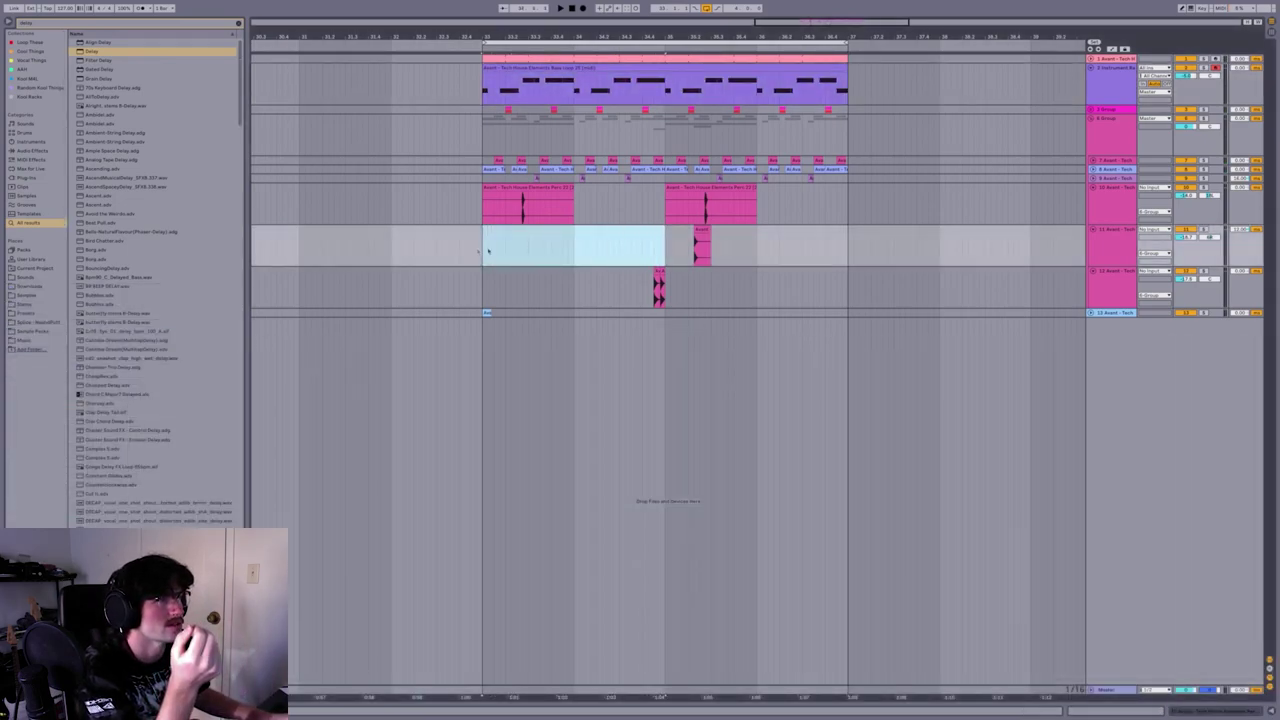
pyautogui.moveTo(483, 248); pyautogui.dragTo(848, 258)
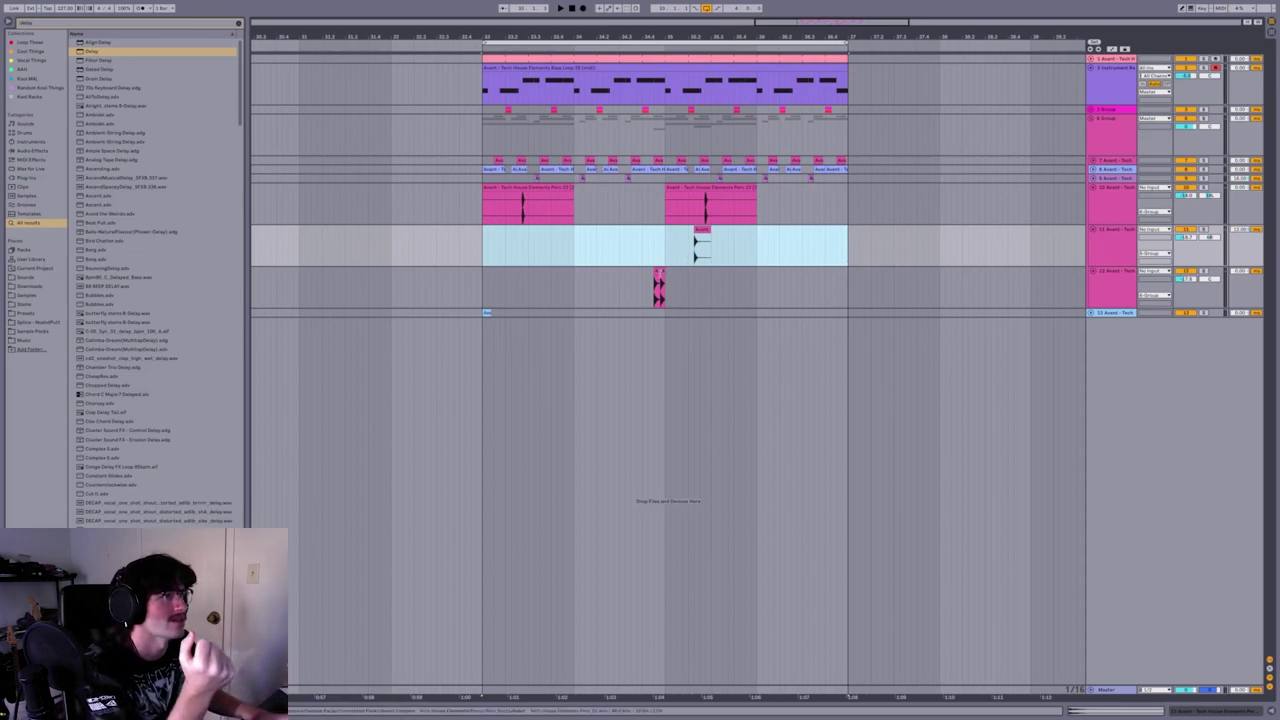
# Move the first Perc 31 hit one sixteenth earlier to 34.4.2, shorten and reverse it, and play the result
pyautogui.click(663, 283)
pyautogui.press('space')
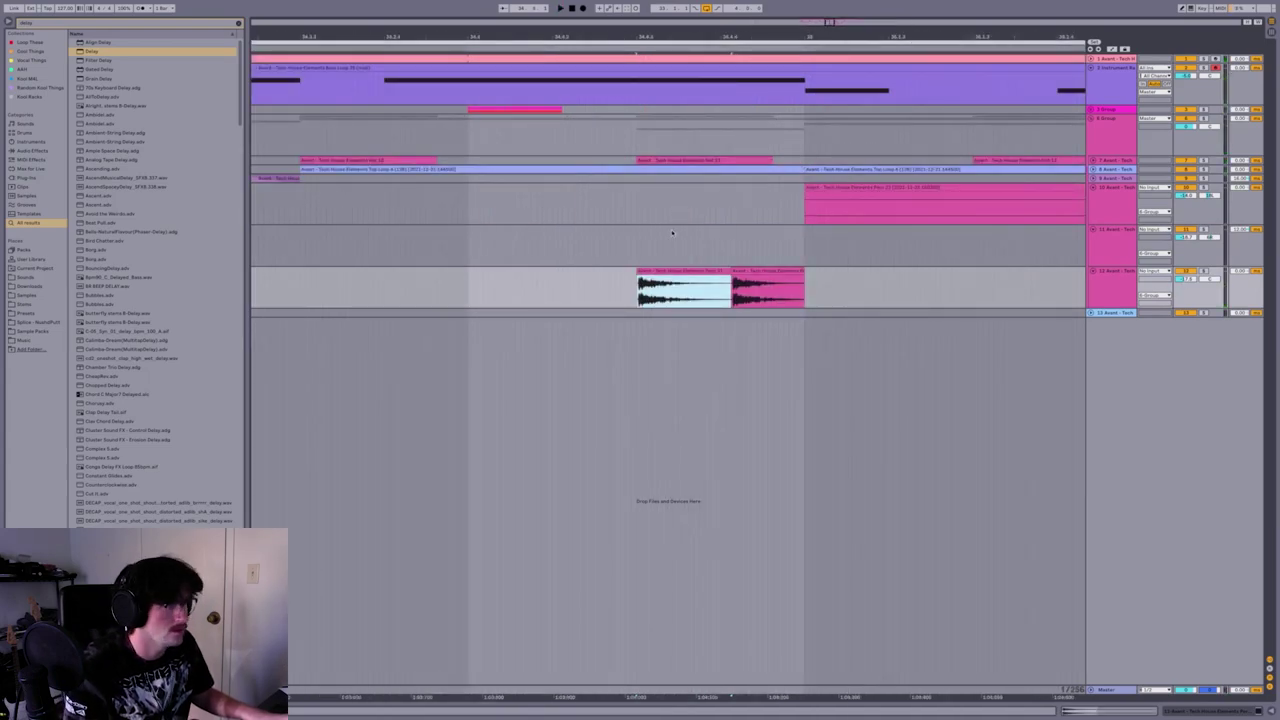
pyautogui.moveTo(691, 270)
pyautogui.mouseDown()
pyautogui.moveTo(668, 271)
pyautogui.moveTo(691, 269)
pyautogui.mouseUp()
pyautogui.press('space')
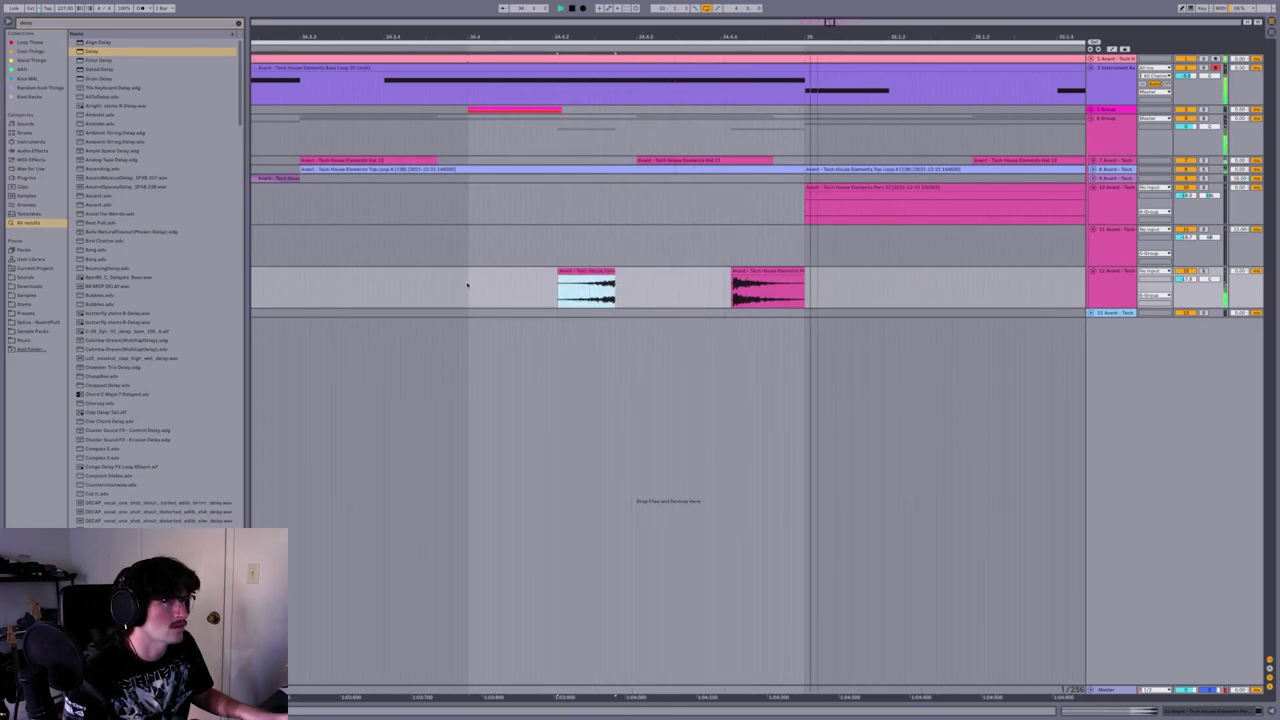
pyautogui.click(468, 285)
pyautogui.press('space')
pyautogui.press('space')
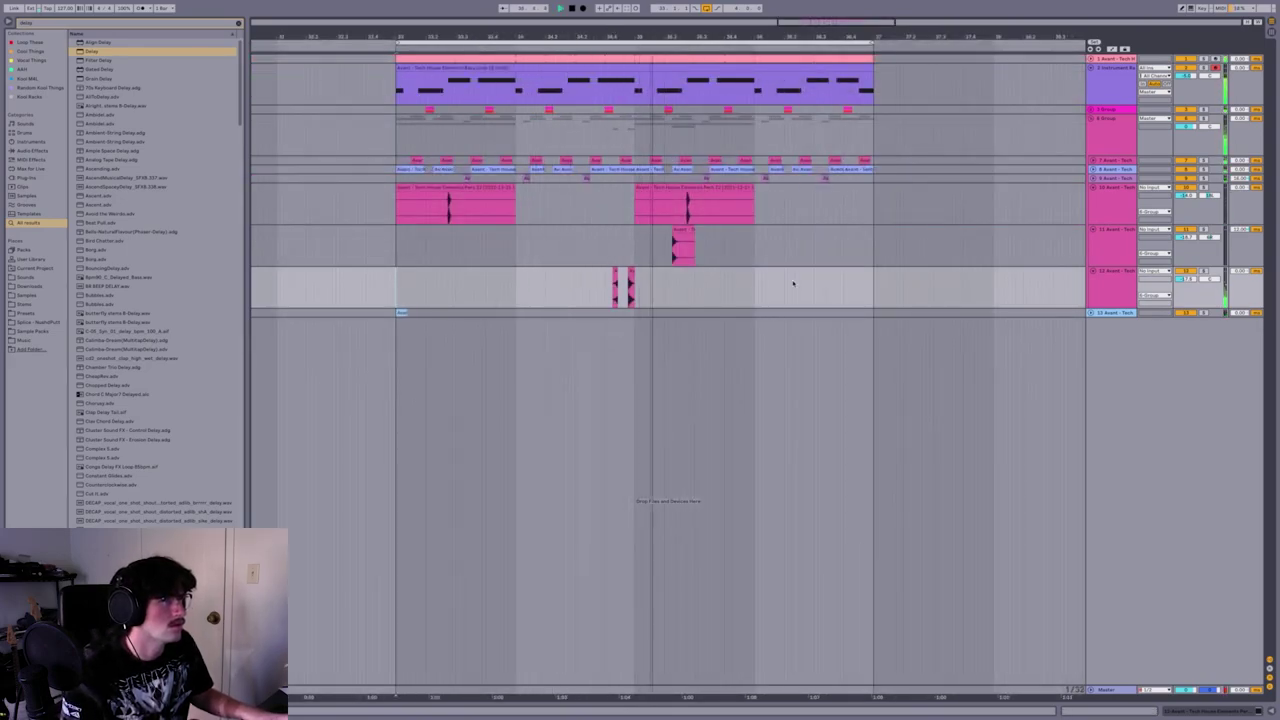
# Select the clips on tracks 10 and 11 from bar 33 to 36, shift them one beat later and listen
pyautogui.click(642, 245)
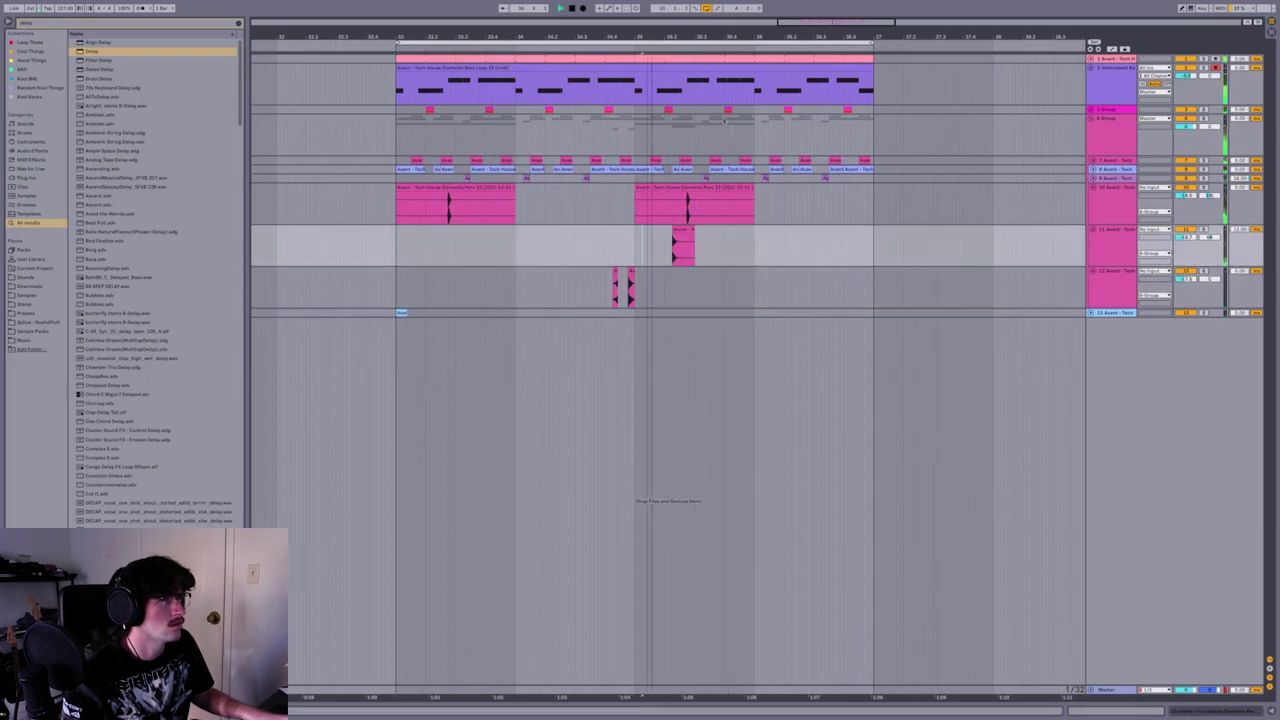
pyautogui.scroll(2, 675, 218)
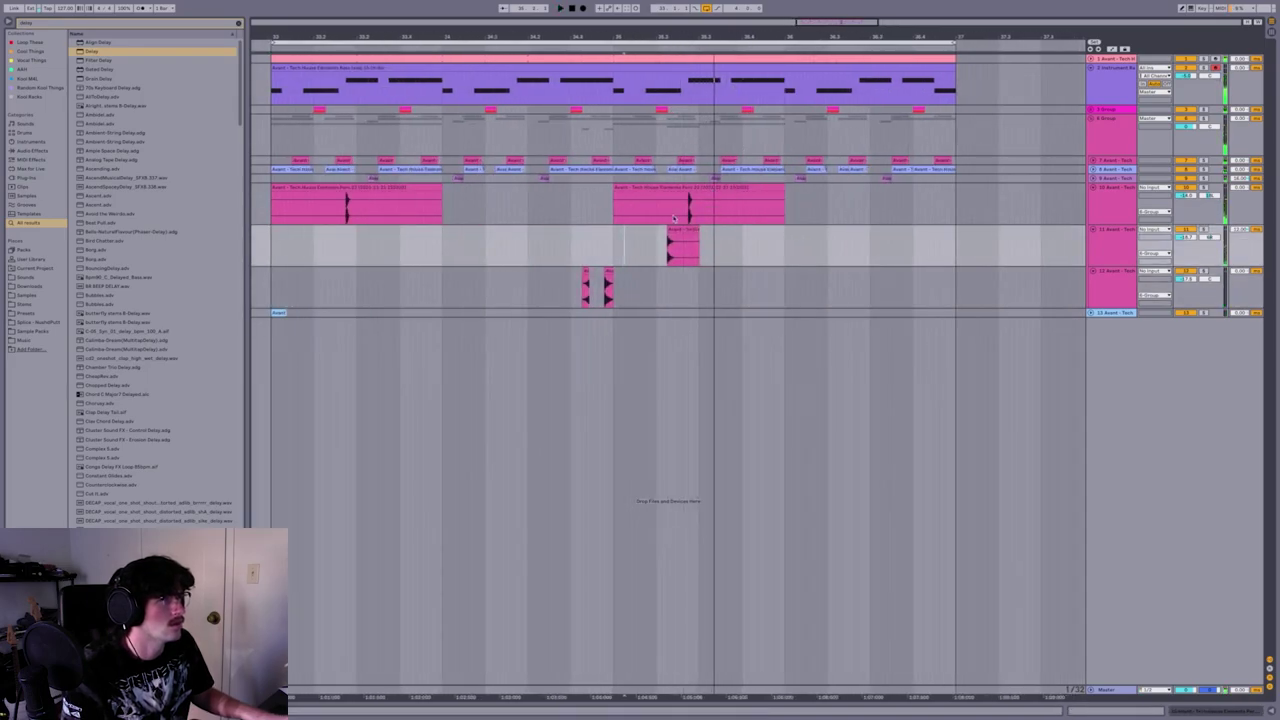
pyautogui.click(331, 187)
pyautogui.keyDown('shift'); pyautogui.click(780, 245); pyautogui.keyUp('shift')
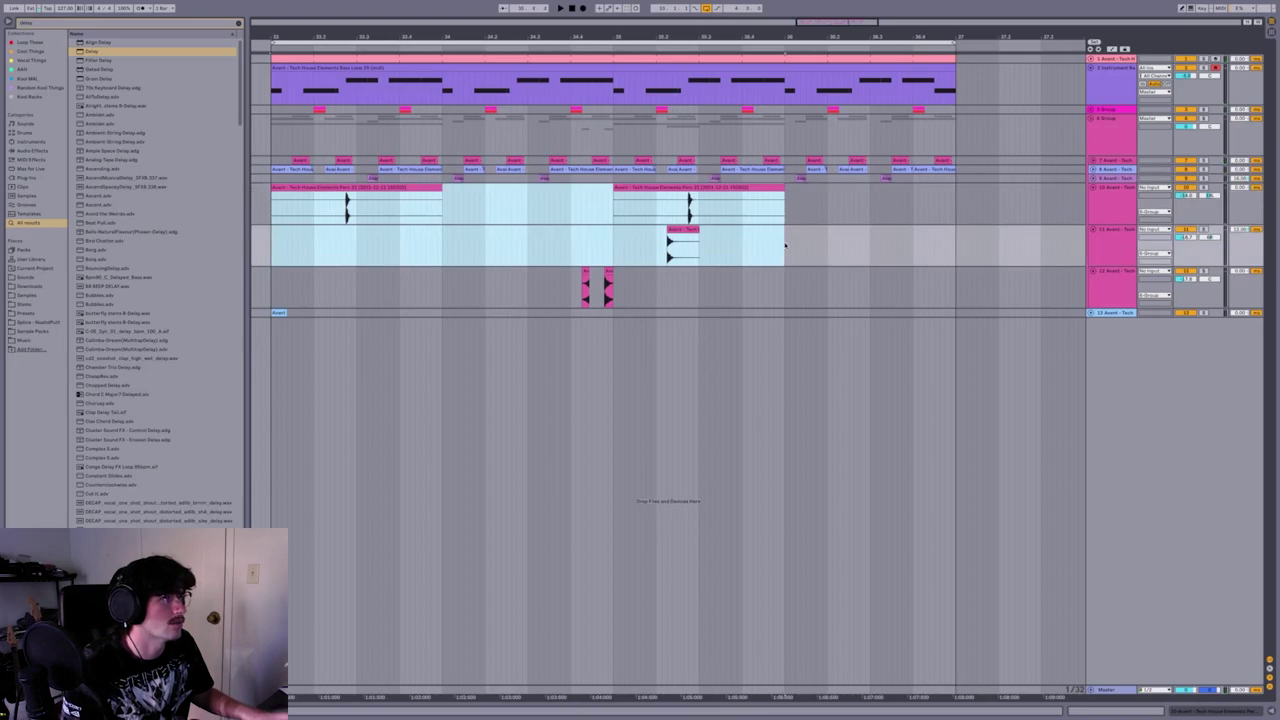
pyautogui.press('Right')
pyautogui.press('Right')
pyautogui.press('Right')
pyautogui.press('Right')
pyautogui.press('space')
pyautogui.press('-')
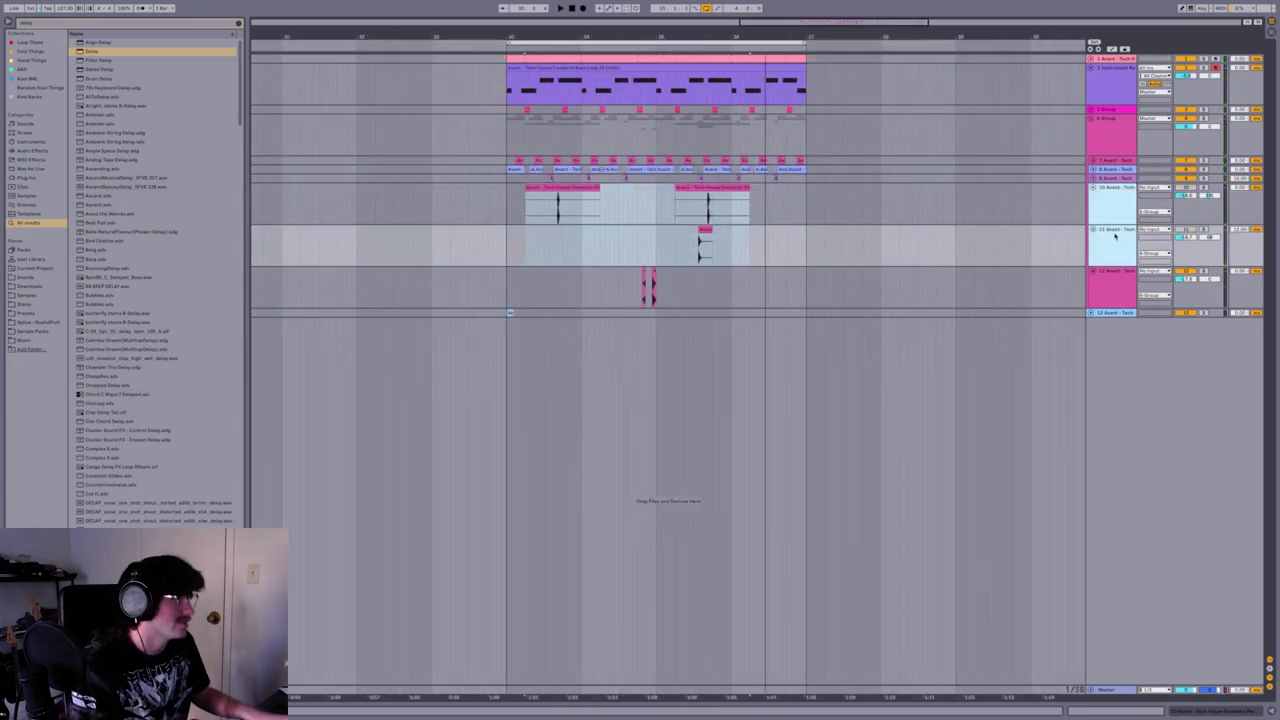
# Fold percussion tracks 10 and 11 and play the loop from bar 33
pyautogui.click(1092, 195)
pyautogui.click(1093, 188)
pyautogui.click(1093, 196)
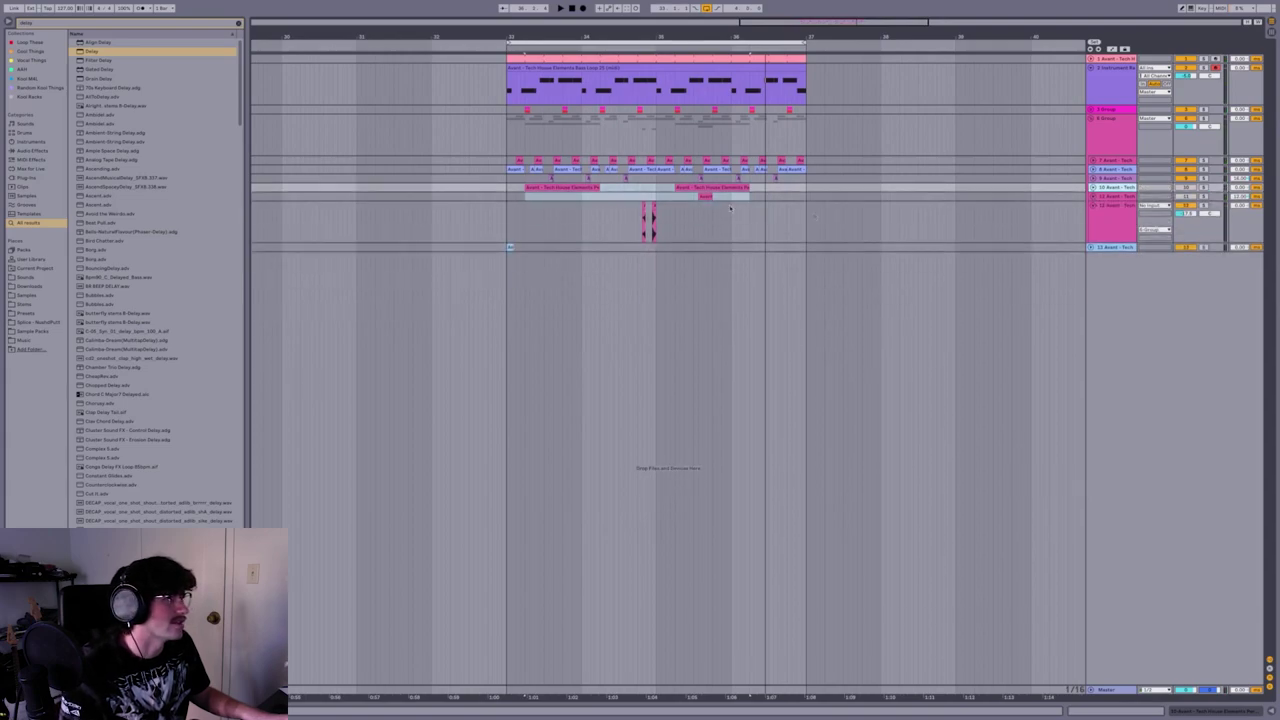
pyautogui.click(509, 219)
pyautogui.press('space')
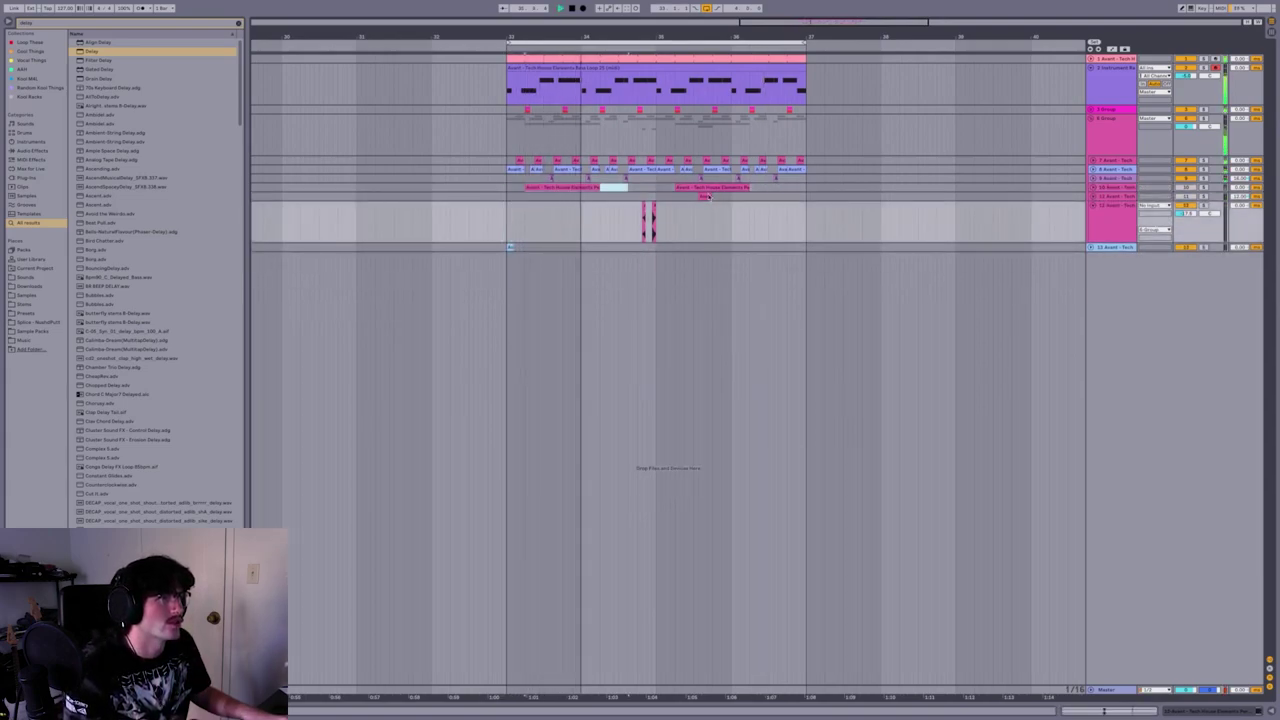
# Move the clips on tracks 10 and 11 one beat earlier so the first starts at bar 33
pyautogui.moveTo(709, 197); pyautogui.dragTo(815, 203)
pyautogui.press('Left')
pyautogui.press('Left')
pyautogui.press('Right')
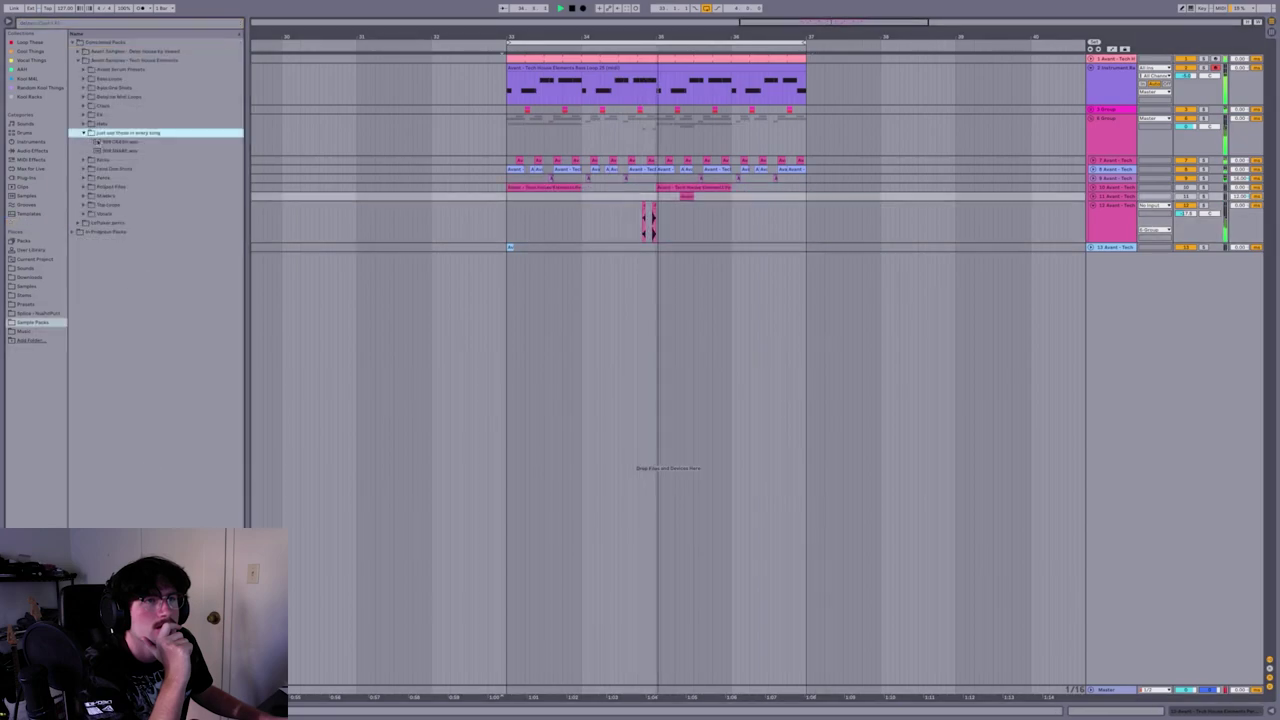
# Insert a new audio track directly below the Perc 31 track
pyautogui.click(1112, 224)
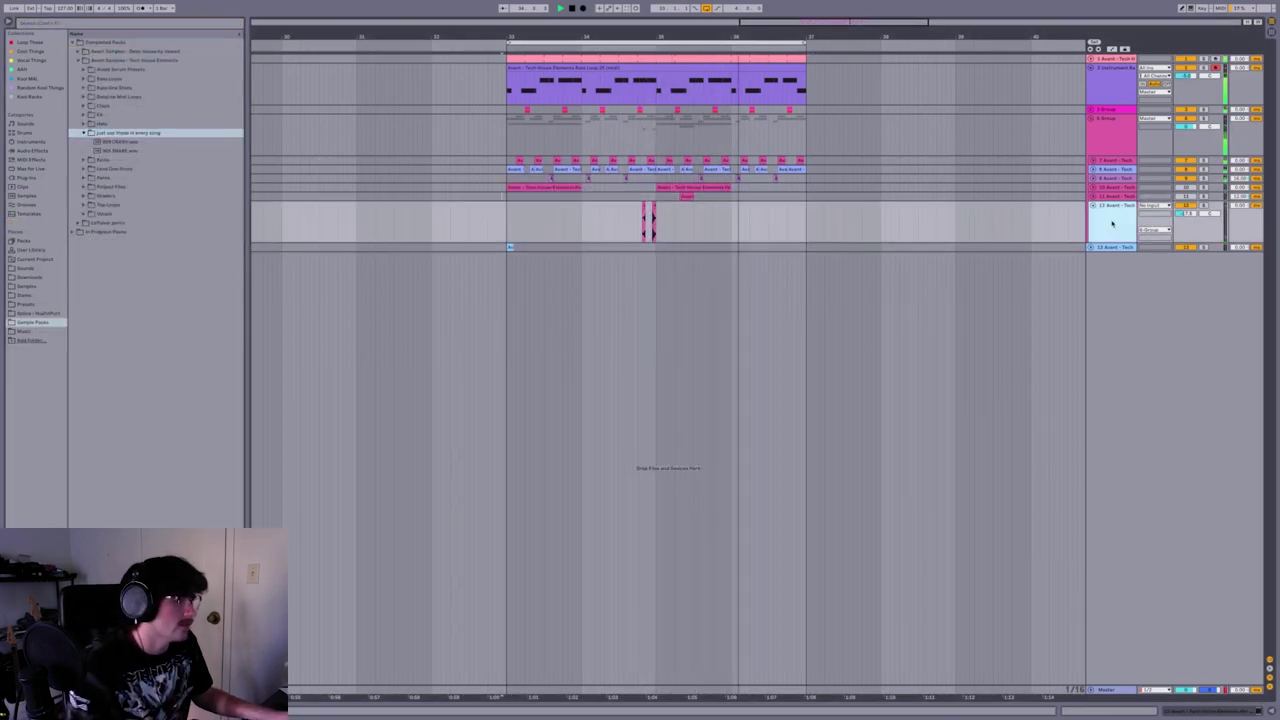
pyautogui.hotkey('ctrl', 't')
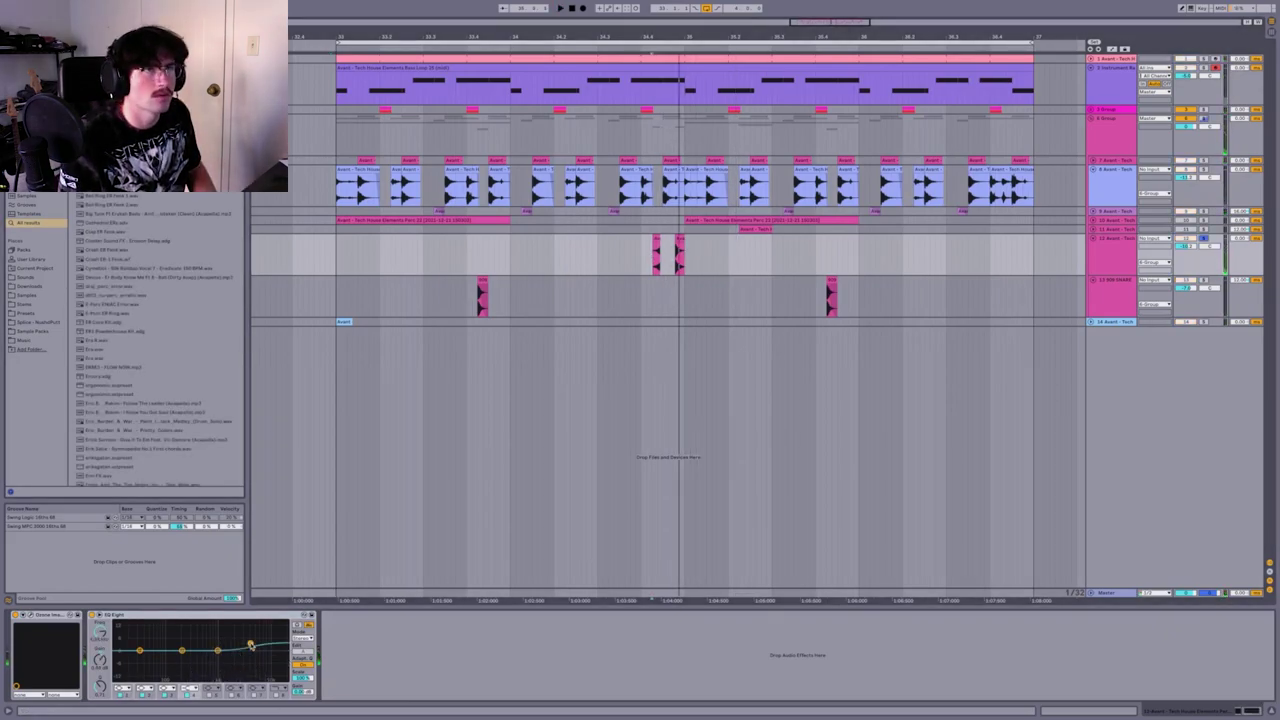
# Load Erosion on the Perc 31 track, place it before Ozone Imager 2 and play the result
pyautogui.press('Return')
pyautogui.moveTo(342, 615); pyautogui.dragTo(20, 640)
pyautogui.press('space')
pyautogui.press('space')
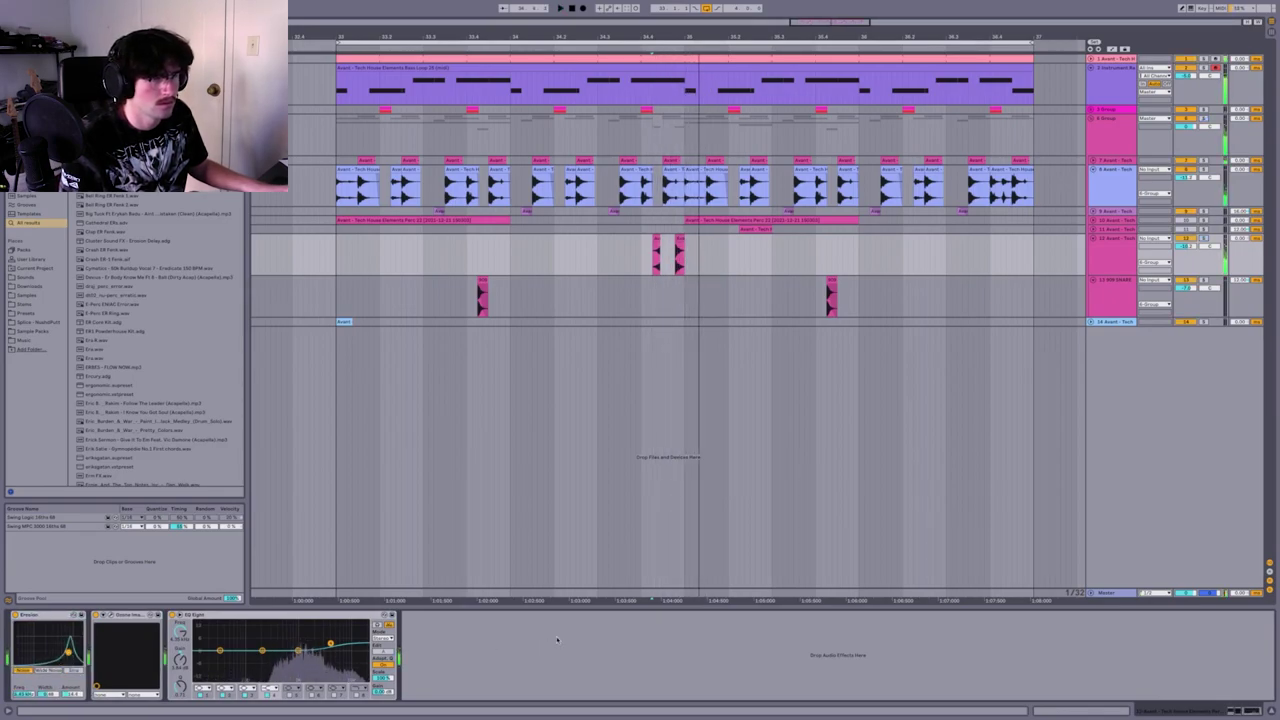
# Load Redux on the Perc 31 track, place it between Erosion and Ozone Imager 2, and play the soloed result
pyautogui.write('re')
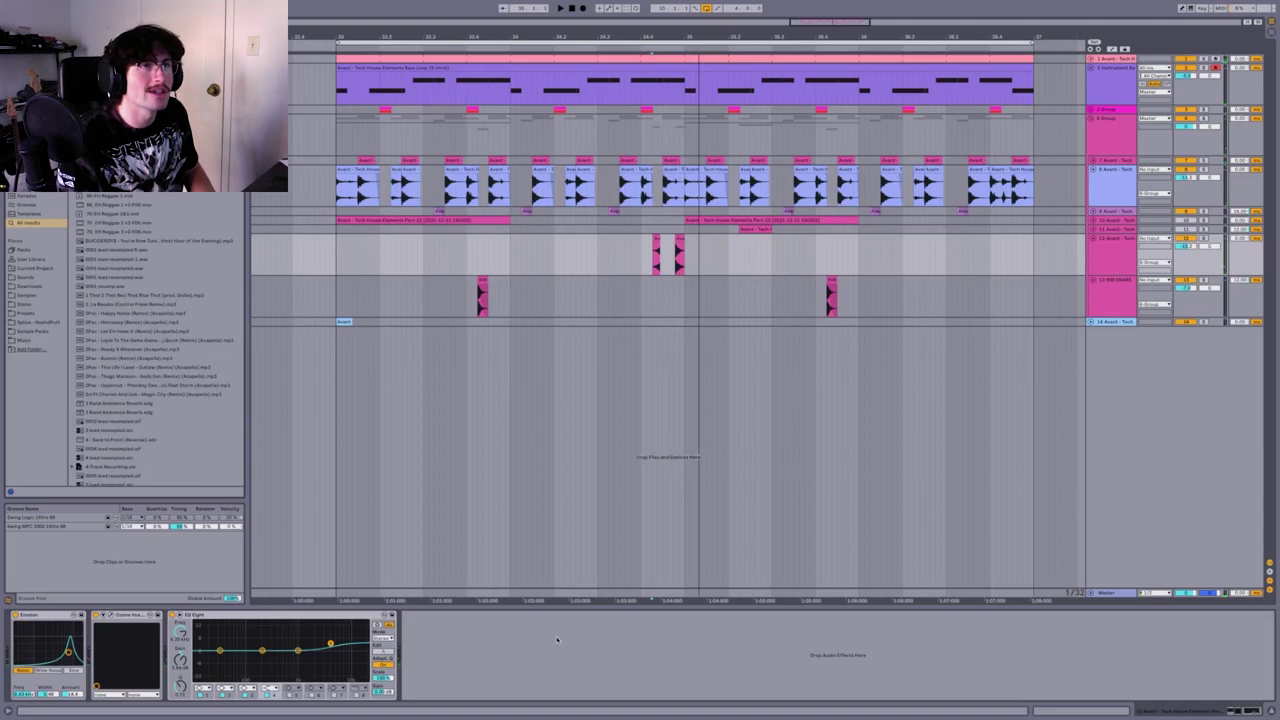
pyautogui.write('dux')
pyautogui.press('Return')
pyautogui.press('space')
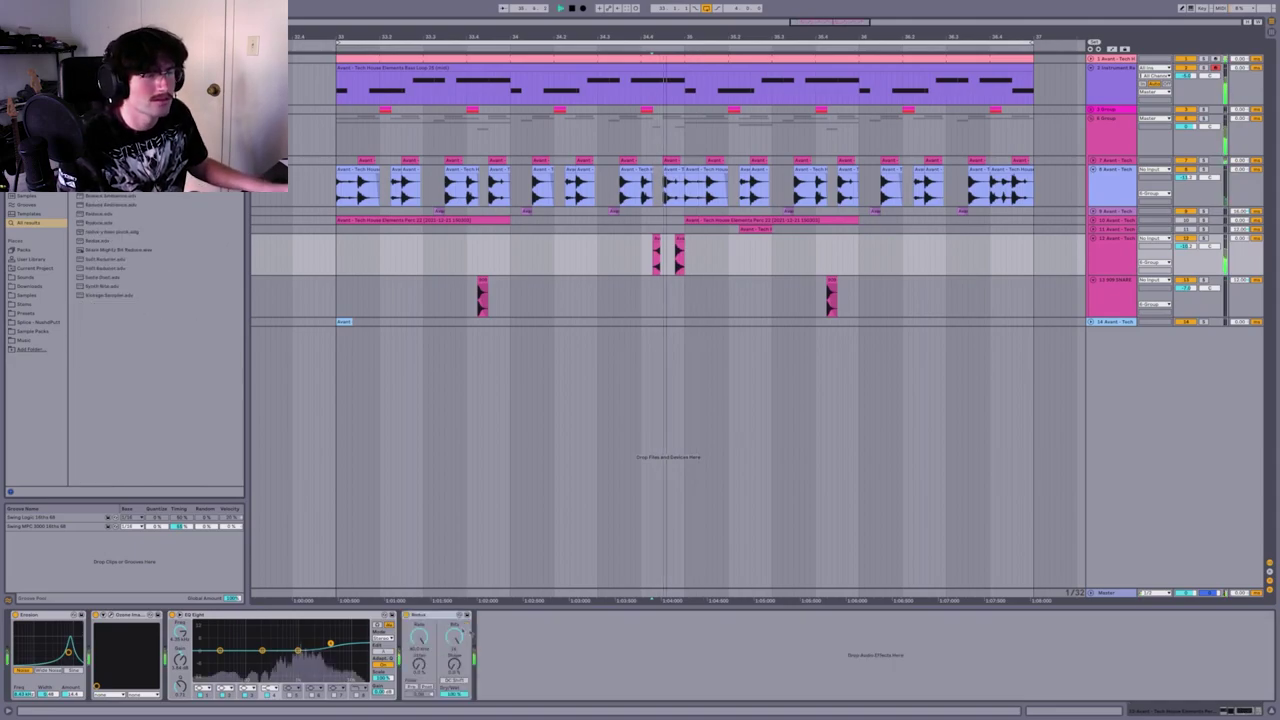
pyautogui.press('space')
pyautogui.moveTo(430, 615); pyautogui.dragTo(111, 660)
pyautogui.press('space')
pyautogui.press('space')
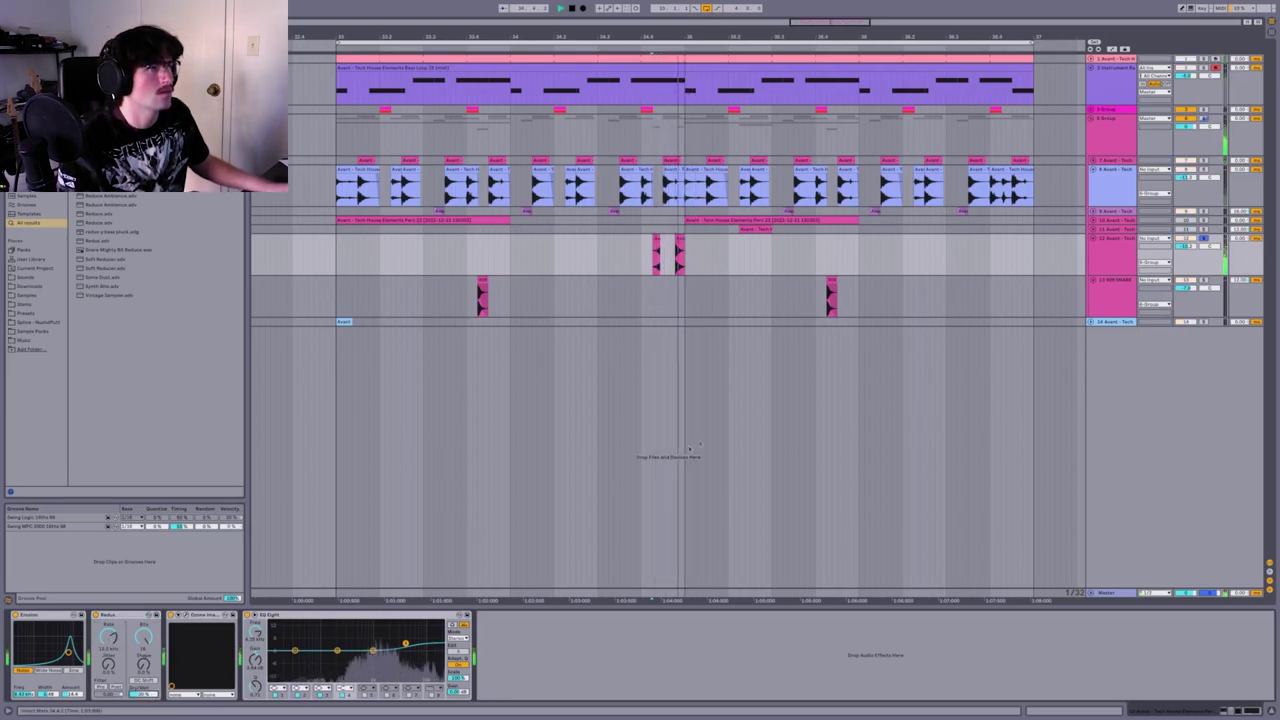
# Lower the high band in the Perc 31 track's EQ Eight and dip band 3 at about 1.07 kHz while auditioning the hits
pyautogui.press('space')
pyautogui.click(648, 256)
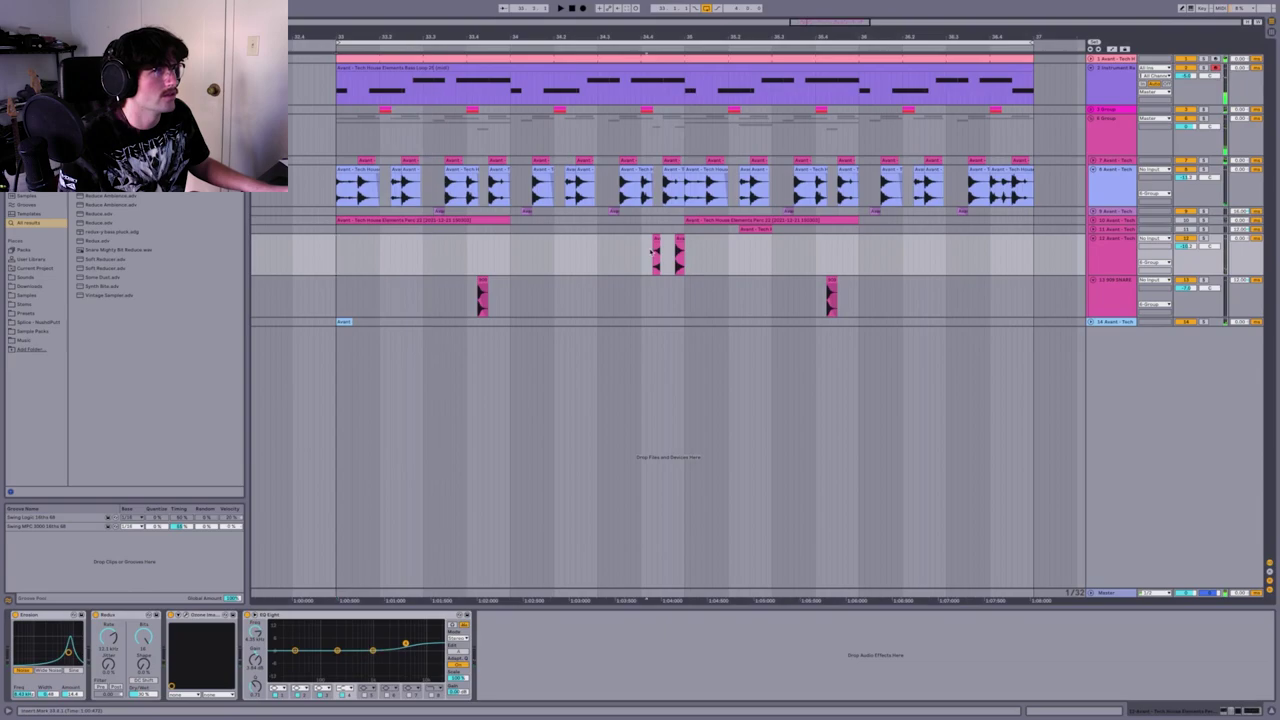
pyautogui.press('space')
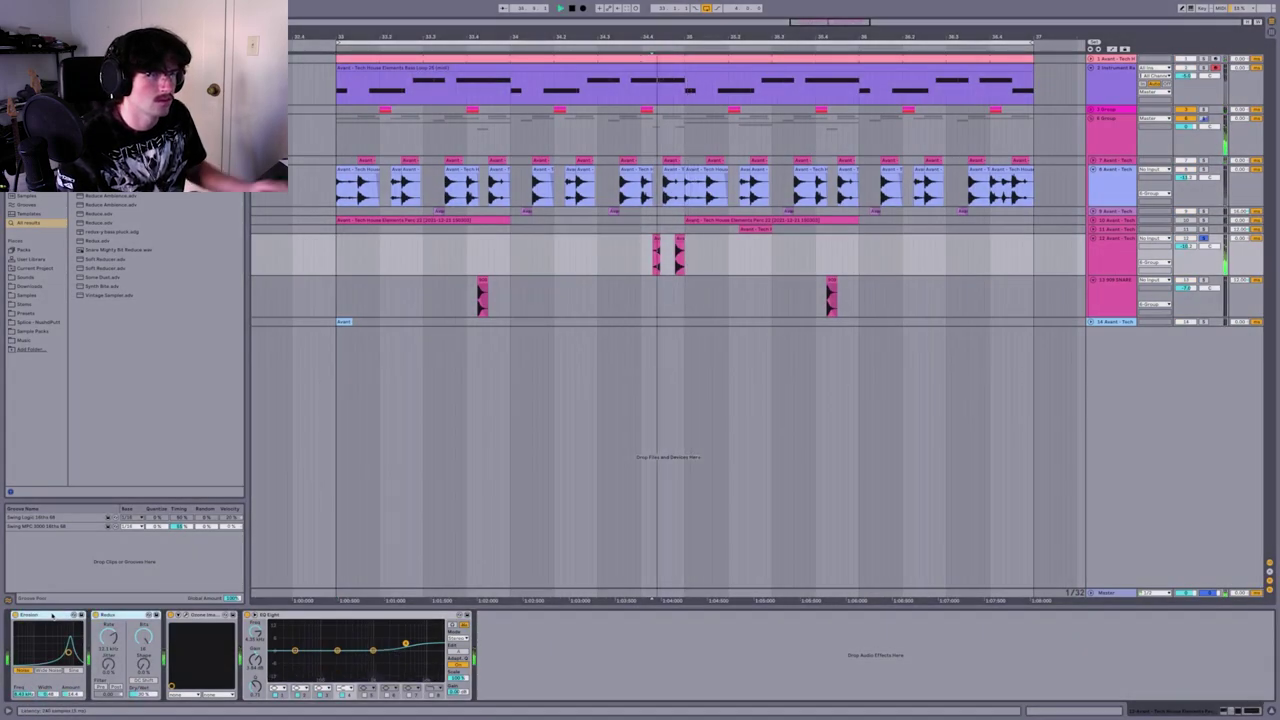
pyautogui.moveTo(405, 645); pyautogui.dragTo(408, 652)
pyautogui.press('space')
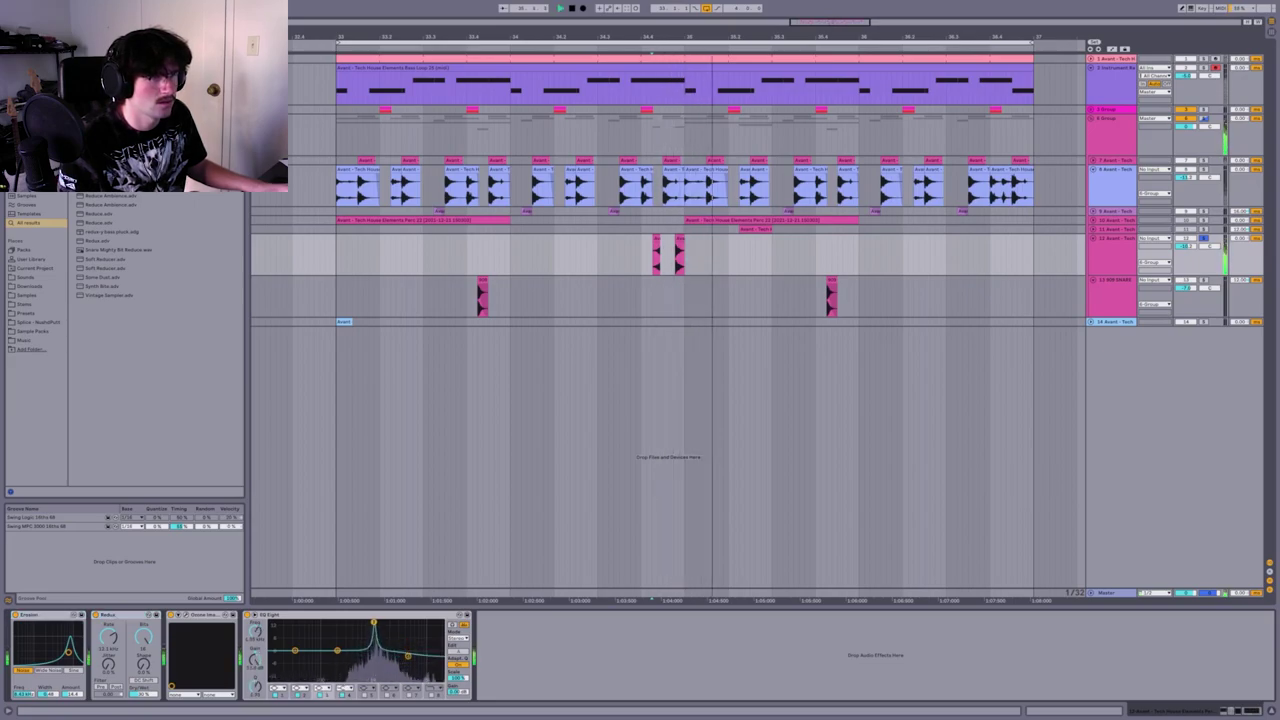
pyautogui.moveTo(372, 651); pyautogui.dragTo(374, 657)
pyautogui.press('space')
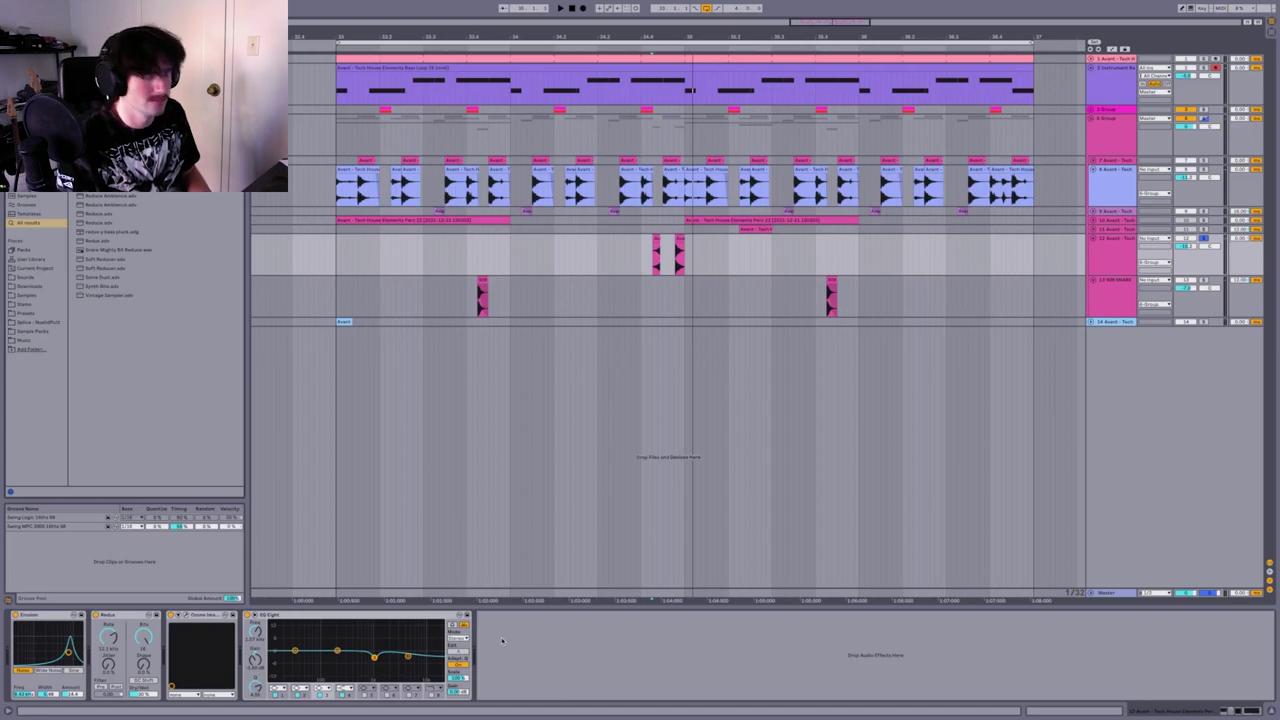
# Search the library for transient presets and add Transient Shaping Enhance after EQ Eight on the Perc 31 track
pyautogui.hotkey('ctrl', 'f')
pyautogui.write('transi')
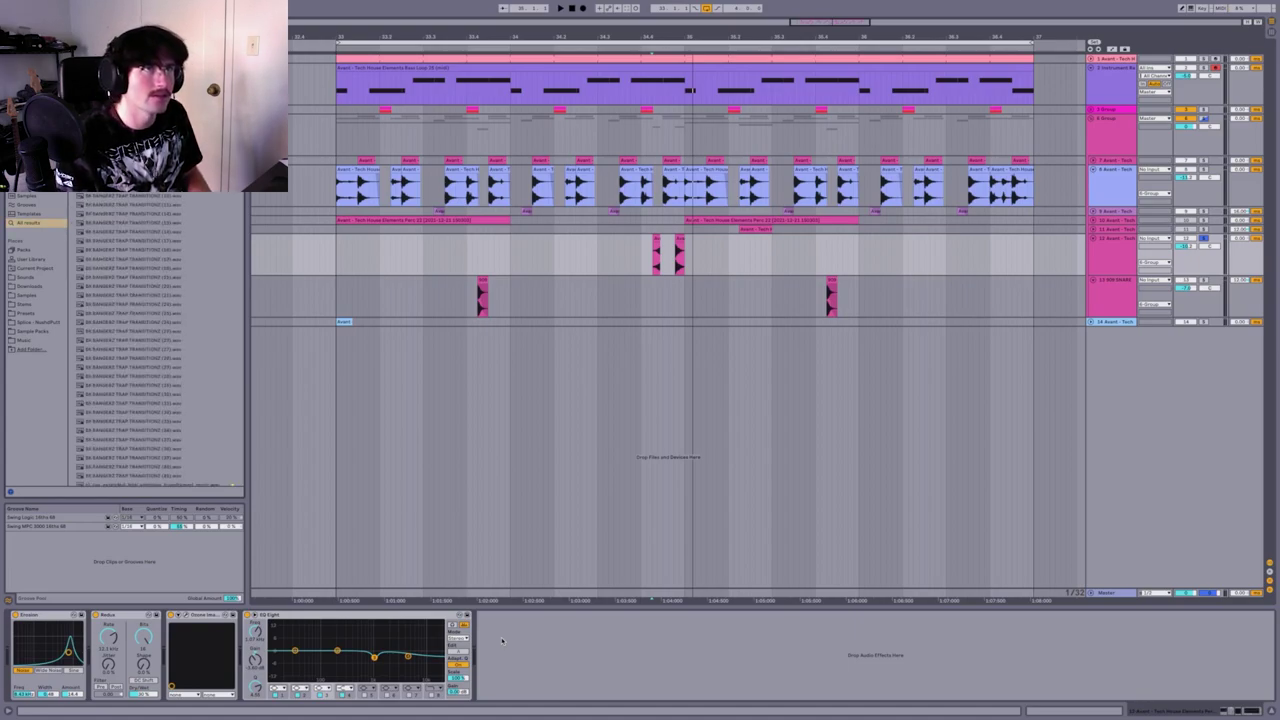
pyautogui.write('ent')
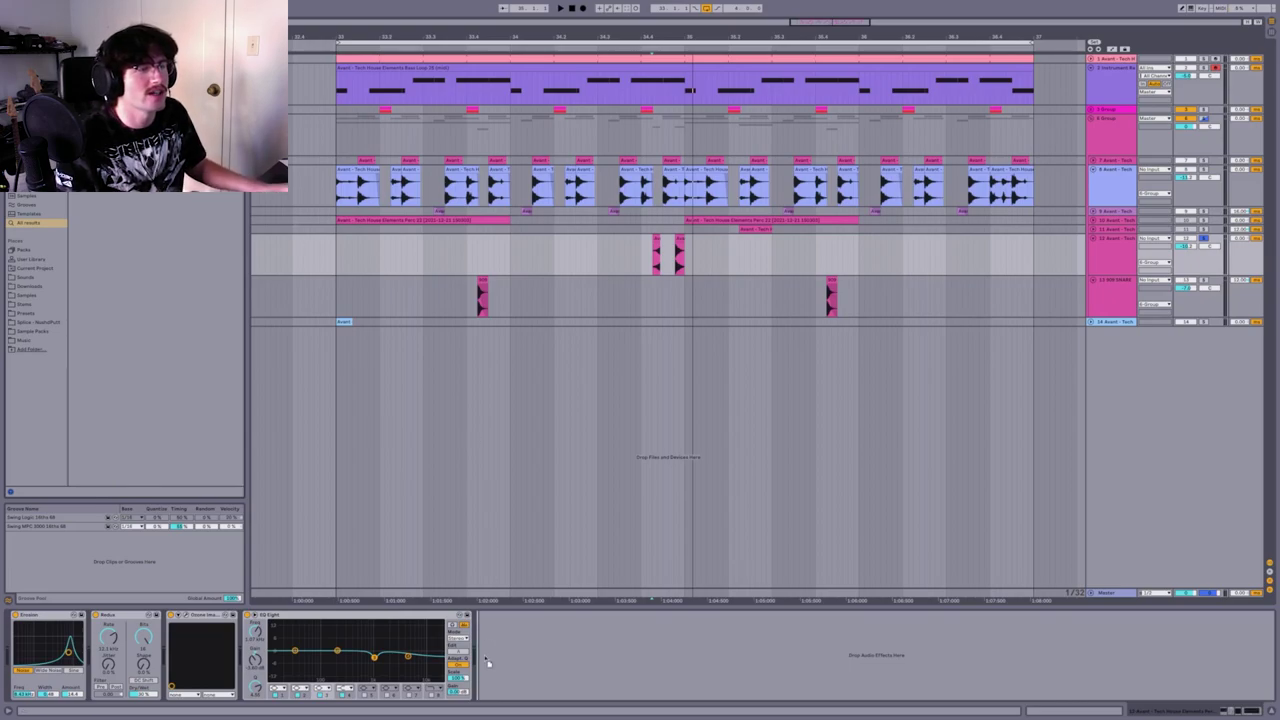
pyautogui.moveTo(588, 657); pyautogui.dragTo(591, 657)
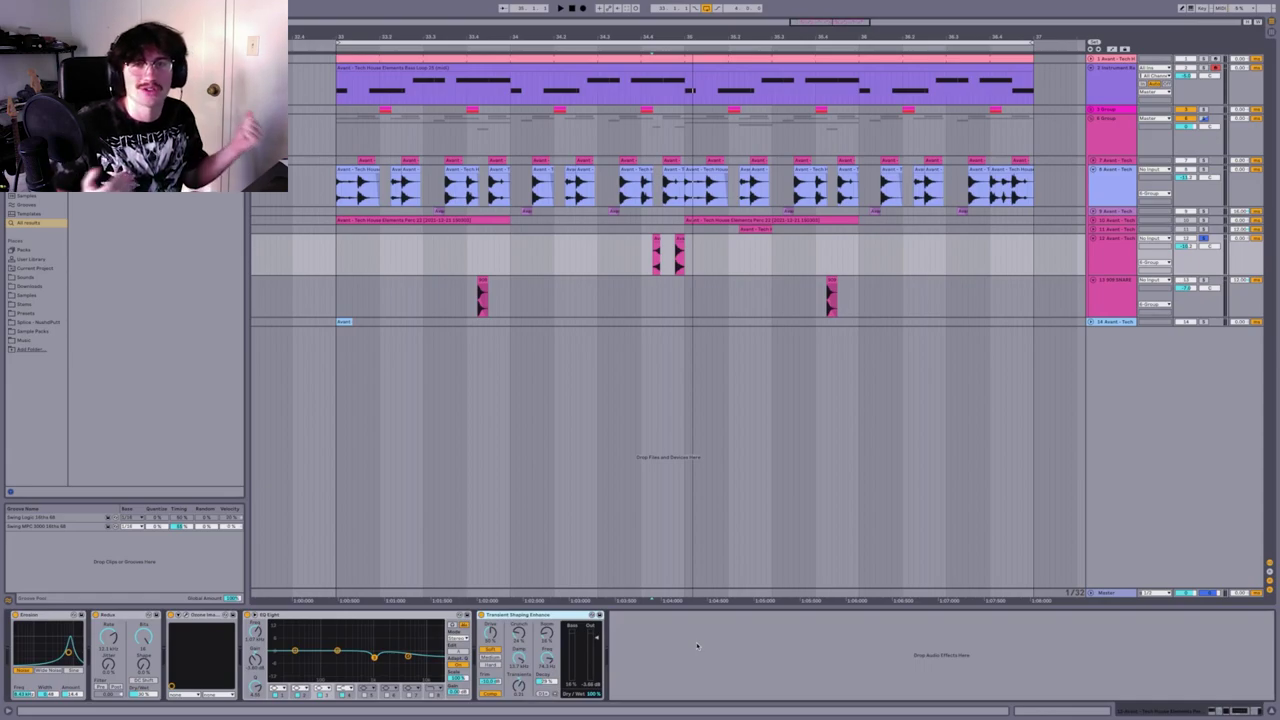
# Add a second EQ Eight after Transient Shaping Enhance and use its first band as a low cut raised into the midrange
pyautogui.press('space')
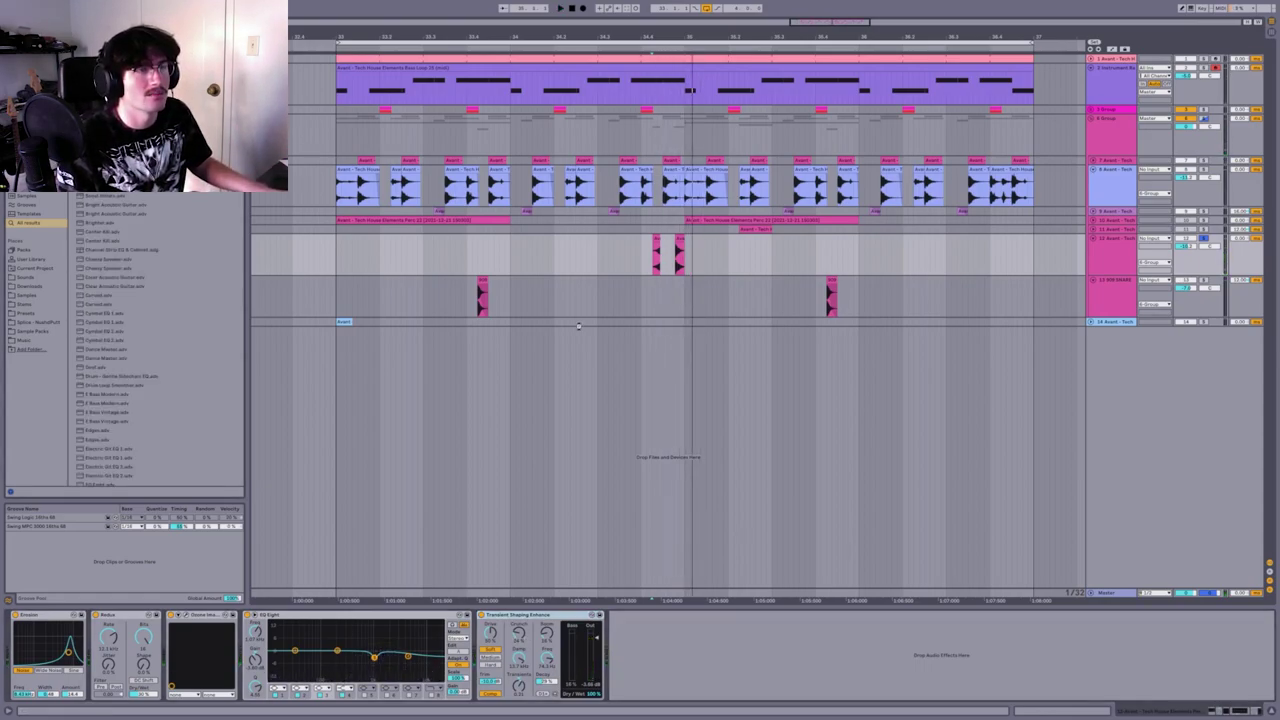
pyautogui.moveTo(578, 326); pyautogui.dragTo(705, 657)
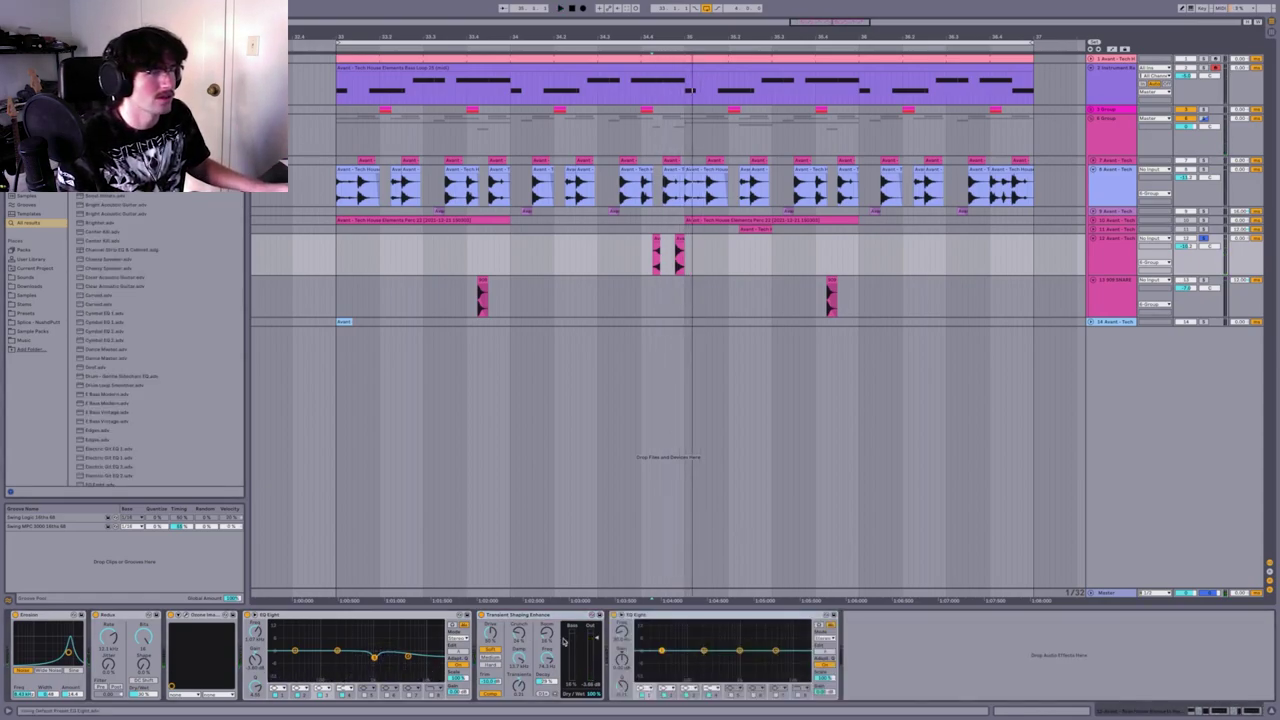
pyautogui.press('space')
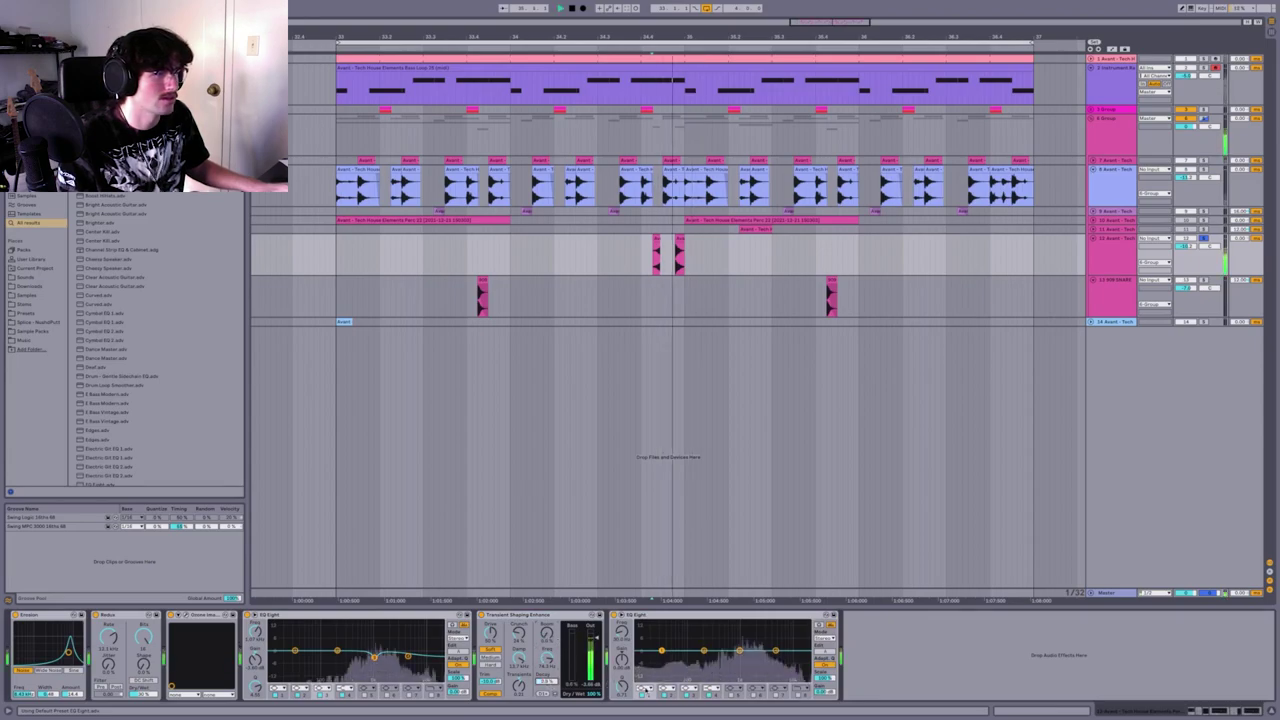
pyautogui.press('space')
pyautogui.click(644, 688)
pyautogui.click(644, 640)
pyautogui.moveTo(661, 656); pyautogui.dragTo(722, 657)
pyautogui.press('space')
pyautogui.press('space')
pyautogui.press('space')
pyautogui.press('space')
pyautogui.press('space')
# Compare the Perc 31 track with Transient Shaping Enhance bypassed and active, and unsolo the track to play the full mix
pyautogui.click(482, 615)
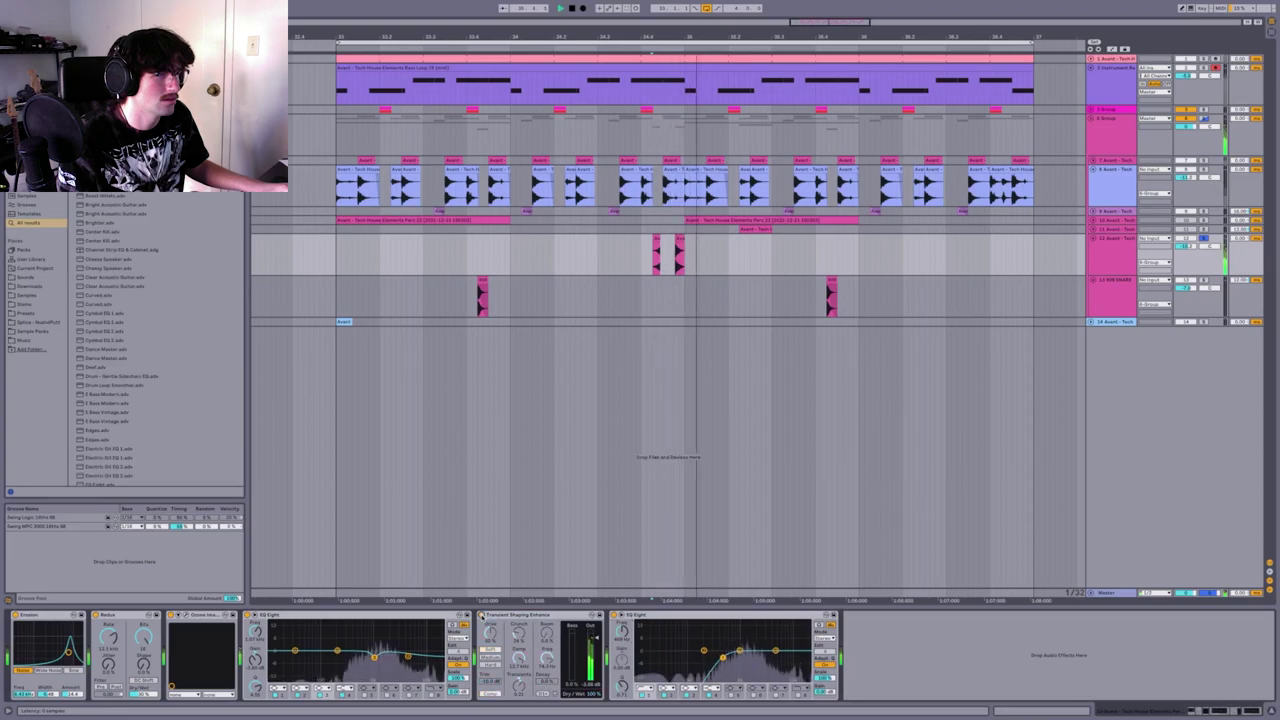
pyautogui.click(482, 615)
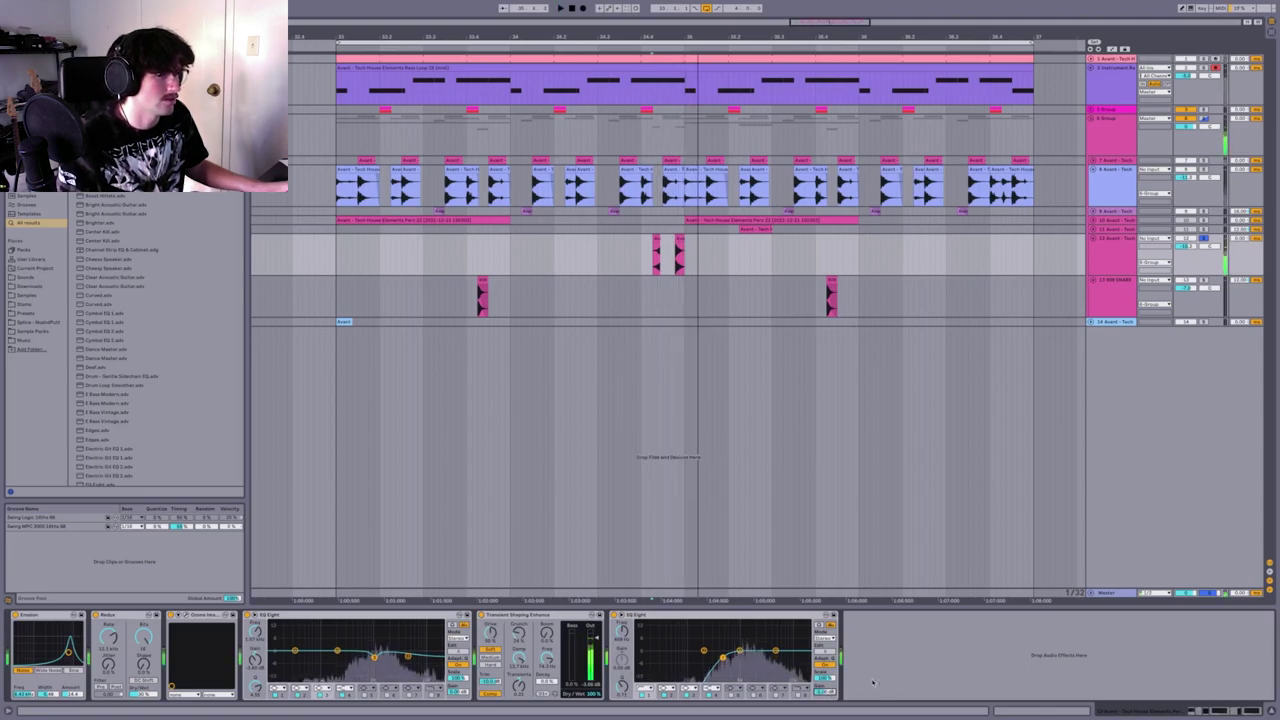
pyautogui.press('space')
pyautogui.press('space')
pyautogui.press('space')
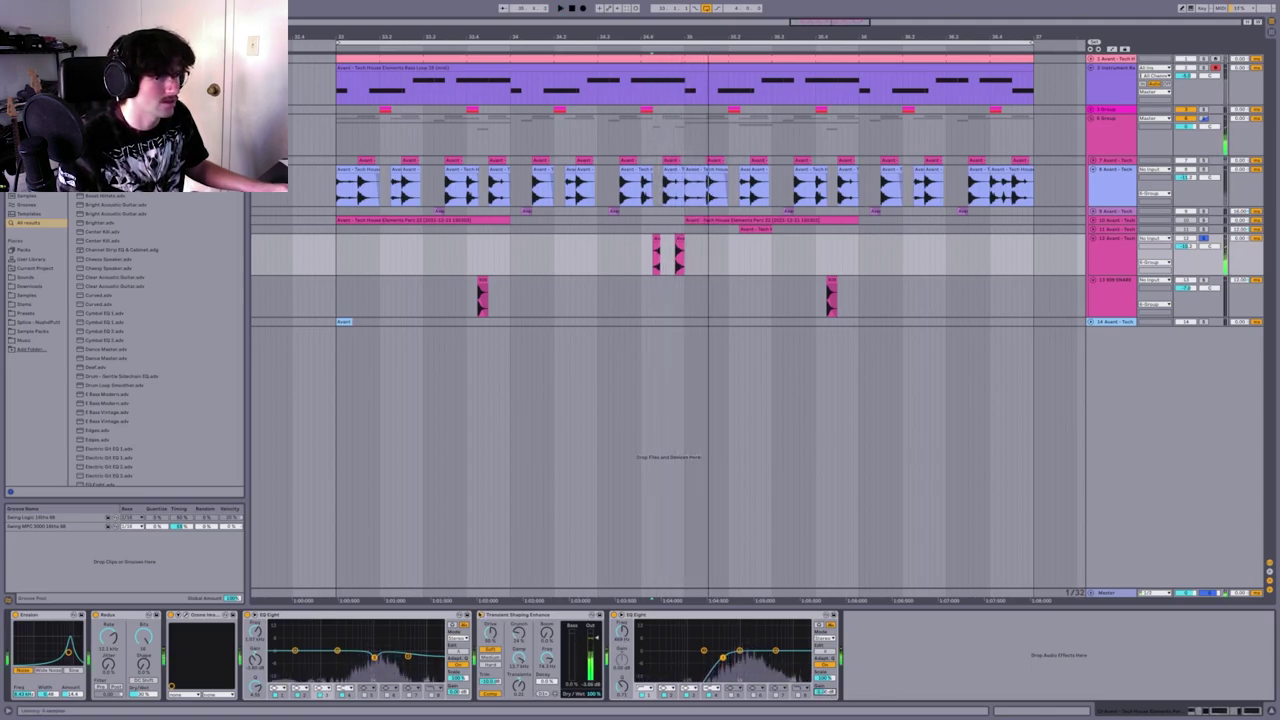
pyautogui.press('space')
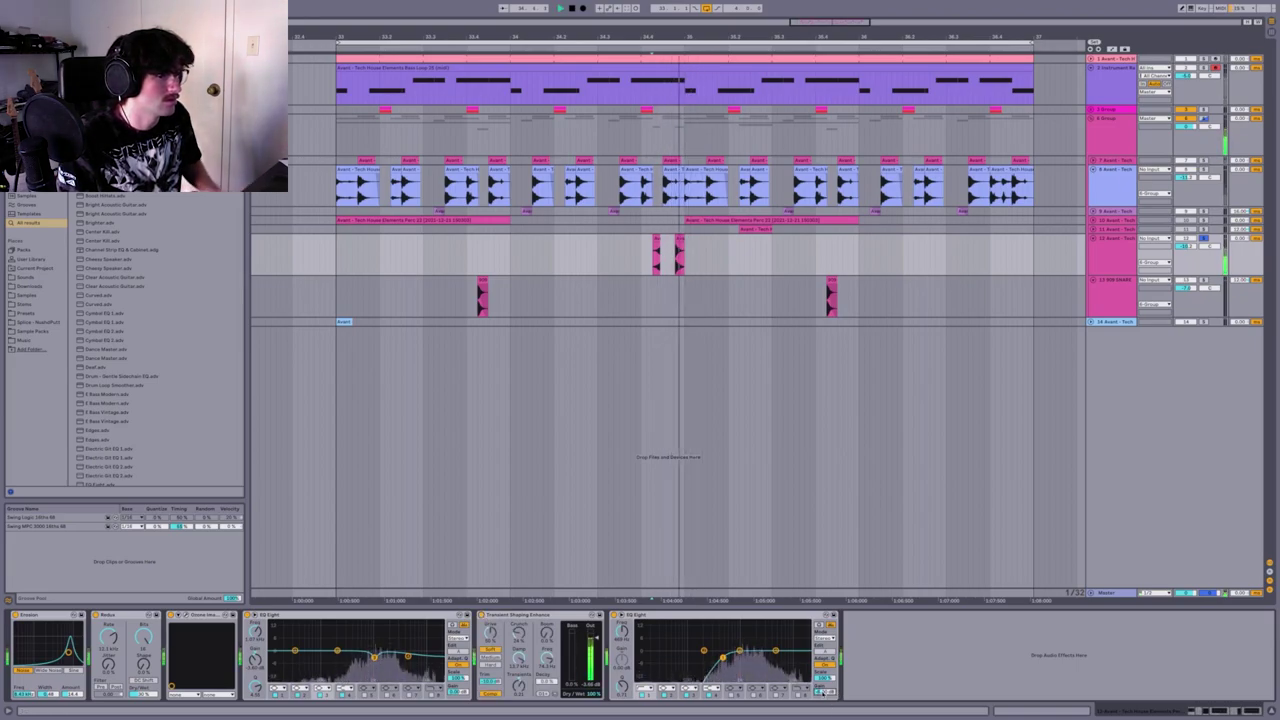
pyautogui.press('space')
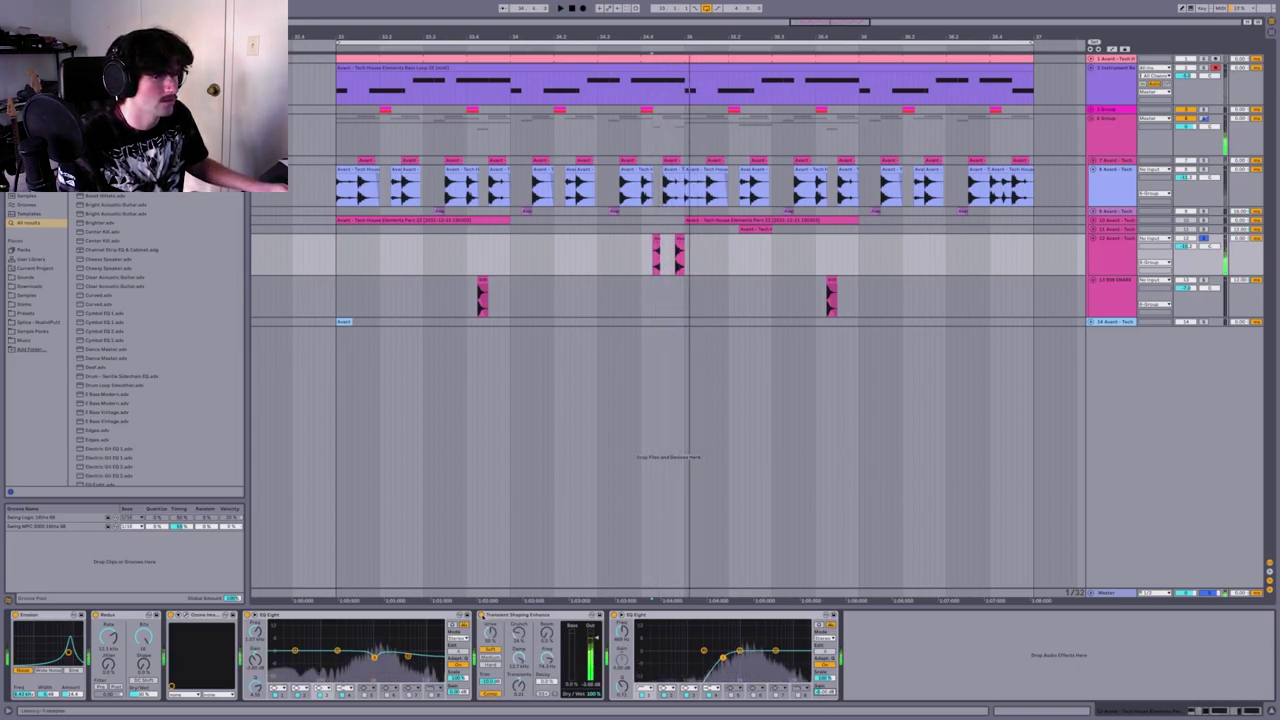
pyautogui.press('space')
pyautogui.press('space')
pyautogui.press('s')
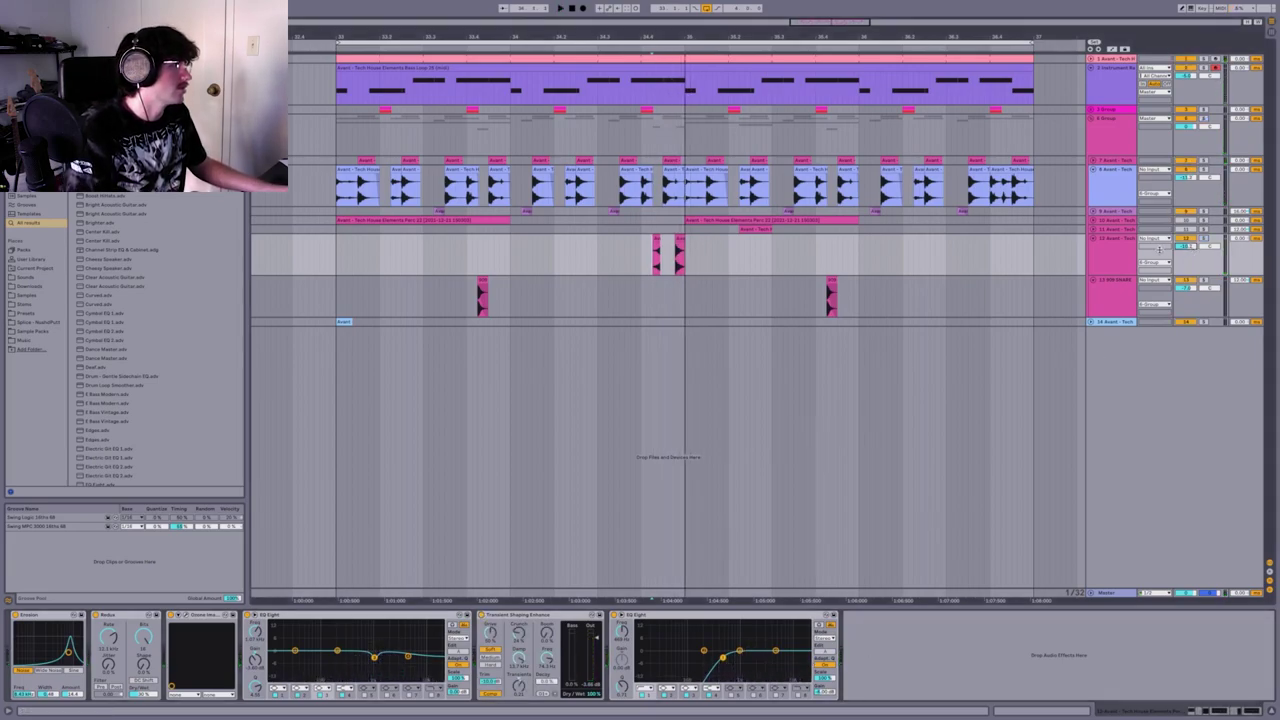
pyautogui.press('space')
# Add Transient Shaping Enhance and an EQ Eight with a low cut to track 13, checking the result in playback
pyautogui.click(571, 312)
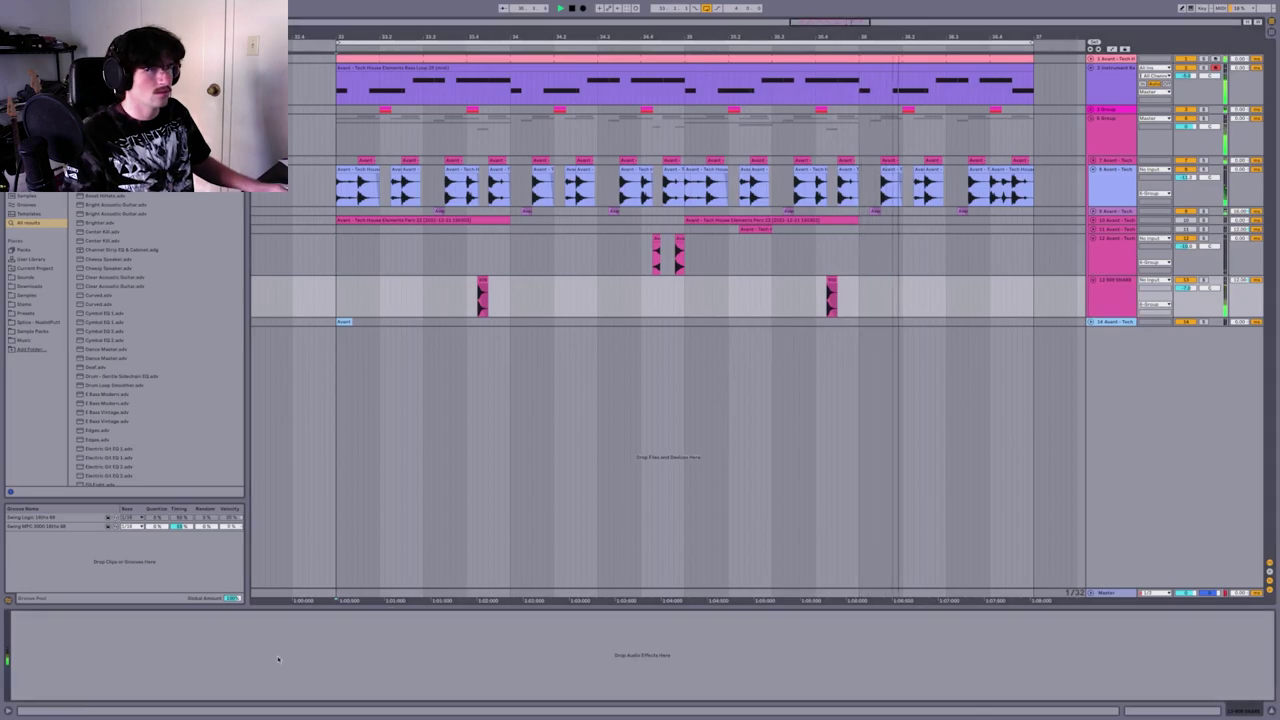
pyautogui.click(466, 298)
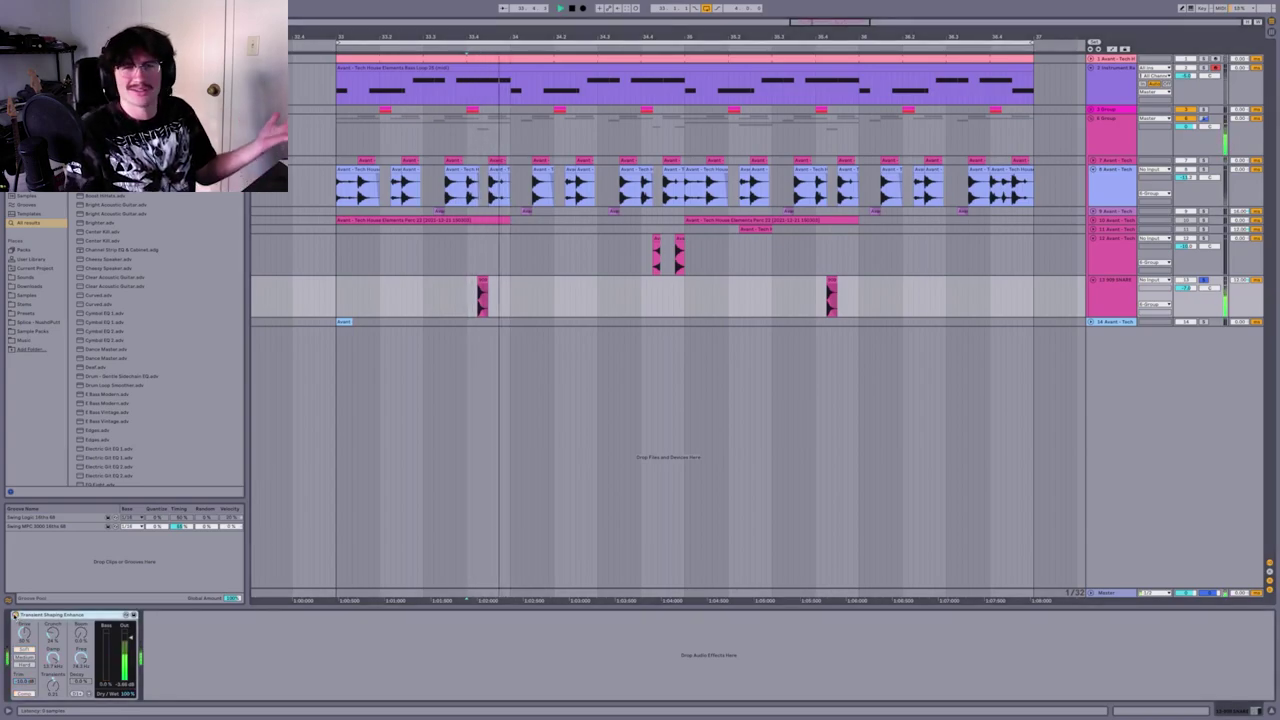
pyautogui.click(14, 615)
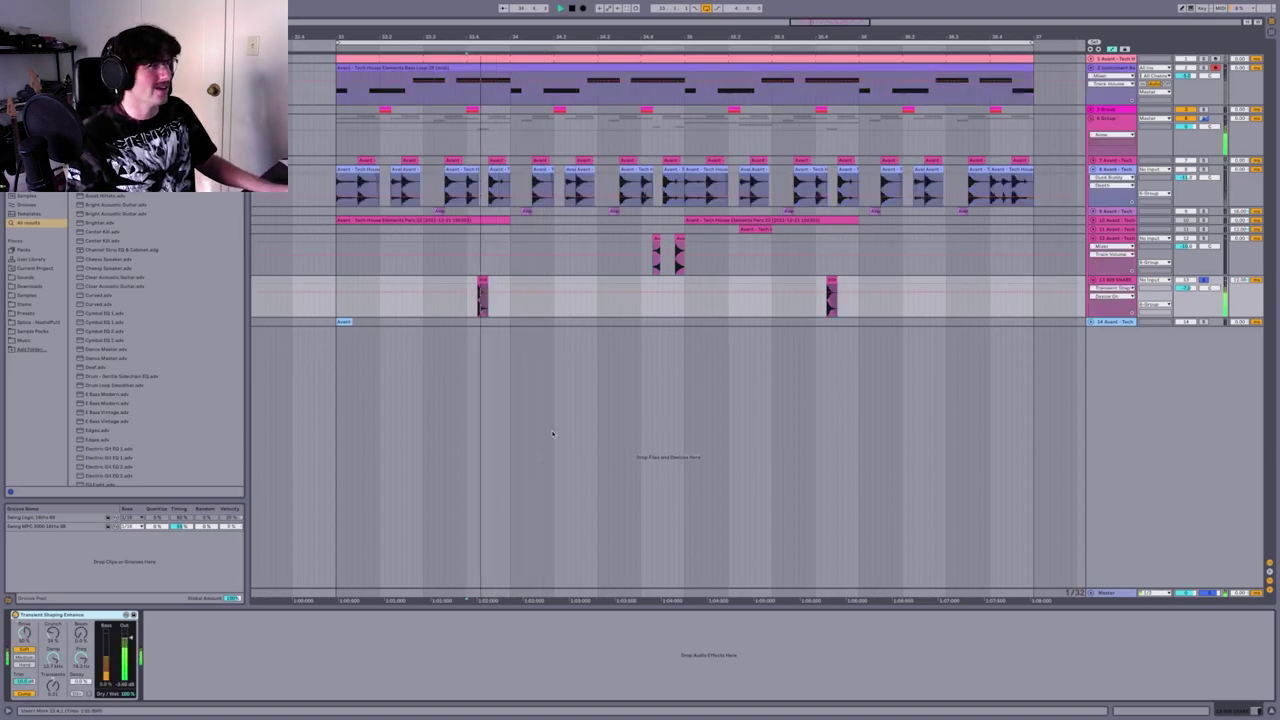
pyautogui.click(333, 288)
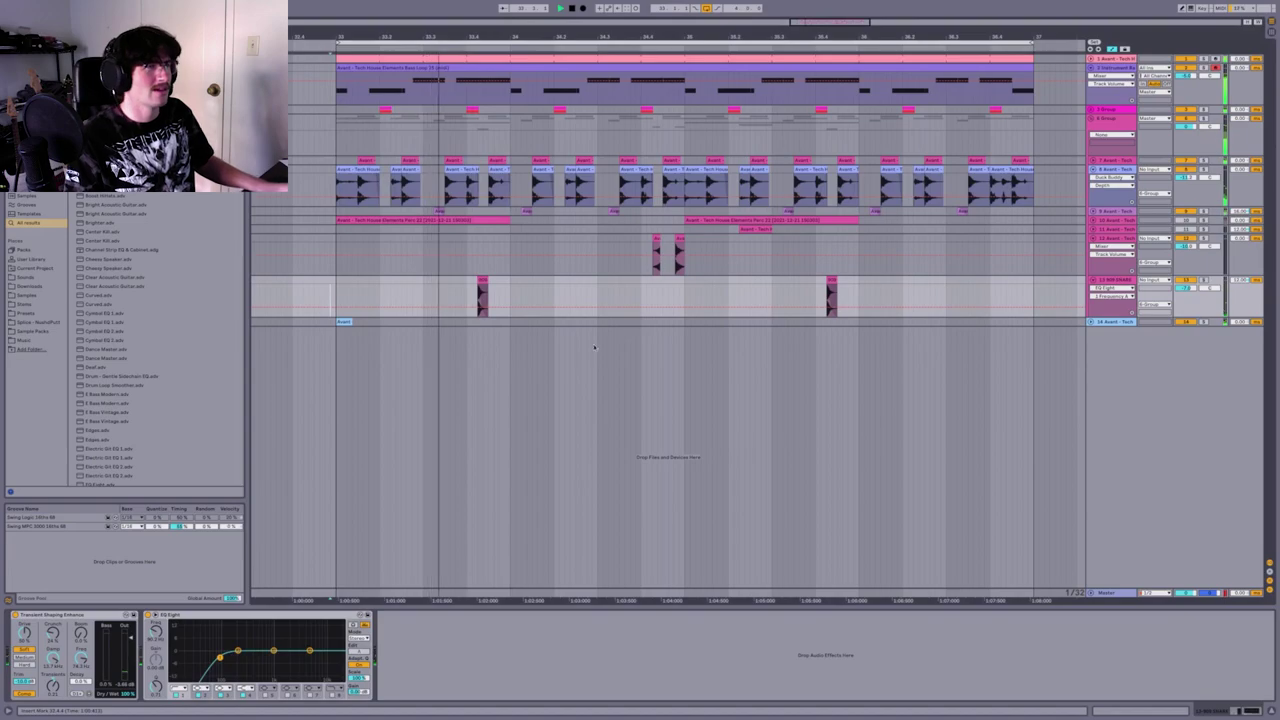
pyautogui.hotkey('ctrl', 'a')
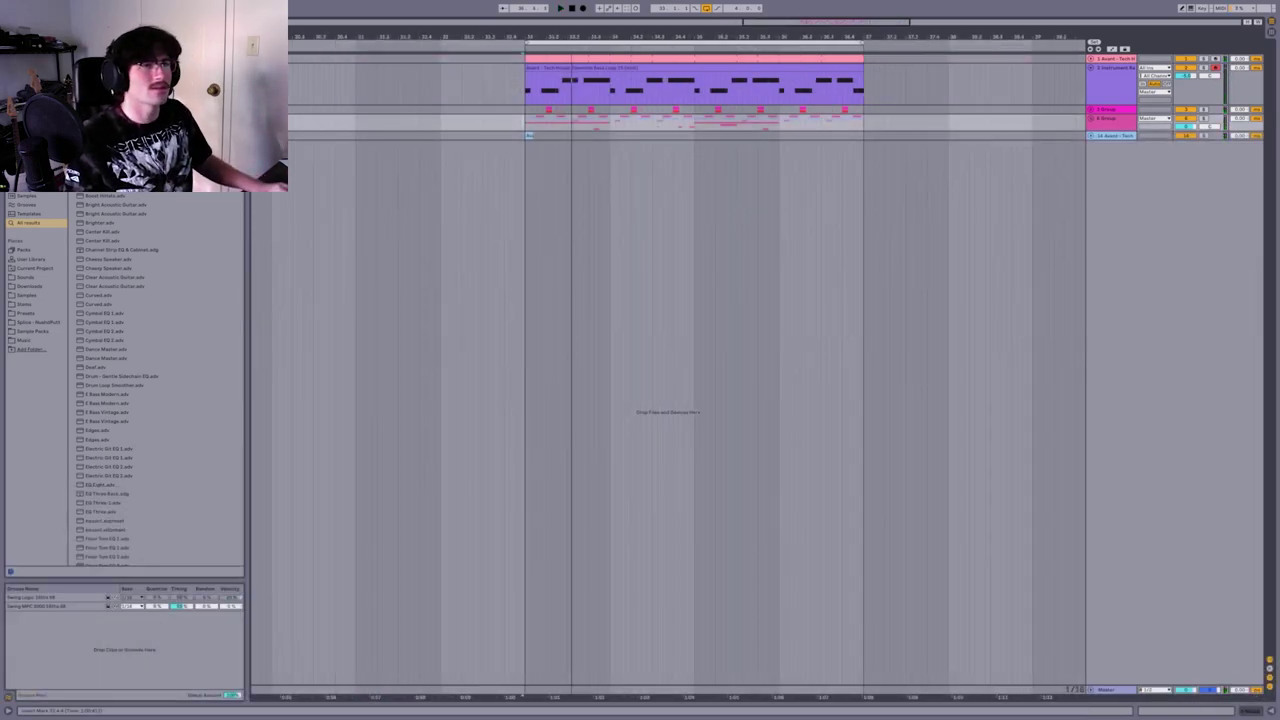
# Place the Drop Noise sample on a new audio track at bar 33 and set its clip tempo to 127 BPM
pyautogui.moveTo(150, 187); pyautogui.dragTo(528, 146)
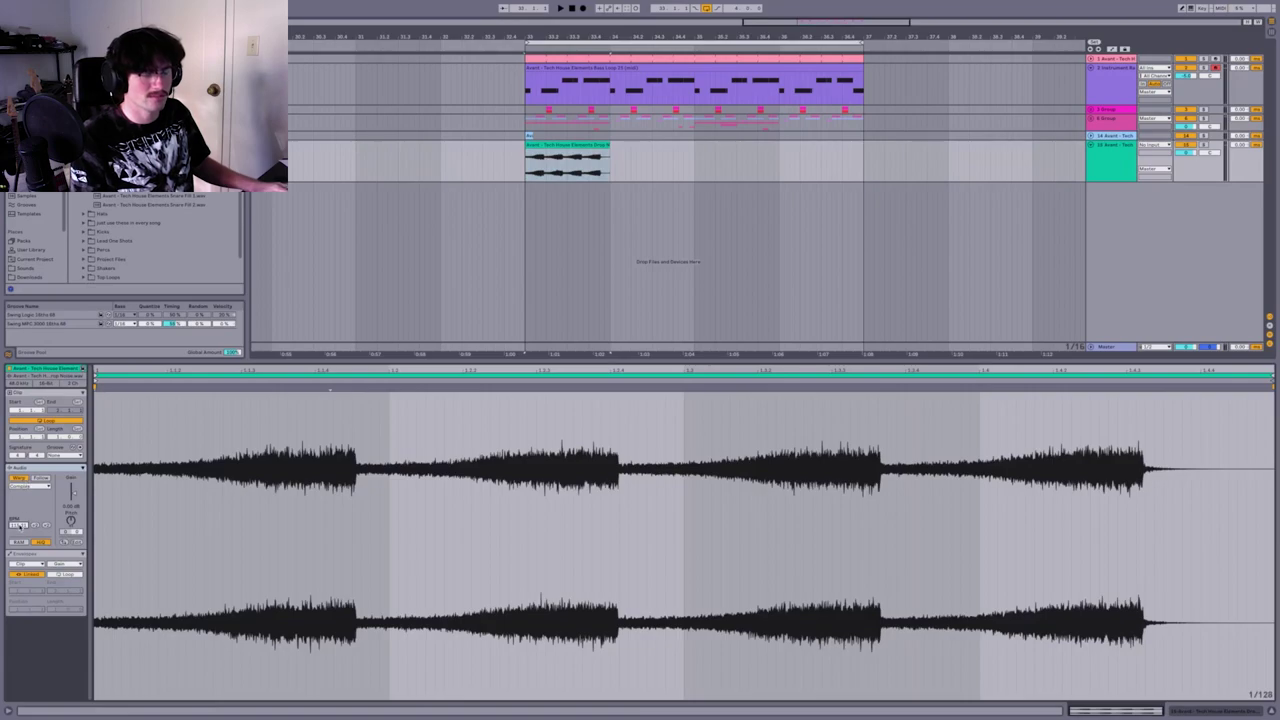
pyautogui.write('127')
pyautogui.press('Return')
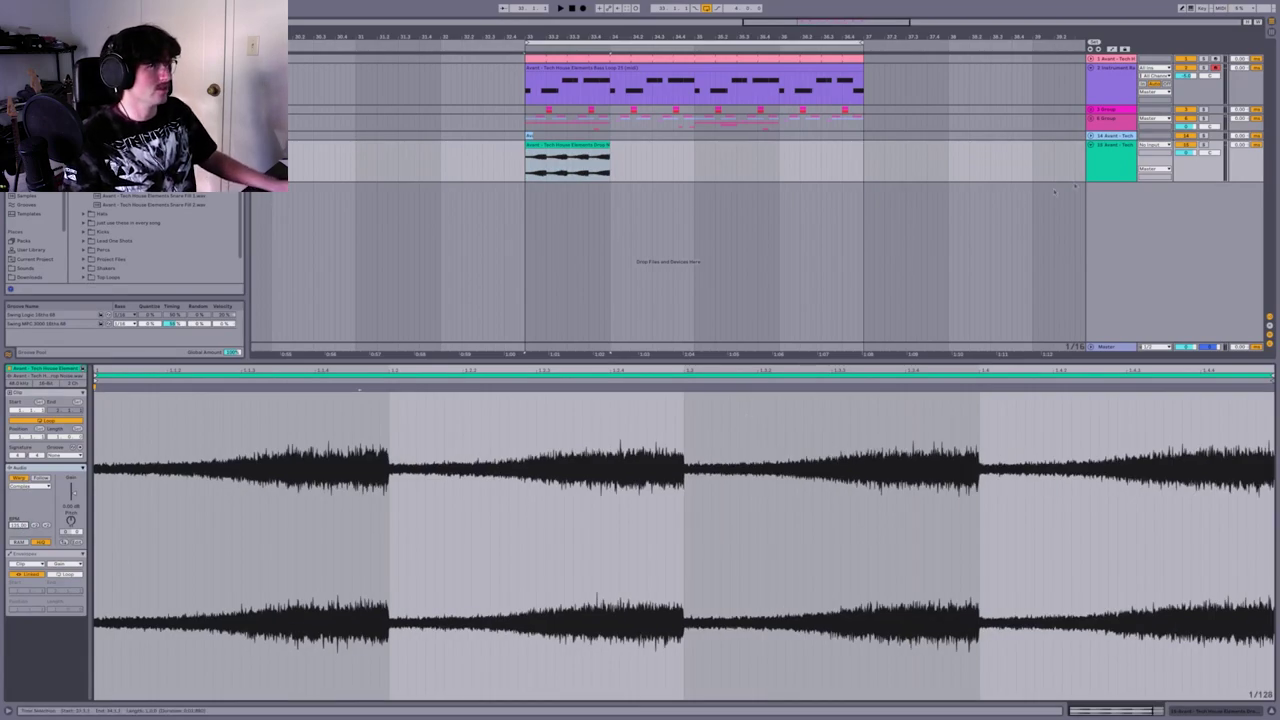
pyautogui.press('space')
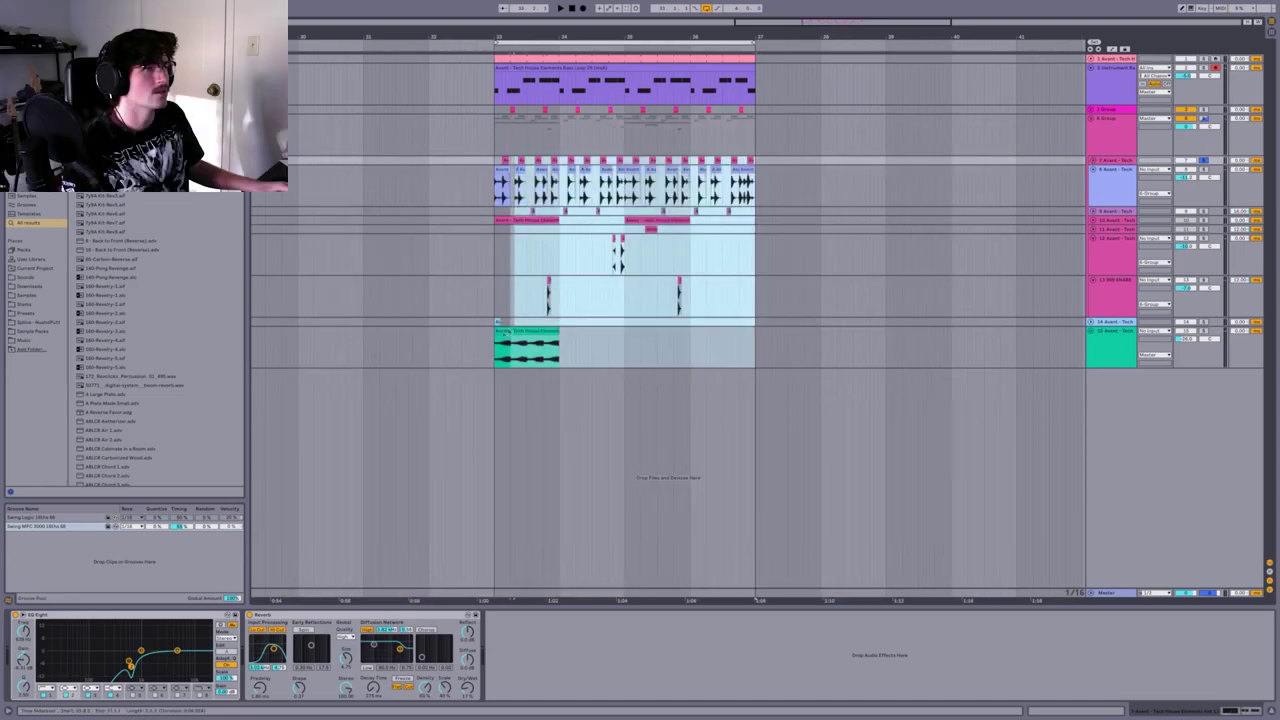
# Duplicate all clips in the four-bar section from bar 33 three times to build a 16-bar loop
pyautogui.moveTo(505, 333); pyautogui.dragTo(493, 343)
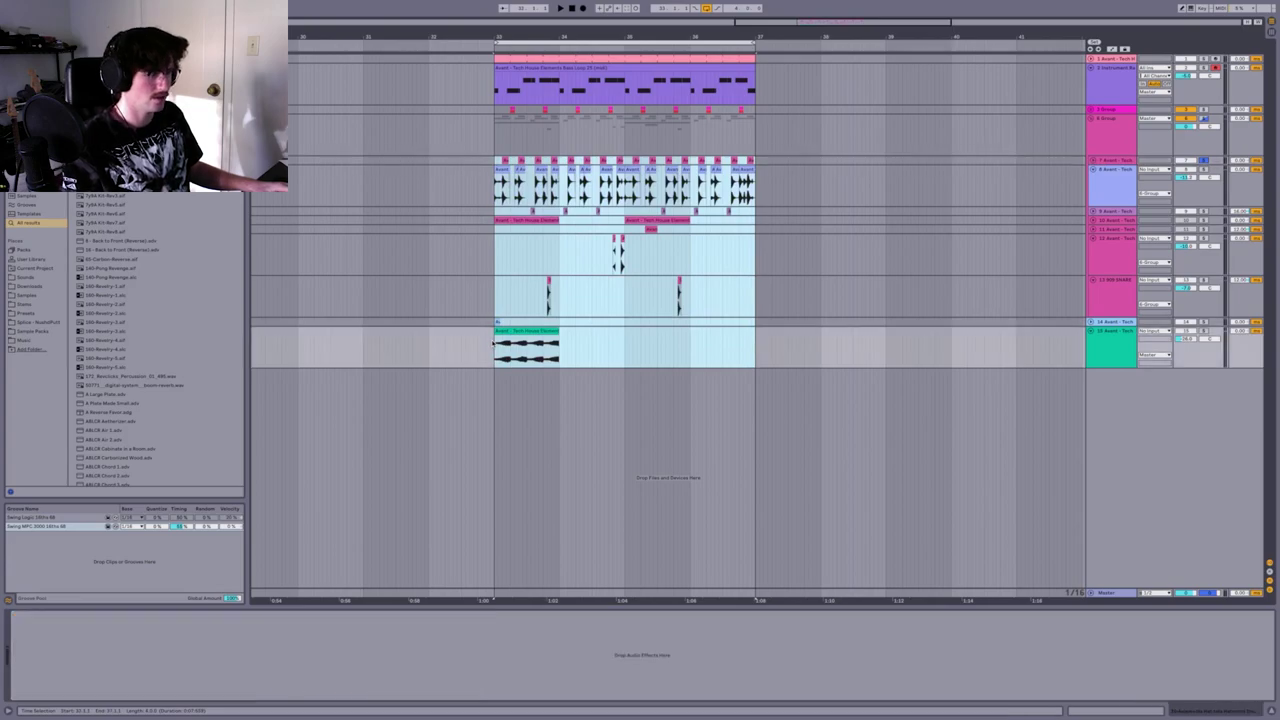
pyautogui.hotkey('ctrl', 'd')
pyautogui.hotkey('ctrl', 'd')
pyautogui.hotkey('ctrl', 'd')
pyautogui.moveTo(640, 36); pyautogui.dragTo(744, 33)
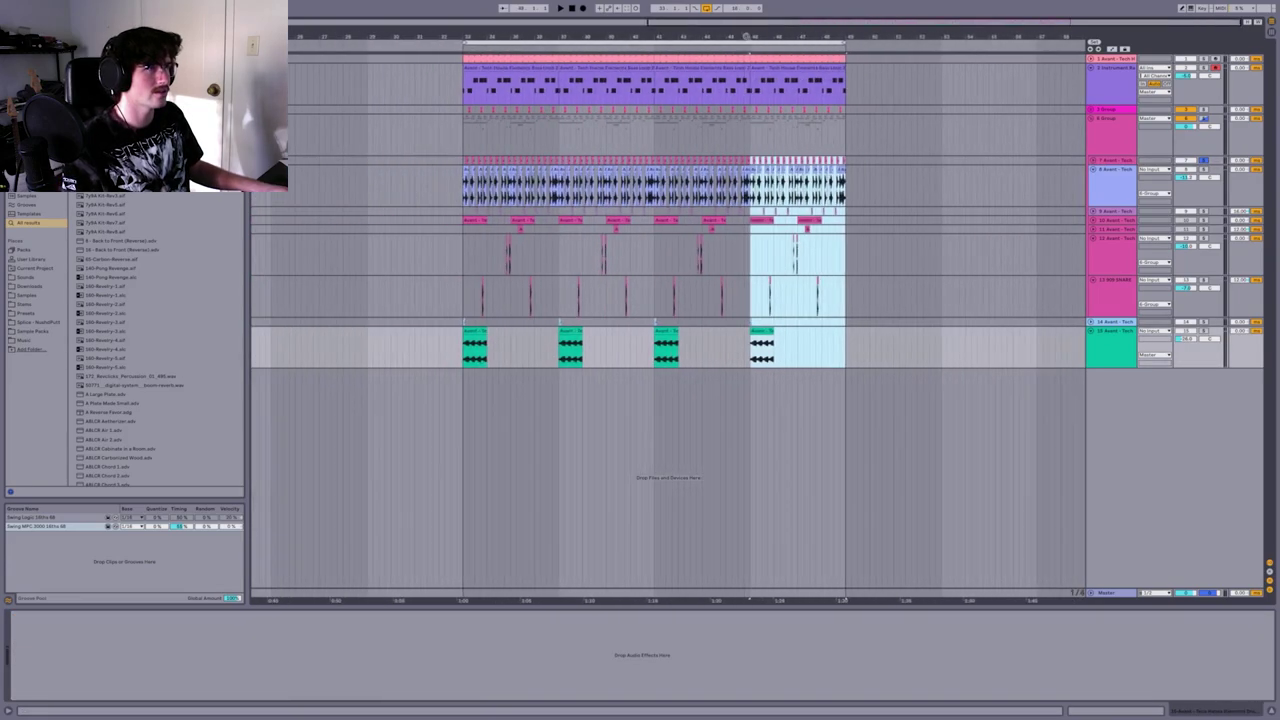
# Delete the repeated clips on tracks 14 and 15 after the first ones, and duplicate track 14's first eight bars to bar 41
pyautogui.moveTo(548, 347); pyautogui.dragTo(762, 324)
pyautogui.press('Delete')
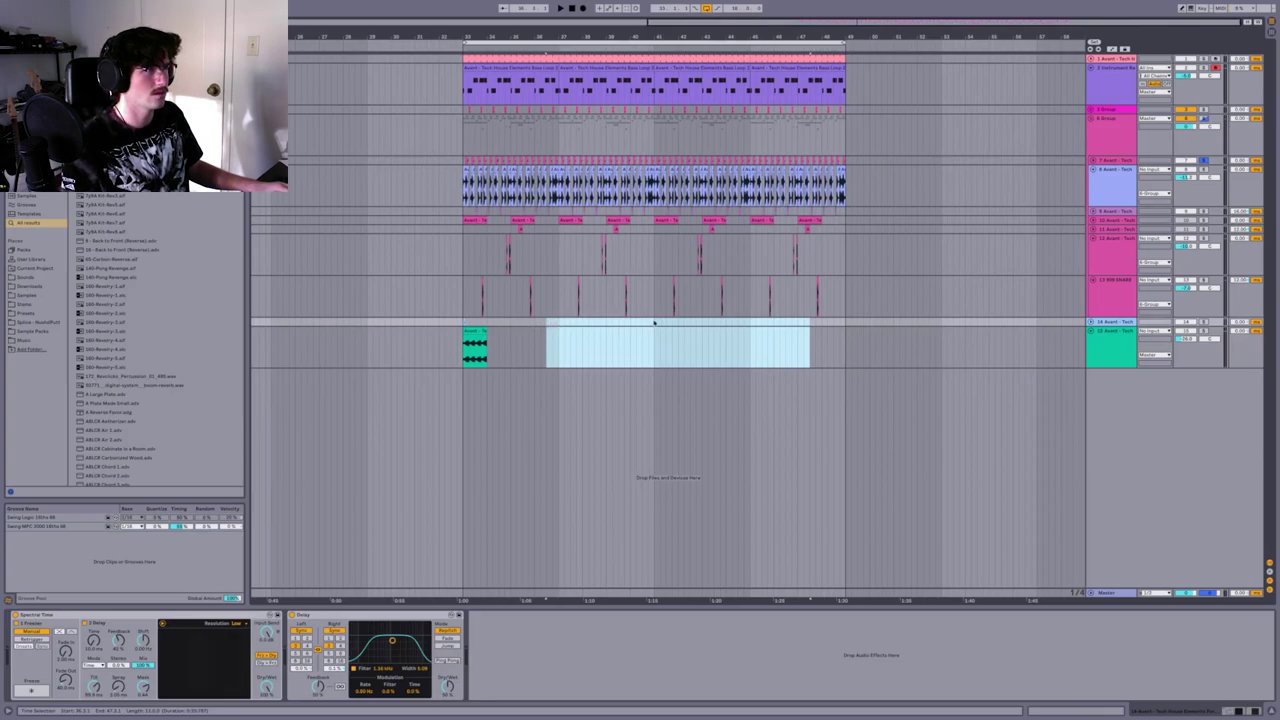
pyautogui.moveTo(654, 321); pyautogui.dragTo(463, 321)
pyautogui.hotkey('ctrl', 'd')
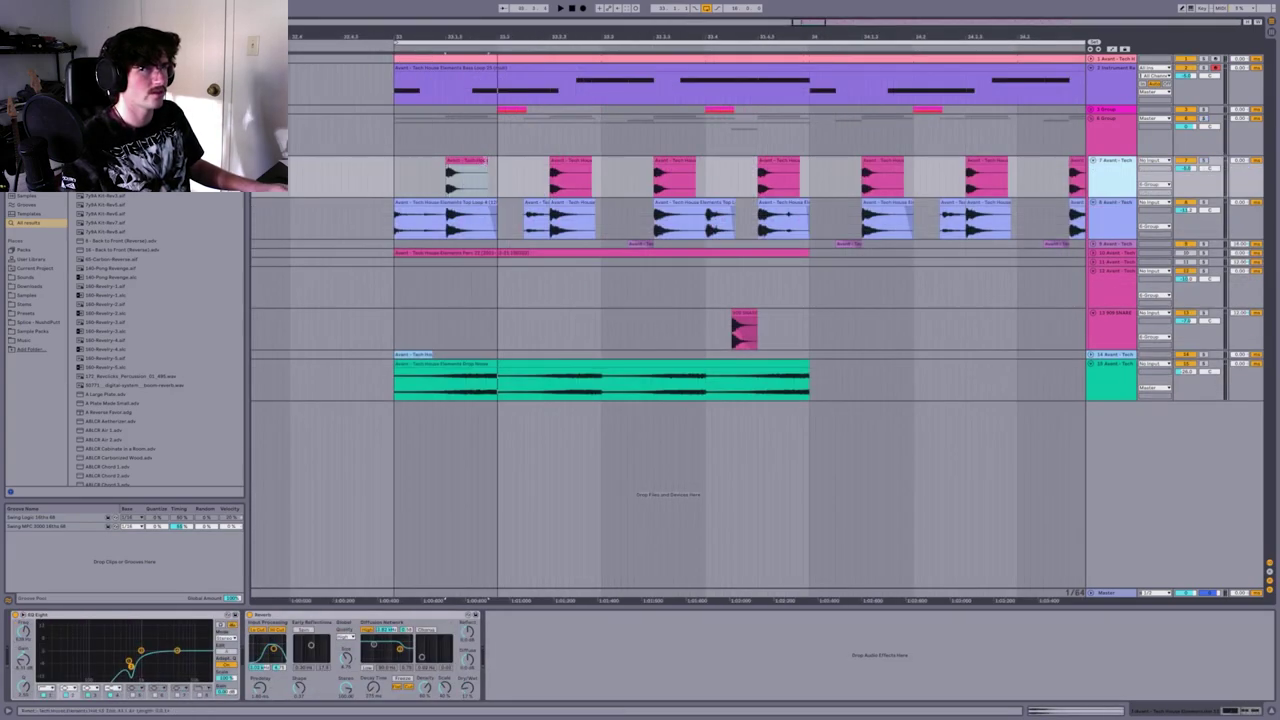
# Shorten the hit clips on track 7, starting with the first one after bar 33, and play the arrangement
pyautogui.moveTo(486, 161); pyautogui.dragTo(464, 161)
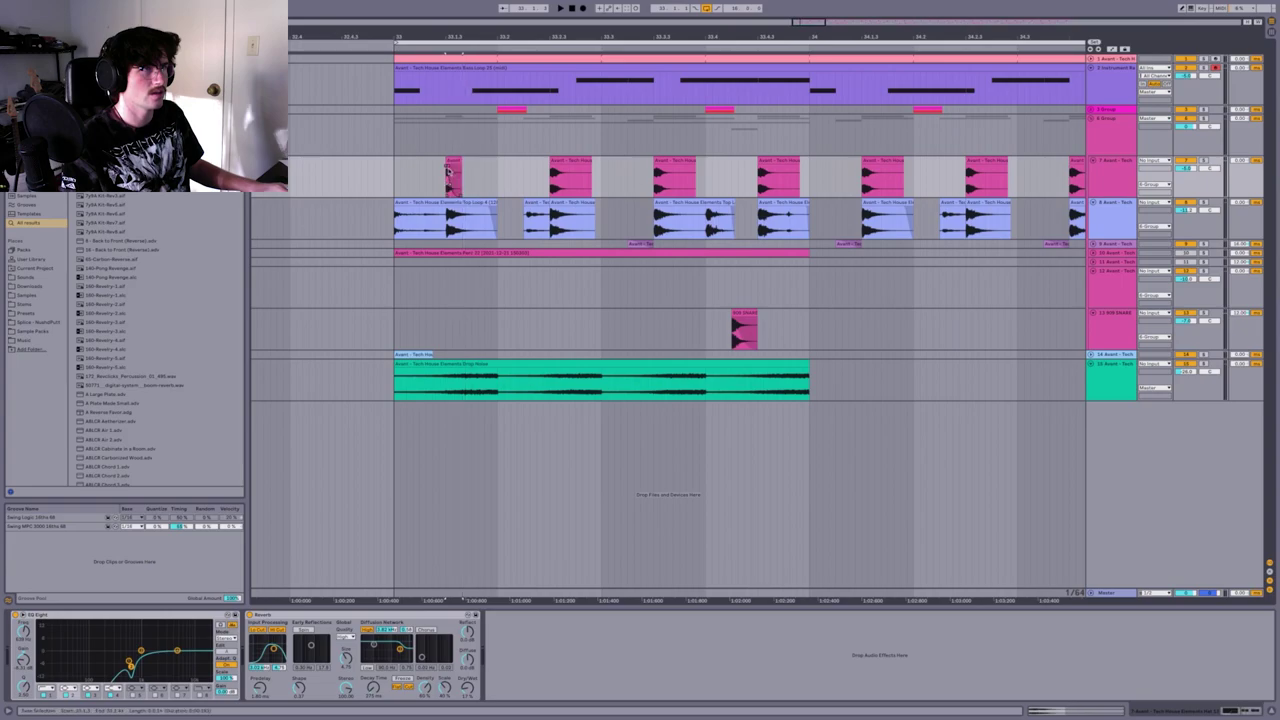
pyautogui.press('space')
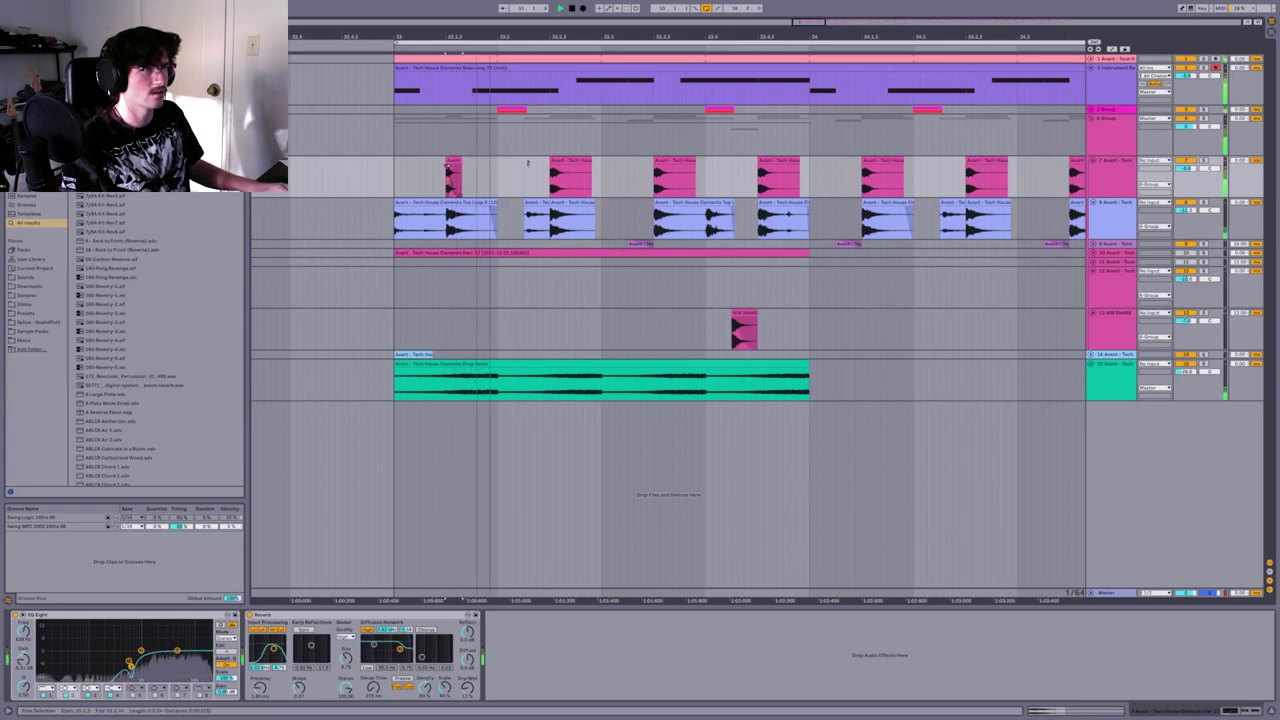
pyautogui.moveTo(528, 37); pyautogui.dragTo(460, 6)
pyautogui.moveTo(460, 6); pyautogui.dragTo(461, 4)
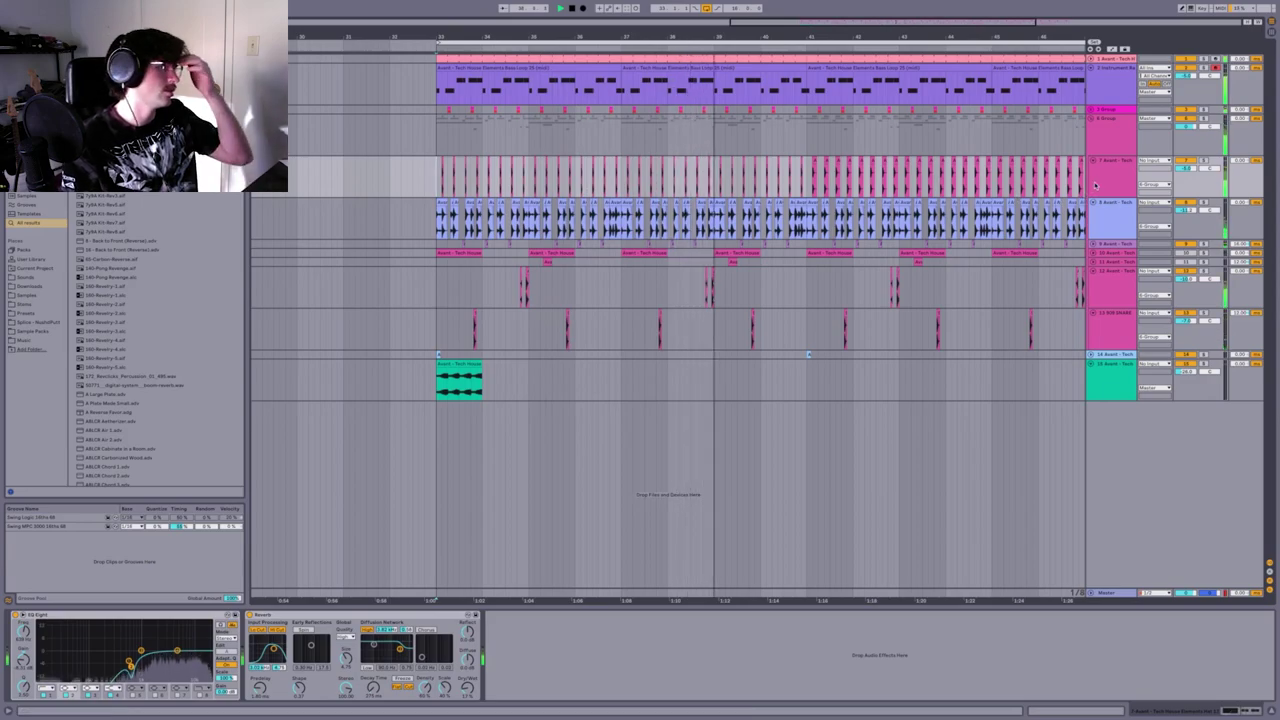
pyautogui.moveTo(431, 35); pyautogui.dragTo(446, 32)
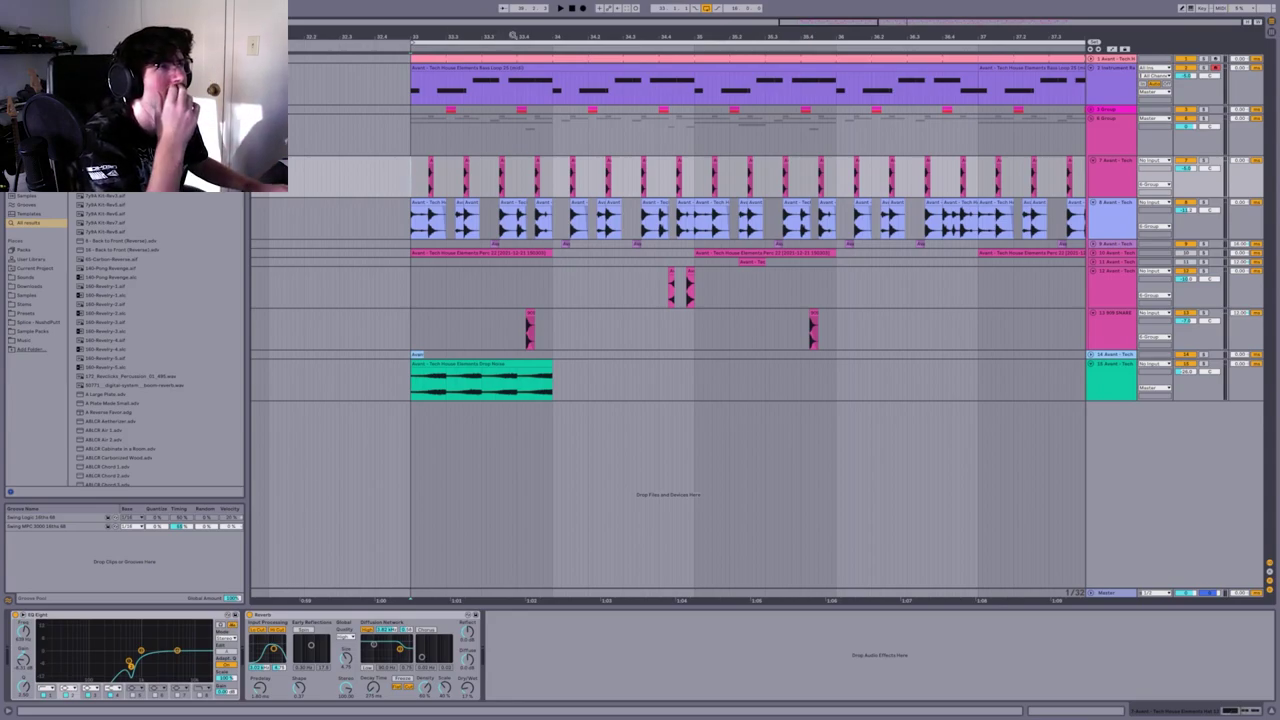
# Insert a new audio track below track 7 and place the ride sample on the first off-beat of bar 41
pyautogui.scroll(-5, 827, 354)
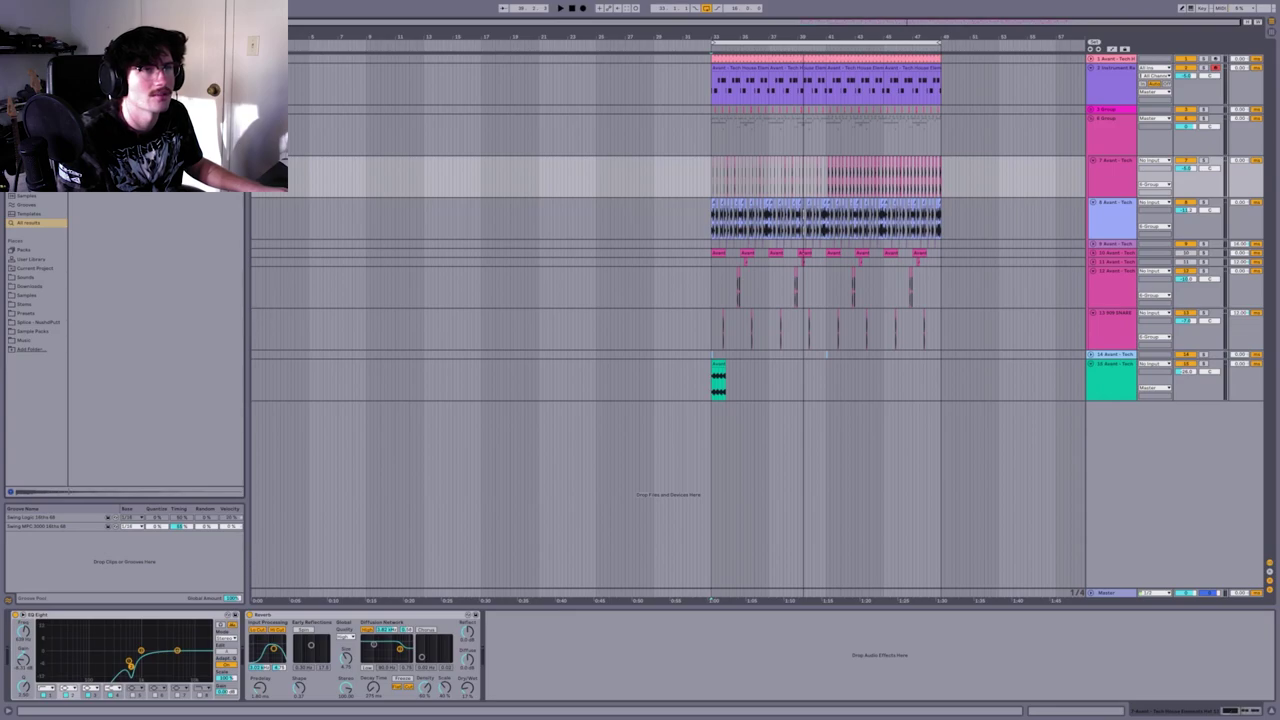
pyautogui.keyDown('shift'); pyautogui.click(1110, 185); pyautogui.keyUp('shift')
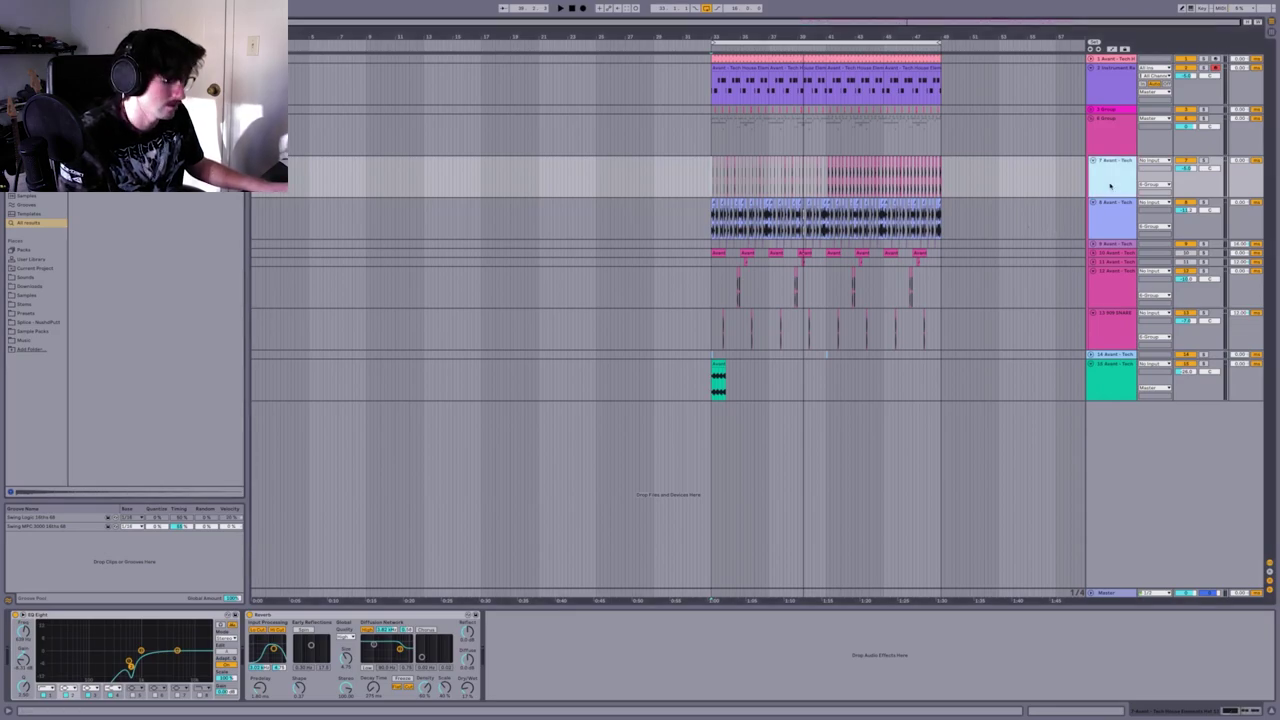
pyautogui.hotkey('ctrl', 't')
pyautogui.click(828, 218)
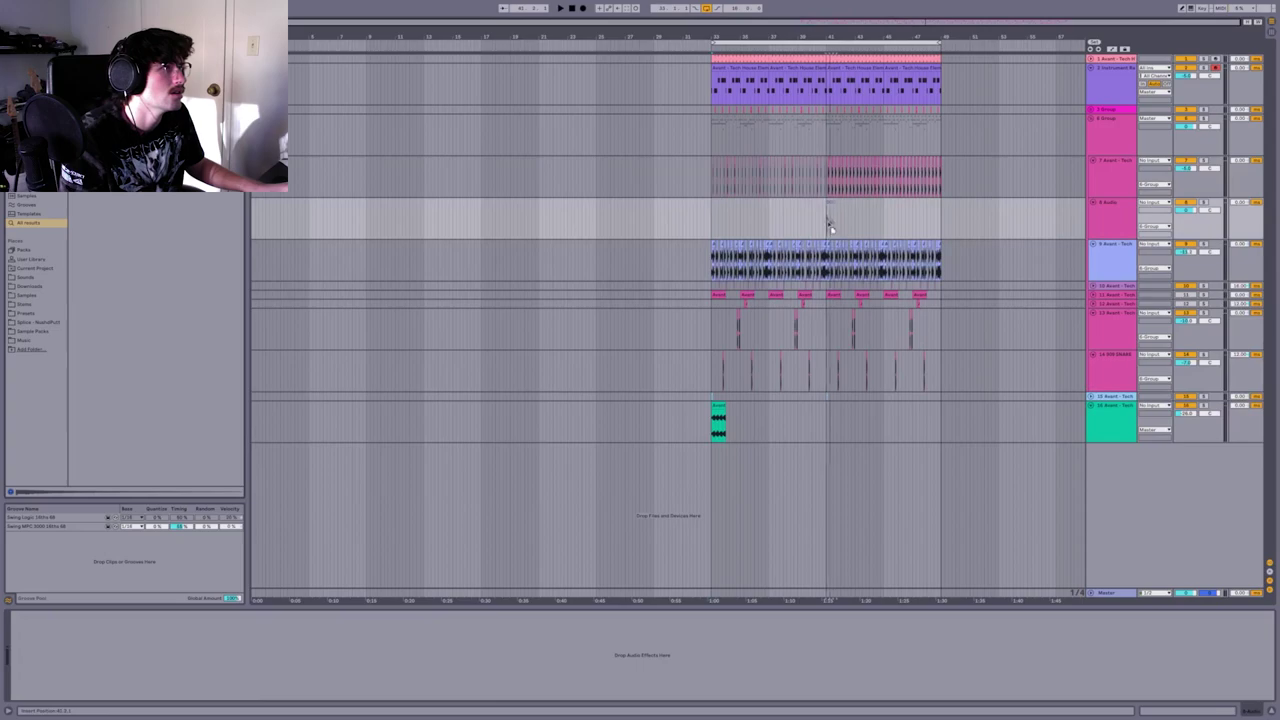
pyautogui.moveTo(834, 36); pyautogui.dragTo(834, 110)
pyautogui.moveTo(786, 35); pyautogui.dragTo(786, 90)
pyautogui.moveTo(663, 203); pyautogui.dragTo(716, 211)
# Copy the Duck Buddy device from the bass instrument track to the ride track and adjust its Length
pyautogui.click(1122, 93)
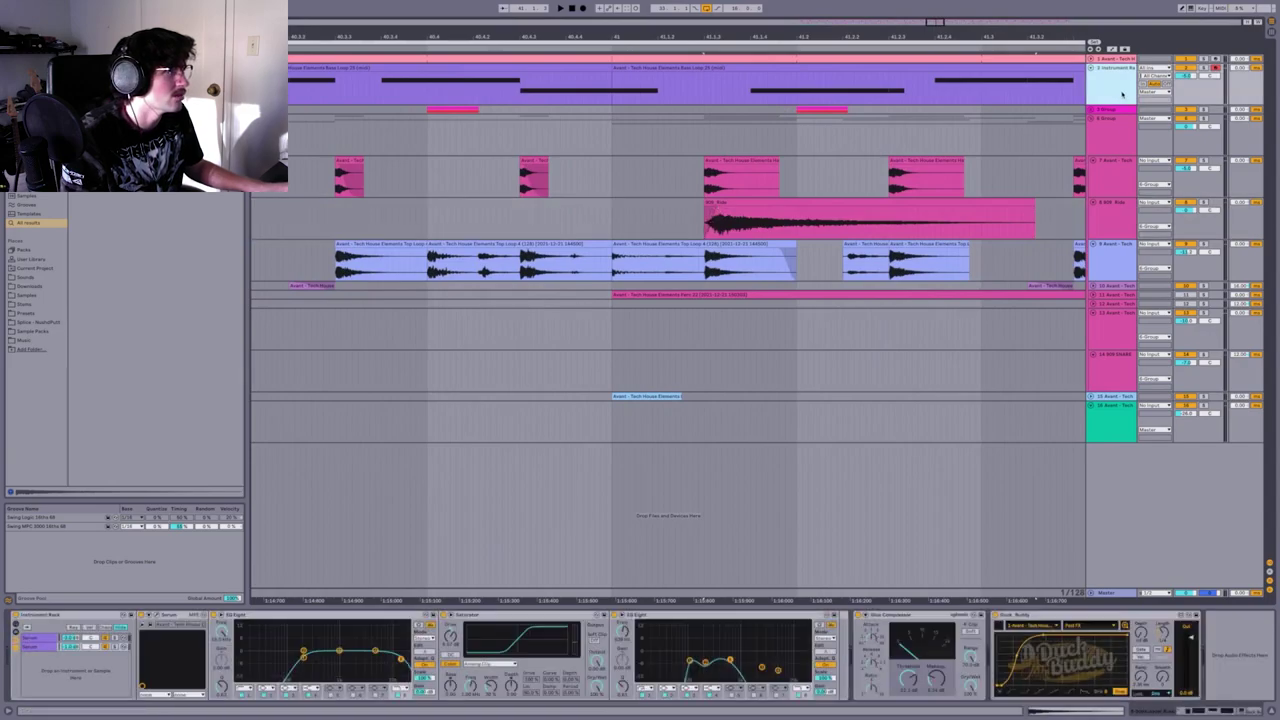
pyautogui.click(1050, 622)
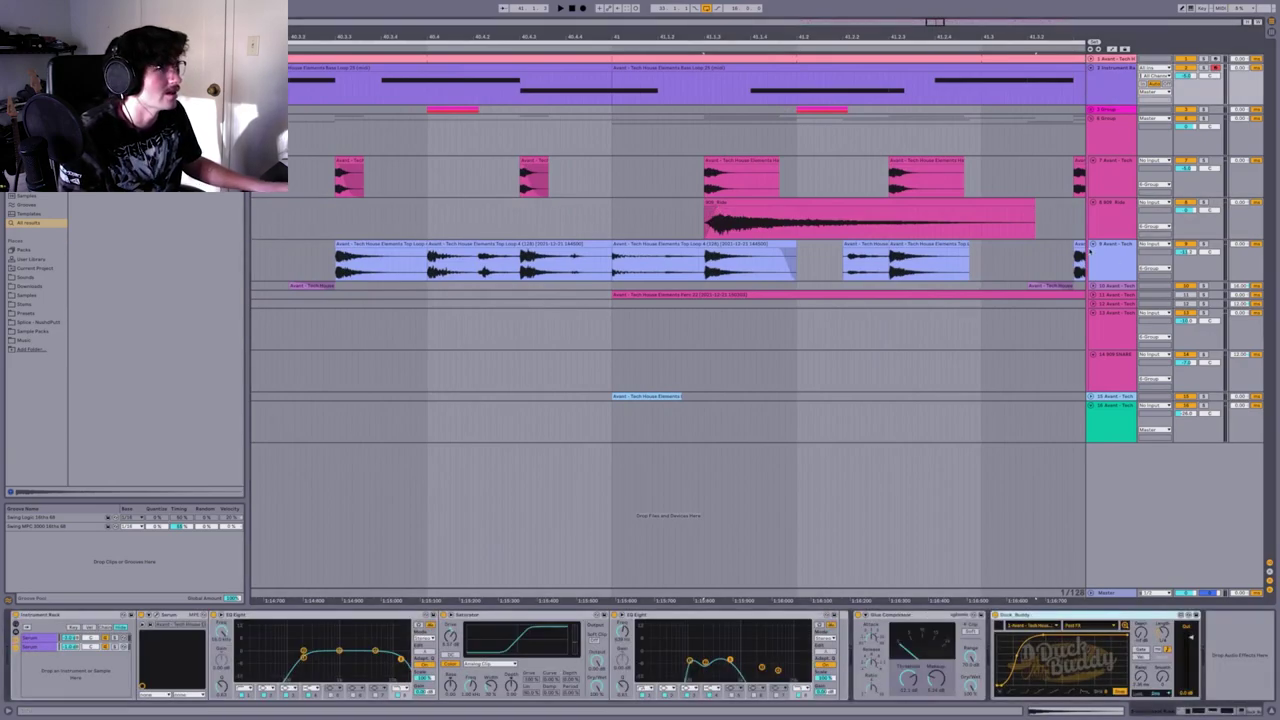
pyautogui.click(1105, 219)
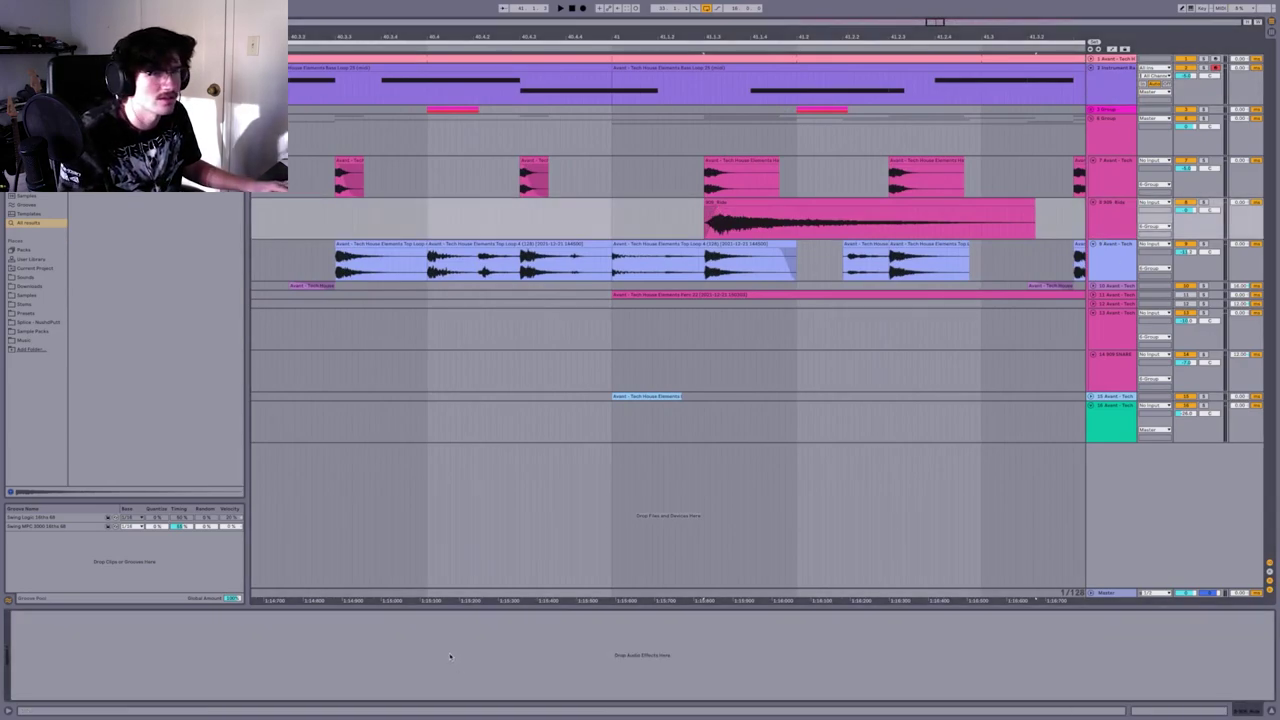
pyautogui.hotkey('ctrl', 'v')
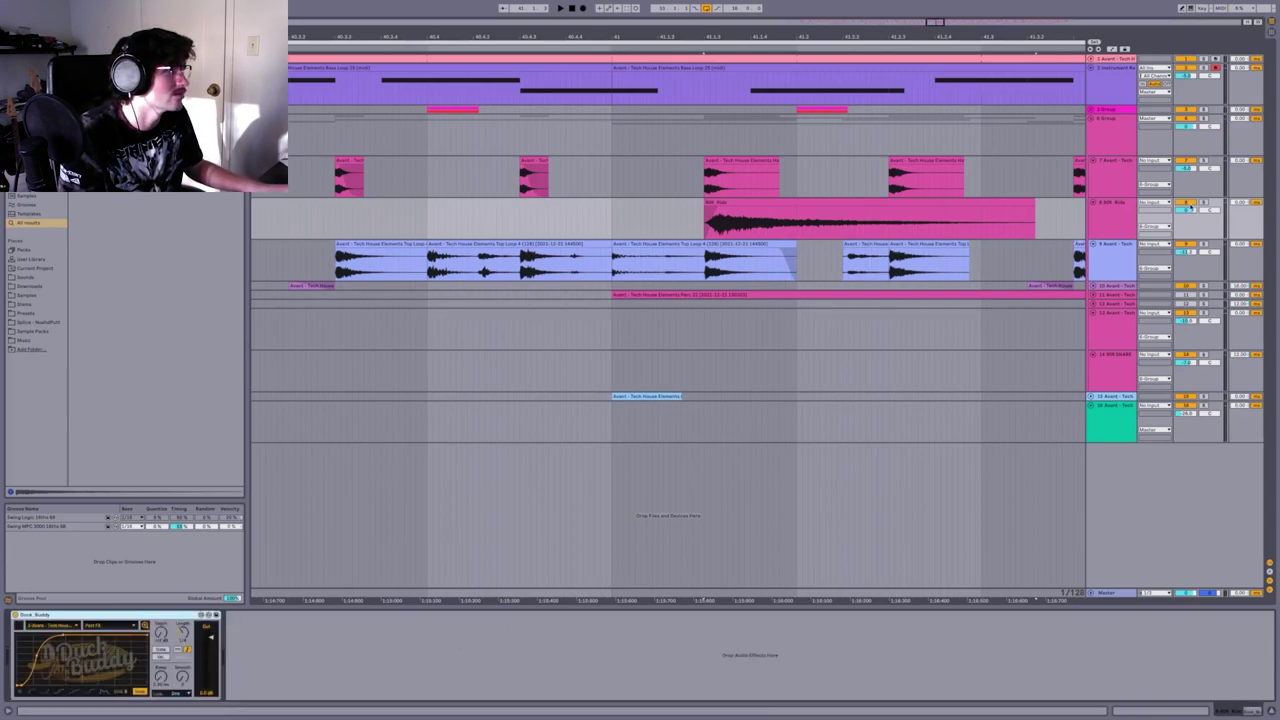
pyautogui.moveTo(182, 633); pyautogui.dragTo(181, 642)
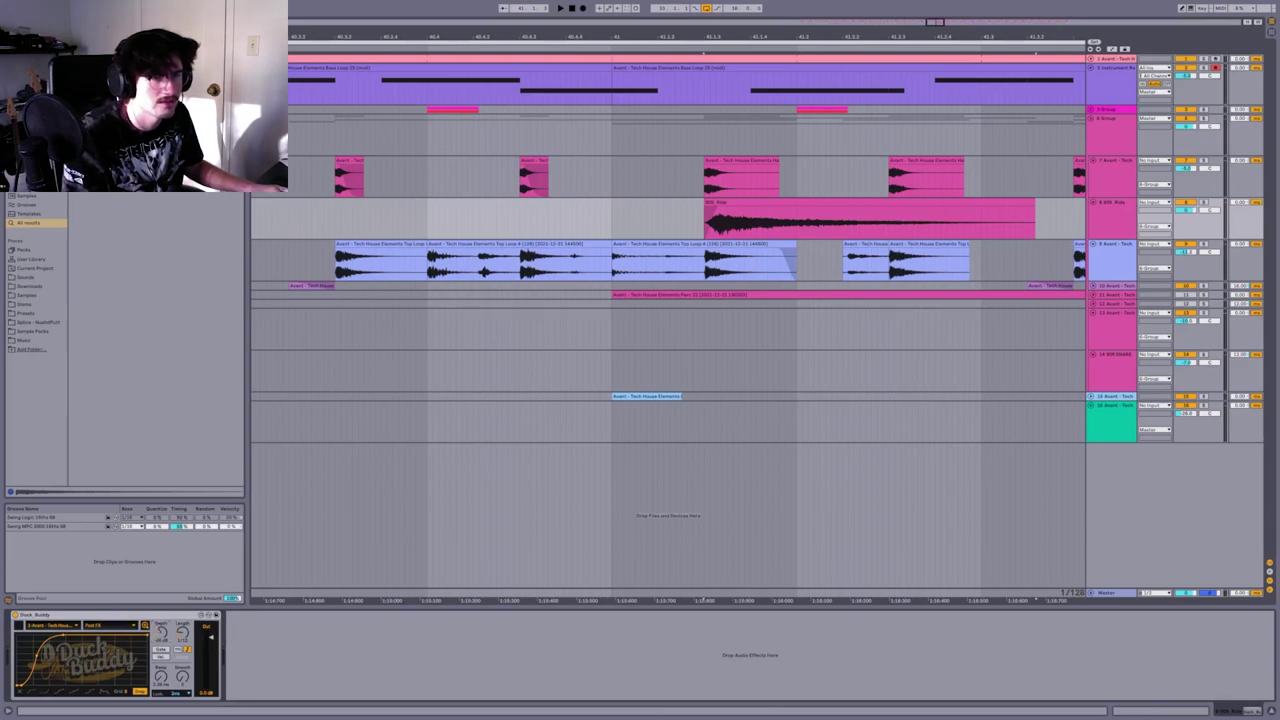
# Shorten the ride clip and repeat it from bar 41 to the end of the 16-bar loop
pyautogui.moveTo(848, 225); pyautogui.dragTo(983, 216)
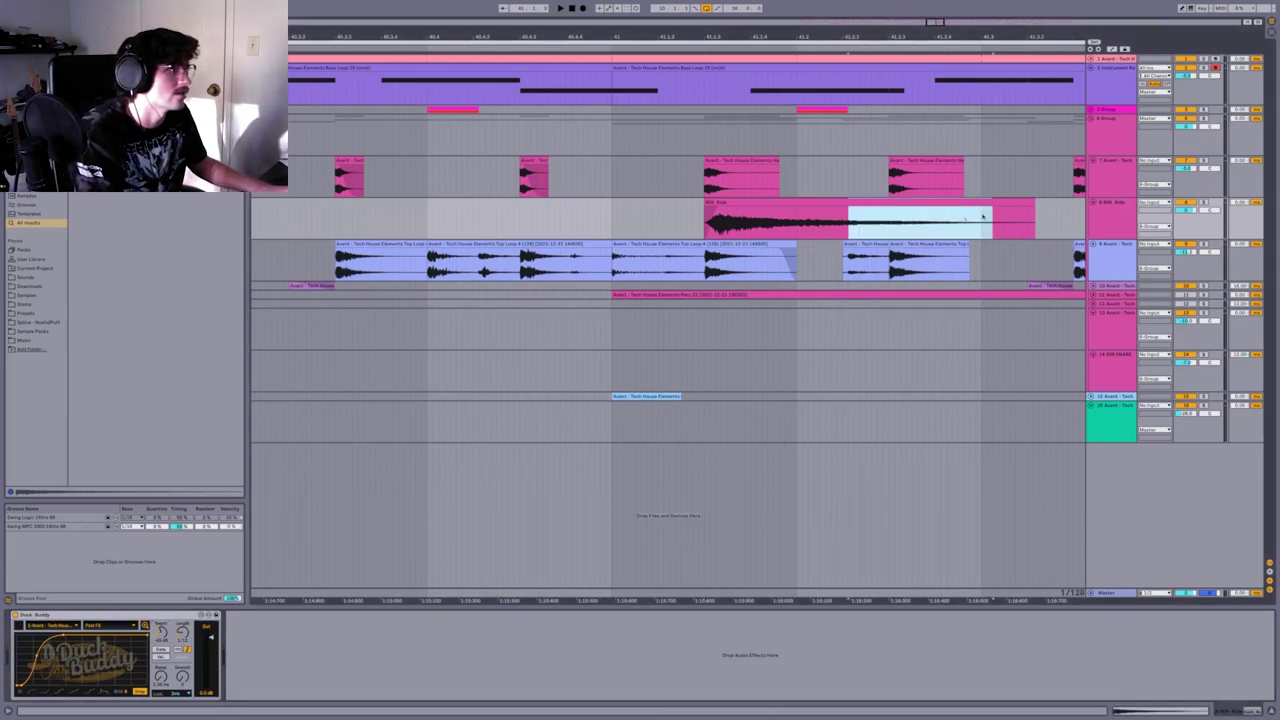
pyautogui.moveTo(797, 225); pyautogui.dragTo(888, 228)
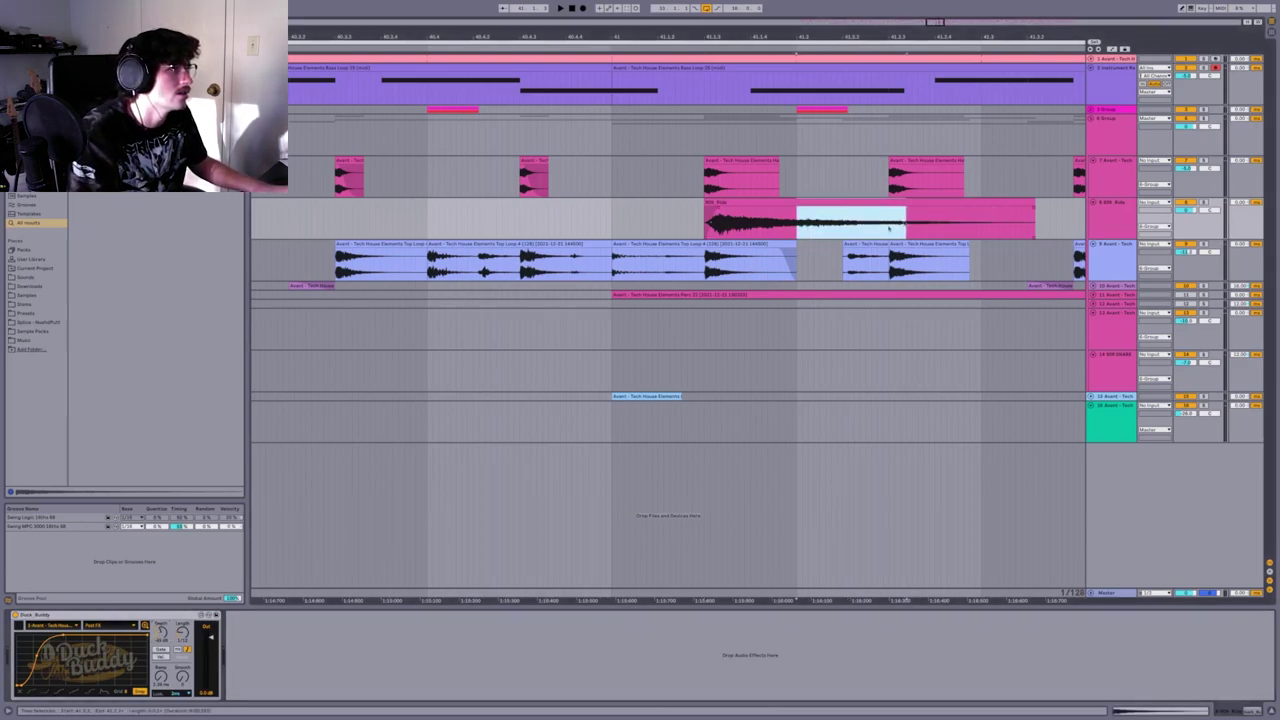
pyautogui.click(614, 214)
pyautogui.hotkey('ctrl', 'v')
pyautogui.click(614, 210)
pyautogui.click(704, 210)
pyautogui.moveTo(800, 214); pyautogui.dragTo(766, 216)
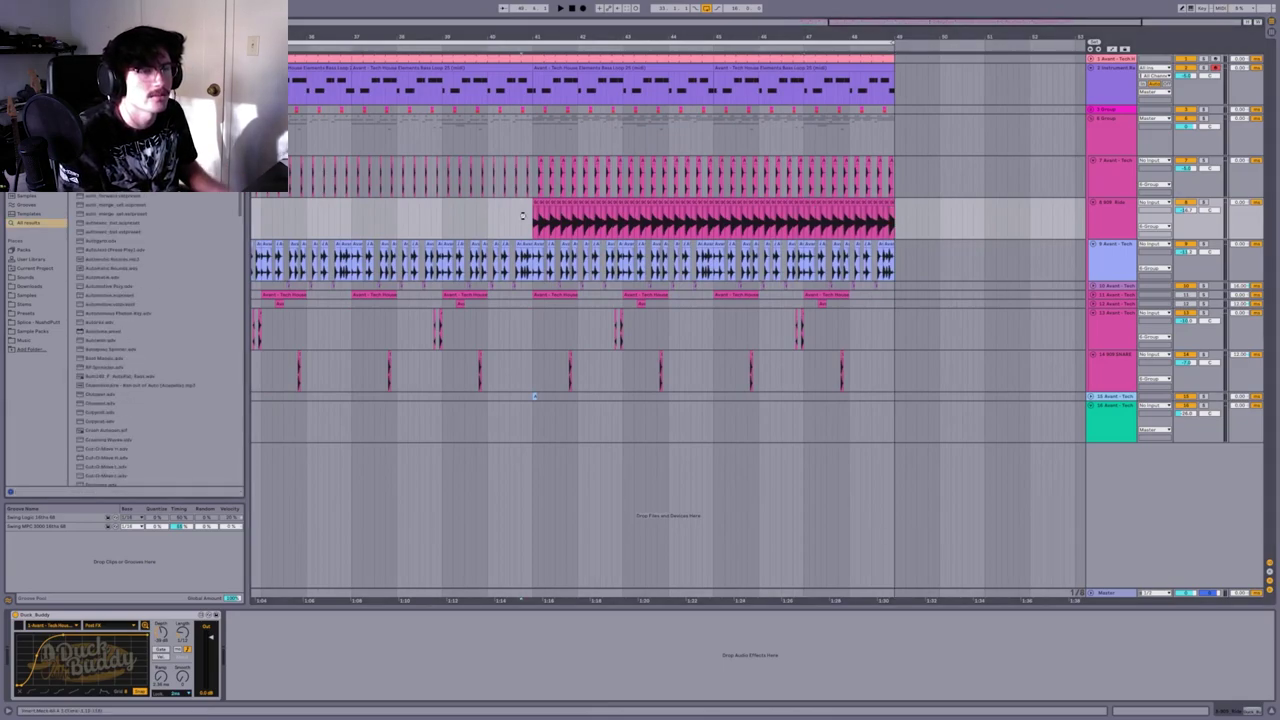
# Add an Auto Pan effect after Duck Buddy on the ride track
pyautogui.press('Return')
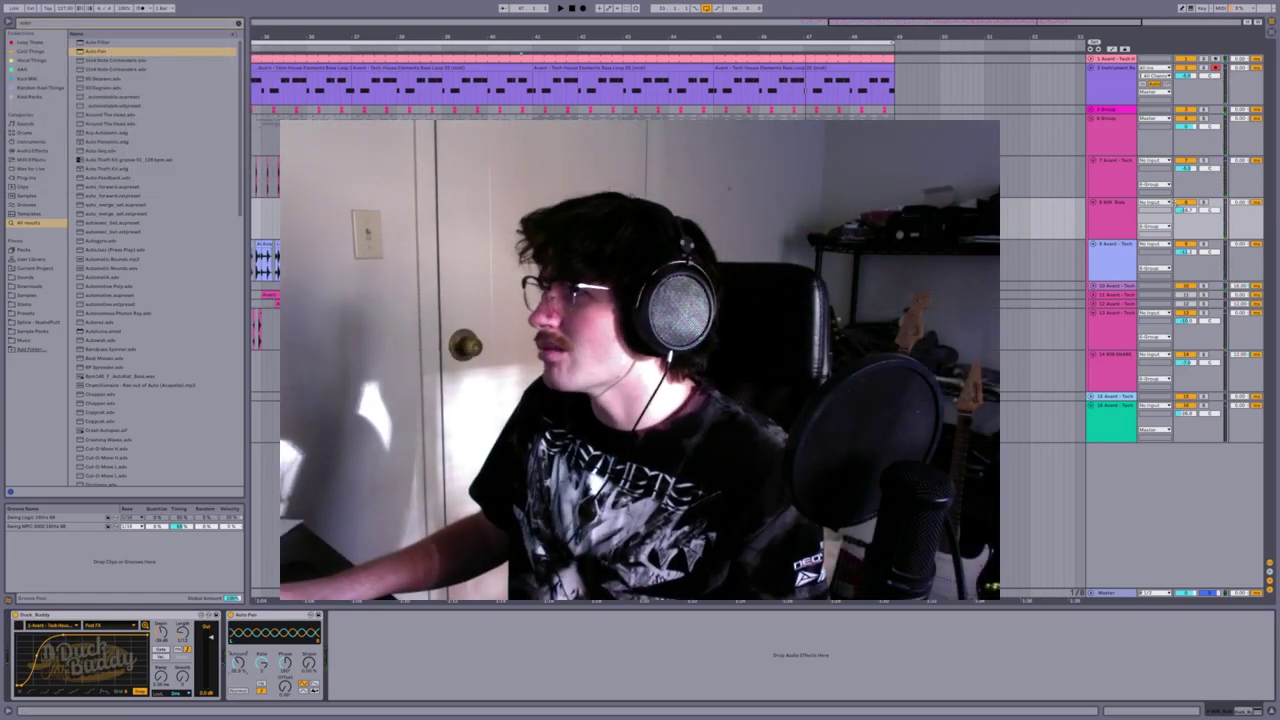
pyautogui.moveTo(559, 37); pyautogui.dragTo(621, 37)
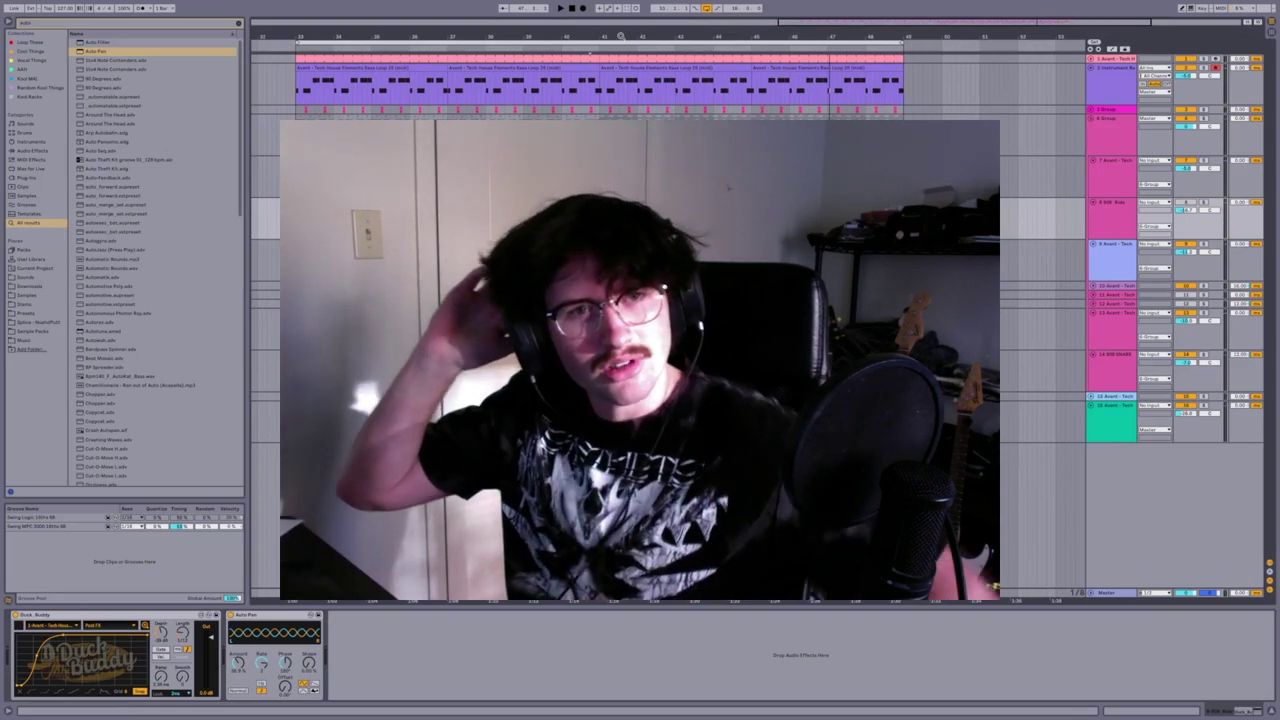